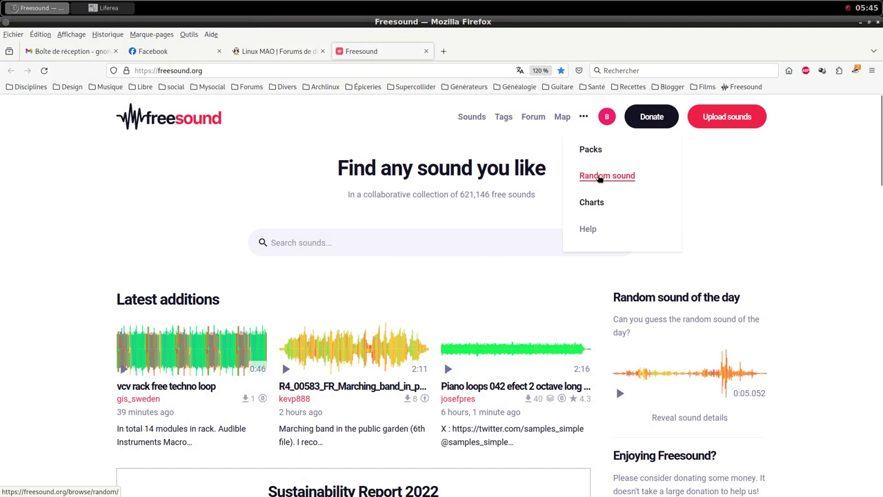
# Step: Open a random Freesound sound and review its page details
pyautogui.click(600, 177)
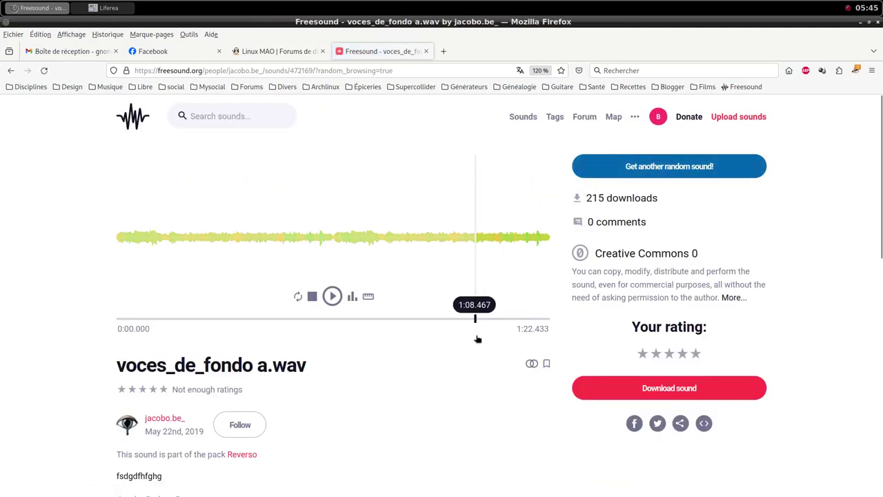
pyautogui.scroll(-3, 476, 341)
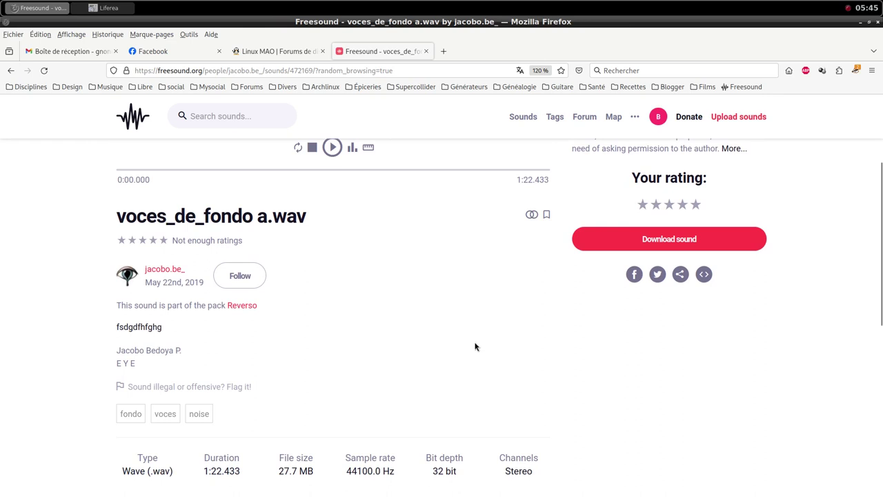
pyautogui.scroll(2, 475, 346)
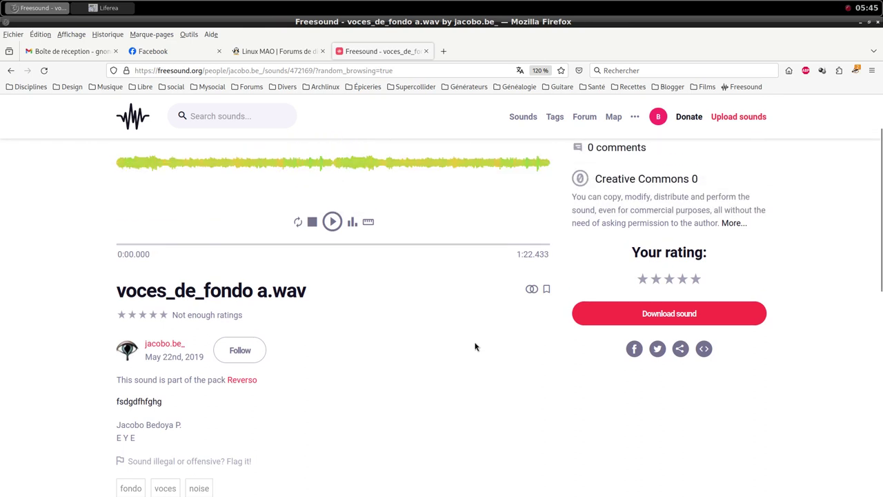
pyautogui.scroll(-2, 474, 346)
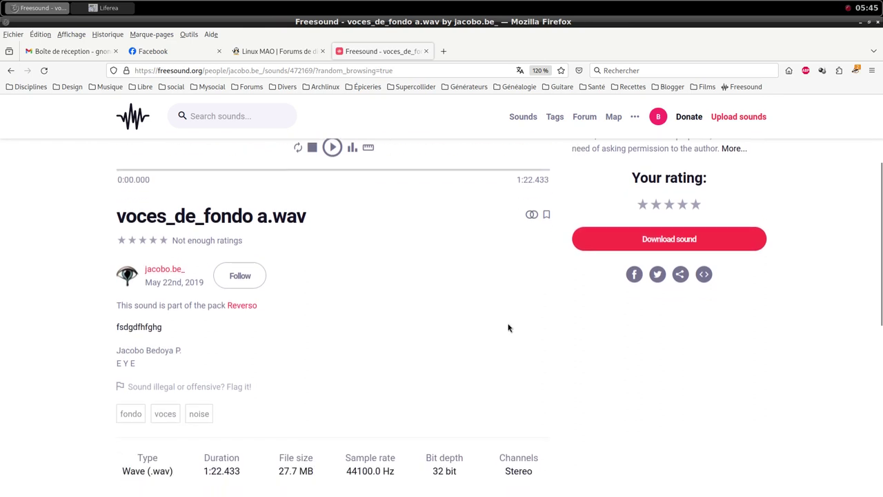
pyautogui.scroll(4, 531, 319)
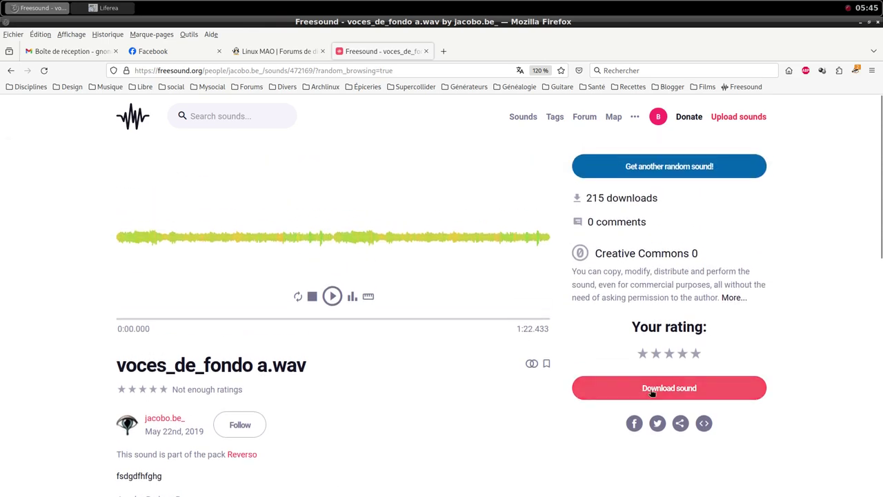
# Step: Download the voces_de_fondo a.wav sound into the impro/i-013/samples folder
pyautogui.click(652, 389)
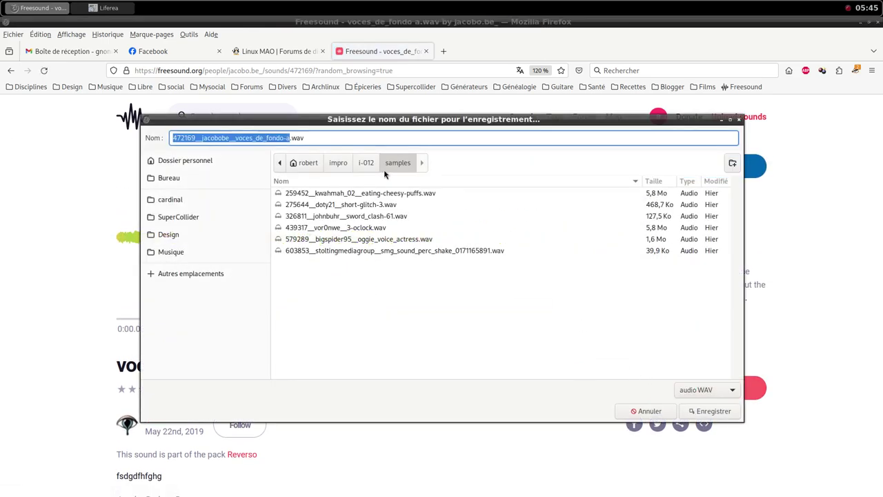
pyautogui.click(338, 163)
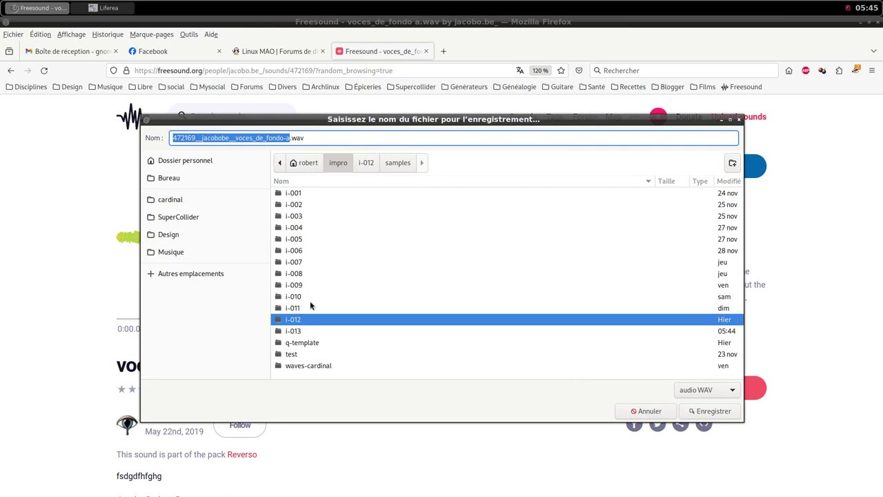
pyautogui.doubleClick(307, 332)
pyautogui.doubleClick(302, 205)
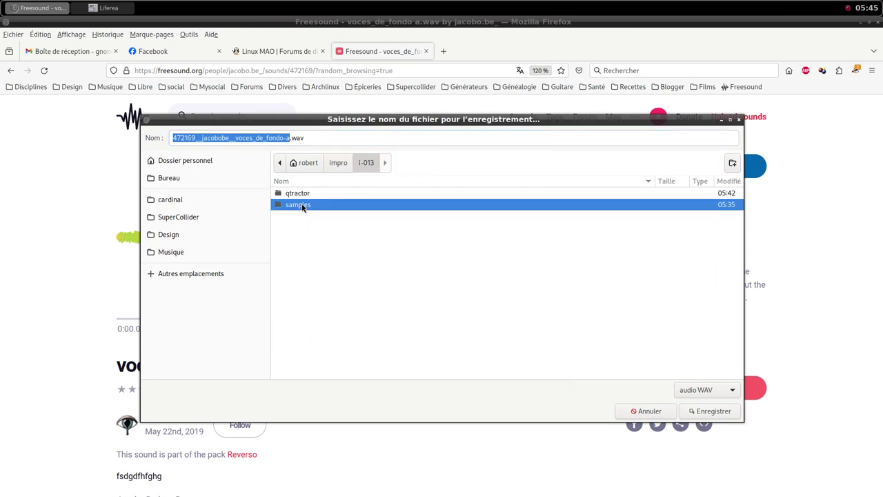
pyautogui.click(709, 412)
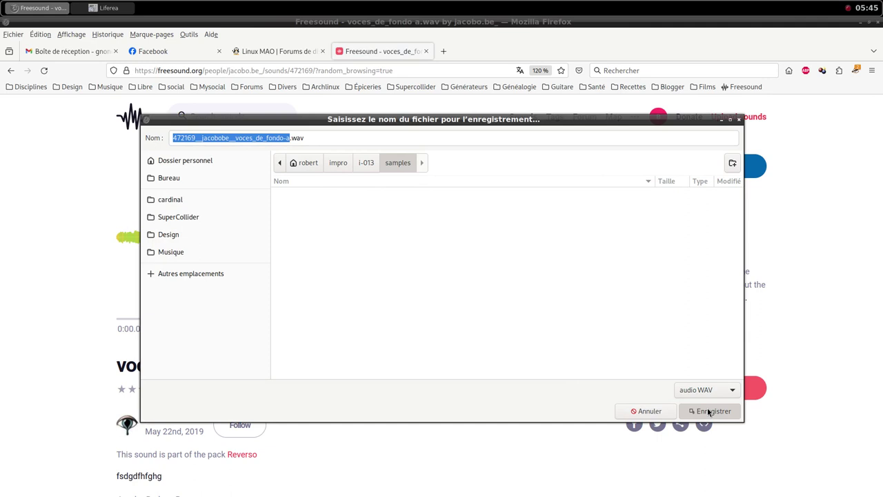
pyautogui.click(708, 411)
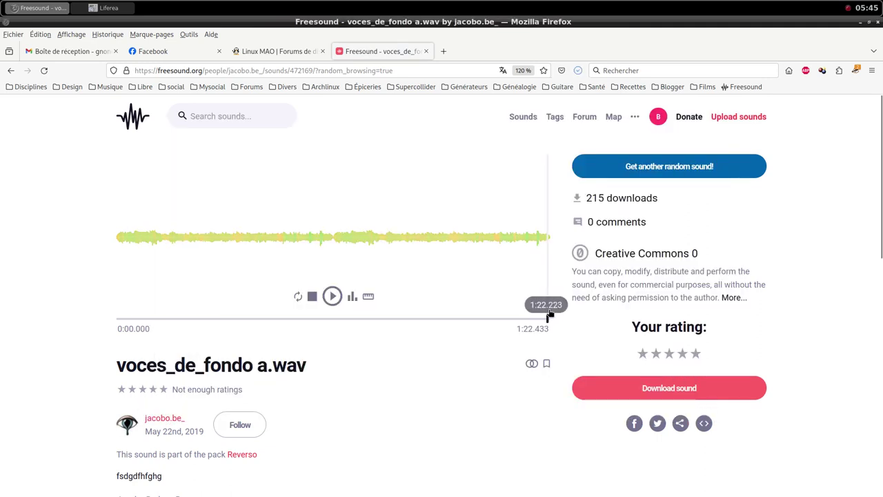
# Step: Switch to the i-013.qtr session in Qtractor and start adding a new track from the mixer
pyautogui.middleClick(398, 5)
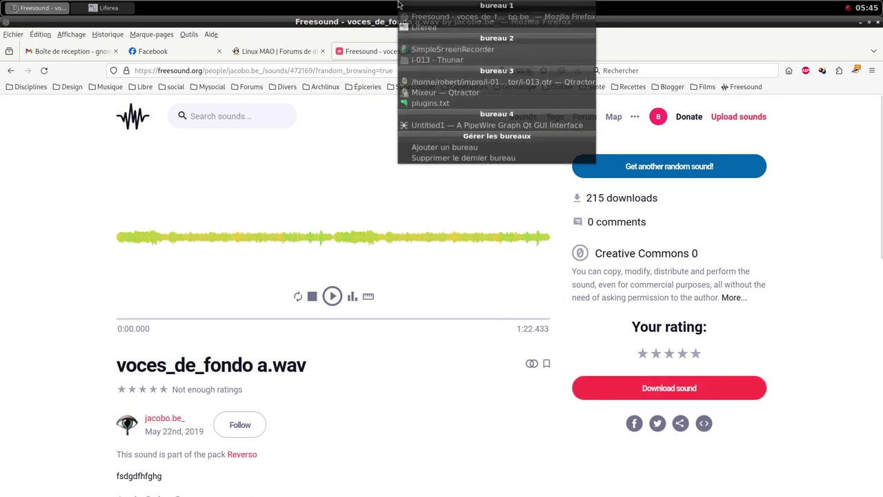
pyautogui.click(449, 83)
pyautogui.rightClick(328, 296)
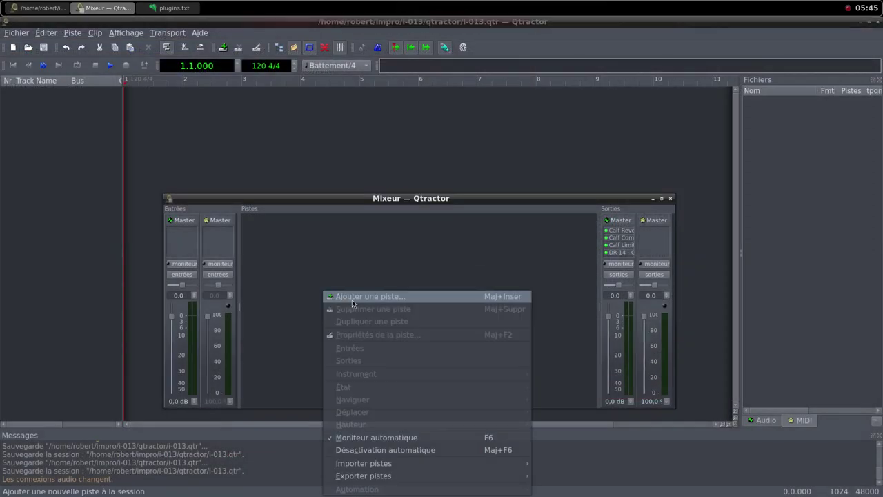
pyautogui.click(355, 298)
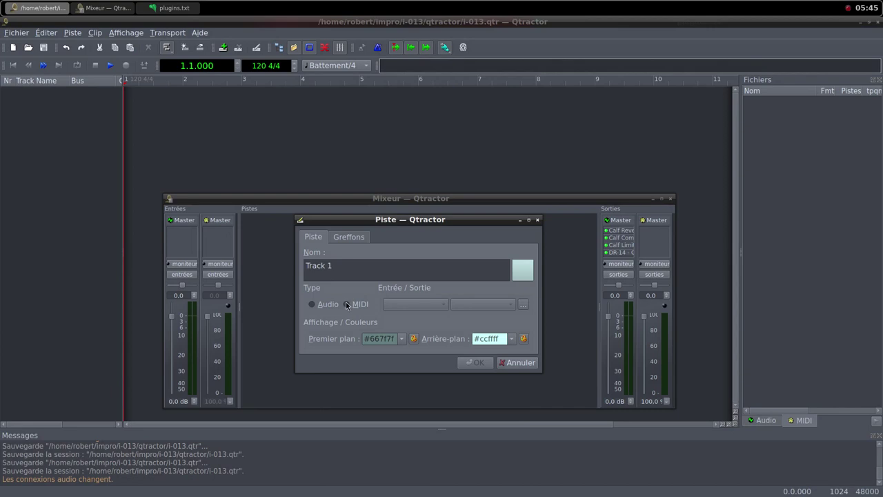
# Step: Search the plugins for "sam" and add samplv1 to the new track
pyautogui.click(350, 237)
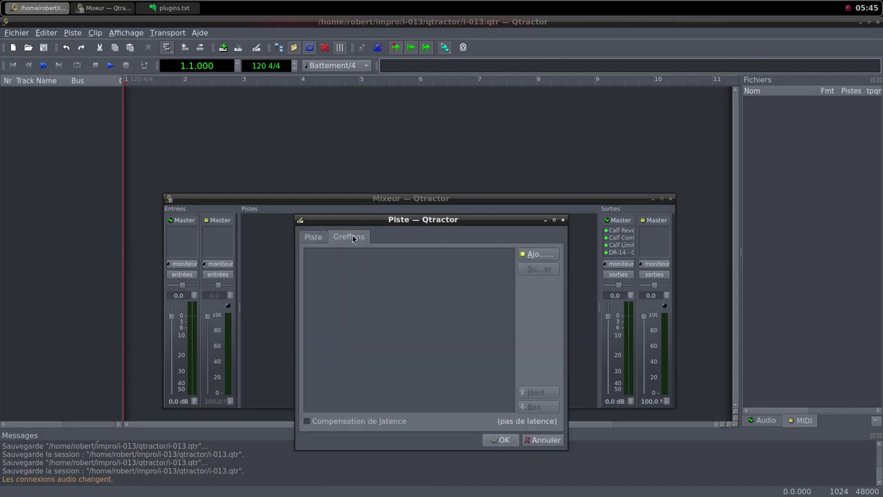
pyautogui.click(532, 254)
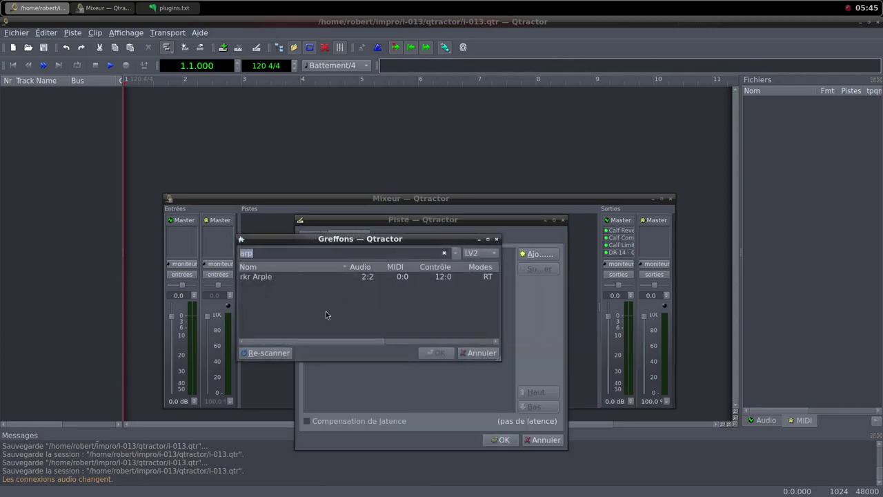
pyautogui.write('sam')
pyautogui.scroll(-2, 290, 312)
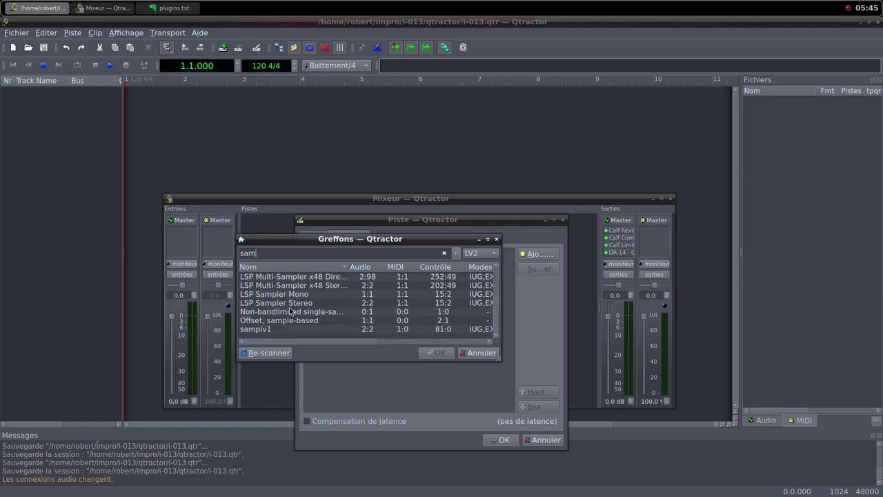
pyautogui.doubleClick(286, 330)
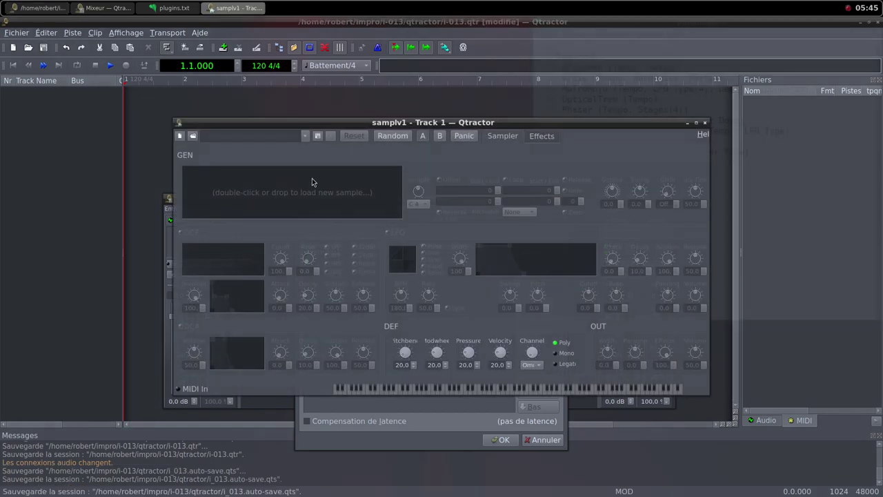
# Step: Load the voces_de_fondo-a.wav sample from impro/i-013/samples into samplv1
pyautogui.doubleClick(298, 192)
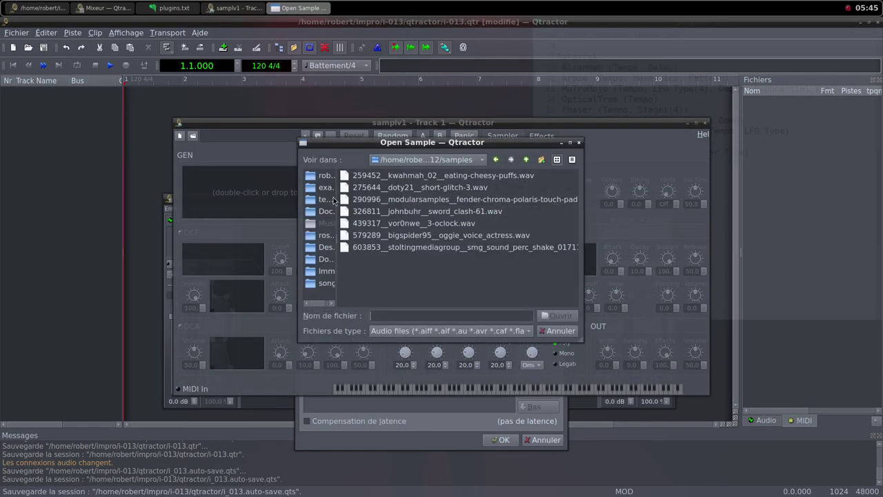
pyautogui.click(526, 160)
pyautogui.click(526, 159)
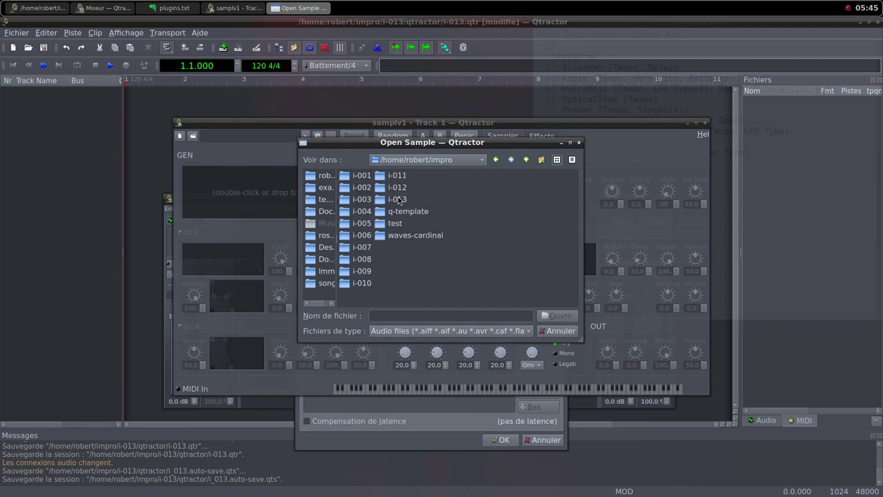
pyautogui.doubleClick(398, 199)
pyautogui.doubleClick(366, 189)
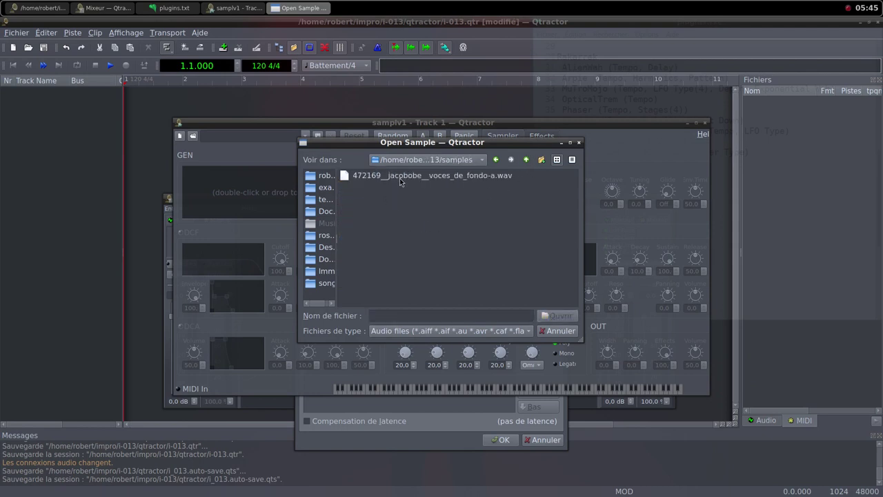
pyautogui.click(400, 178)
pyautogui.click(552, 315)
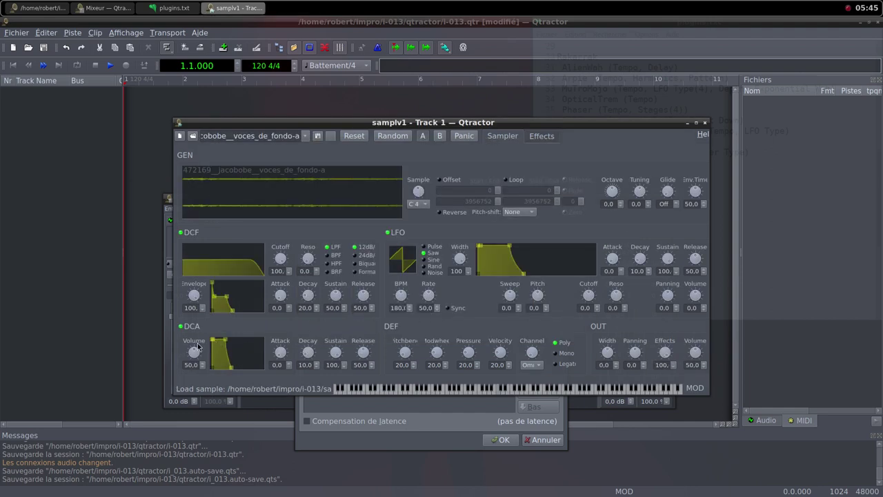
# Step: Set the samplv1 DCA volume to 100, adjust its output volume, and close the plugin window
pyautogui.moveTo(196, 348); pyautogui.dragTo(205, 360)
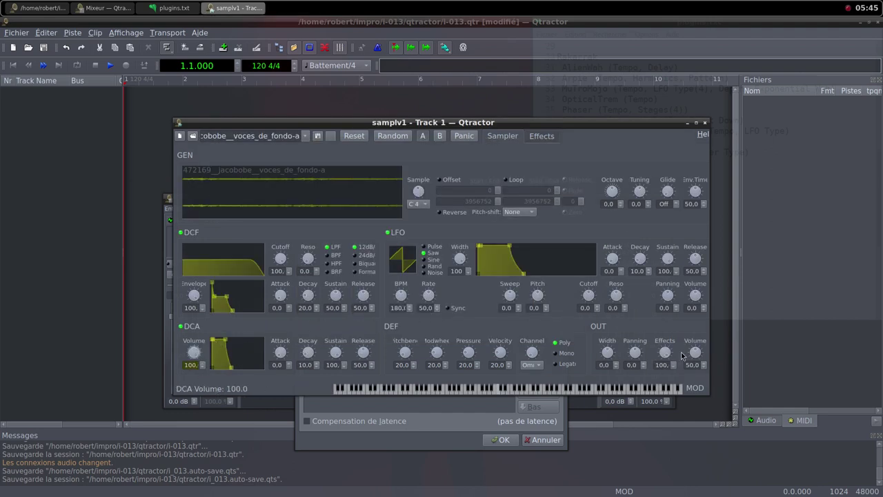
pyautogui.moveTo(694, 353); pyautogui.dragTo(701, 377)
pyautogui.click(705, 124)
# Step: Search the plugins for "sim", add Simple amplifier with its default gain, and confirm the new track
pyautogui.click(542, 257)
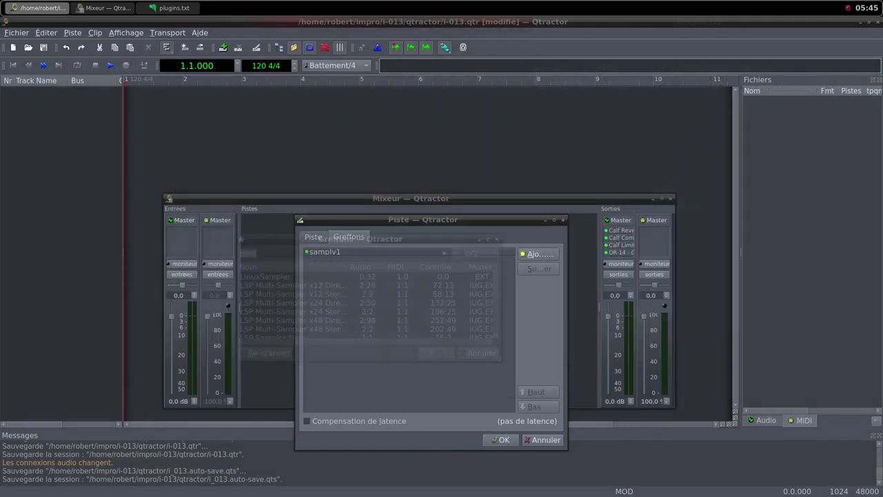
pyautogui.write('si')
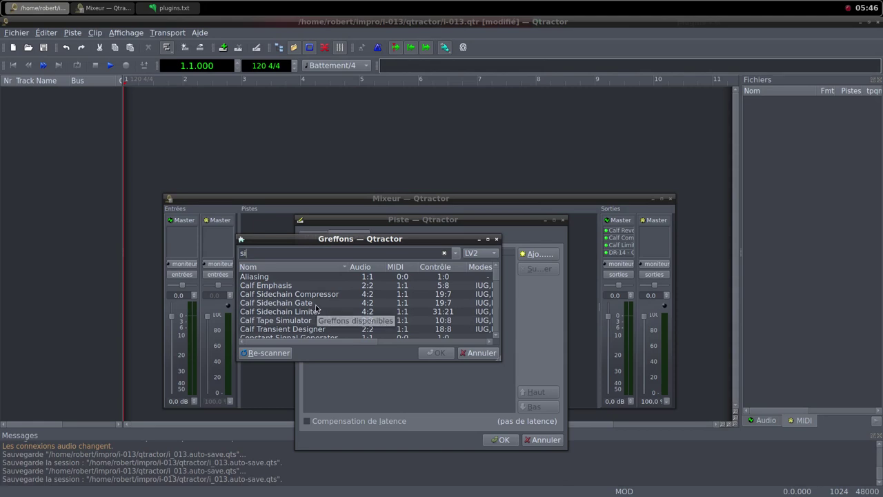
pyautogui.write('m')
pyautogui.doubleClick(299, 304)
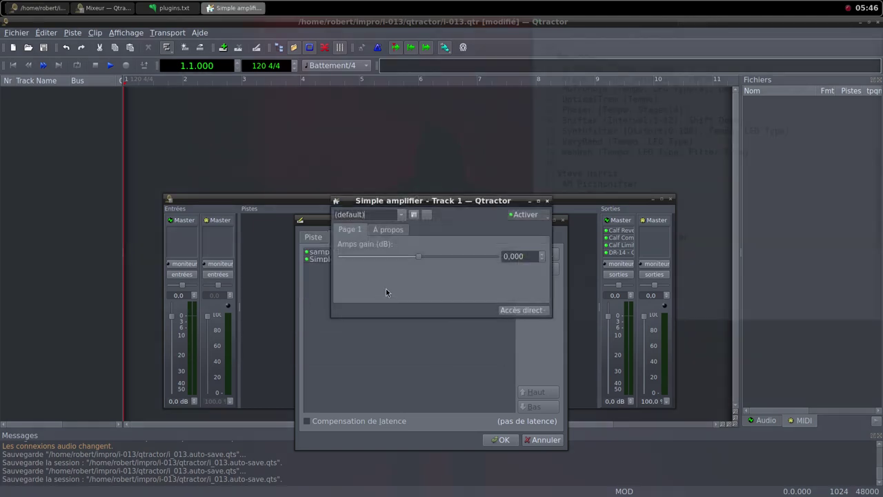
pyautogui.click(547, 201)
pyautogui.click(503, 440)
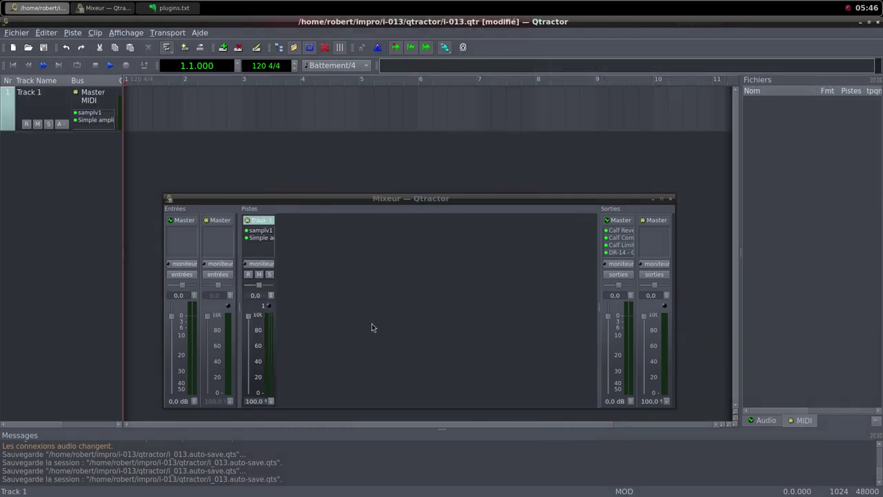
# Step: Create a new MIDI clip at the start of Track 1 and extend it to four bars
pyautogui.rightClick(157, 123)
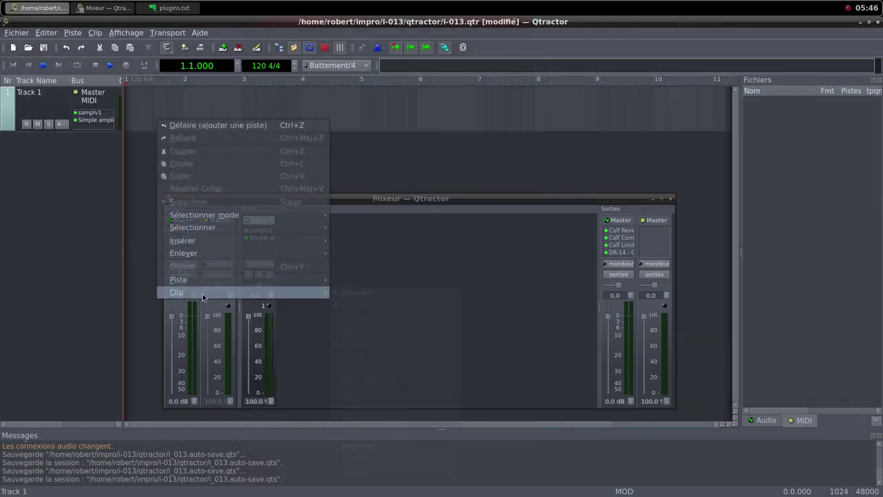
pyautogui.moveTo(201, 292)
pyautogui.click(360, 293)
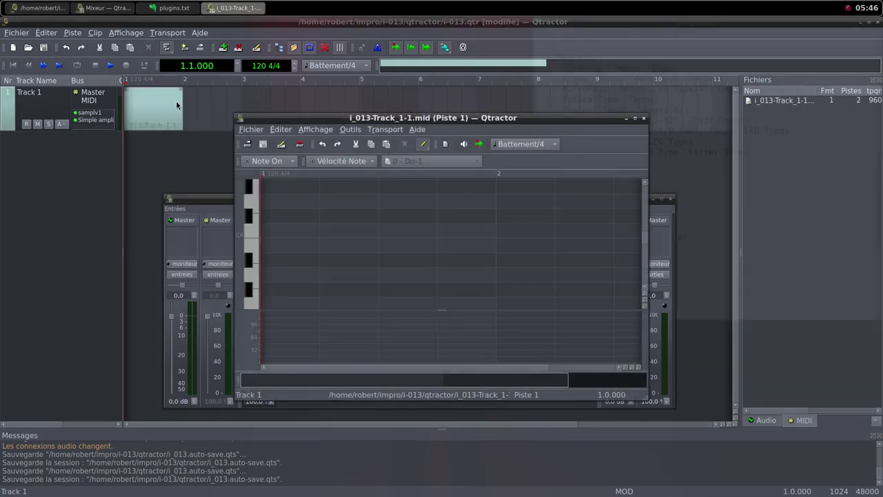
pyautogui.moveTo(181, 104); pyautogui.dragTo(358, 121)
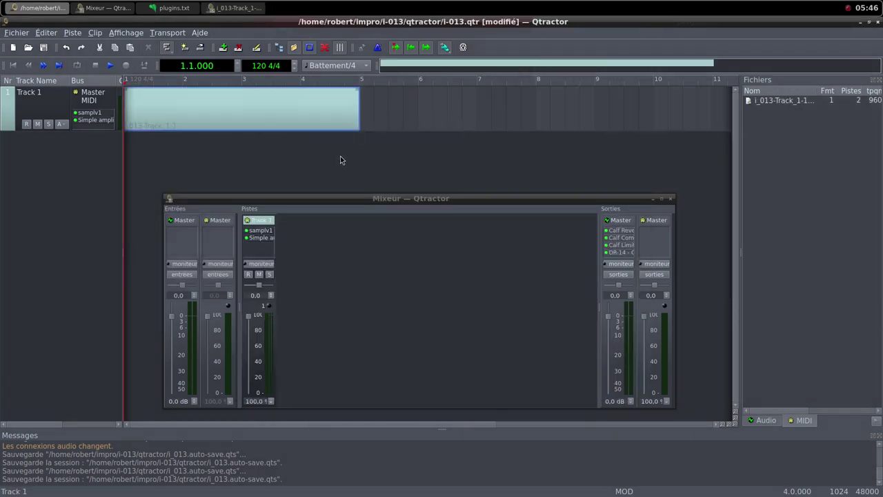
# Step: Set the session loop range to the Track 1 clip
pyautogui.rightClick(299, 108)
pyautogui.moveTo(345, 280)
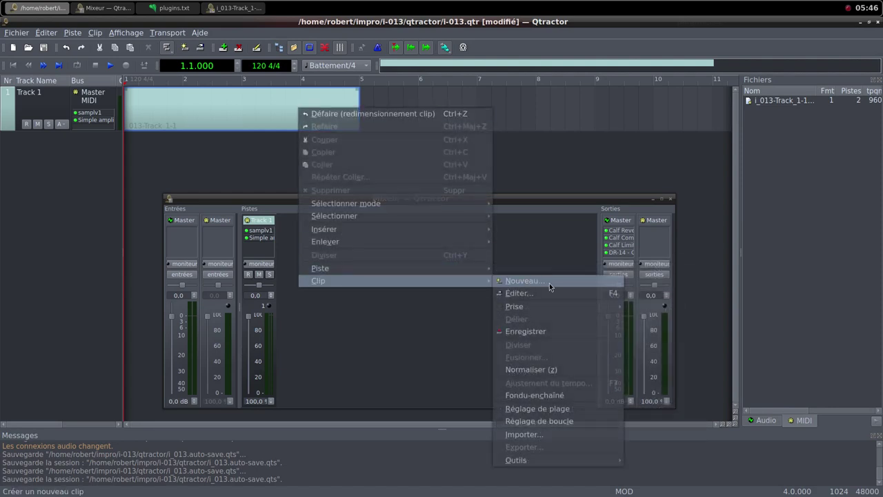
pyautogui.click(545, 421)
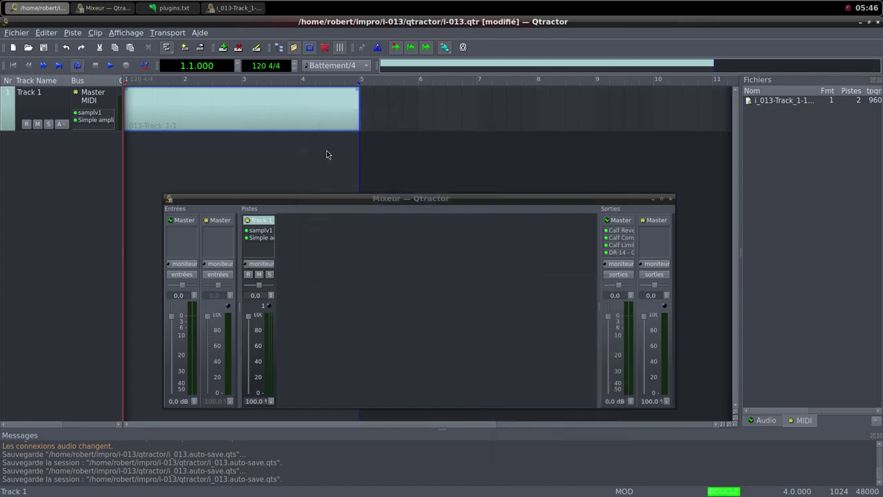
# Step: Open the Track 1 clip in the MIDI editor and draw one C4 note spanning all four bars
pyautogui.doubleClick(289, 115)
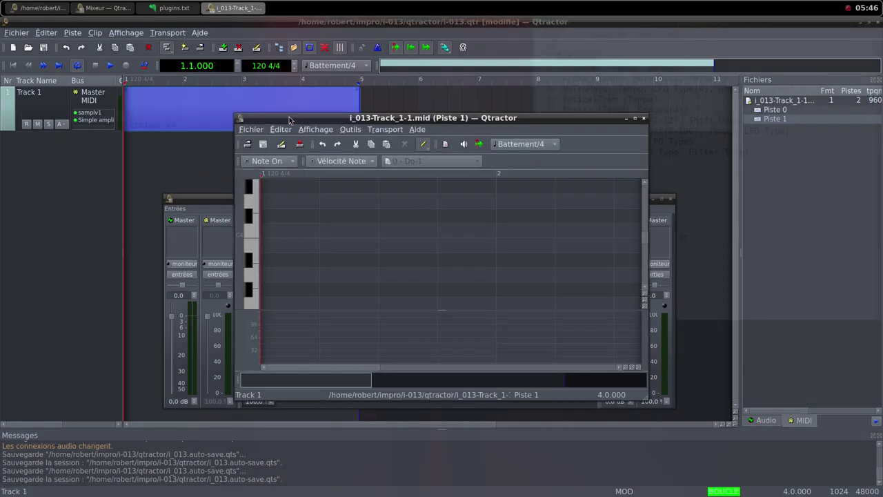
pyautogui.click(635, 118)
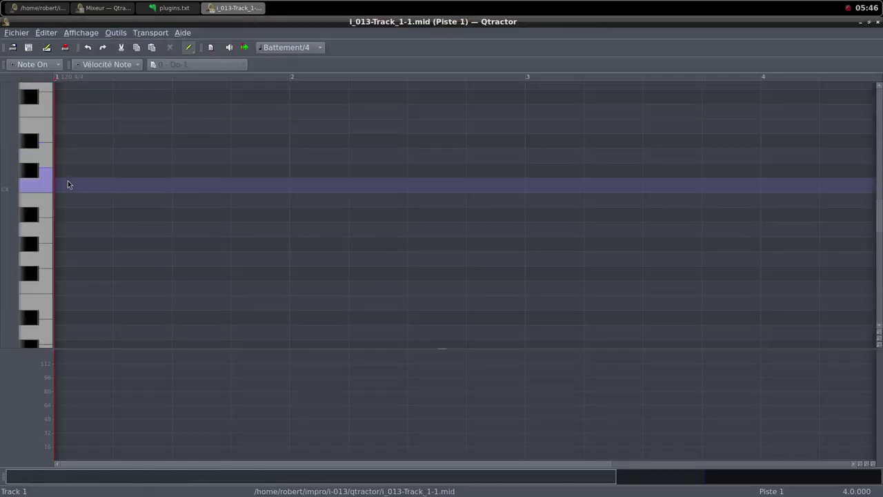
pyautogui.moveTo(67, 182)
pyautogui.mouseDown()
pyautogui.moveTo(874, 178)
pyautogui.moveTo(789, 178)
pyautogui.moveTo(817, 178)
pyautogui.mouseUp()
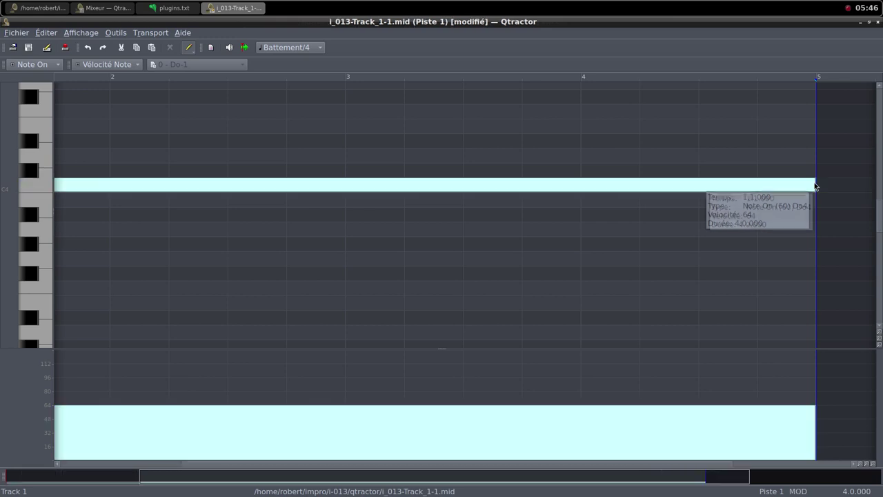
pyautogui.click(870, 22)
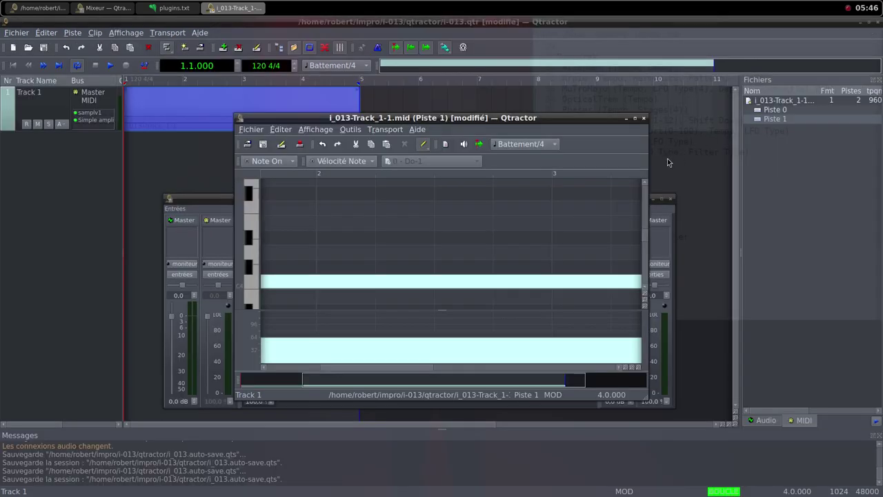
# Step: Leave the MIDI editor, lower Track 1's mixer volume to 0%, start looped playback, and fade the track up to 100%
pyautogui.click(644, 118)
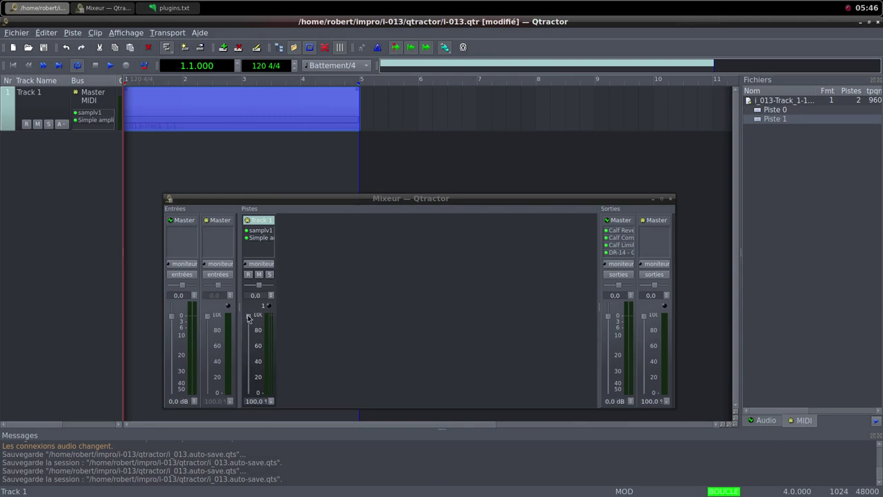
pyautogui.moveTo(249, 317); pyautogui.dragTo(254, 369)
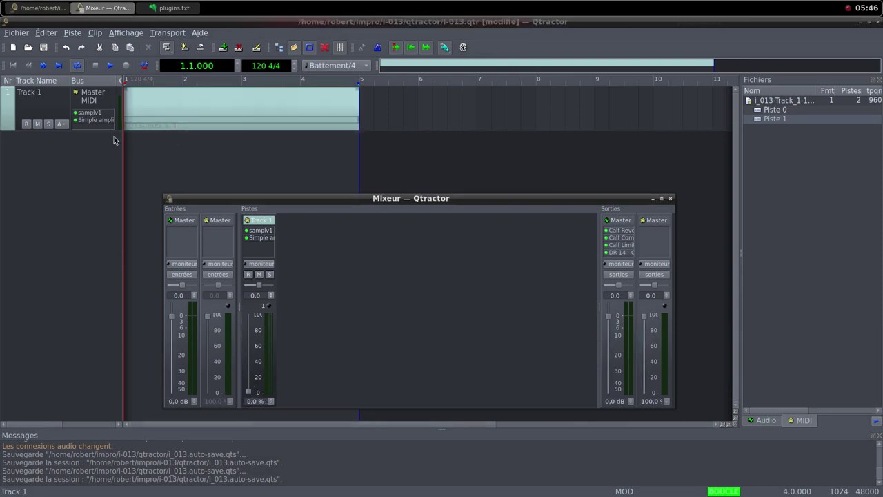
pyautogui.click(109, 69)
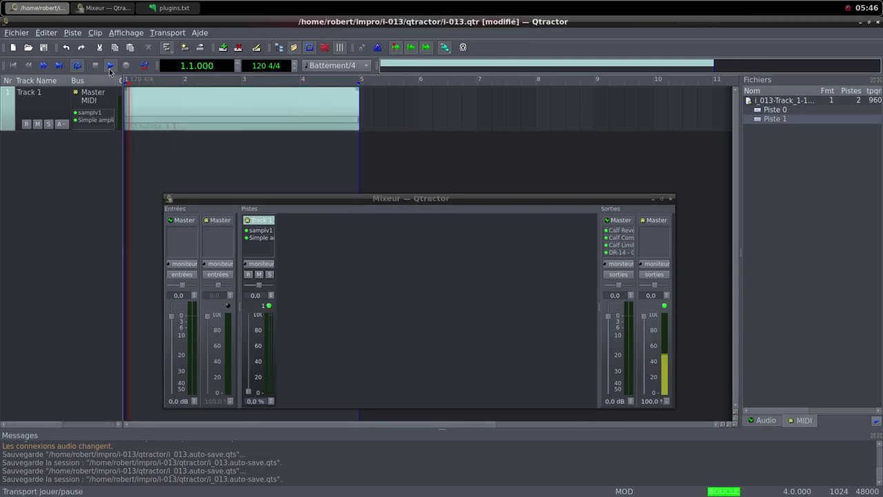
pyautogui.moveTo(250, 393); pyautogui.dragTo(254, 319)
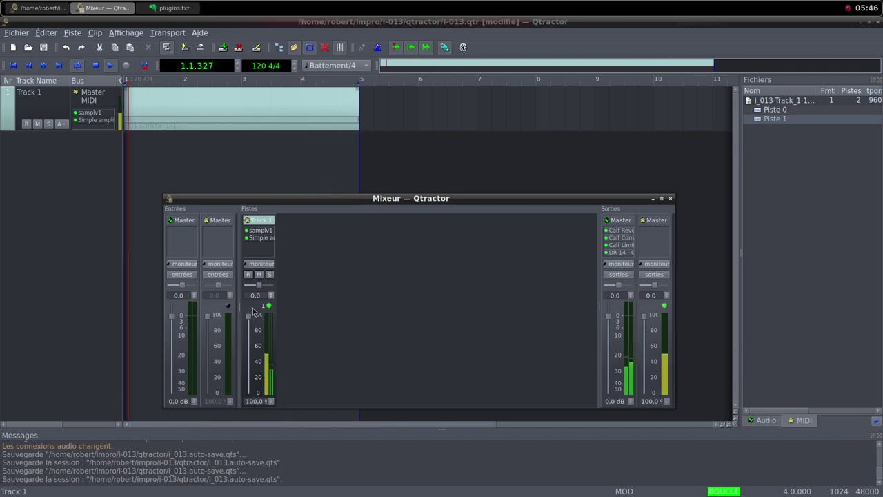
# Step: Raise the Simple amplifier gain on Track 1 to about 24.7 dB during playback
pyautogui.doubleClick(261, 237)
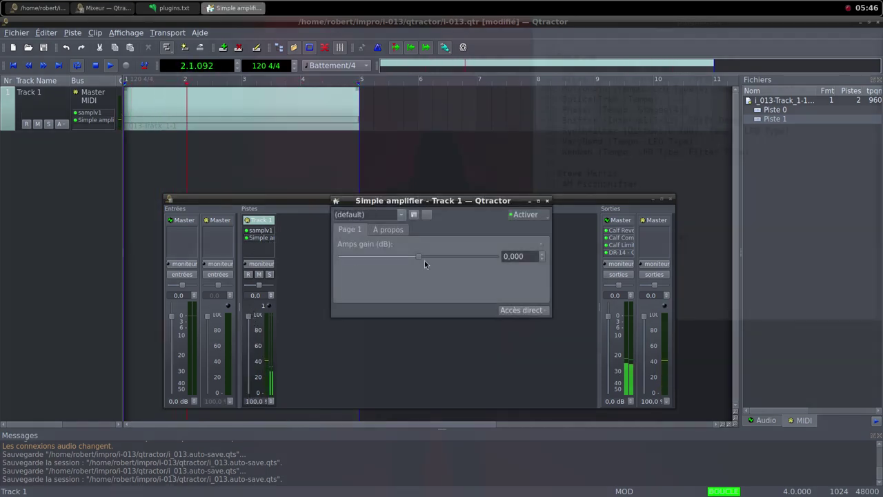
pyautogui.moveTo(424, 260); pyautogui.dragTo(449, 259)
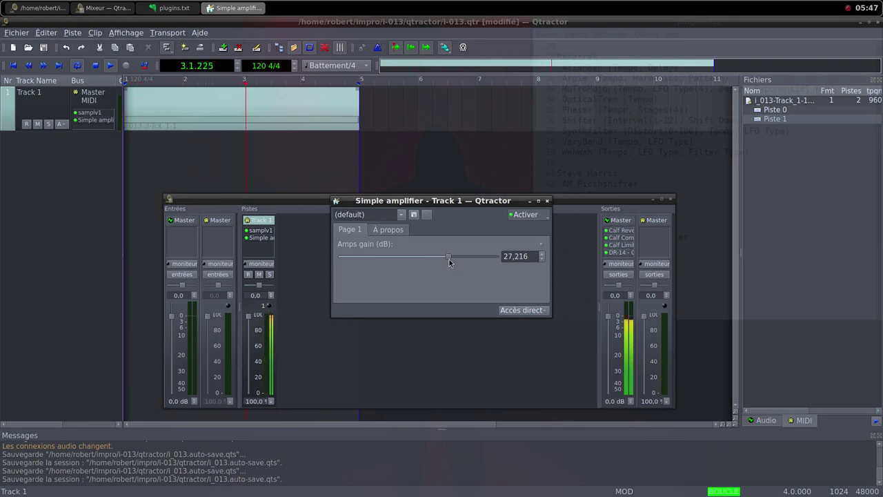
pyautogui.moveTo(449, 262); pyautogui.dragTo(446, 262)
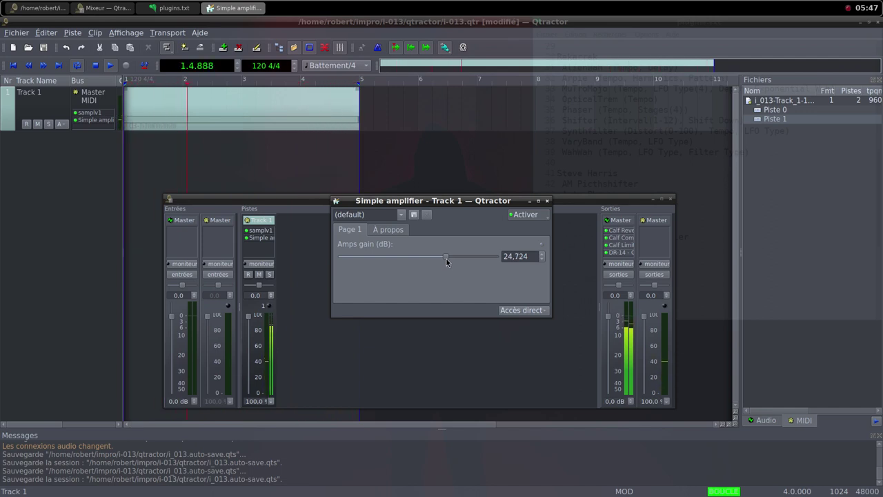
pyautogui.moveTo(447, 261); pyautogui.dragTo(447, 262)
pyautogui.click(547, 201)
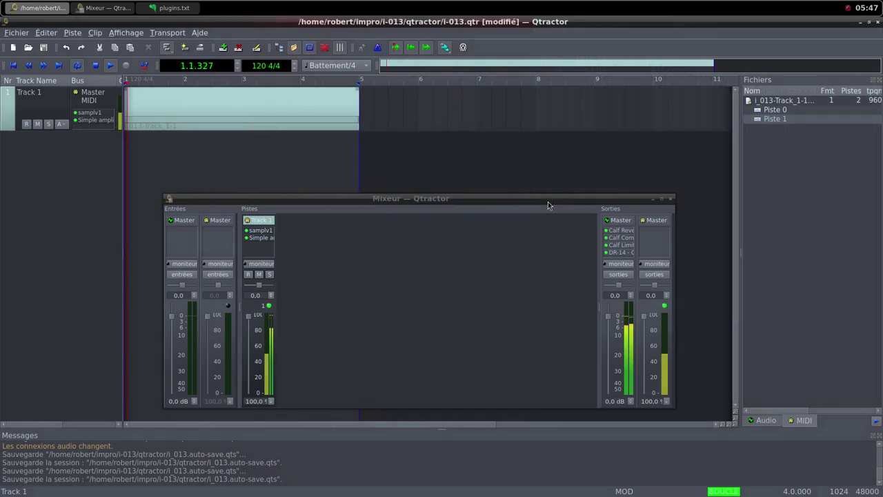
# Step: Switch to Freesound in Firefox, get another random sound, and download Ride9_CrashSingle.flac into the i-013 samples folder
pyautogui.middleClick(410, 5)
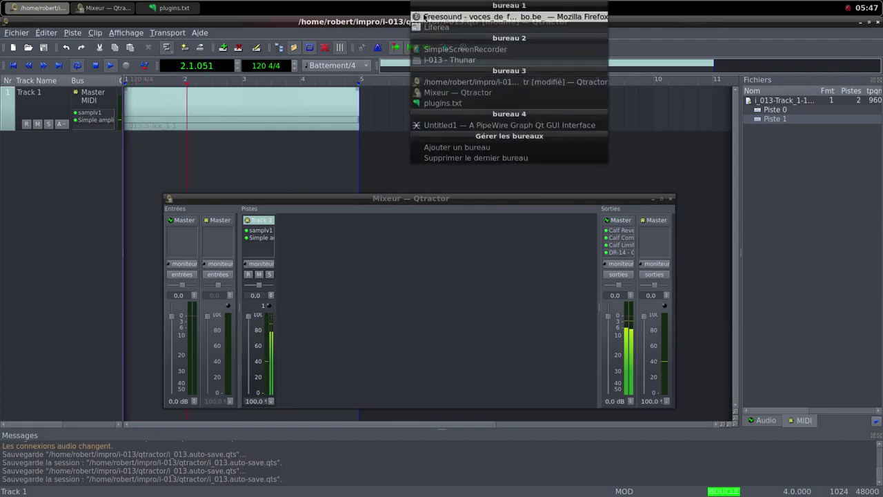
pyautogui.click(483, 26)
pyautogui.click(667, 165)
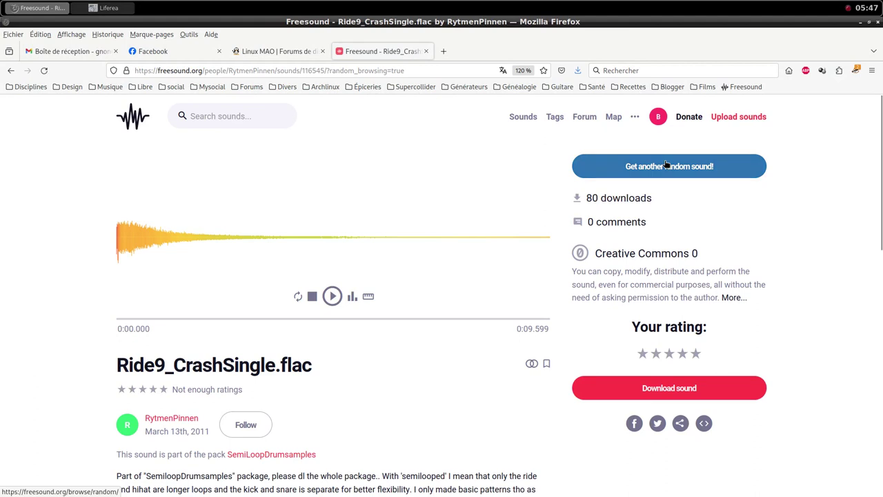
pyautogui.scroll(-2, 367, 373)
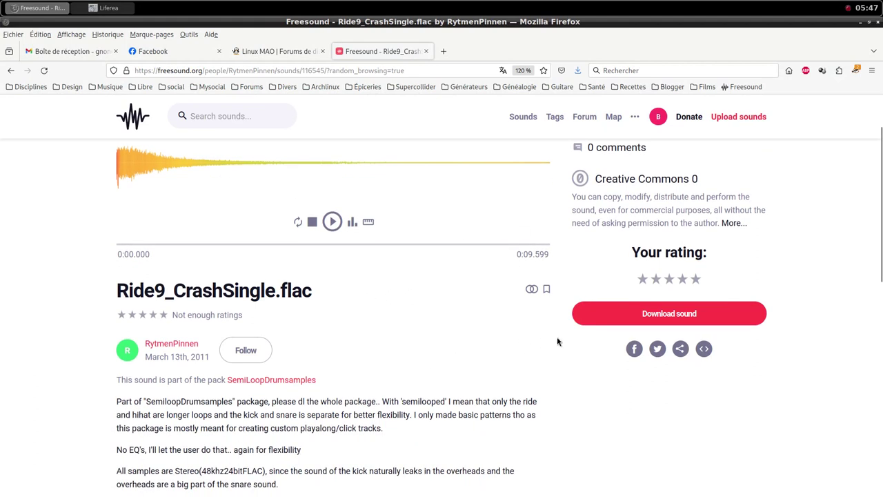
pyautogui.scroll(2, 573, 338)
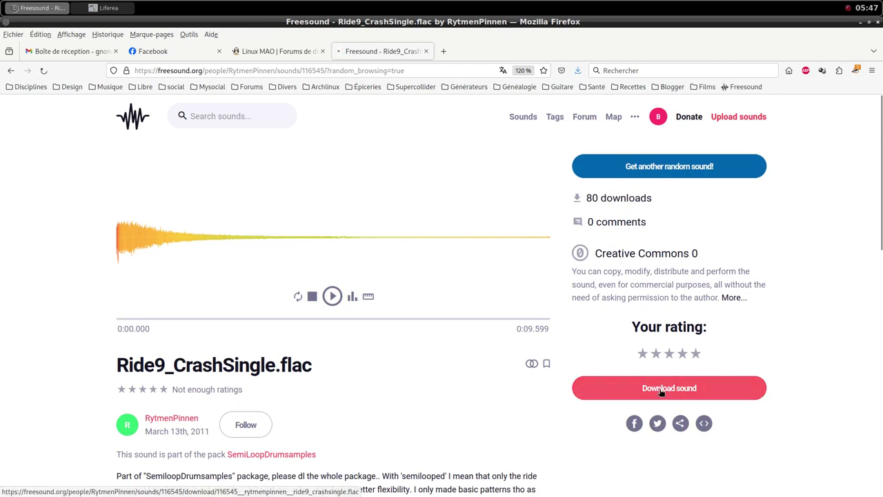
pyautogui.click(660, 389)
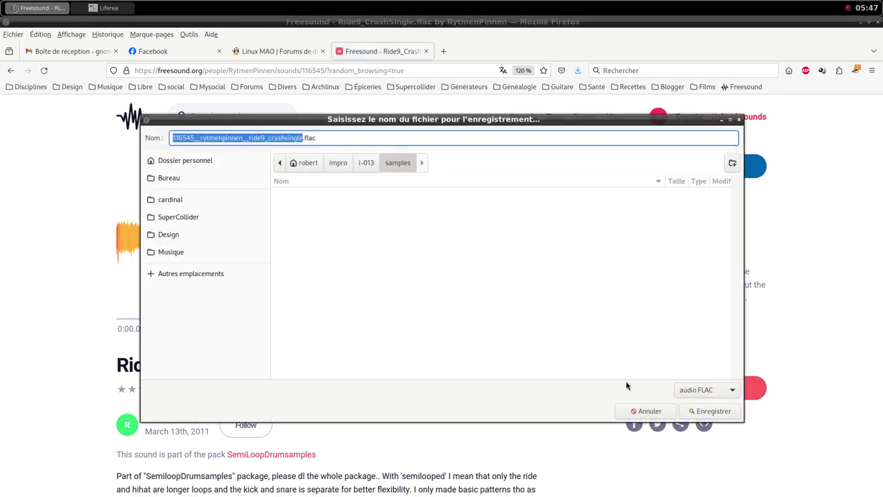
pyautogui.click(697, 411)
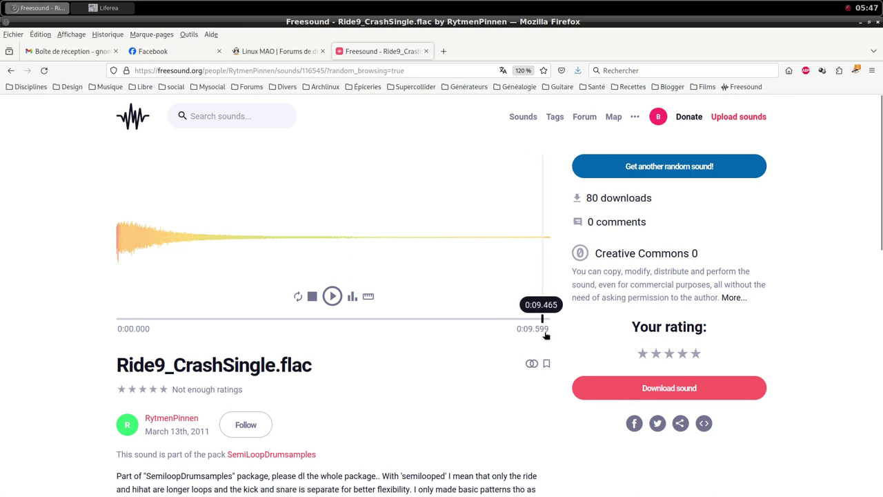
# Step: Switch back to Qtractor, start a new MIDI track named Track 2, search the plugins for "sam", and add samplv1
pyautogui.middleClick(495, 6)
pyautogui.click(512, 81)
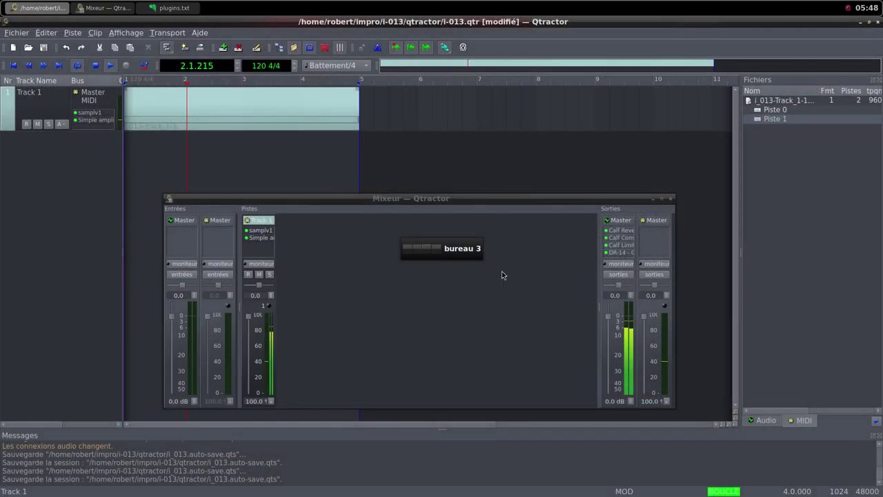
pyautogui.rightClick(330, 292)
pyautogui.click(348, 297)
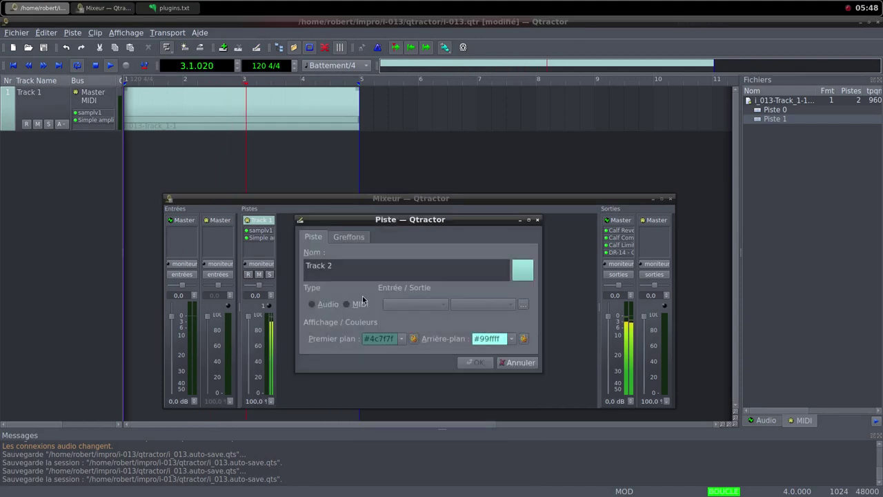
pyautogui.click(363, 298)
pyautogui.click(350, 238)
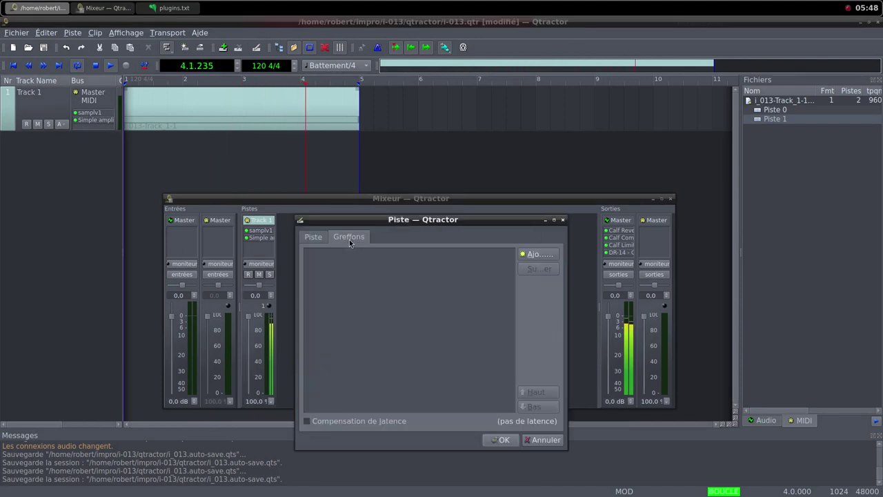
pyautogui.click(540, 254)
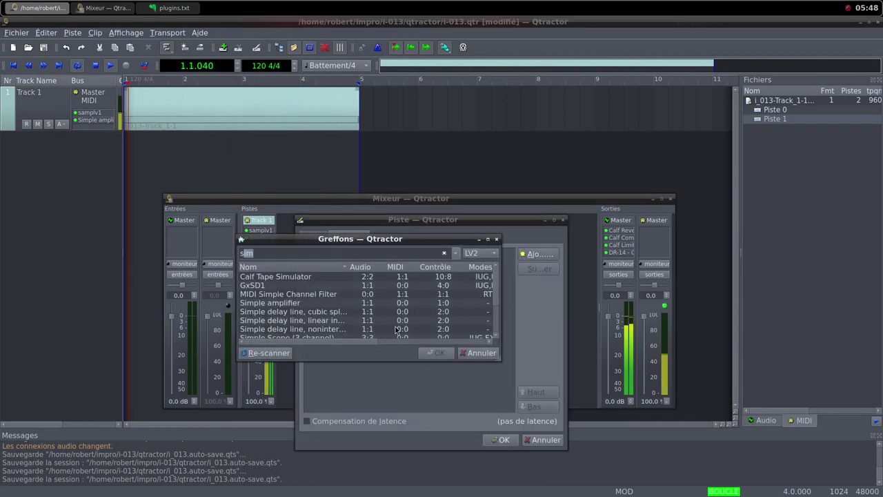
pyautogui.write('sam')
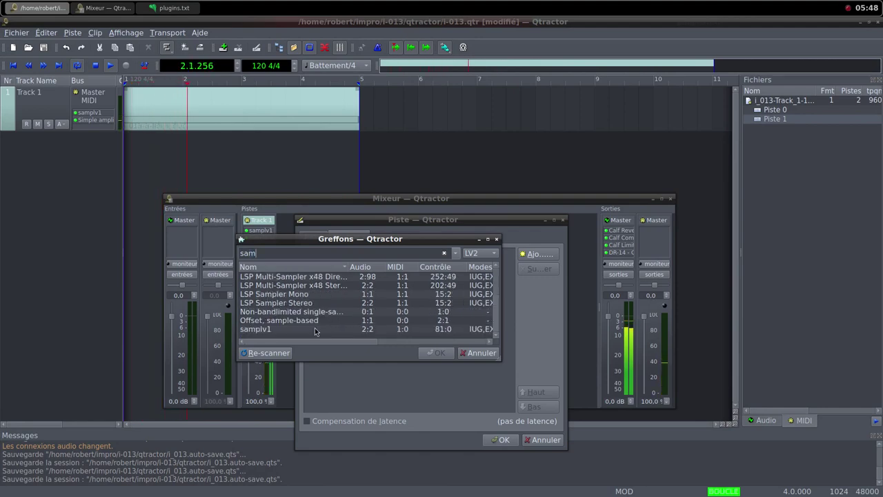
pyautogui.doubleClick(315, 330)
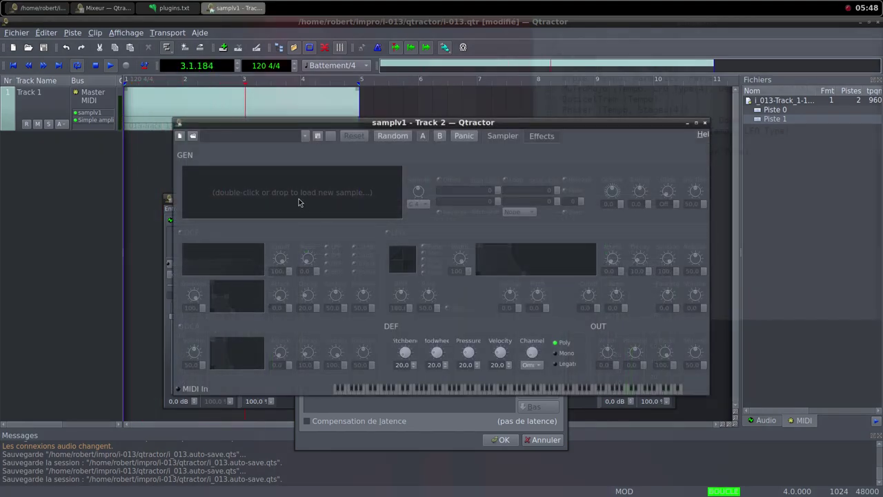
# Step: Load the ride9_crashsingle FLAC sample from the i-013 samples folder into Track 2's samplv1
pyautogui.doubleClick(299, 202)
pyautogui.click(528, 161)
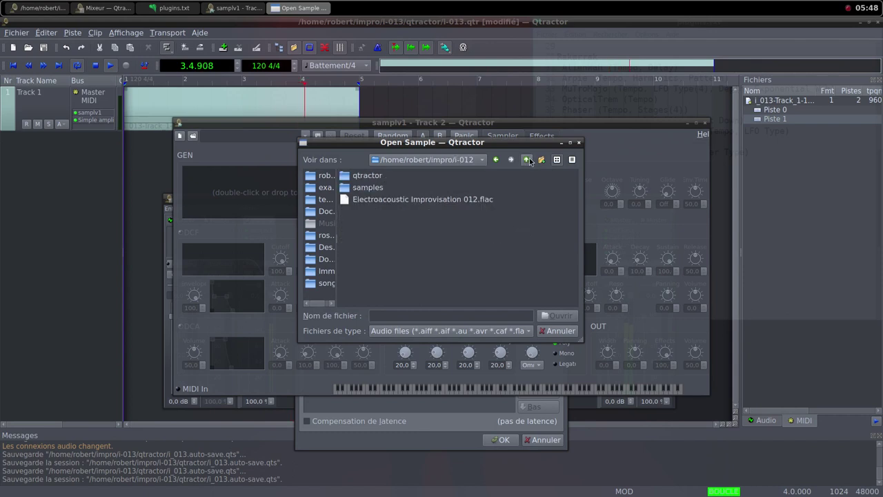
pyautogui.click(528, 160)
pyautogui.doubleClick(405, 201)
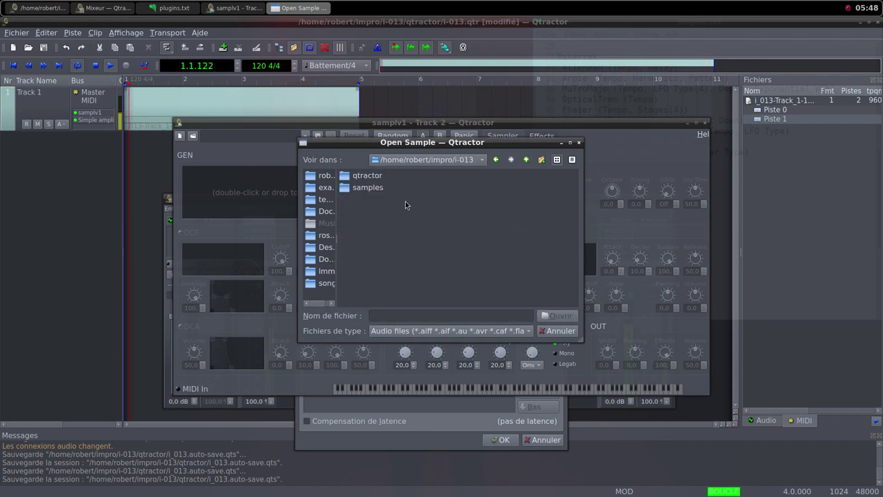
pyautogui.doubleClick(369, 188)
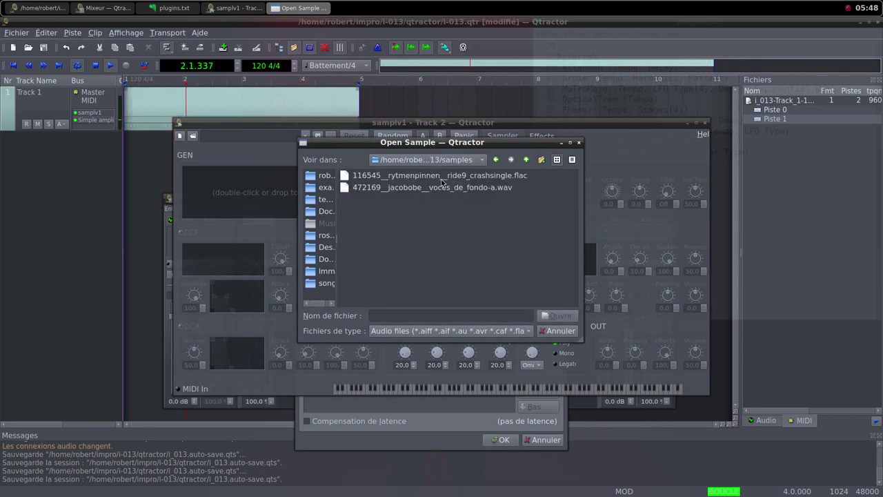
pyautogui.click(442, 176)
pyautogui.click(560, 316)
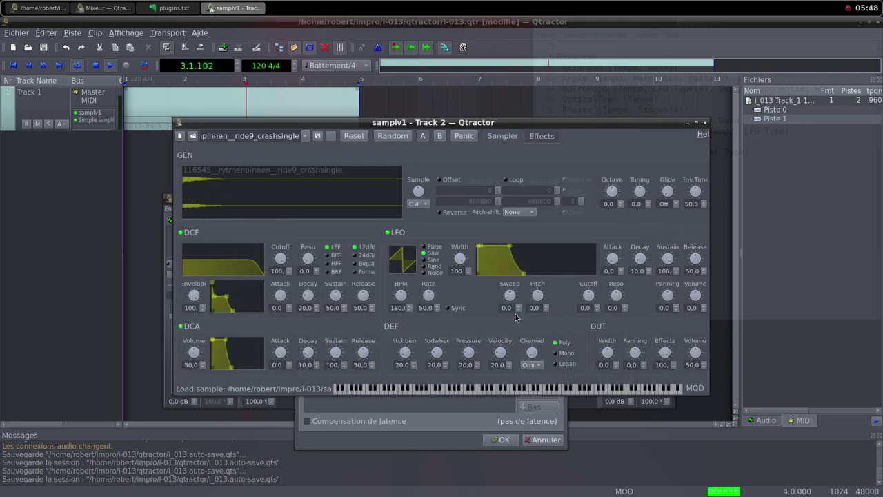
# Step: Set both the DCA volume and the output volume of Track 2's samplv1 to 100
pyautogui.moveTo(197, 352); pyautogui.dragTo(204, 372)
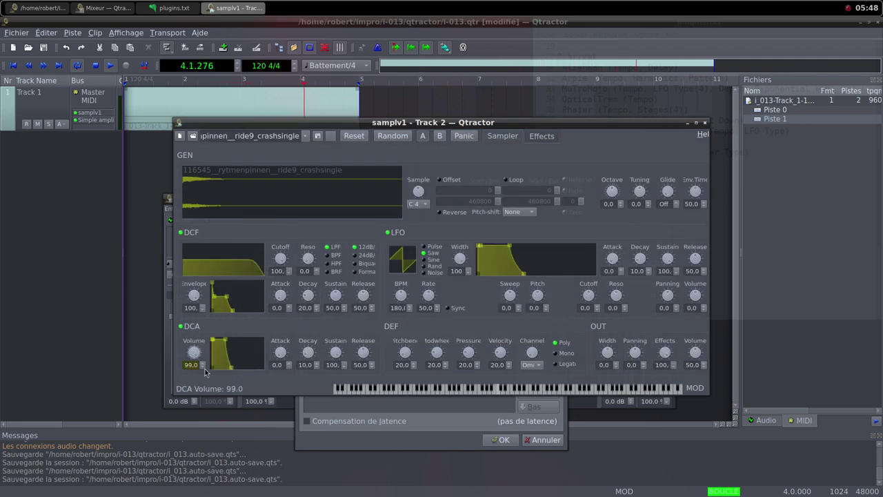
pyautogui.moveTo(697, 351); pyautogui.dragTo(703, 377)
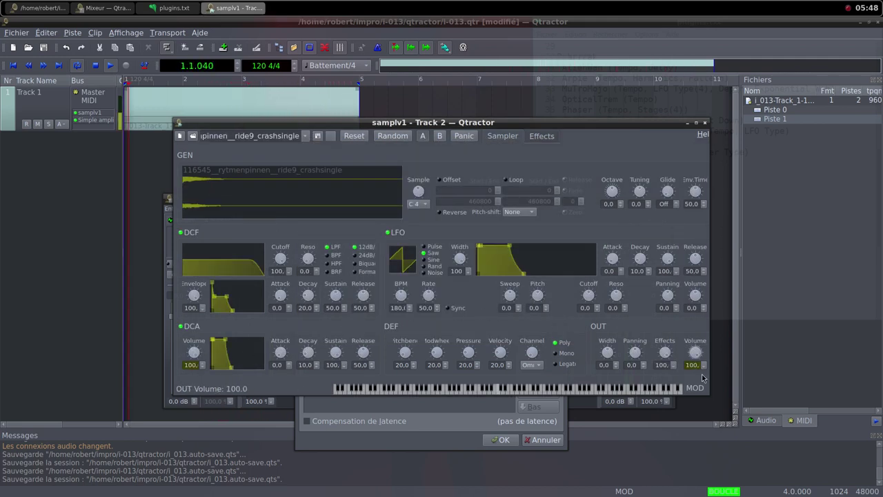
pyautogui.click(704, 124)
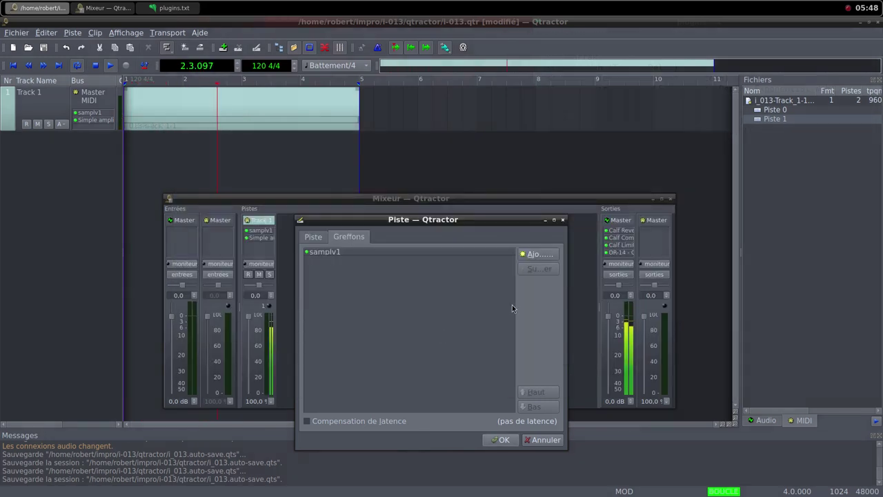
# Step: Add the Simple amplifier plugin to Track 2 with its default gain and confirm the new track
pyautogui.click(535, 254)
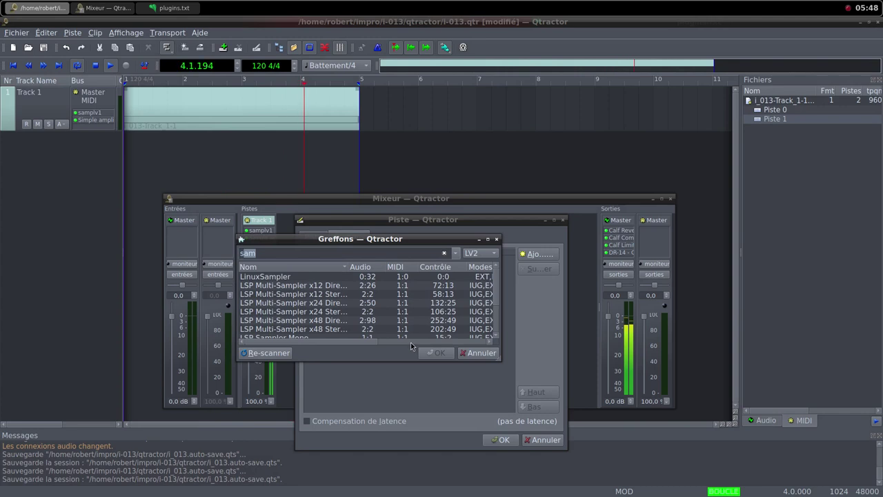
pyautogui.write('i')
pyautogui.doubleClick(314, 305)
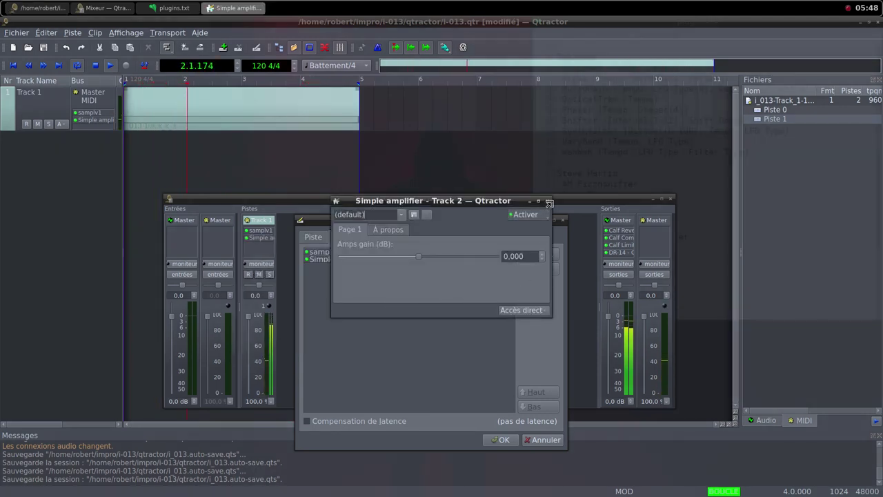
pyautogui.click(547, 200)
pyautogui.click(502, 440)
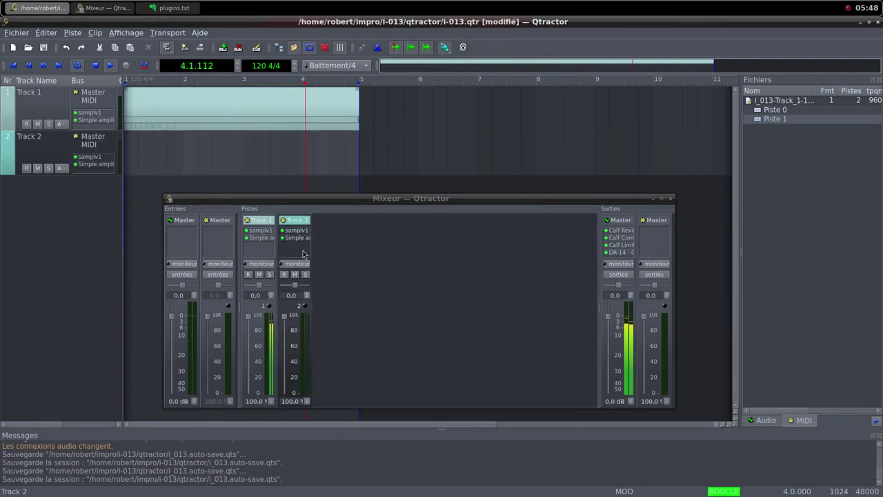
# Step: Lower Track 2's mixer volume to 0% and create a new MIDI clip on Track 2 over the four-bar loop
pyautogui.moveTo(286, 323); pyautogui.dragTo(300, 415)
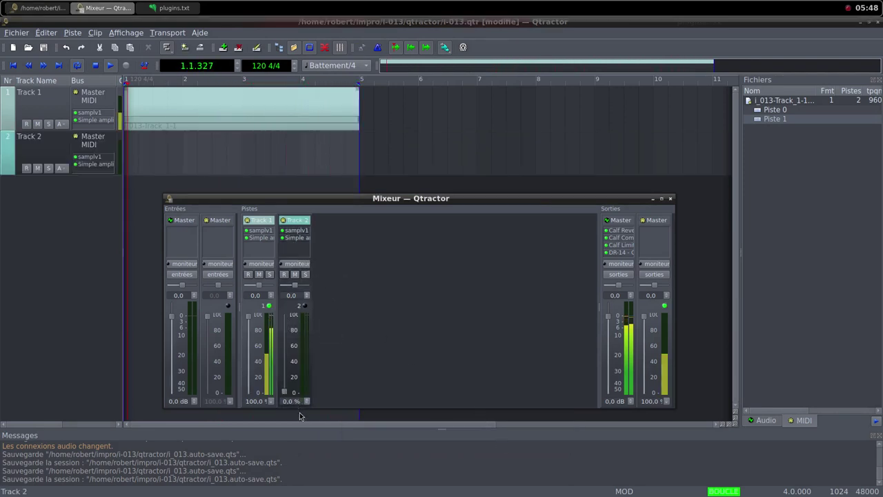
pyautogui.rightClick(184, 156)
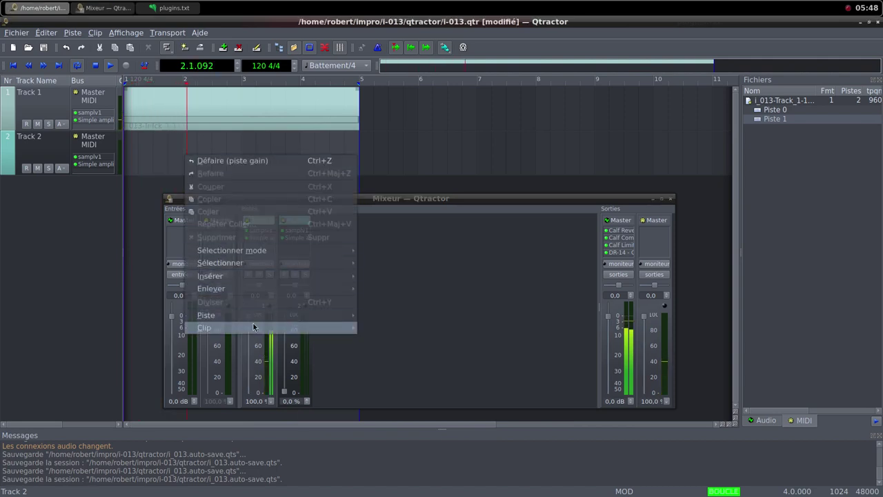
pyautogui.moveTo(286, 327)
pyautogui.click(382, 312)
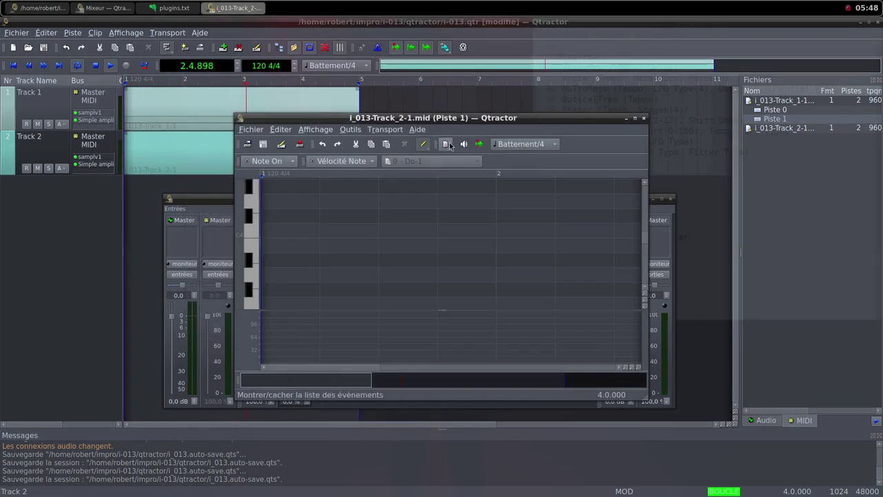
# Step: Enlarge the MIDI editor and draw one C4 note spanning all four bars of the Track 2 clip
pyautogui.click(634, 119)
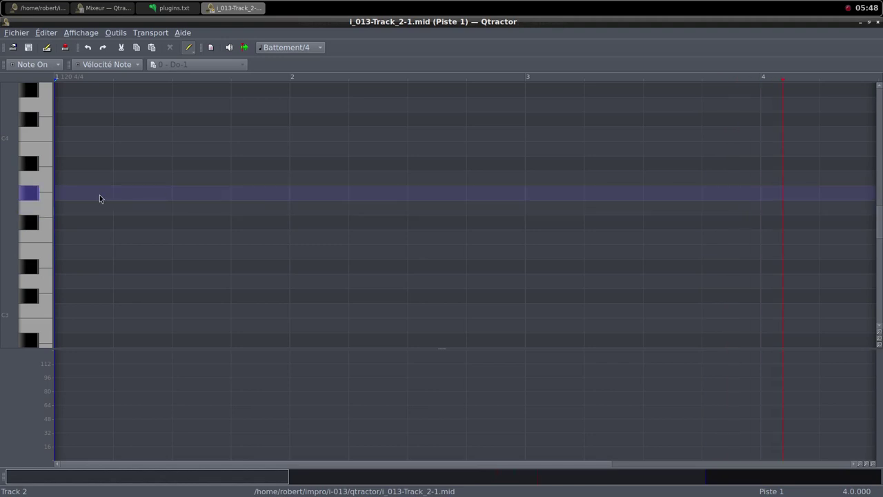
pyautogui.moveTo(68, 141)
pyautogui.mouseDown()
pyautogui.moveTo(189, 131)
pyautogui.moveTo(875, 134)
pyautogui.moveTo(825, 134)
pyautogui.mouseUp()
pyautogui.click(869, 22)
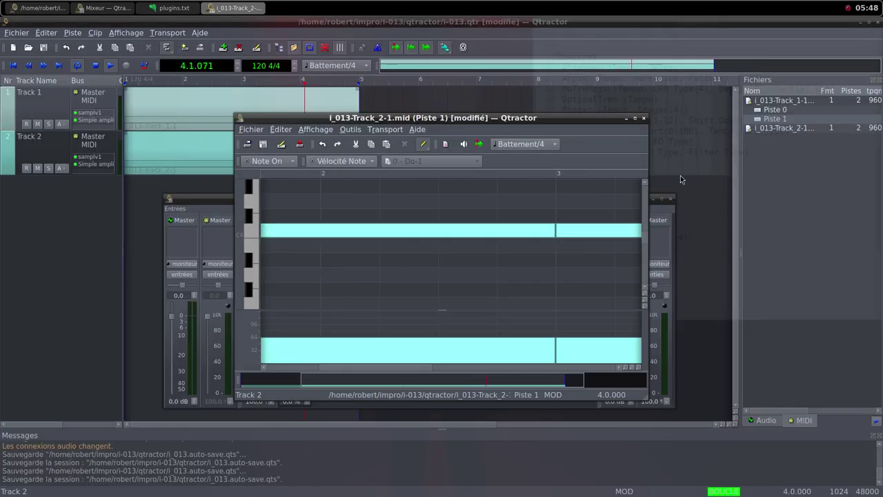
# Step: Raise Track 2's mixer volume to 100% and set its Simple amplifier gain to 19.320 dB
pyautogui.click(643, 118)
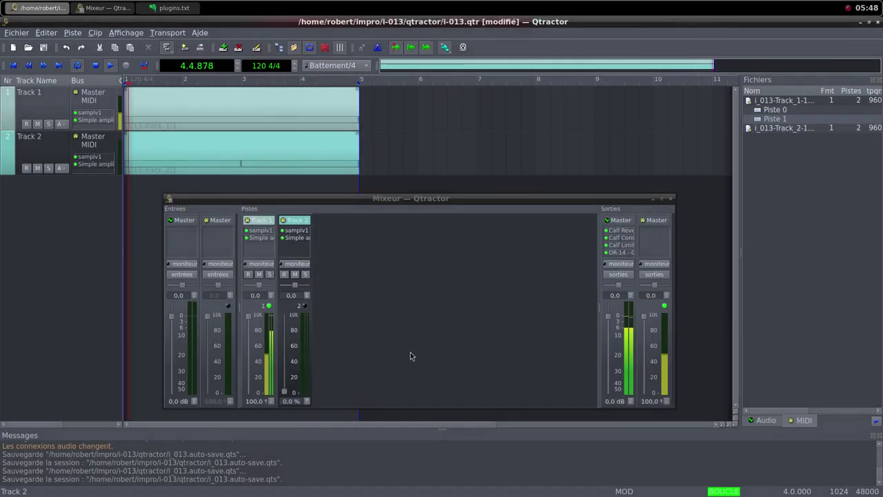
pyautogui.moveTo(286, 387); pyautogui.dragTo(286, 336)
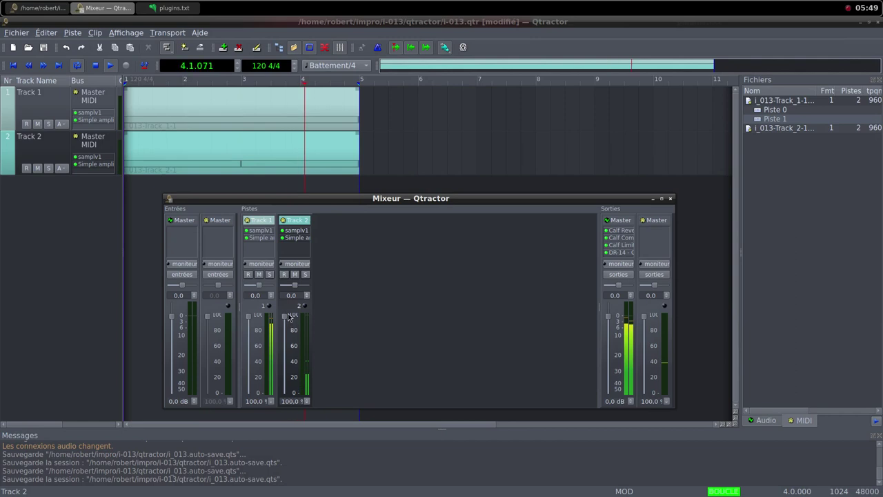
pyautogui.doubleClick(295, 237)
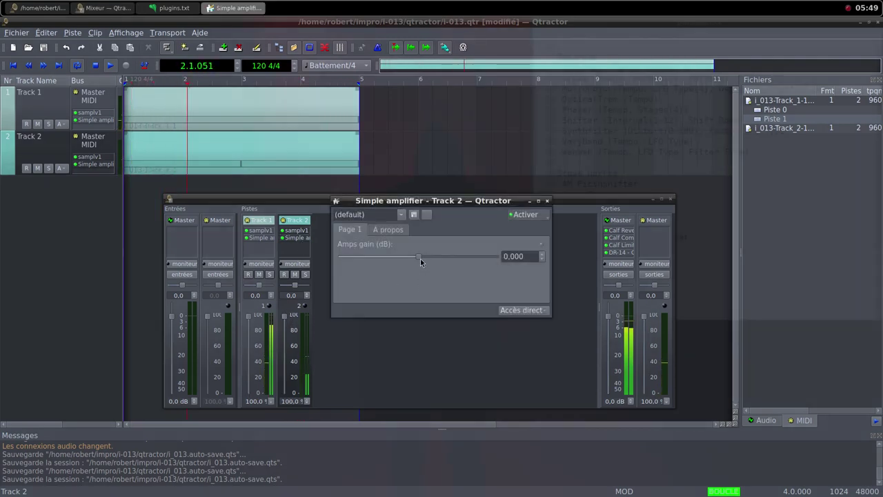
pyautogui.moveTo(421, 259); pyautogui.dragTo(441, 264)
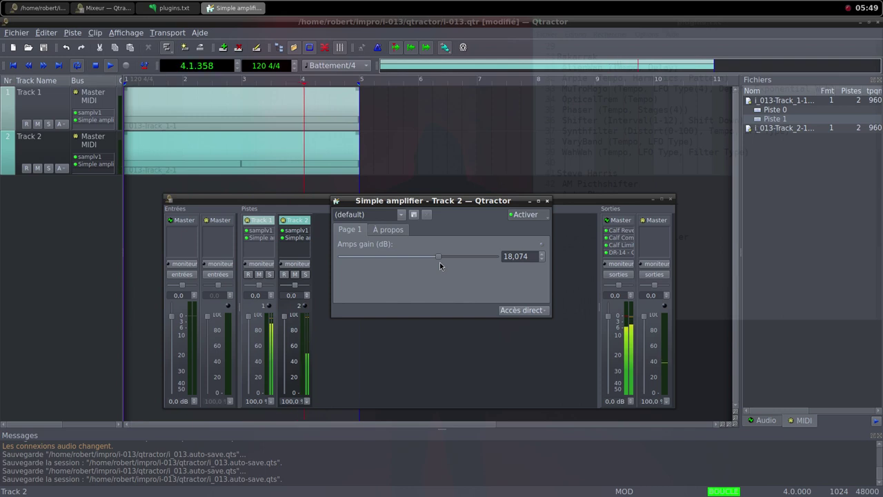
pyautogui.moveTo(439, 258); pyautogui.dragTo(441, 259)
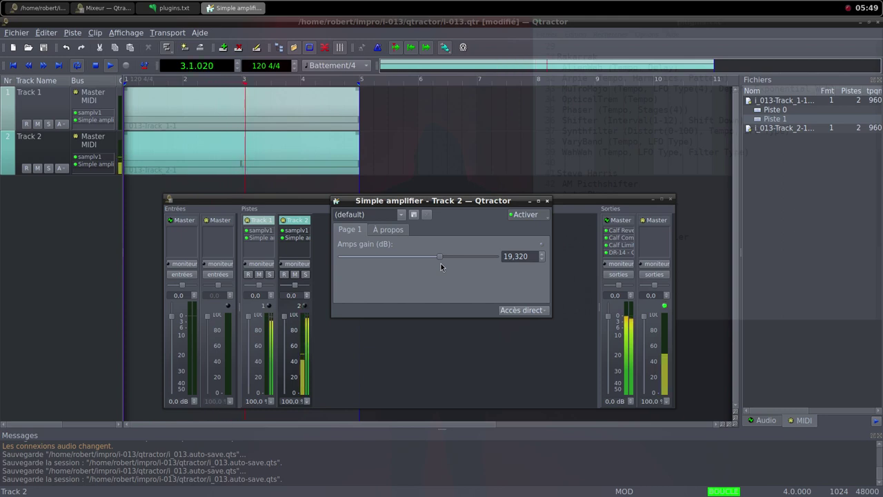
pyautogui.click(547, 201)
# Step: Start a new MIDI track, Track 3, and add the Cardinal Synth plugin to it
pyautogui.rightClick(365, 260)
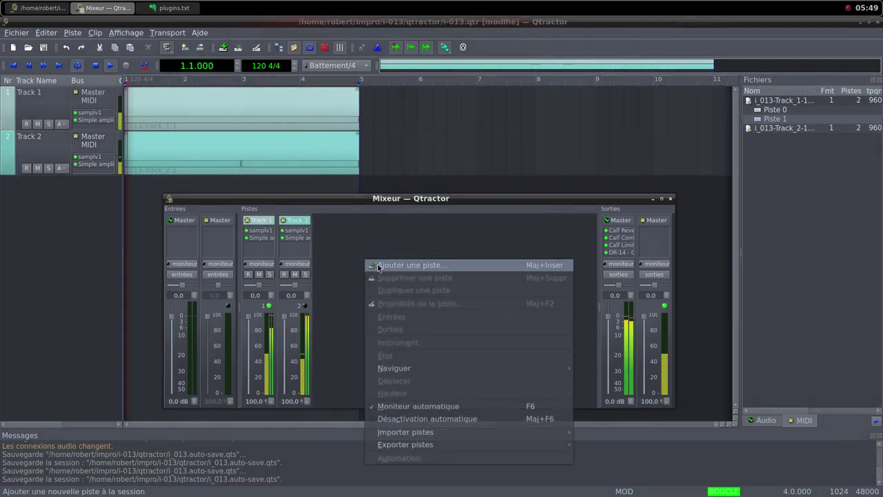
pyautogui.click(377, 263)
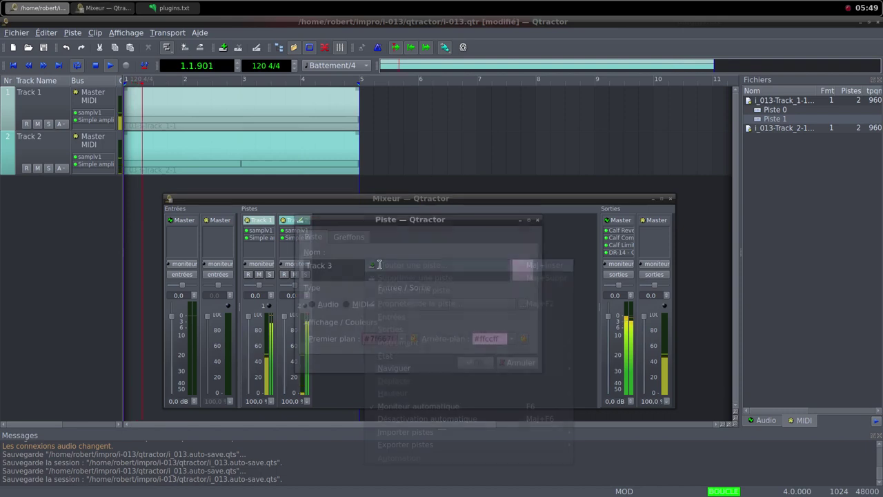
pyautogui.click(347, 304)
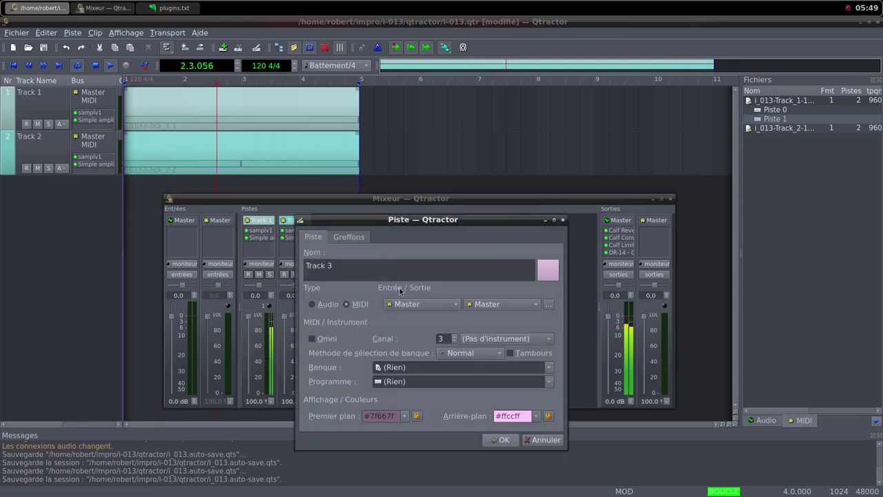
pyautogui.click(357, 241)
pyautogui.click(530, 255)
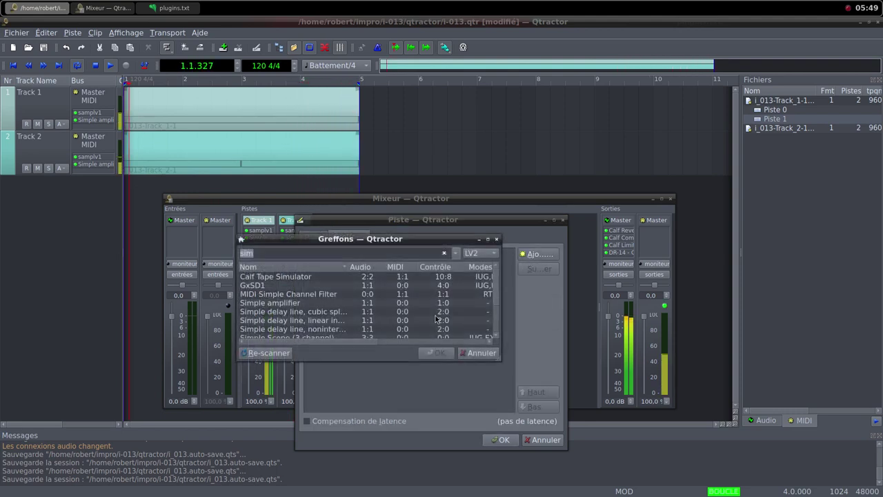
pyautogui.write('card')
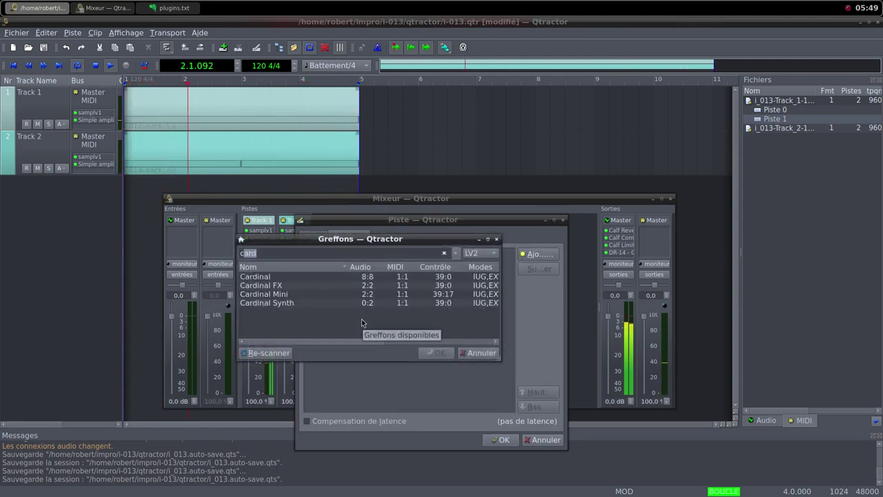
pyautogui.click(297, 304)
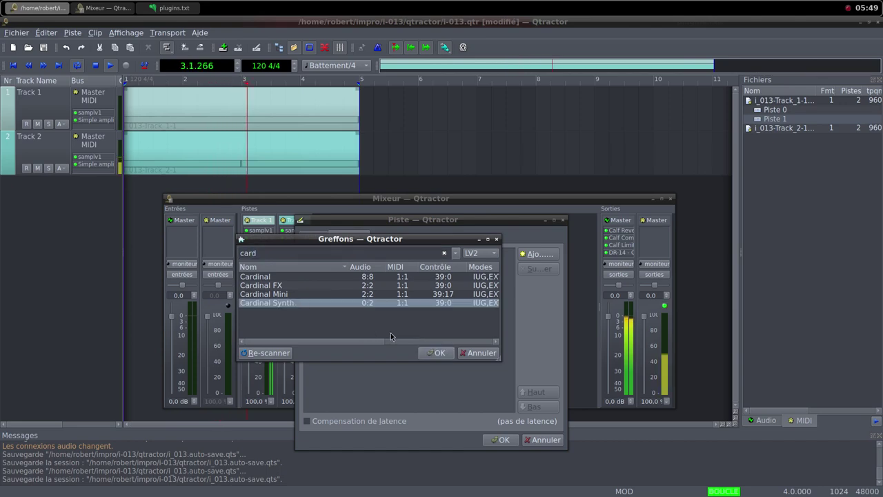
pyautogui.click(439, 353)
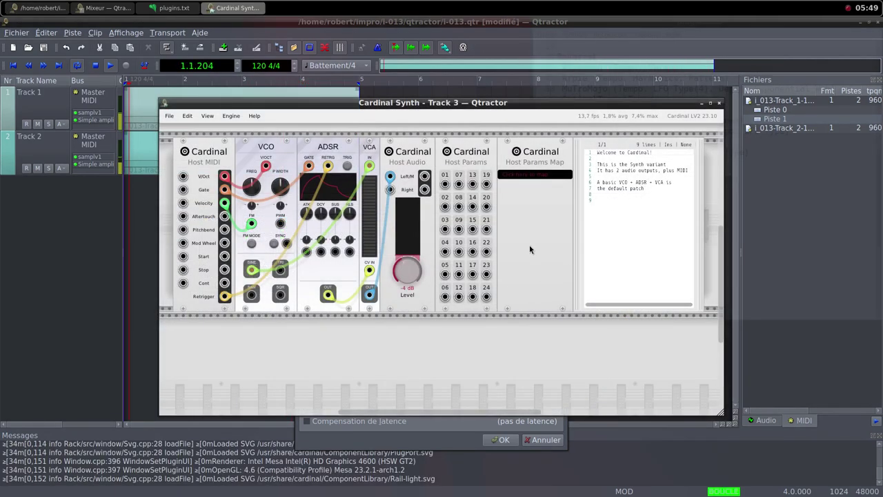
# Step: Load the patch cardinal-001-chip-wave.vcv from the ardour/cardinal folder into Cardinal Synth and confirm the new track
pyautogui.click(169, 116)
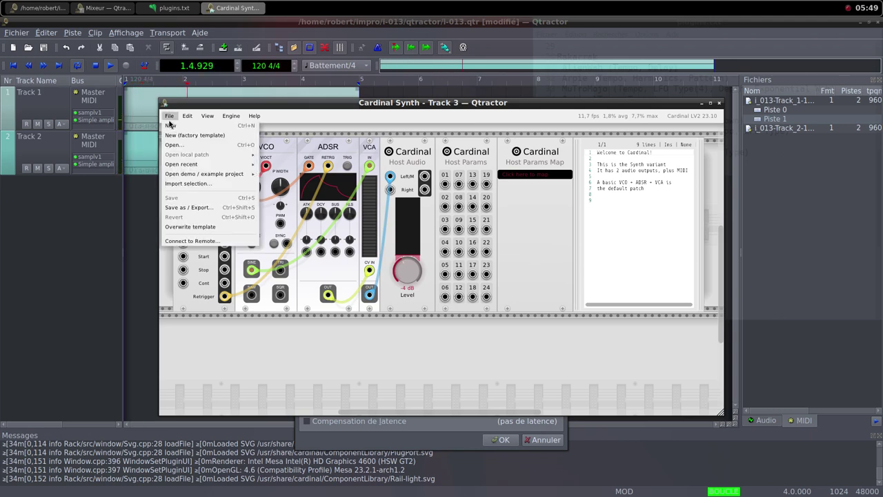
pyautogui.click(186, 141)
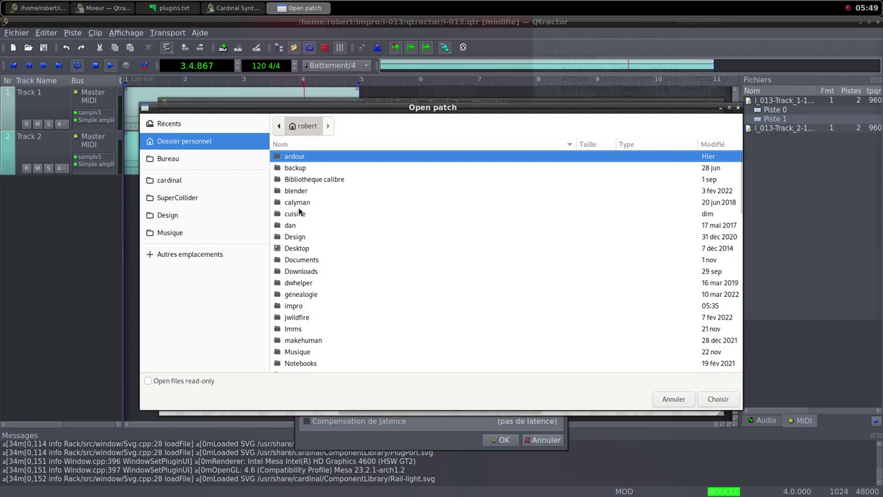
pyautogui.doubleClick(297, 159)
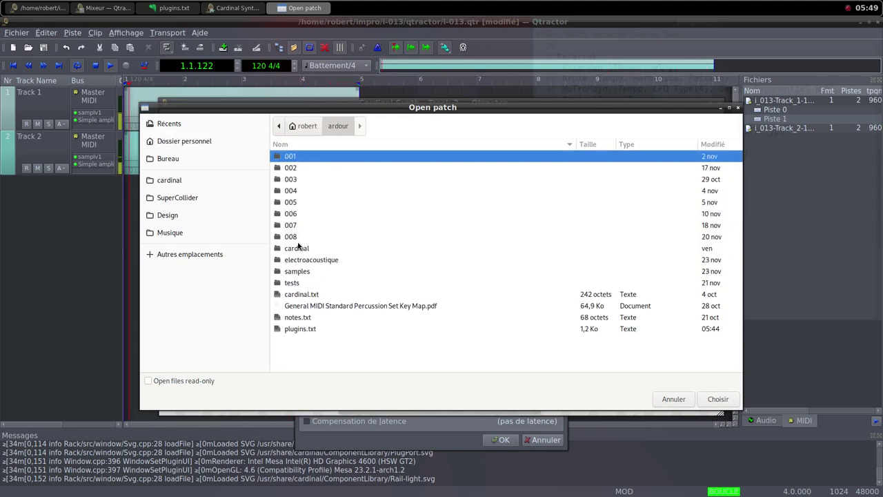
pyautogui.doubleClick(298, 247)
pyautogui.click(314, 181)
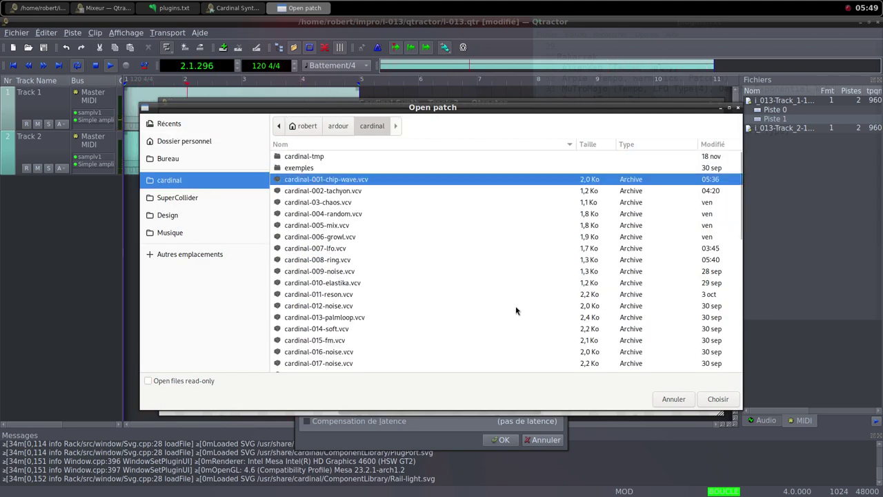
pyautogui.click(715, 400)
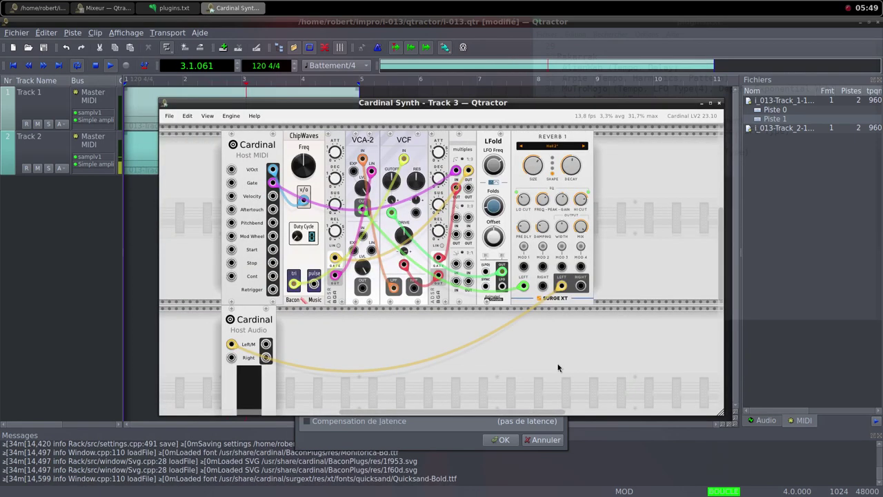
pyautogui.click(719, 105)
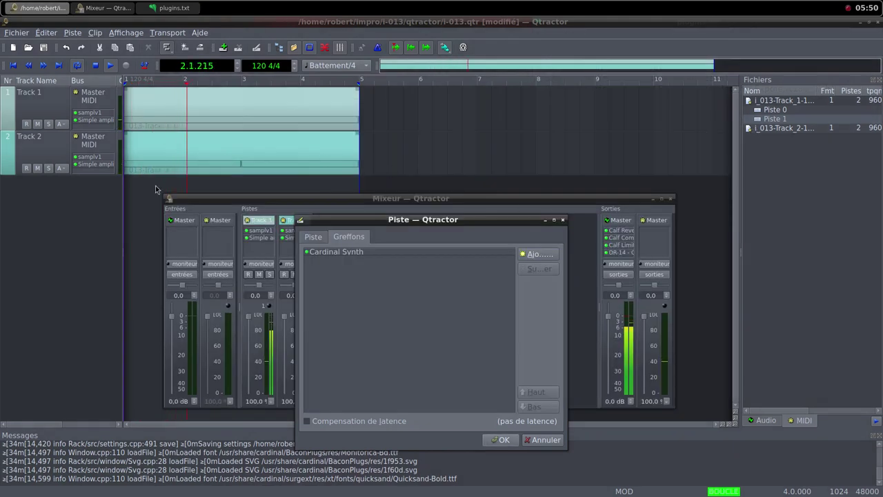
pyautogui.click(502, 439)
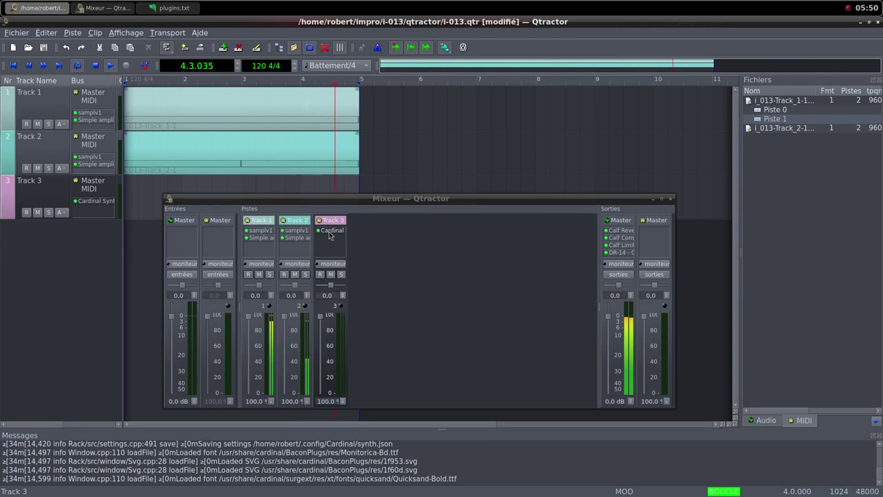
# Step: Lower the Host Audio level in Track 3's Cardinal Synth to -inf dB
pyautogui.doubleClick(331, 232)
pyautogui.scroll(-3, 279, 334)
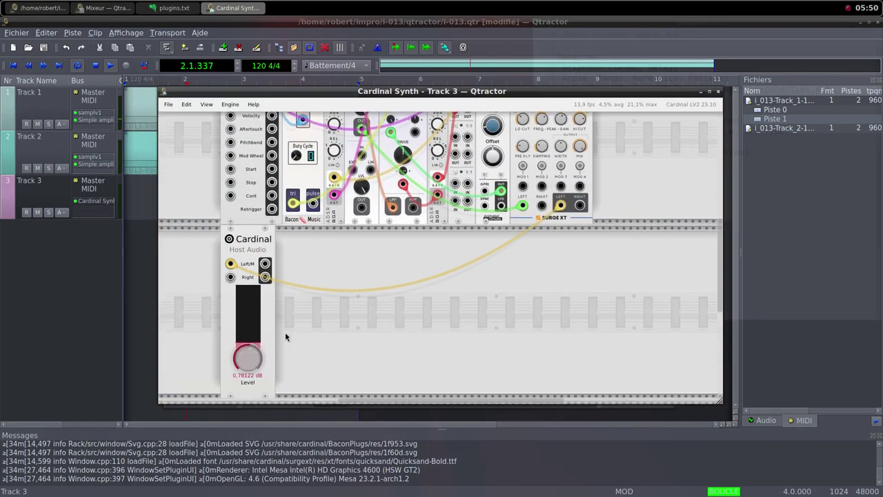
pyautogui.moveTo(247, 311); pyautogui.dragTo(255, 456)
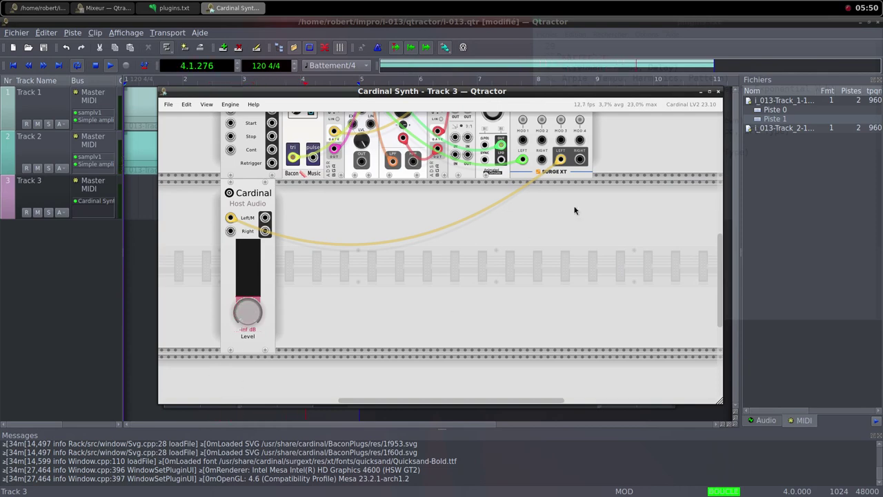
pyautogui.click(718, 91)
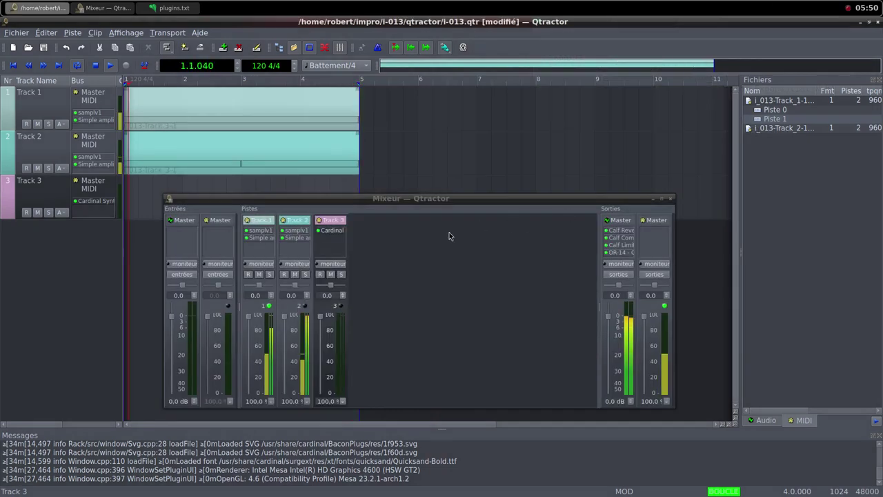
# Step: Create a new MIDI clip on Track 3 over the four-bar loop
pyautogui.rightClick(134, 190)
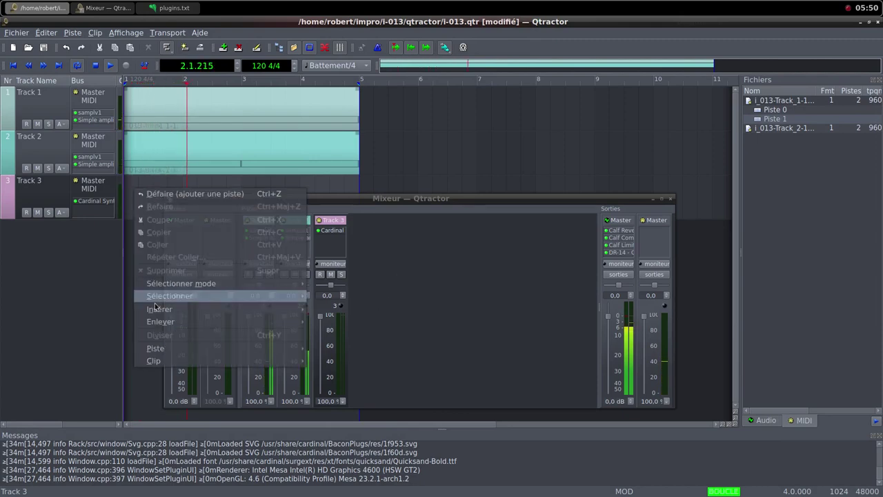
pyautogui.moveTo(311, 362)
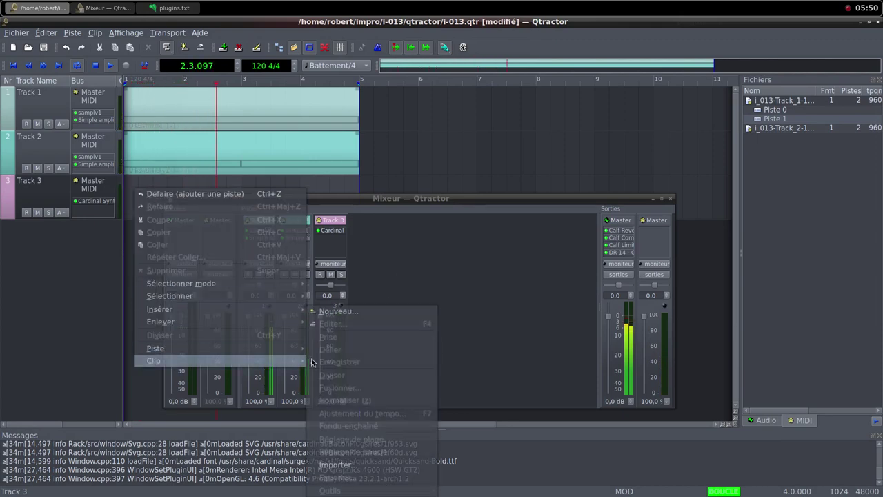
pyautogui.click(338, 312)
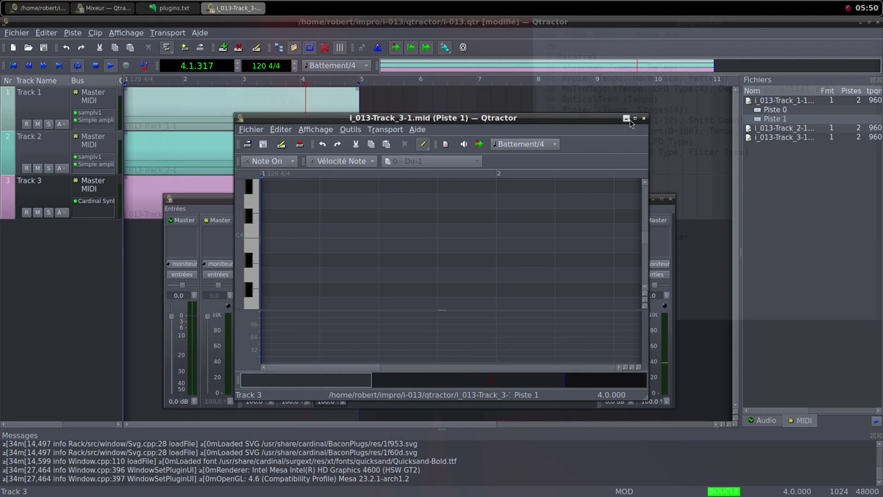
# Step: Enlarge the MIDI editor and draw one-beat C3 notes on beats 1 and 3 of all four bars in the Track 3 clip
pyautogui.click(634, 118)
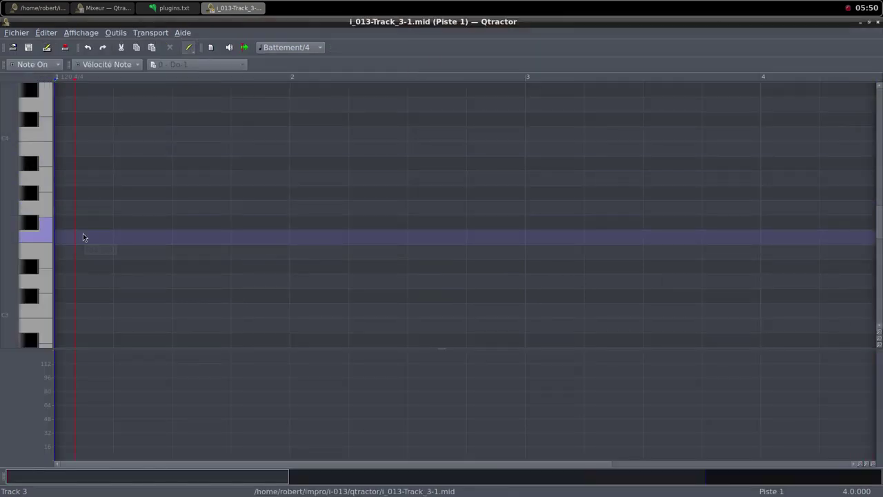
pyautogui.scroll(-3, 83, 255)
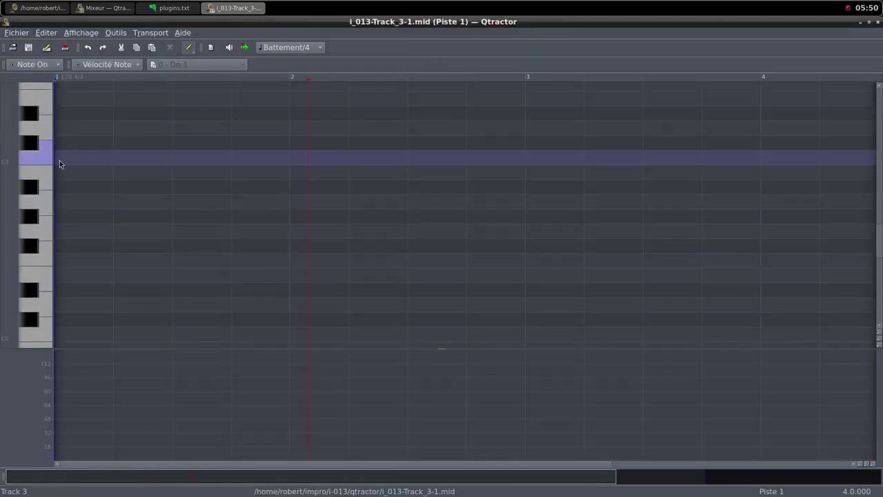
pyautogui.moveTo(60, 161); pyautogui.dragTo(113, 159)
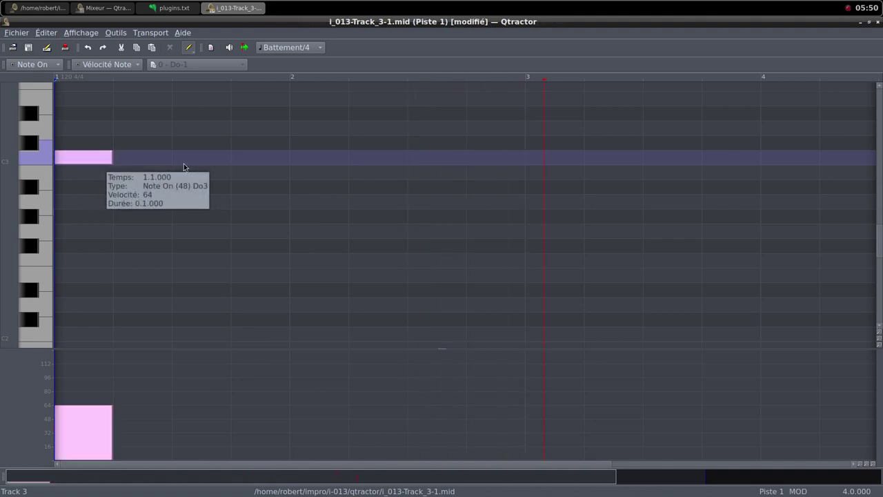
pyautogui.moveTo(184, 166); pyautogui.dragTo(229, 164)
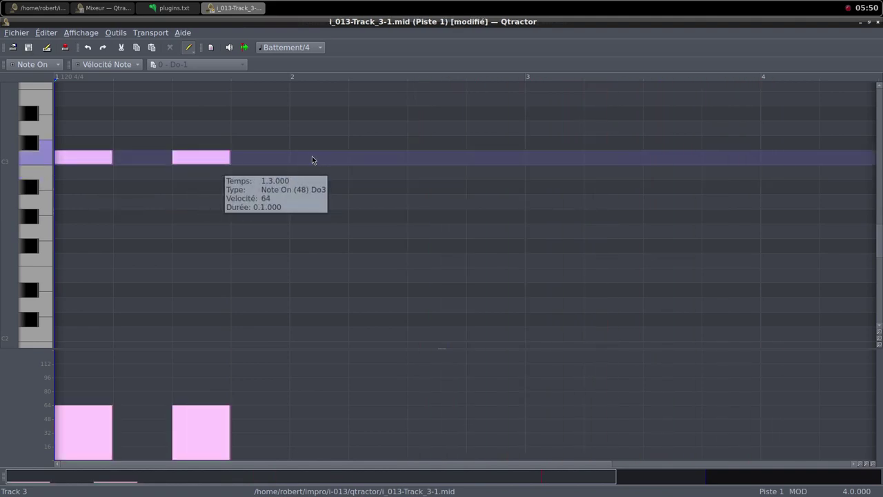
pyautogui.moveTo(301, 158); pyautogui.dragTo(347, 160)
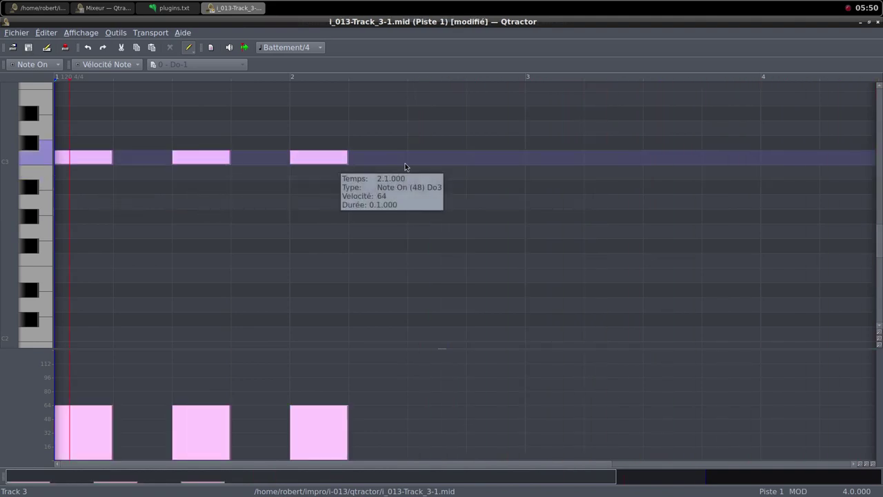
pyautogui.moveTo(414, 164); pyautogui.dragTo(468, 159)
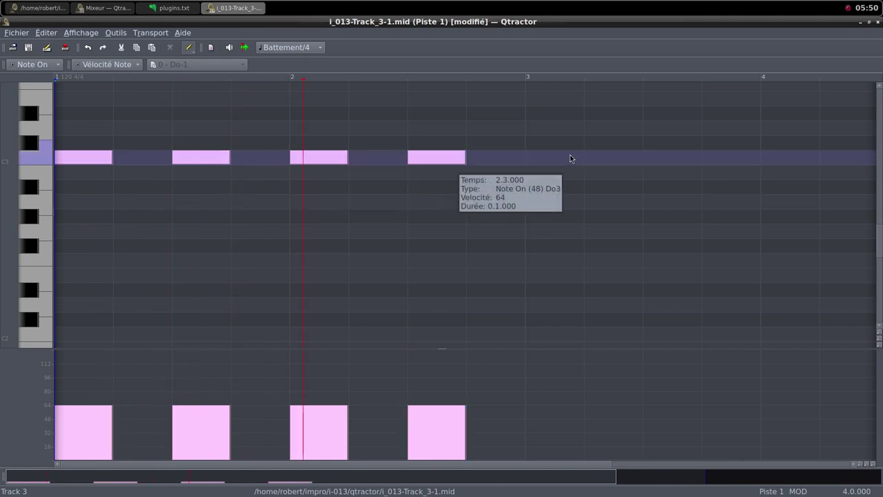
pyautogui.moveTo(539, 162); pyautogui.dragTo(581, 160)
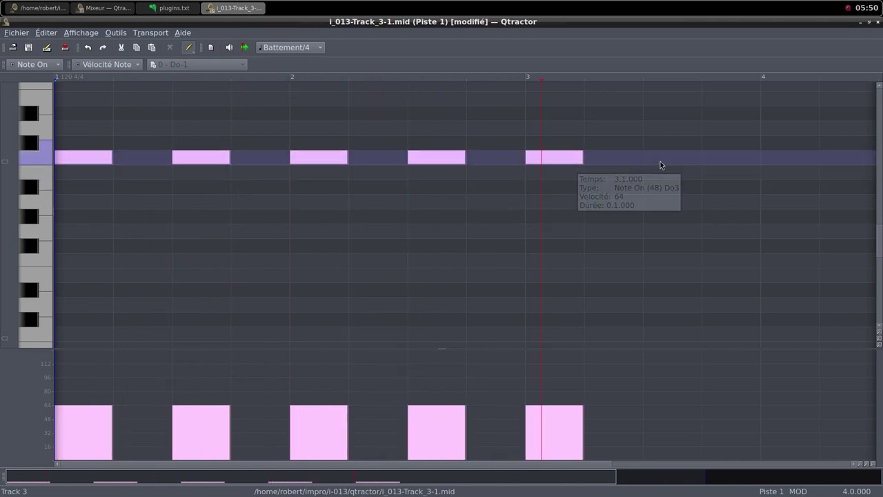
pyautogui.moveTo(661, 168); pyautogui.dragTo(699, 160)
pyautogui.moveTo(777, 163); pyautogui.dragTo(818, 161)
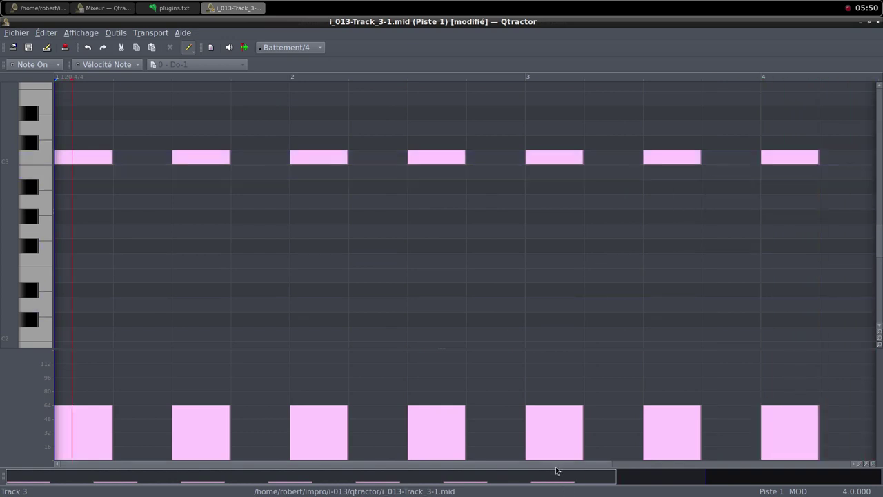
pyautogui.moveTo(556, 470); pyautogui.dragTo(753, 471)
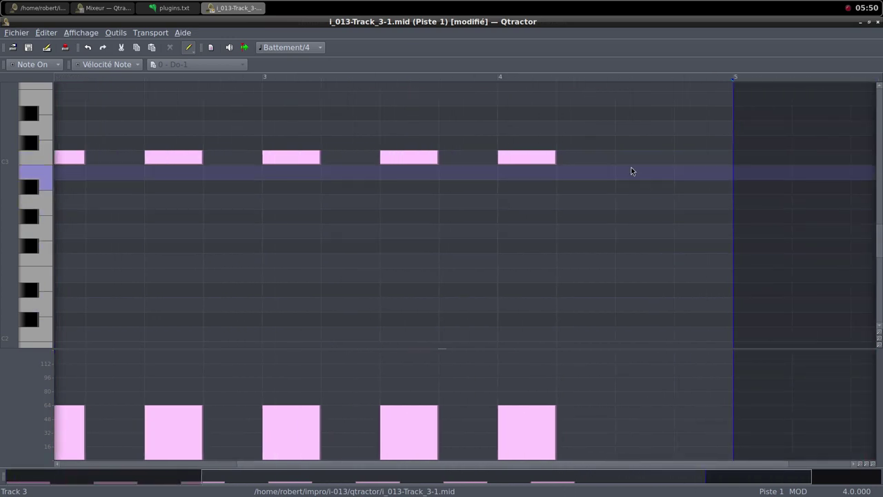
pyautogui.moveTo(627, 161); pyautogui.dragTo(673, 160)
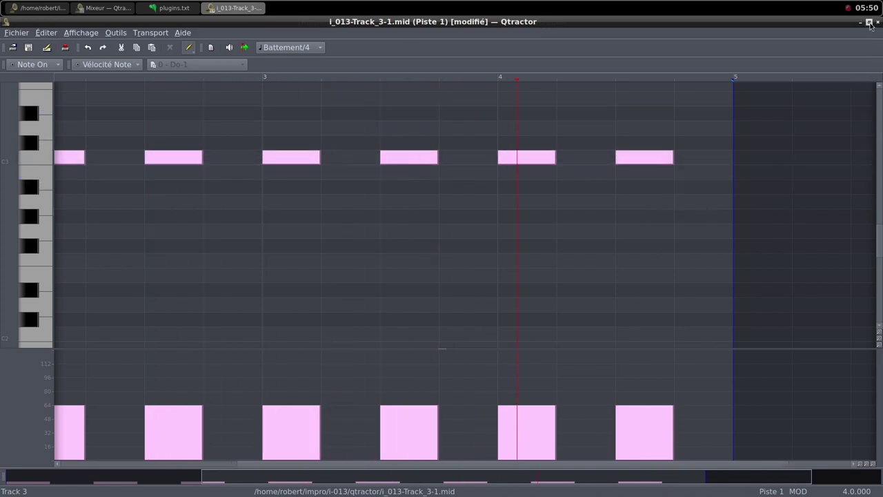
# Step: Look over the Track 3 clip's C3 notes across all four bars and close the MIDI editor
pyautogui.scroll(-2, 758, 256)
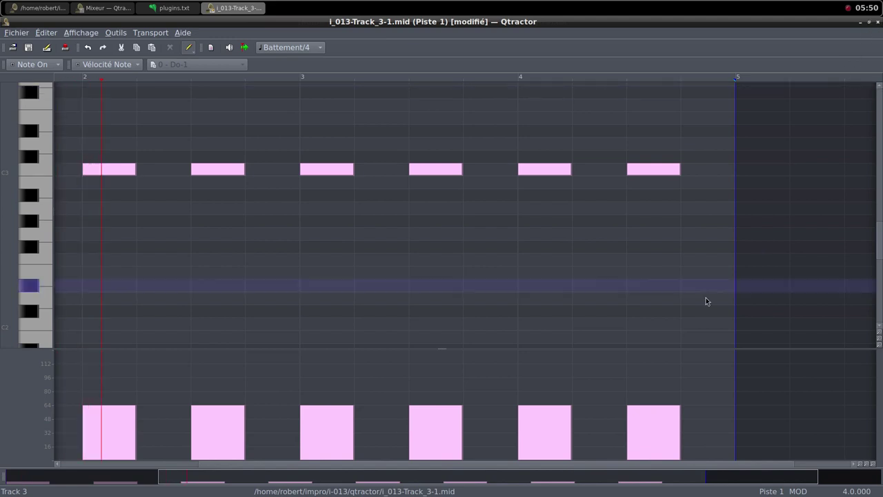
pyautogui.moveTo(549, 469); pyautogui.dragTo(369, 491)
pyautogui.scroll(-1, 507, 332)
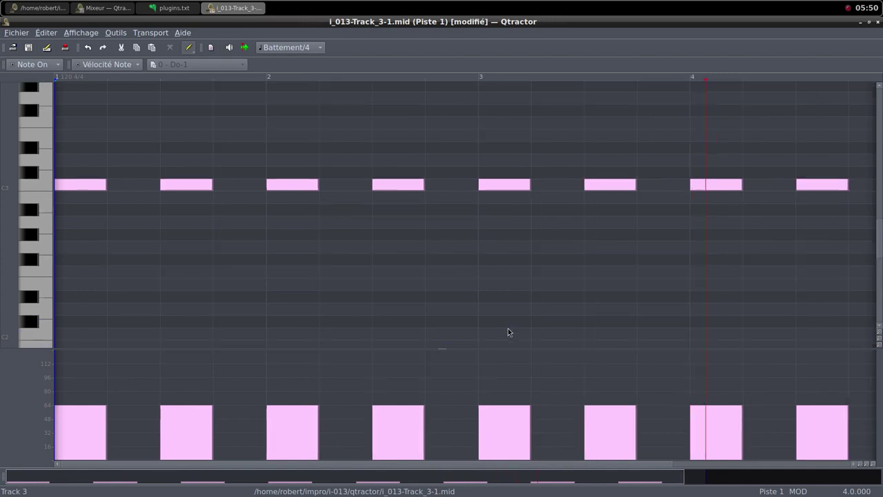
pyautogui.scroll(-1, 508, 329)
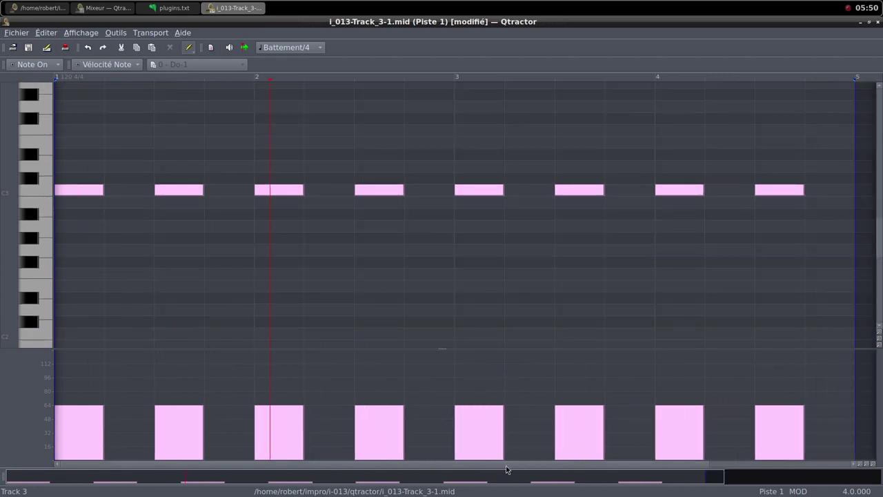
pyautogui.click(878, 22)
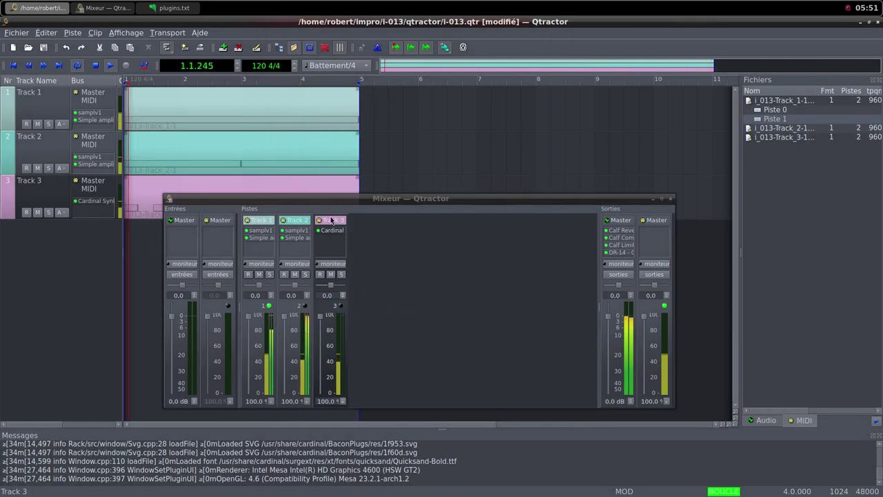
# Step: Raise the Host Audio level in Track 3's Cardinal Synth to -1.6766 dB, moving its window clear of the mixer strips
pyautogui.doubleClick(336, 232)
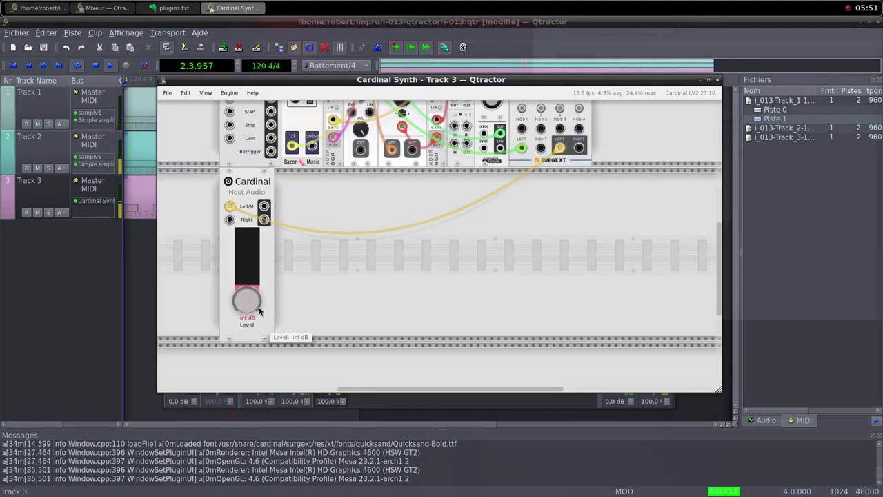
pyautogui.moveTo(247, 303); pyautogui.dragTo(202, 236)
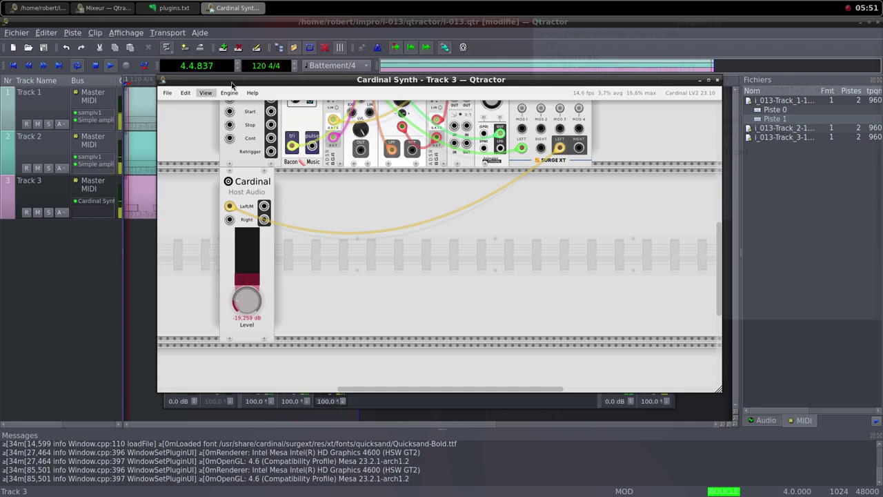
pyautogui.moveTo(235, 82); pyautogui.dragTo(478, 94)
pyautogui.moveTo(489, 313)
pyautogui.mouseDown()
pyautogui.moveTo(464, 279)
pyautogui.moveTo(448, 194)
pyautogui.moveTo(476, 307)
pyautogui.mouseUp()
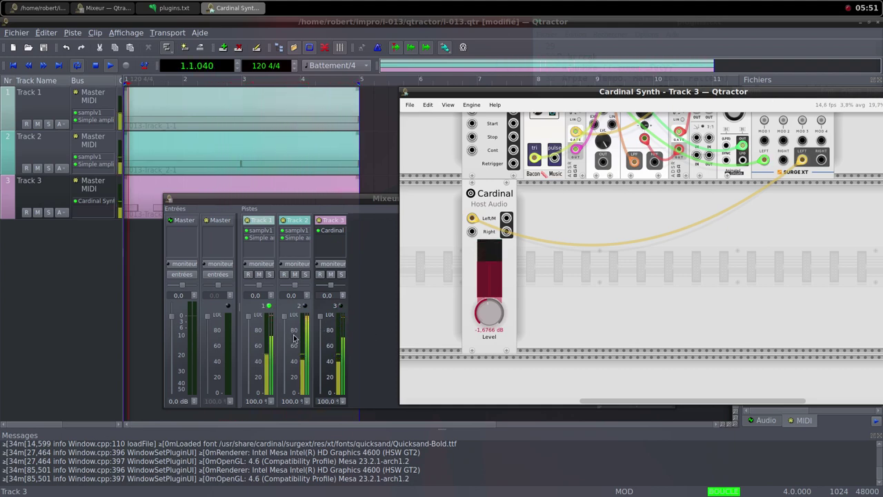
# Step: Add the AM pitchshifter plugin to Track 1 with the track's mixer level down at 0 %, and return that level to 100 %
pyautogui.click(258, 249)
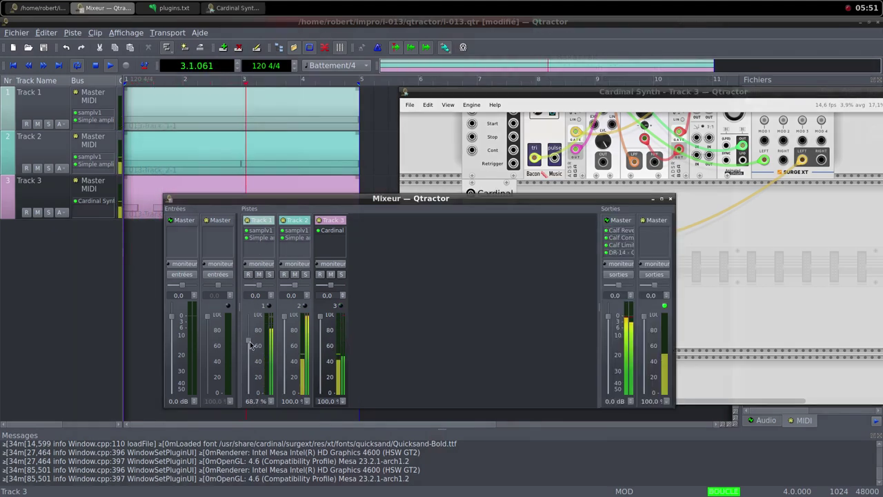
pyautogui.moveTo(249, 316); pyautogui.dragTo(246, 396)
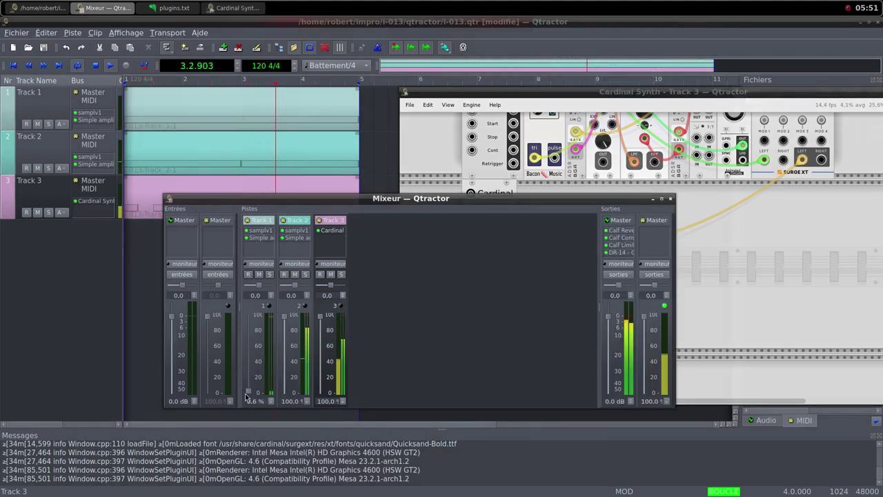
pyautogui.rightClick(259, 247)
pyautogui.click(271, 253)
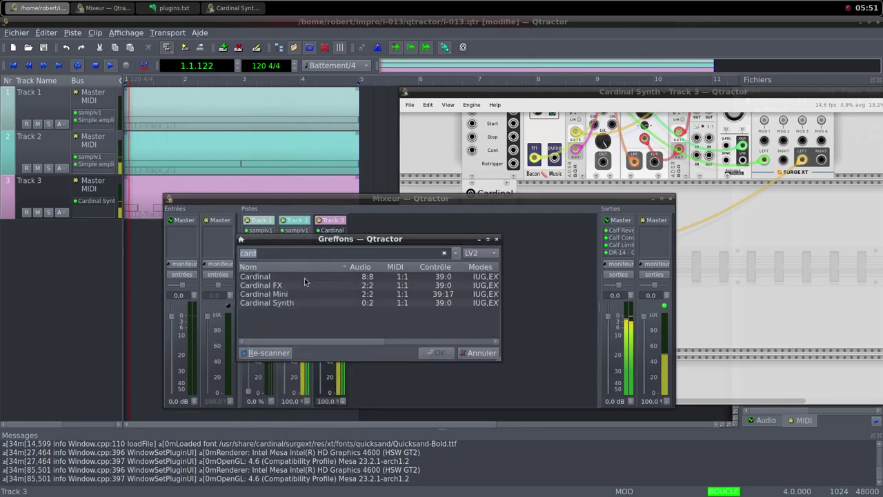
pyautogui.write('p')
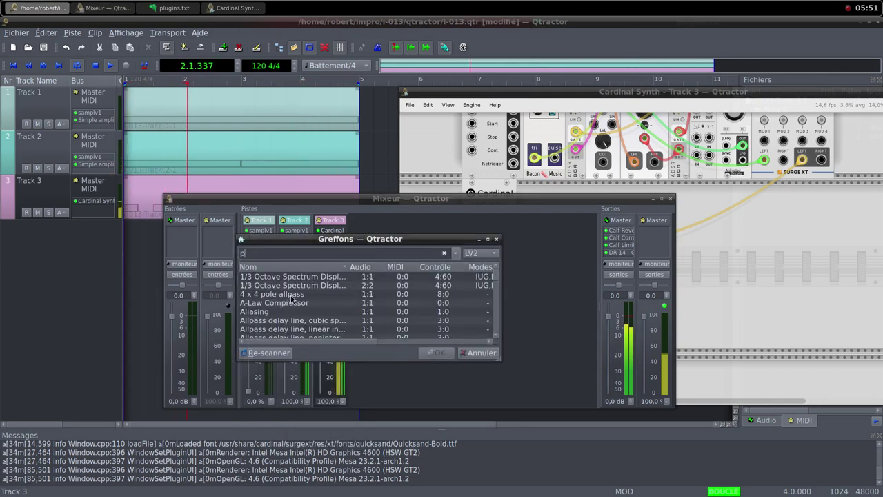
pyautogui.write('it')
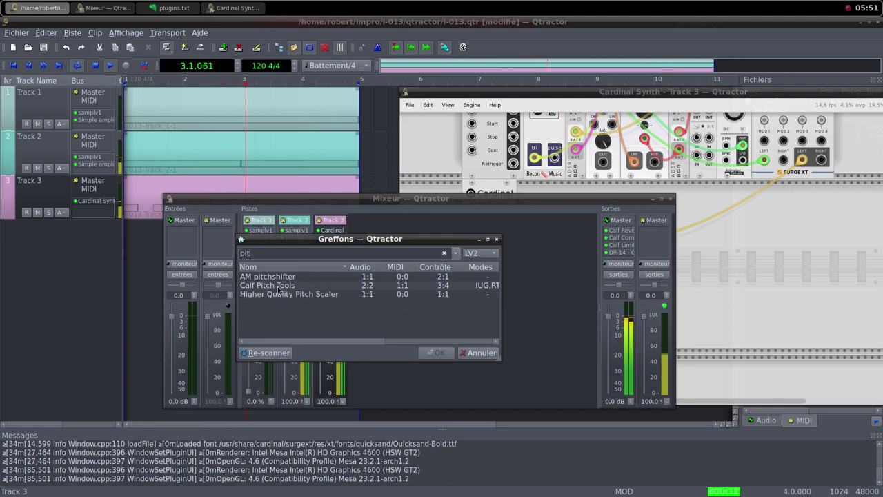
pyautogui.press('Down')
pyautogui.press('Return')
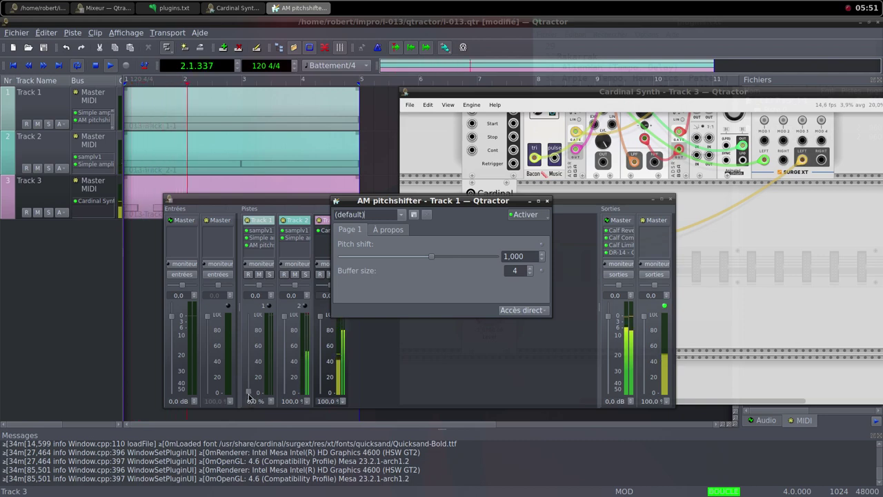
pyautogui.moveTo(249, 397); pyautogui.dragTo(272, 244)
pyautogui.doubleClick(272, 244)
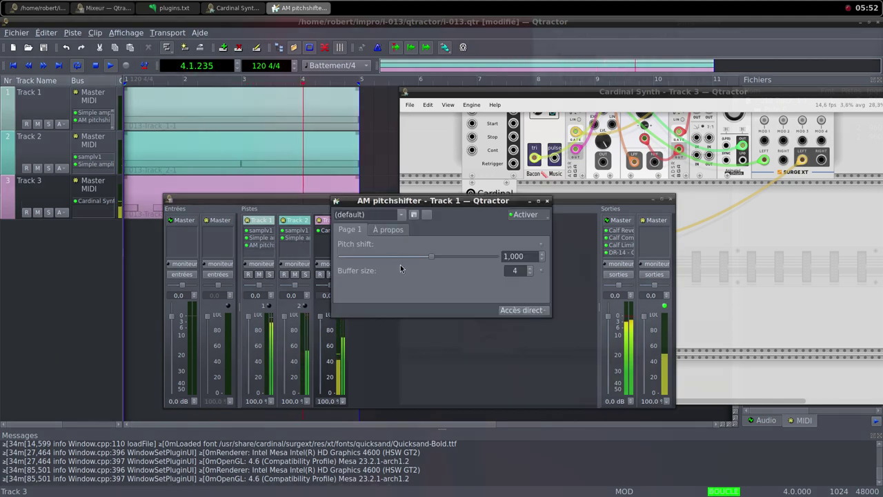
# Step: Lower the Host Audio level in Track 3's Cardinal Synth to -inf dB and Track 2's mixer level to 0 %
pyautogui.click(767, 283)
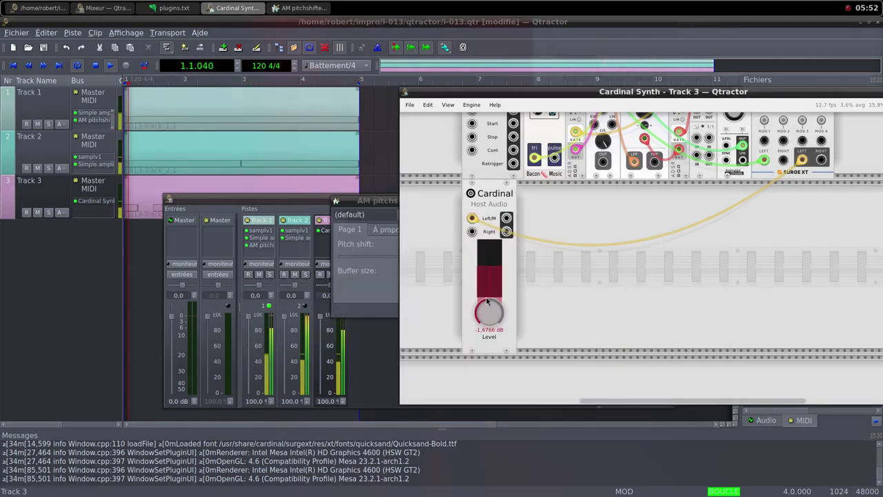
pyautogui.moveTo(483, 309)
pyautogui.moveTo(483, 310); pyautogui.dragTo(468, 433)
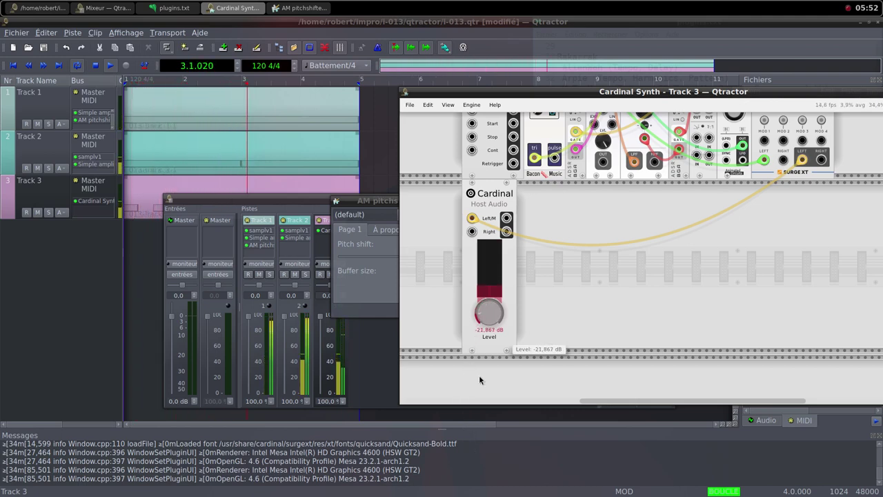
pyautogui.moveTo(484, 324); pyautogui.dragTo(487, 372)
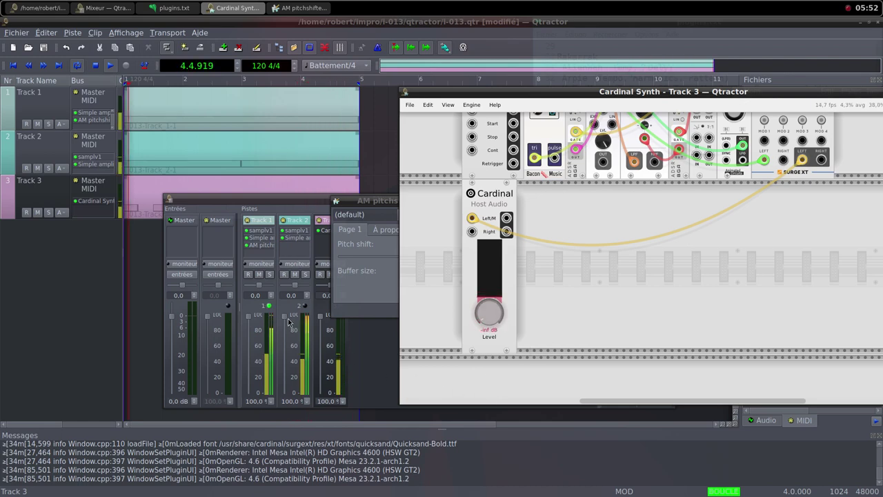
pyautogui.moveTo(287, 321); pyautogui.dragTo(298, 402)
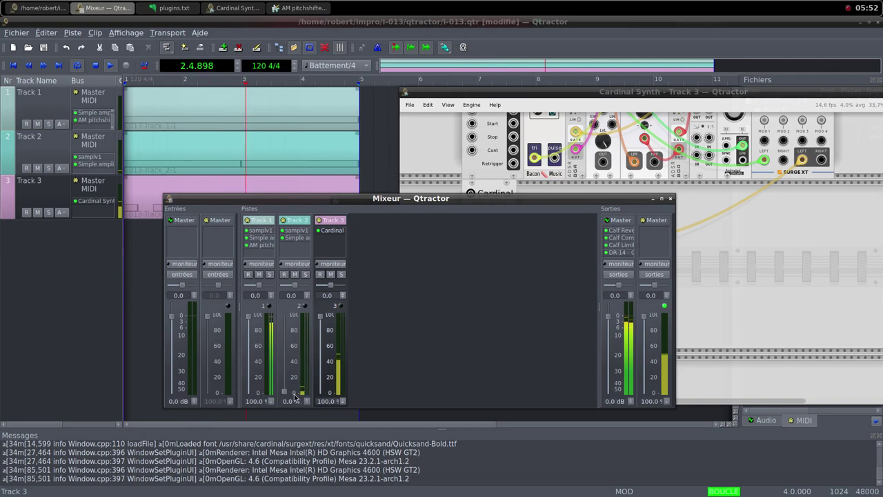
# Step: Set Track 1's AM pitchshifter pitch shift to 0.740 and its Simple amplifier gain to 28.462 dB, and close both plugin windows
pyautogui.doubleClick(261, 245)
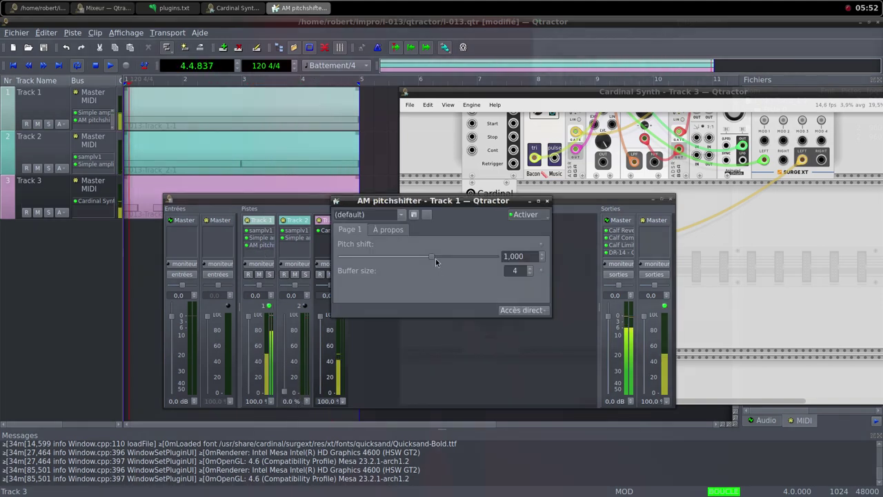
pyautogui.moveTo(433, 257); pyautogui.dragTo(421, 261)
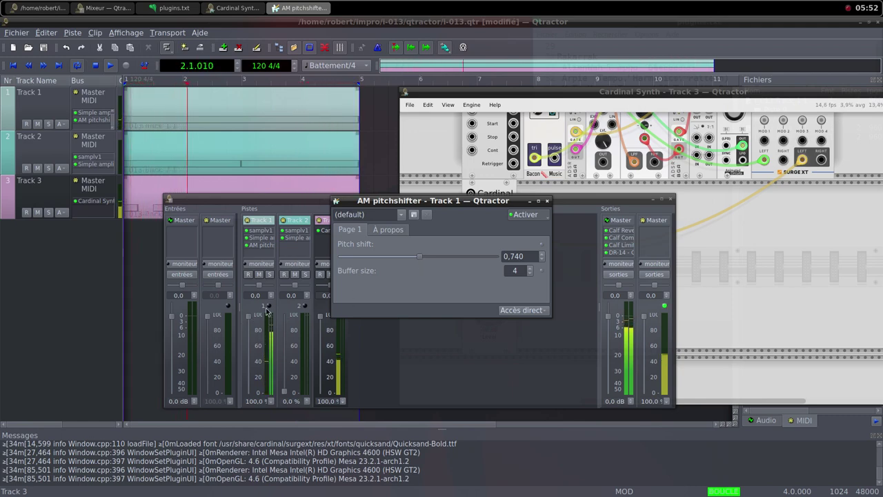
pyautogui.doubleClick(262, 237)
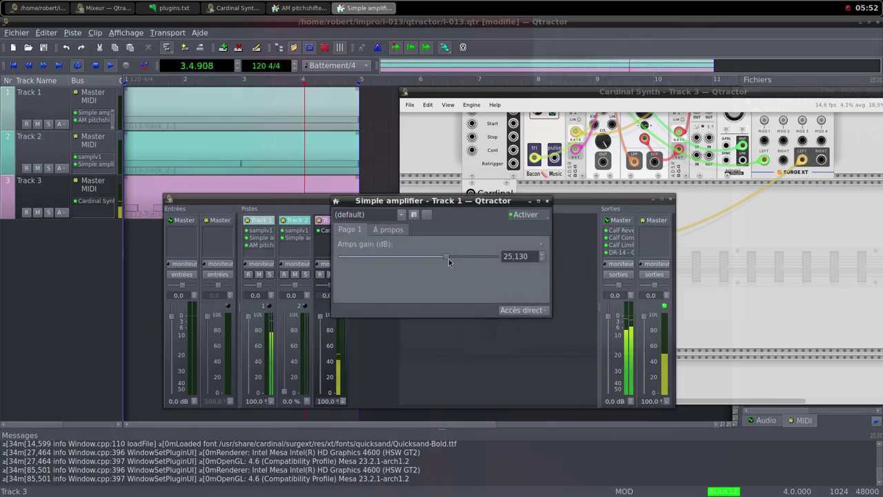
pyautogui.moveTo(449, 257); pyautogui.dragTo(452, 259)
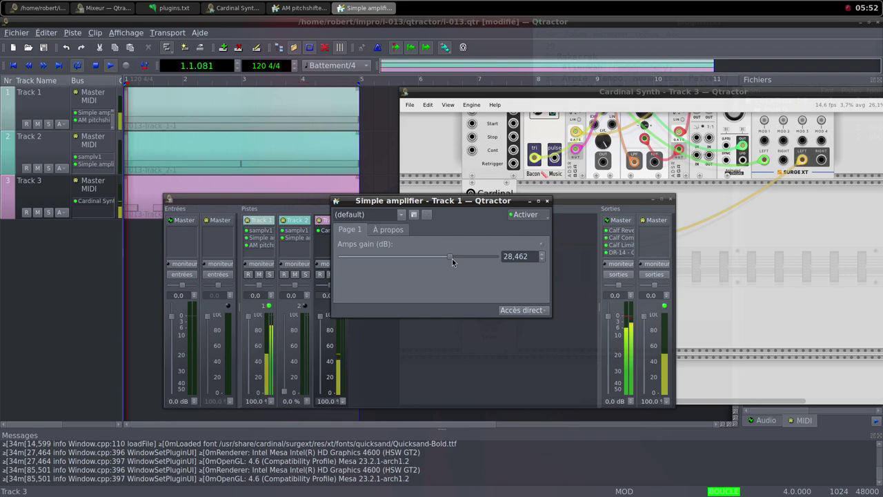
pyautogui.click(547, 200)
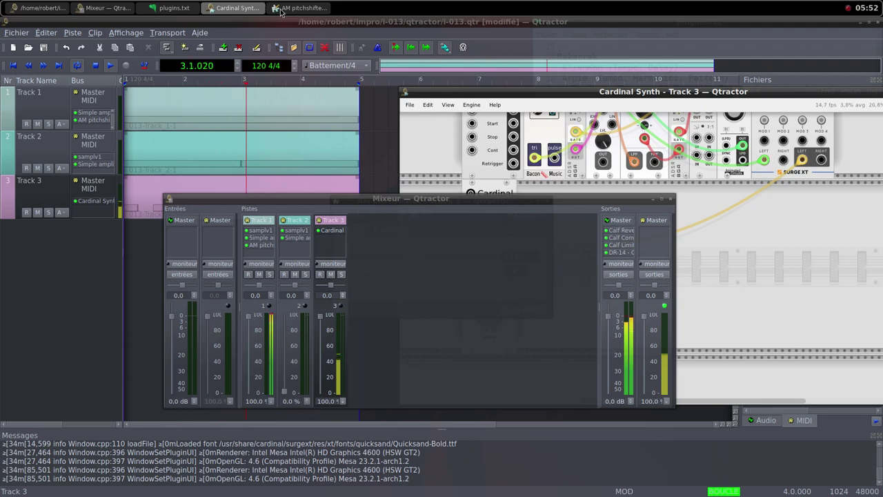
pyautogui.doubleClick(260, 245)
pyautogui.click(547, 200)
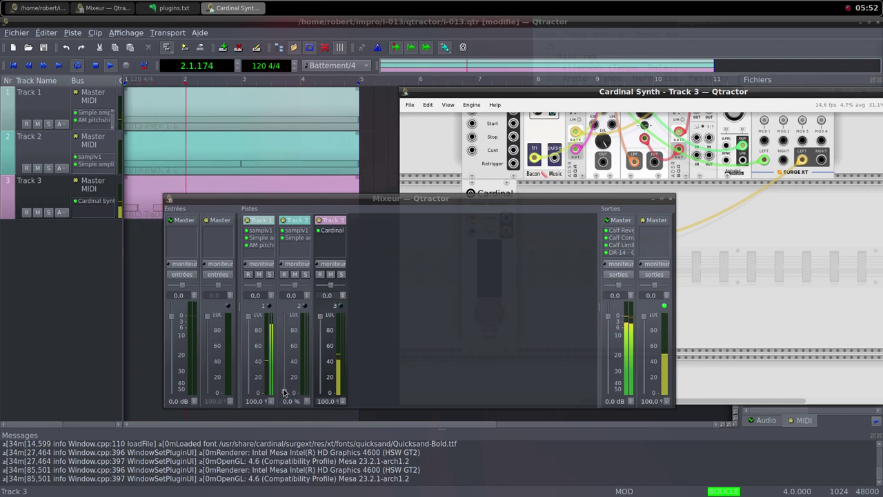
# Step: Add the AM pitchshifter plugin to Track 2 and return the track's mixer level to 100 %
pyautogui.rightClick(292, 250)
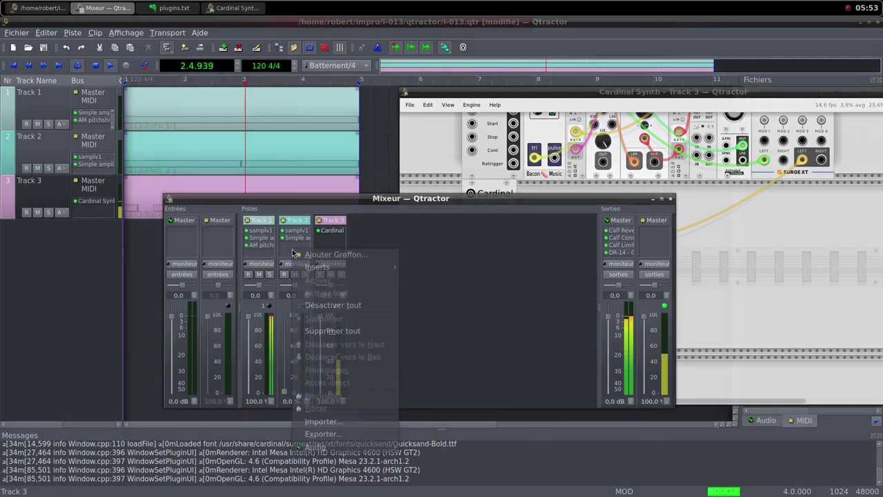
pyautogui.click(305, 254)
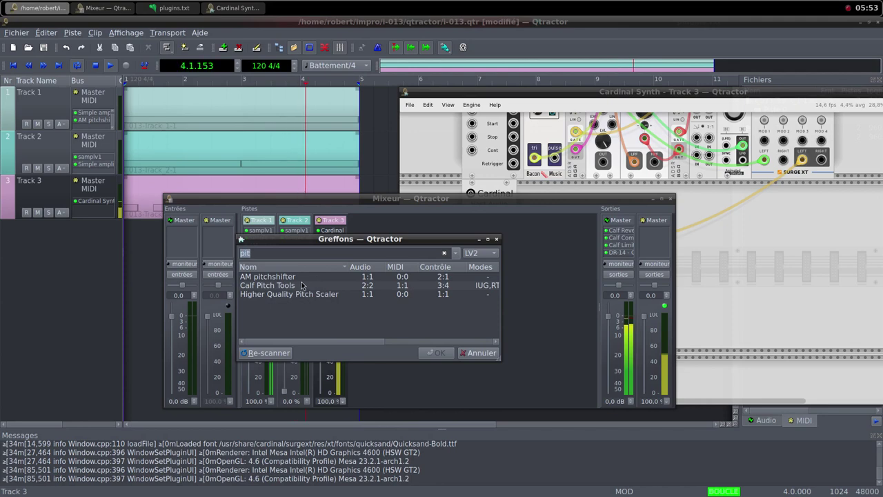
pyautogui.click(305, 280)
pyautogui.click(445, 351)
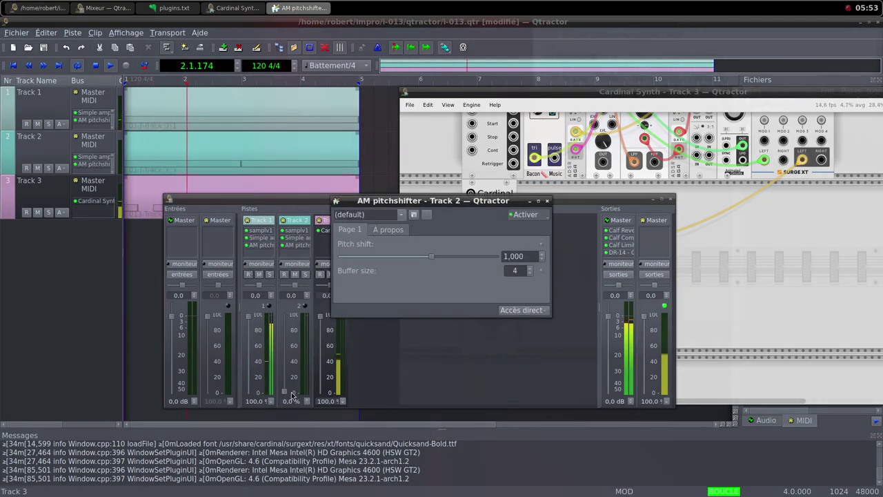
pyautogui.moveTo(288, 395); pyautogui.dragTo(291, 315)
# Step: Set the pitch shift of Track 2's AM pitchshifter to 0.732 and close the plugin window
pyautogui.click(301, 7)
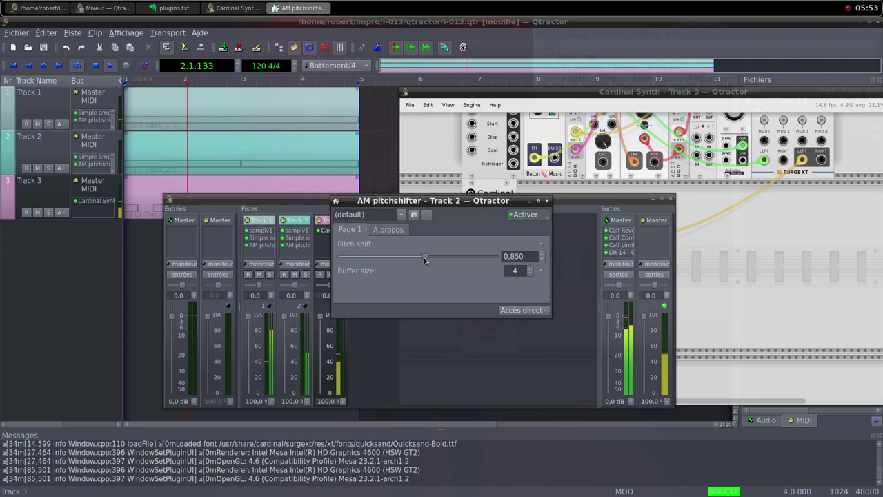
pyautogui.moveTo(423, 257); pyautogui.dragTo(418, 259)
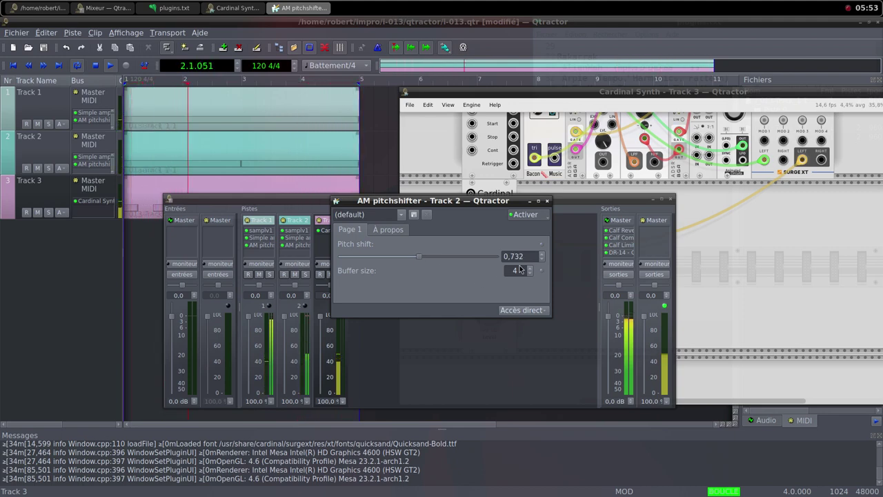
pyautogui.click(547, 201)
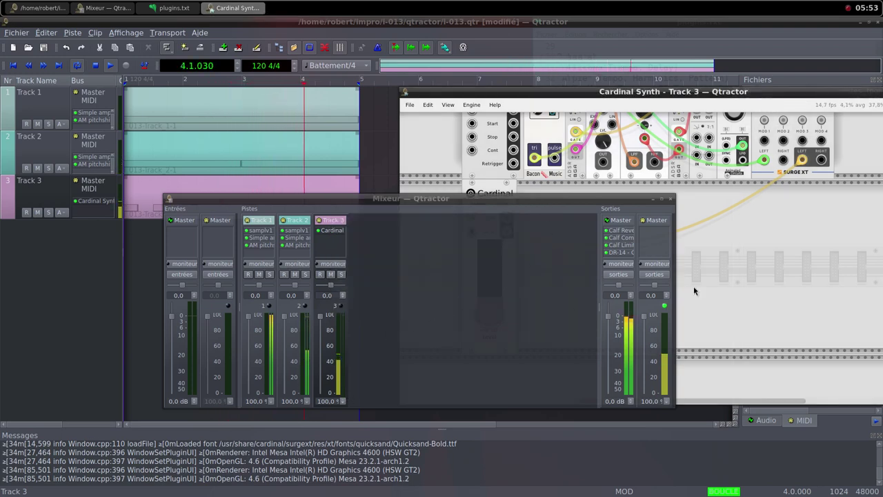
# Step: Raise the Host Audio level in Track 3's Cardinal Synth to 0.24147 dB and close its window
pyautogui.moveTo(489, 312); pyautogui.dragTo(434, 159)
pyautogui.moveTo(487, 311); pyautogui.dragTo(458, 244)
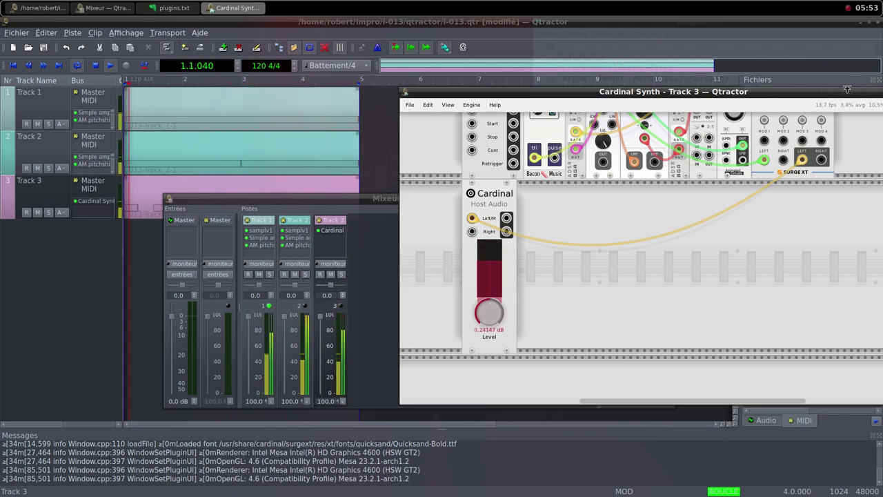
pyautogui.moveTo(831, 92); pyautogui.dragTo(618, 109)
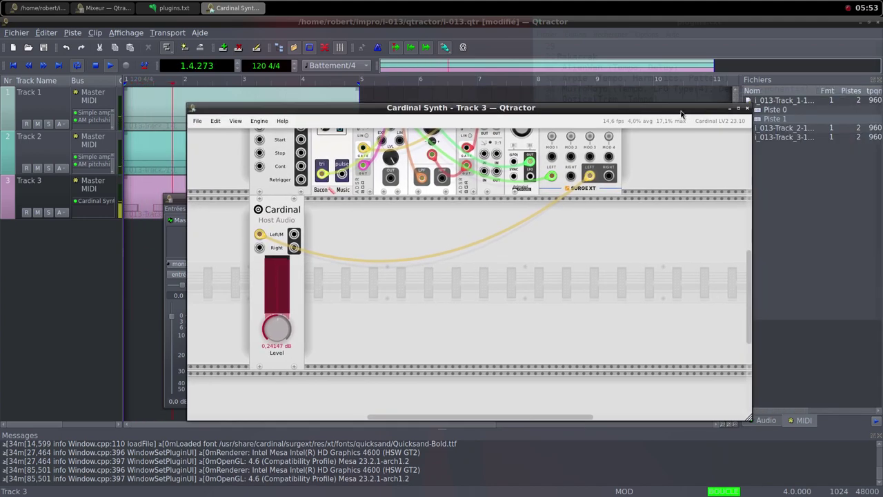
pyautogui.click(747, 109)
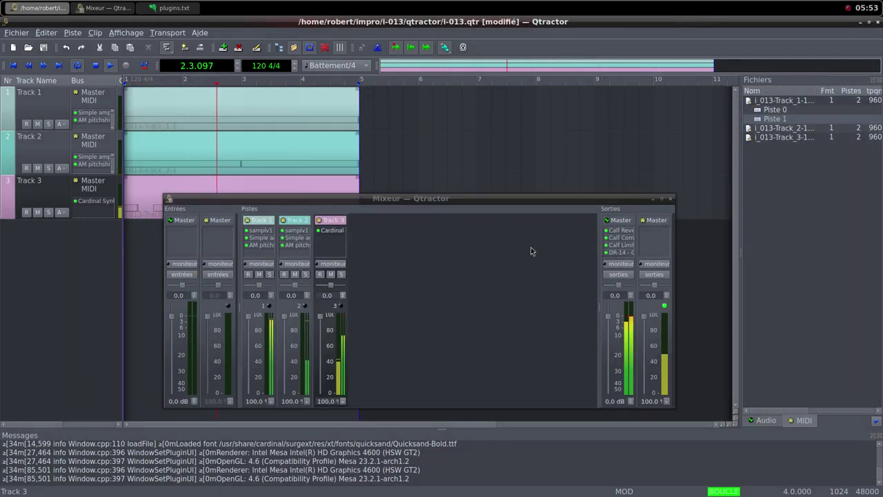
# Step: Switch to the Freesound page in Firefox and get another random sound
pyautogui.middleClick(459, 8)
pyautogui.click(453, 17)
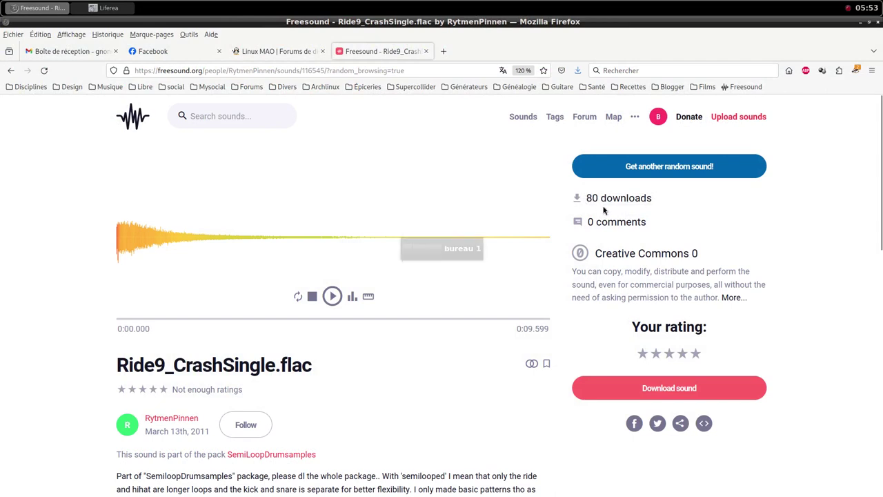
pyautogui.click(666, 164)
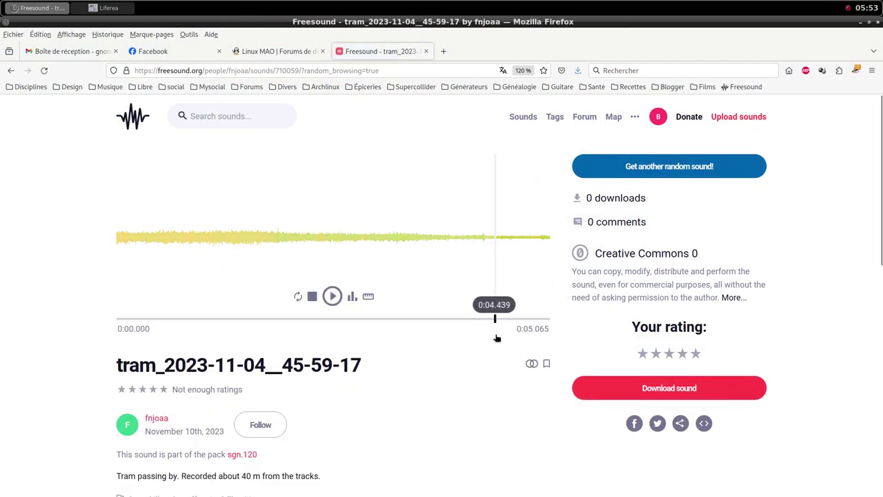
# Step: Review the details of the tram_2023-11-04__45-59-17 sound and download its WAV file into the i-013 samples folder
pyautogui.scroll(-4, 465, 391)
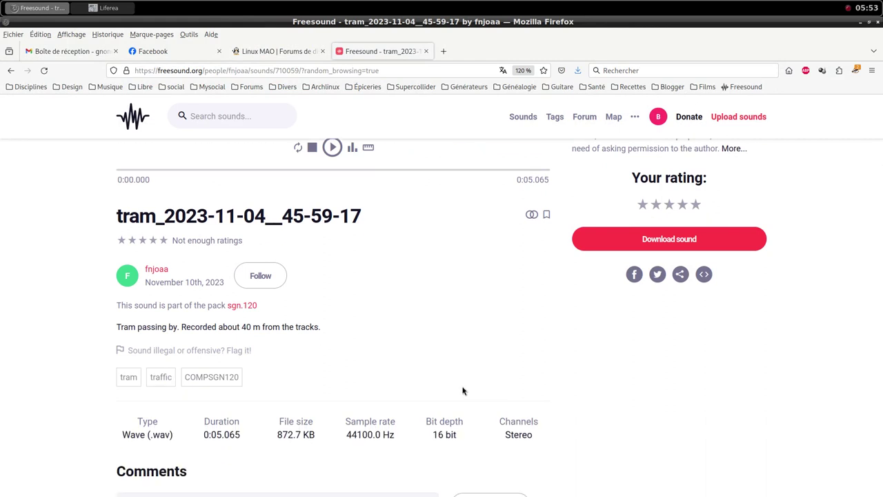
pyautogui.scroll(4, 463, 390)
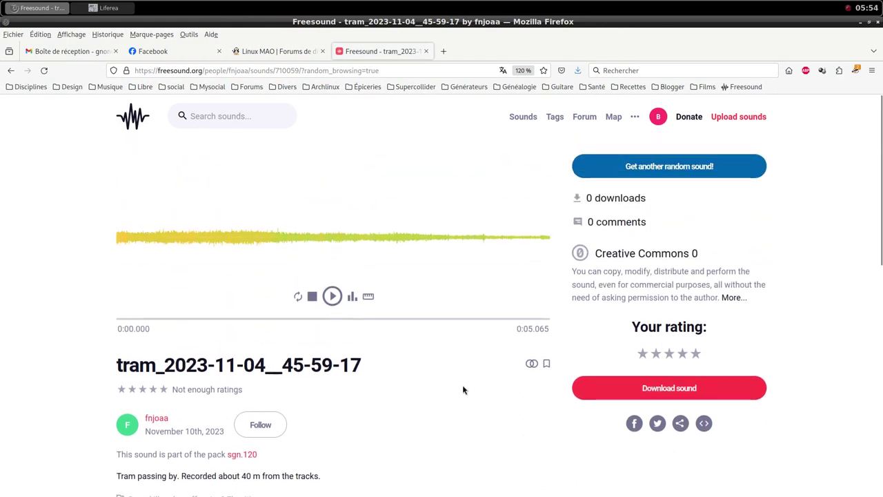
pyautogui.scroll(-4, 509, 366)
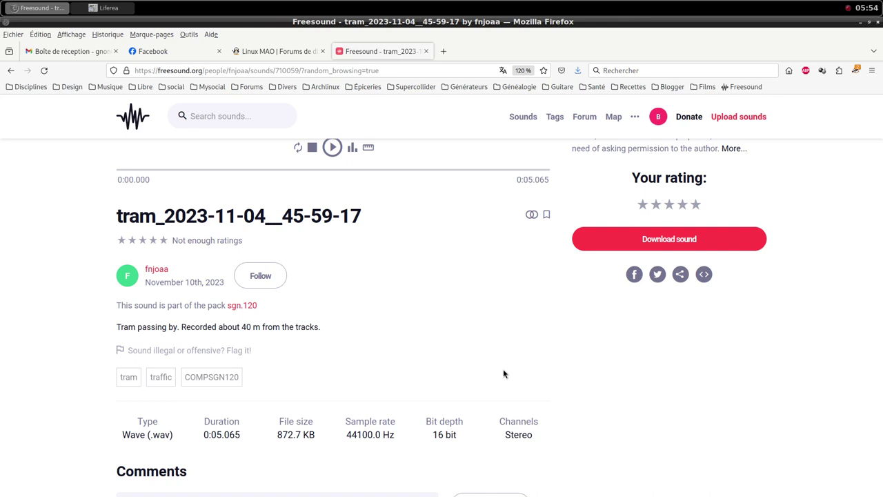
pyautogui.scroll(4, 504, 374)
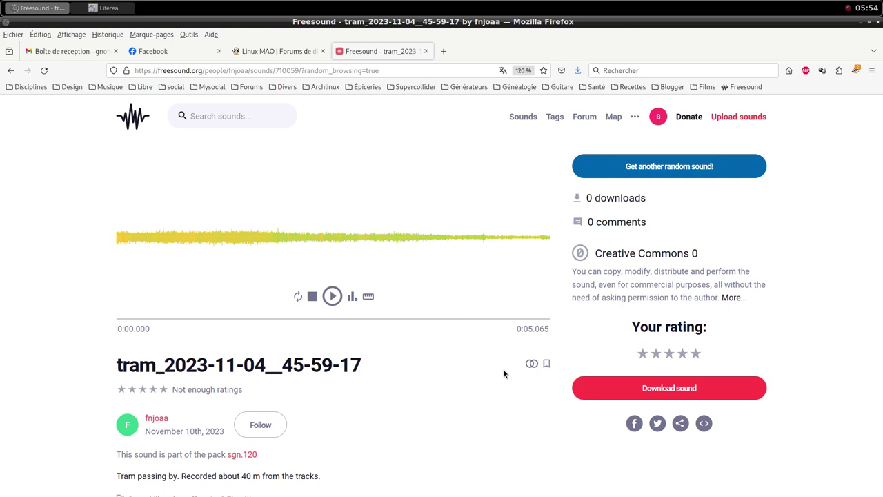
pyautogui.click(665, 388)
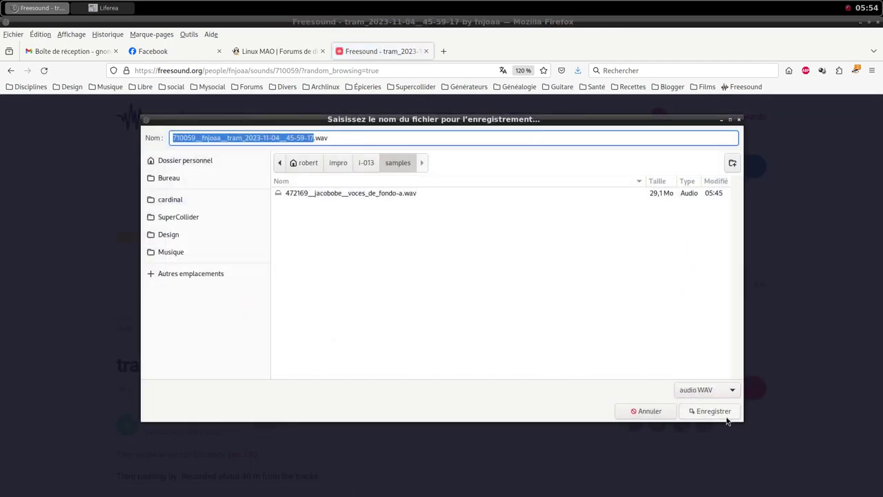
pyautogui.click(725, 416)
pyautogui.click(702, 221)
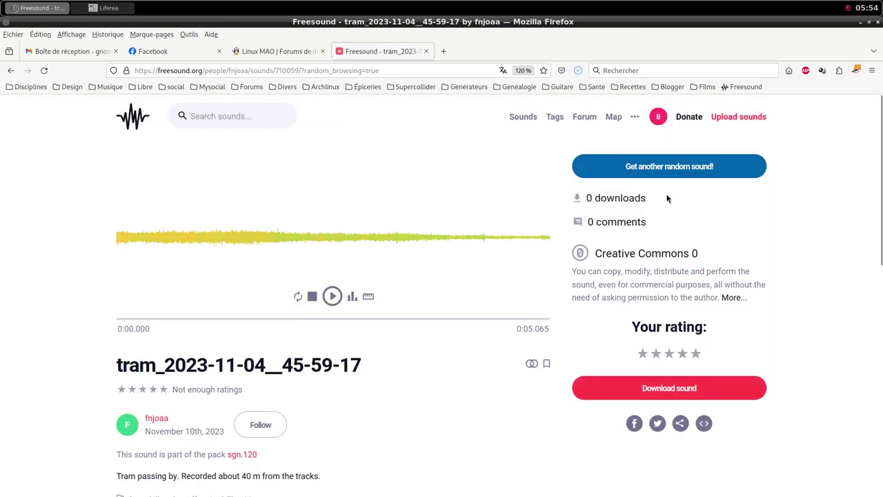
# Step: Switch back to Qtractor and start a new track, Track 4, with its type set to MIDI
pyautogui.middleClick(434, 5)
pyautogui.click(450, 84)
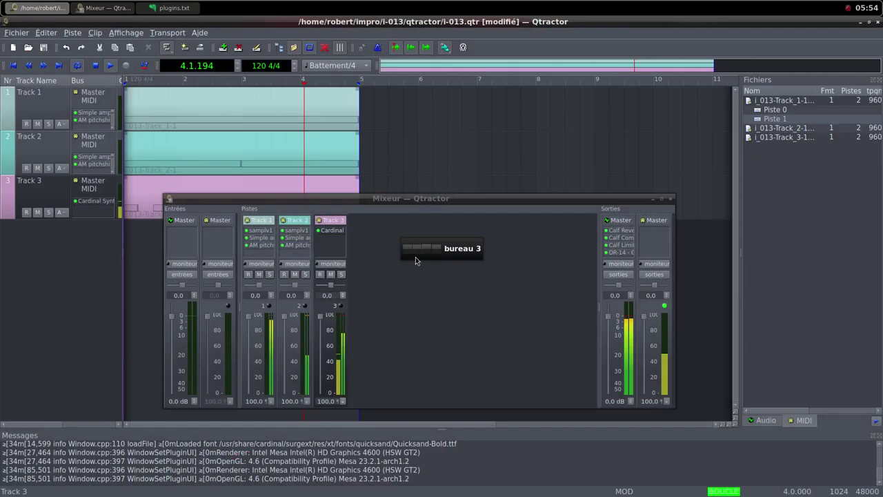
pyautogui.rightClick(403, 263)
pyautogui.click(441, 275)
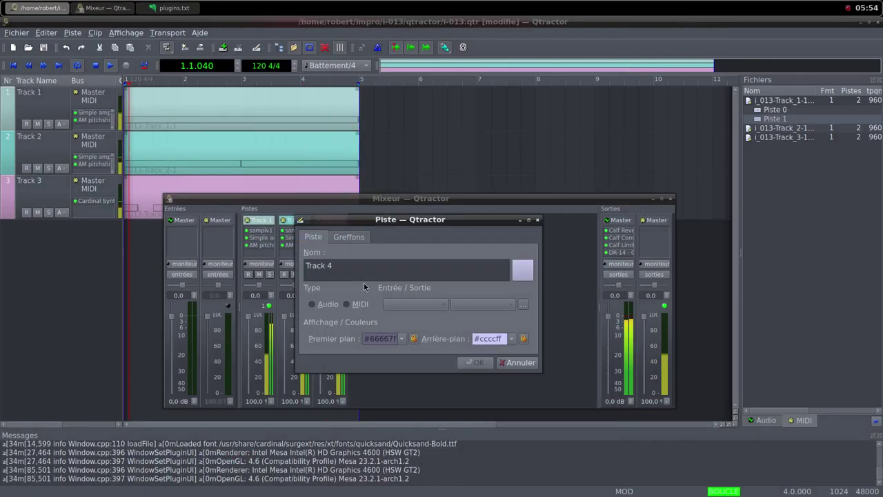
pyautogui.click(348, 304)
# Step: Find the samplv1 plugin with the filter "sam" and add it to the new Track 4
pyautogui.click(355, 240)
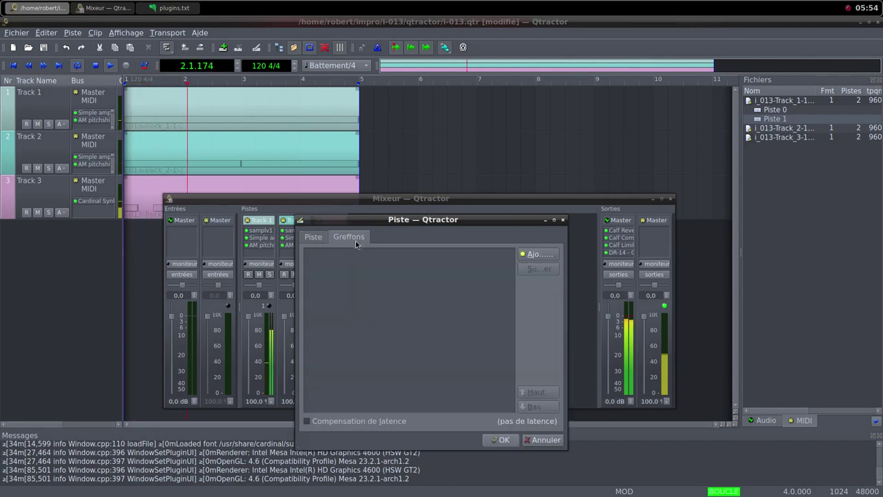
pyautogui.click(538, 253)
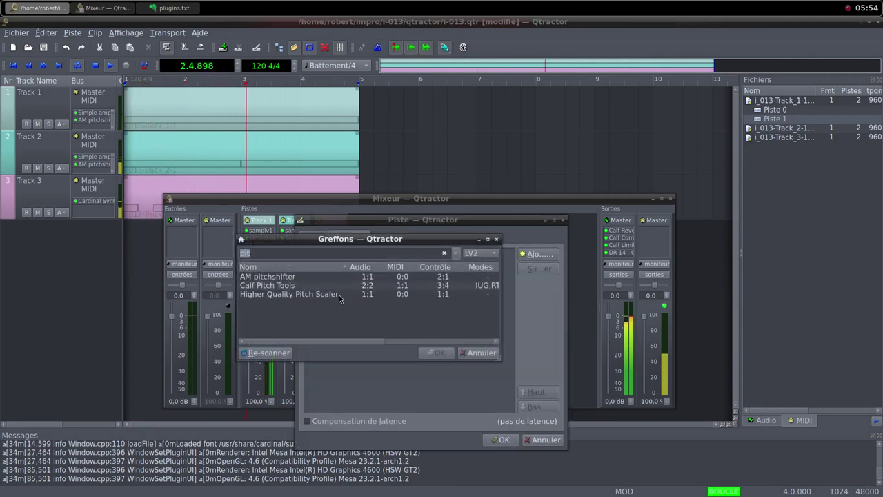
pyautogui.write('sam')
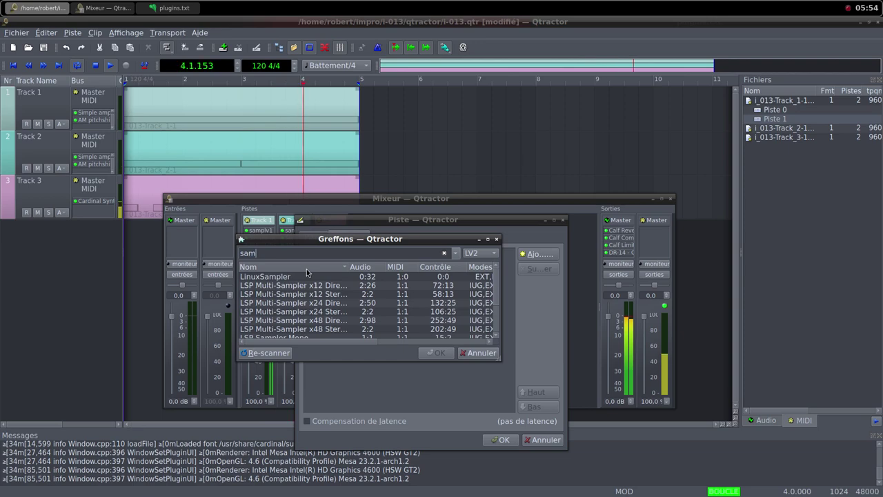
pyautogui.doubleClick(292, 329)
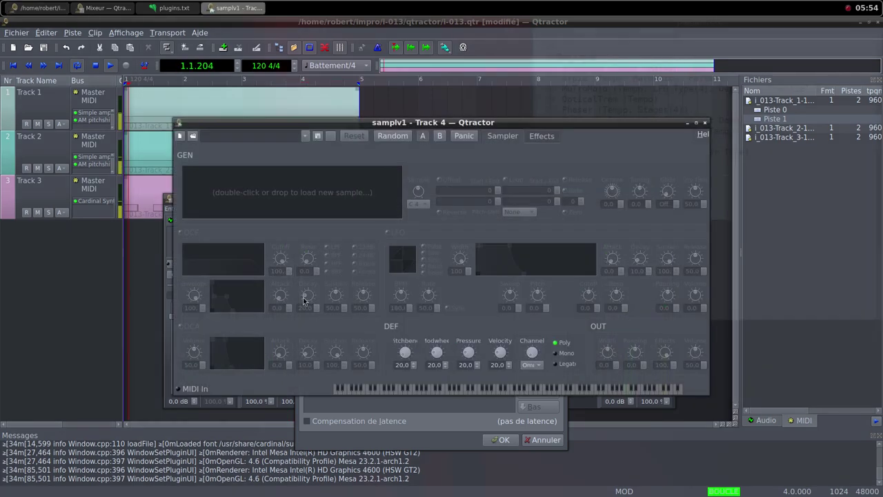
# Step: Load the tram_2023-11-04__45-59-17 WAV from the i-013 samples folder into Track 4's samplv1
pyautogui.doubleClick(287, 192)
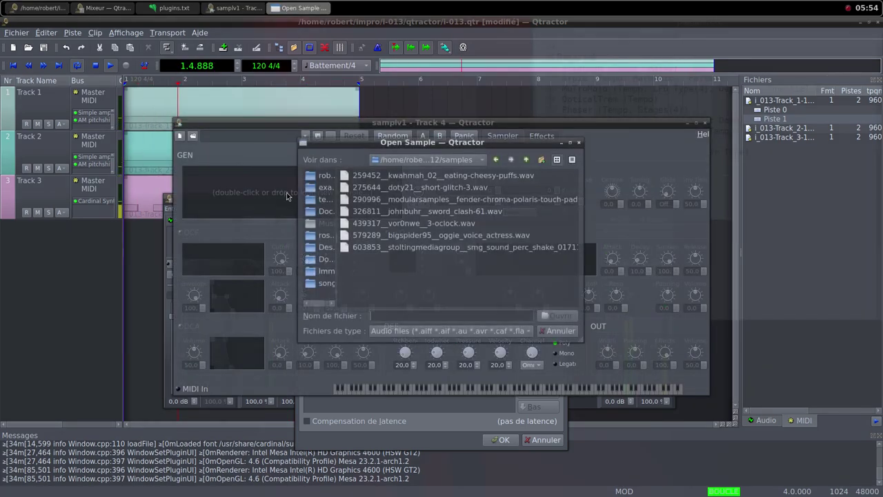
pyautogui.click(524, 162)
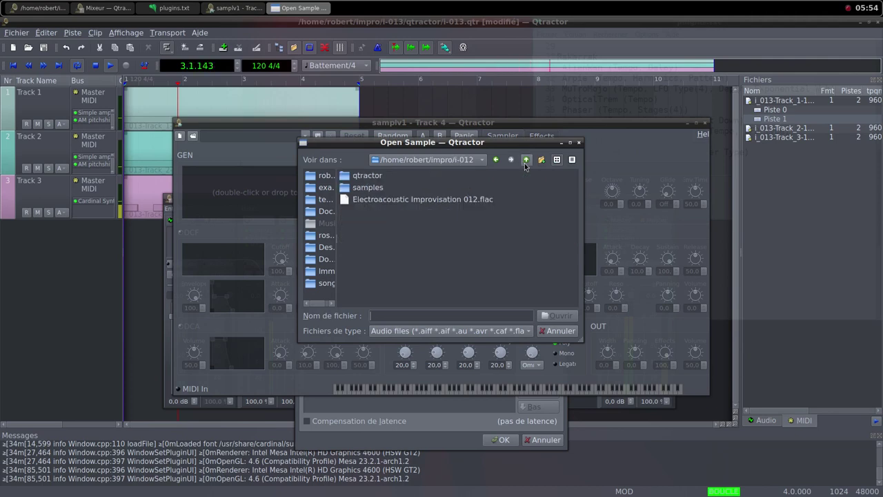
pyautogui.click(524, 162)
pyautogui.doubleClick(403, 200)
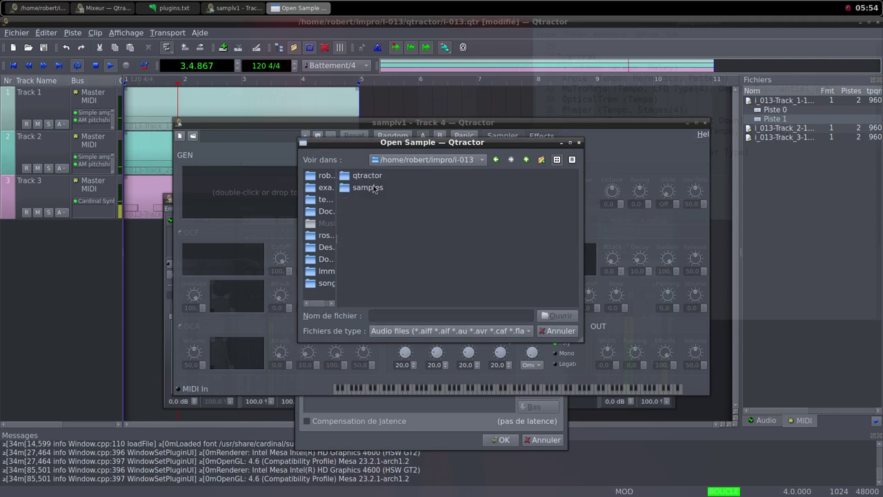
pyautogui.doubleClick(368, 188)
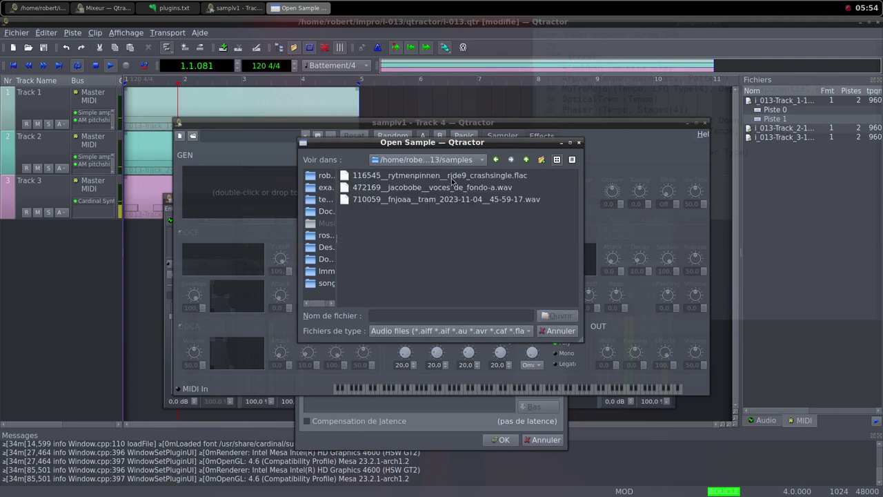
pyautogui.click(463, 200)
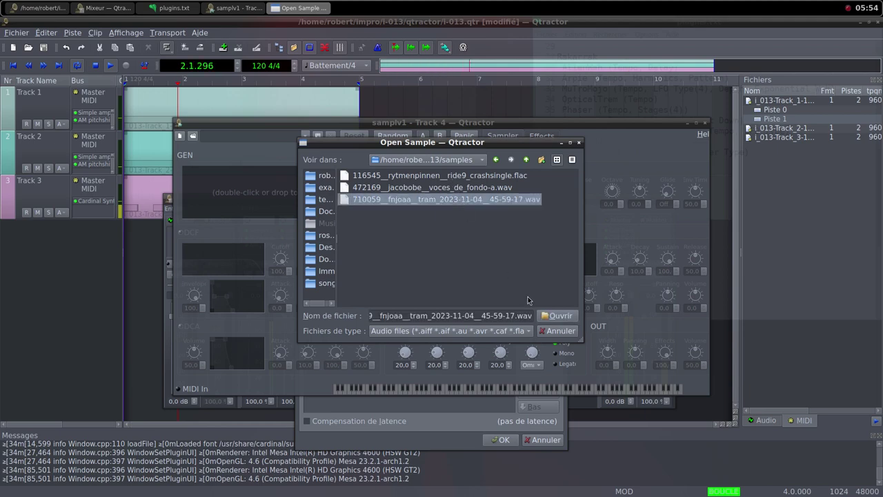
pyautogui.click(556, 315)
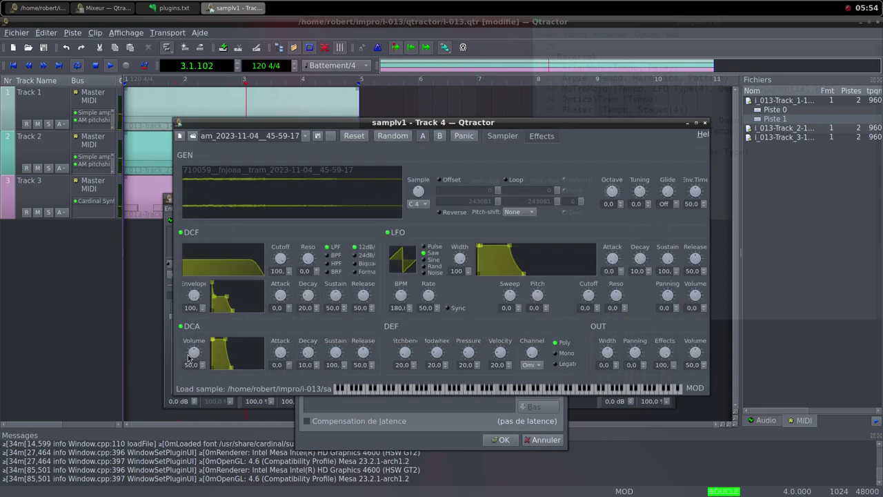
# Step: Raise both the DCA volume and the OUT volume of Track 4's samplv1 to 100 and close its window
pyautogui.moveTo(188, 357); pyautogui.dragTo(180, 339)
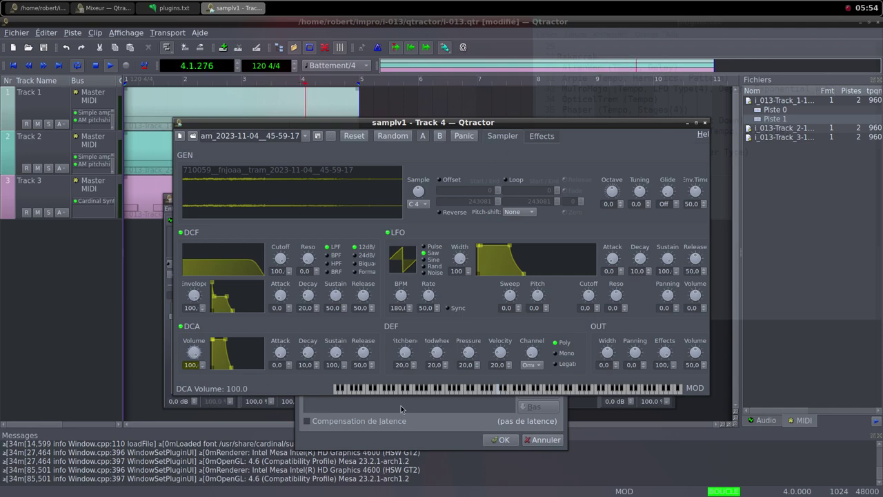
pyautogui.moveTo(698, 355); pyautogui.dragTo(704, 381)
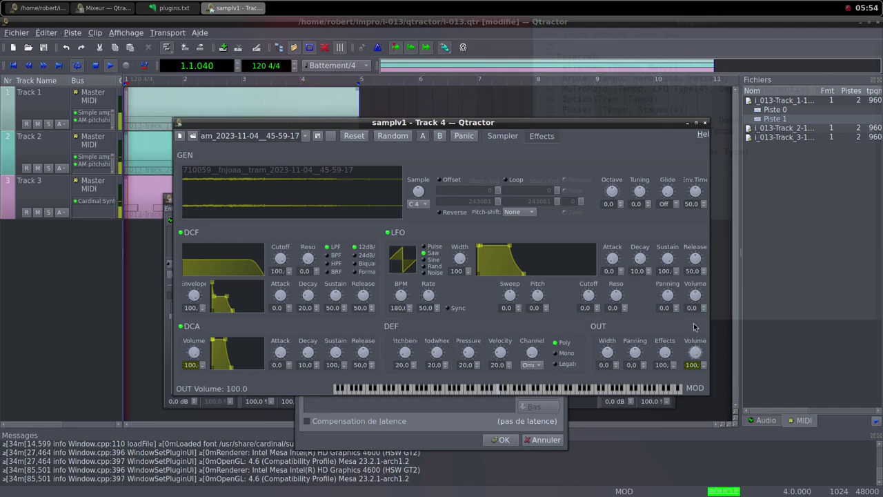
pyautogui.hotkey('alt', 'F4')
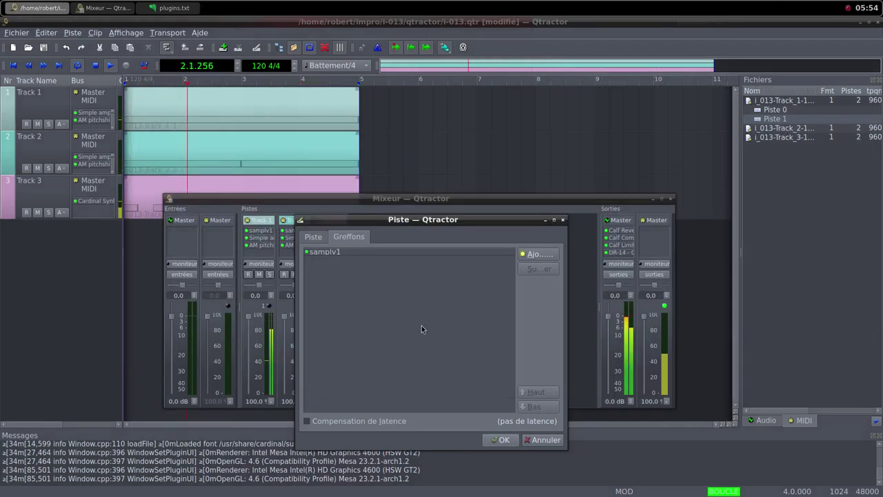
# Step: Finish creating Track 4 with a Simple amplifier plugin at its default gain, and lower the track's mixer level to 0 %
pyautogui.click(538, 253)
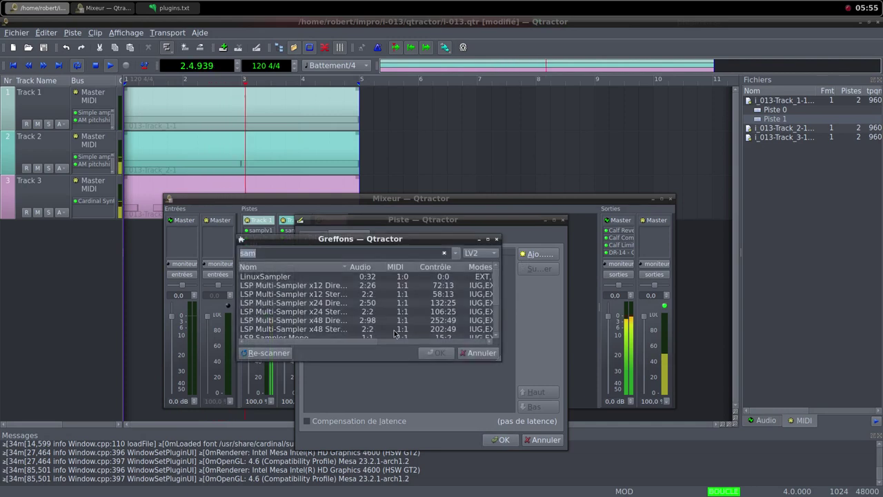
pyautogui.write('s')
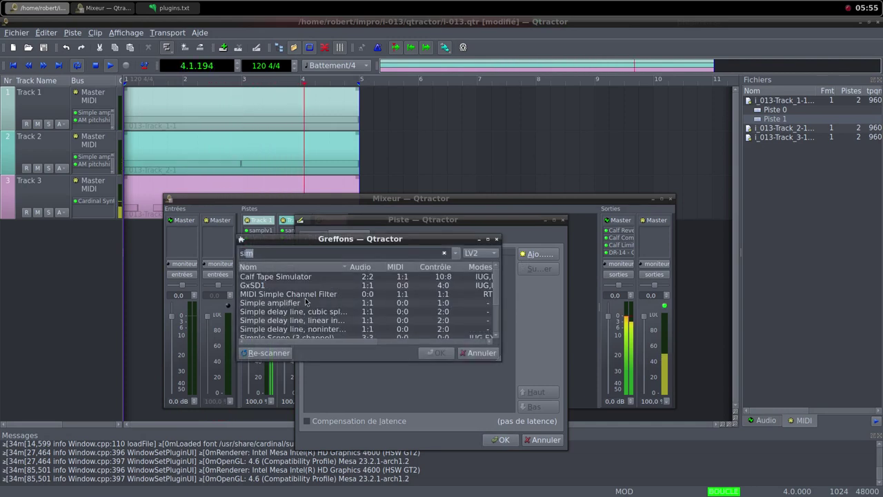
pyautogui.doubleClick(306, 302)
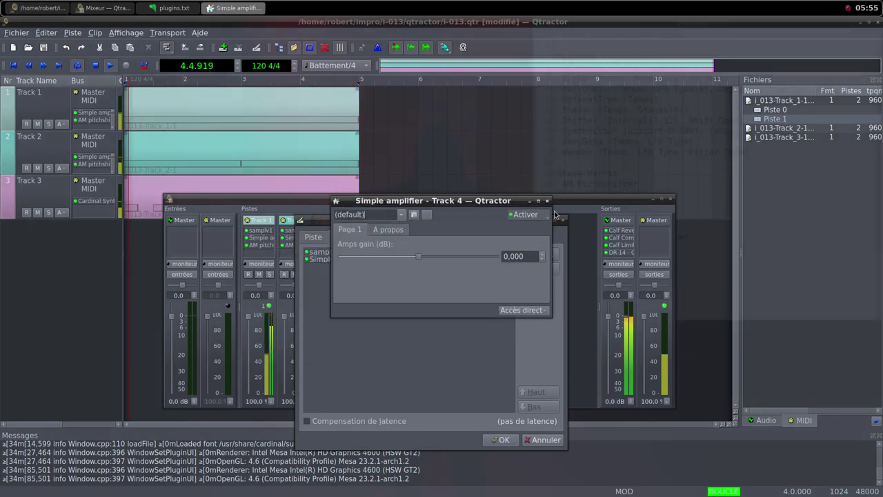
pyautogui.click(547, 200)
pyautogui.click(500, 439)
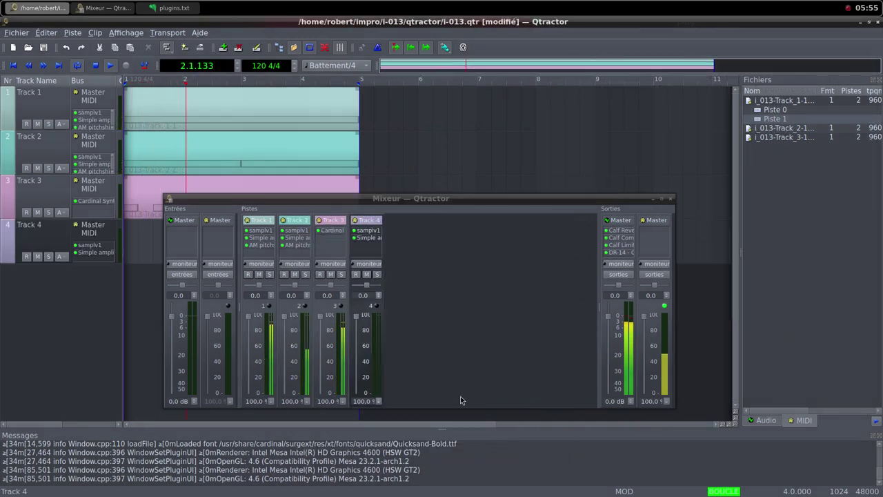
pyautogui.moveTo(363, 323); pyautogui.dragTo(362, 399)
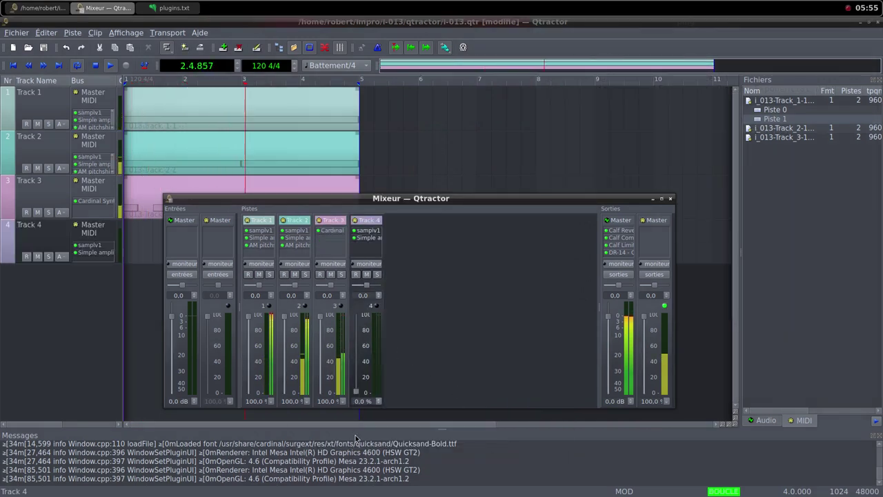
# Step: Create a new MIDI clip on Track 4 within the four-bar loop
pyautogui.rightClick(151, 247)
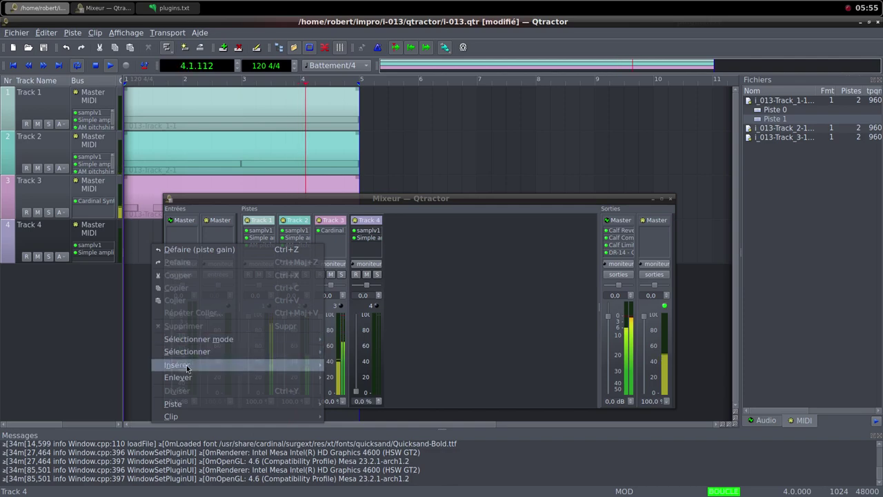
pyautogui.moveTo(187, 365)
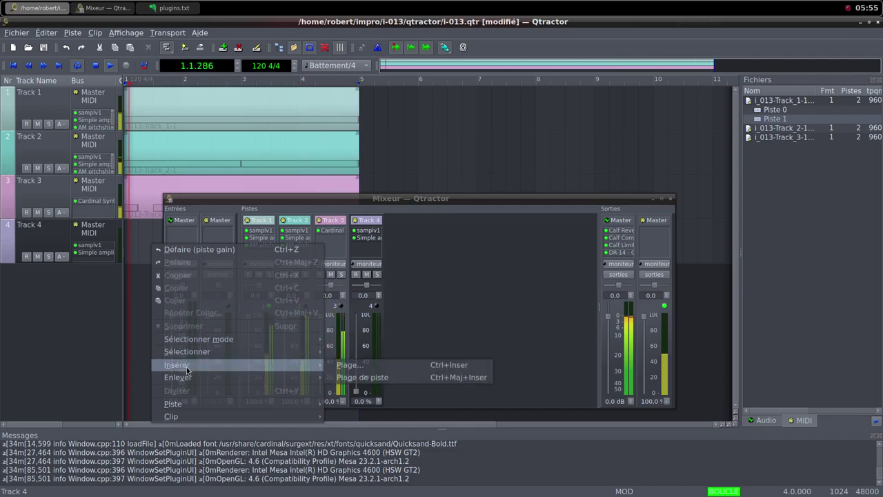
pyautogui.moveTo(306, 418)
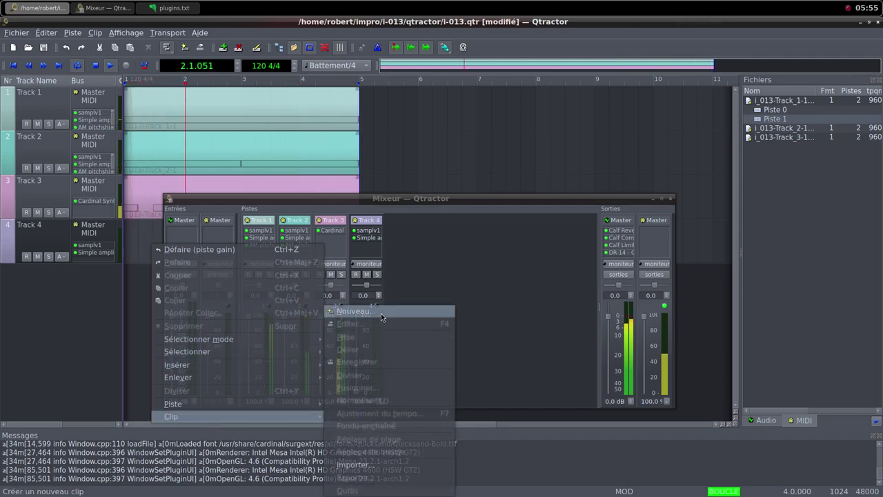
pyautogui.click(356, 312)
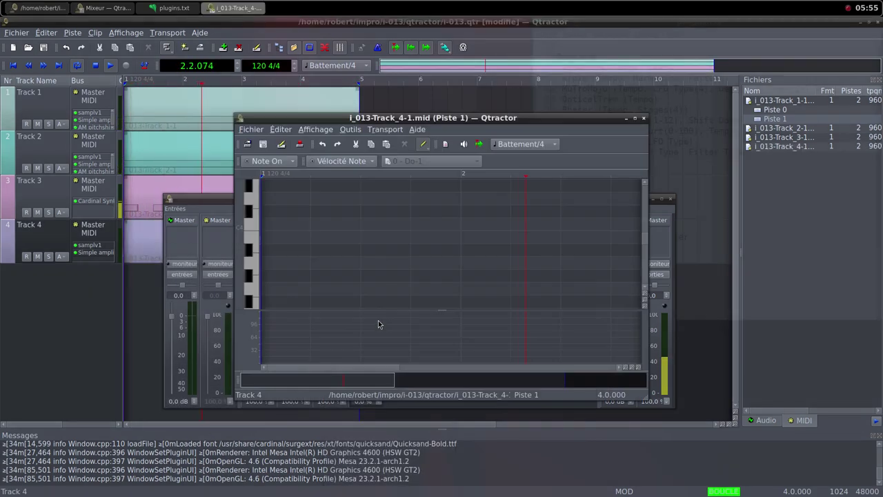
# Step: Draw two consecutive two-bar C4 notes filling the four bars of Track 4's clip, and close the MIDI editor
pyautogui.click(635, 119)
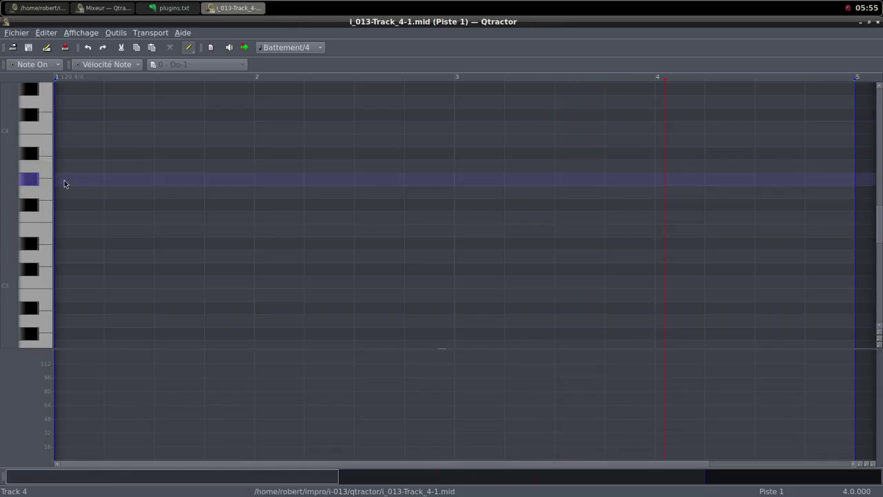
pyautogui.moveTo(59, 128); pyautogui.dragTo(854, 126)
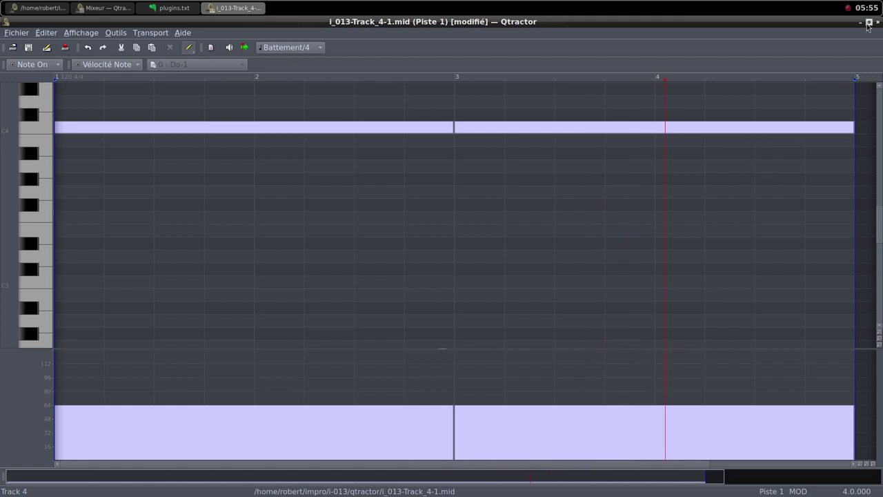
pyautogui.click(869, 23)
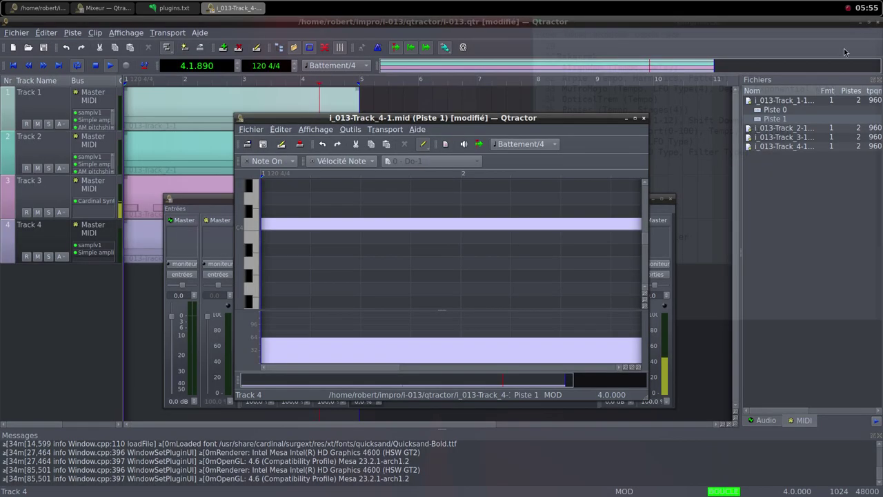
pyautogui.click(644, 119)
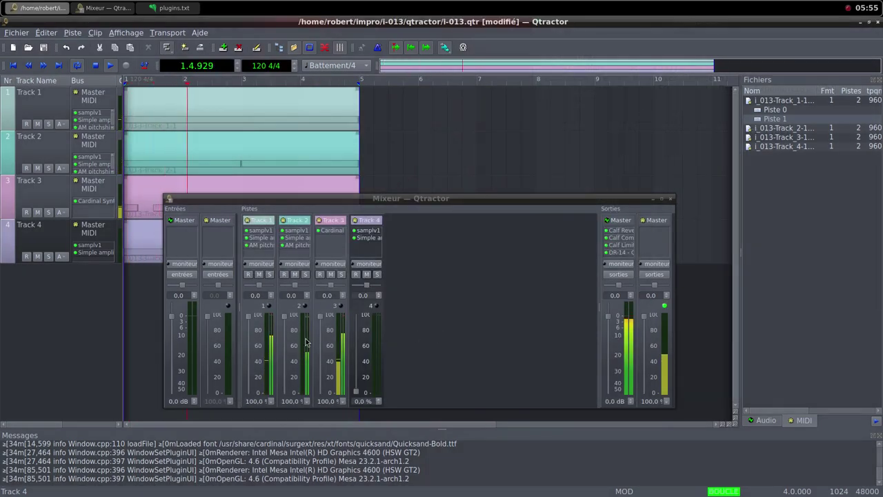
# Step: Lower Track 2's mixer level to 95.7 %
pyautogui.moveTo(284, 317); pyautogui.dragTo(286, 333)
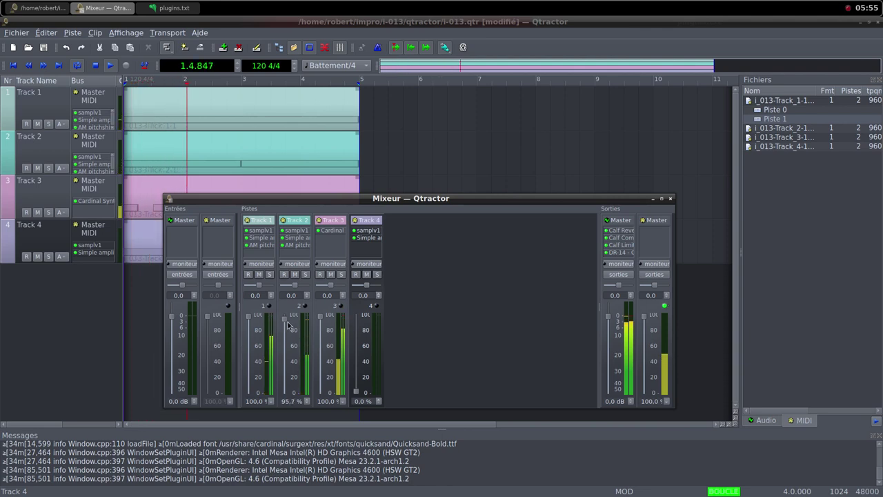
# Step: Raise the mixer levels of Track 2 and Track 4 to 100 %
pyautogui.moveTo(289, 325); pyautogui.dragTo(290, 326)
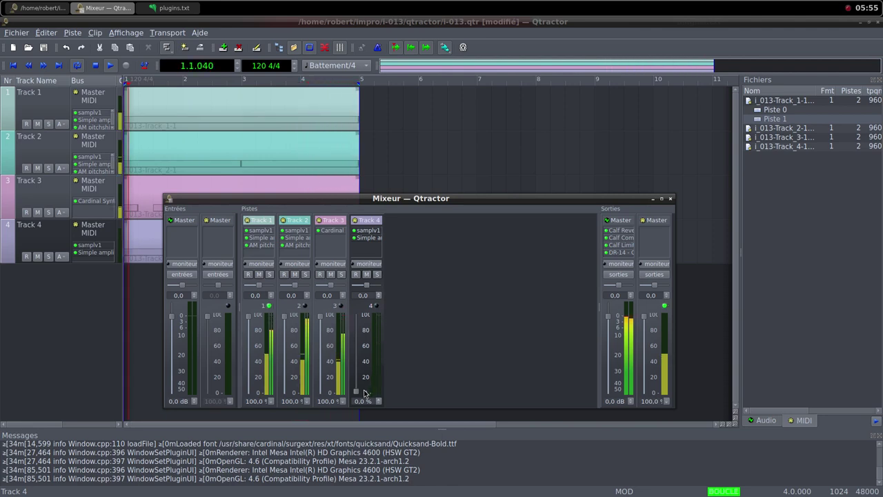
pyautogui.moveTo(356, 391); pyautogui.dragTo(361, 316)
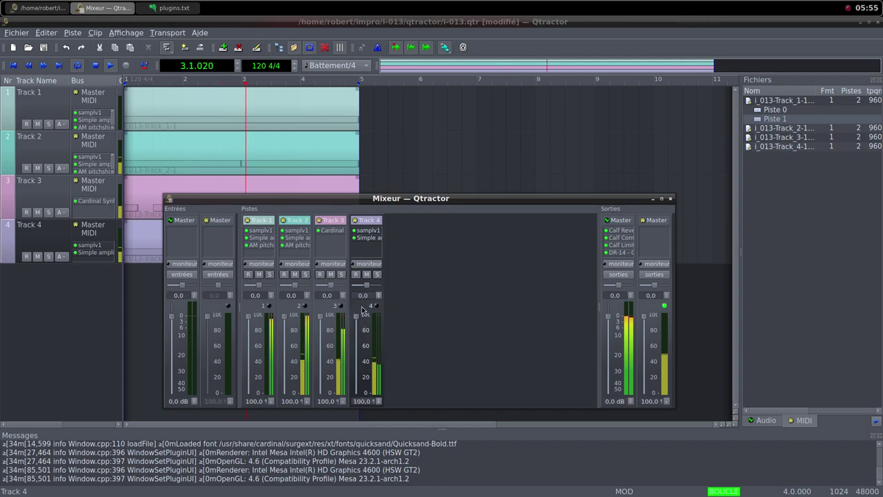
# Step: Set the gain of Track 4's Simple amplifier to 23.884 dB and close the plugin window
pyautogui.doubleClick(370, 237)
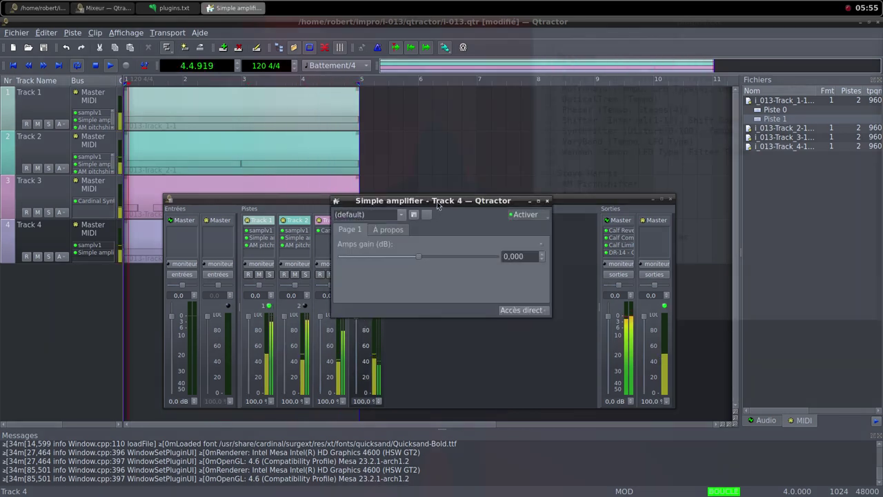
pyautogui.moveTo(437, 201); pyautogui.dragTo(450, 172)
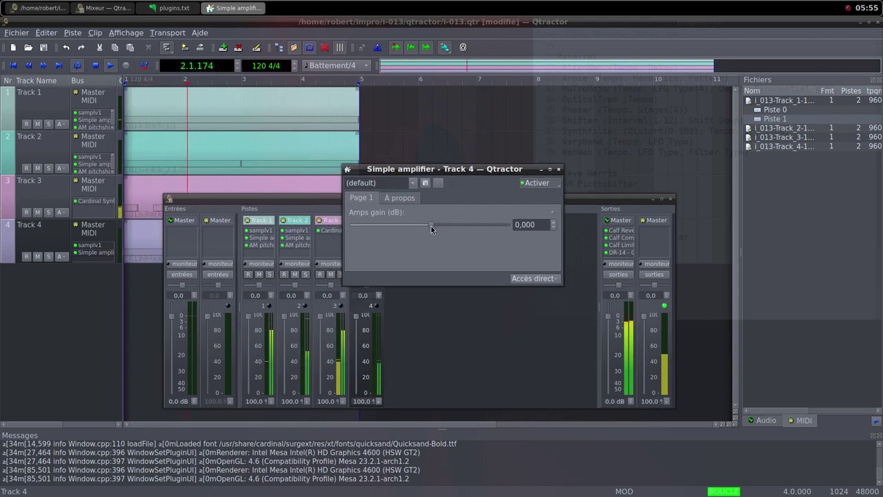
pyautogui.moveTo(431, 226); pyautogui.dragTo(457, 234)
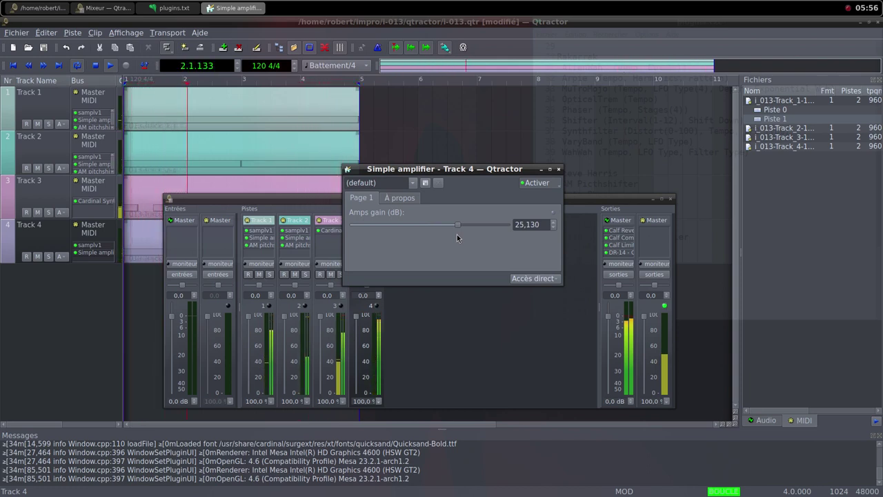
pyautogui.moveTo(457, 233); pyautogui.dragTo(455, 234)
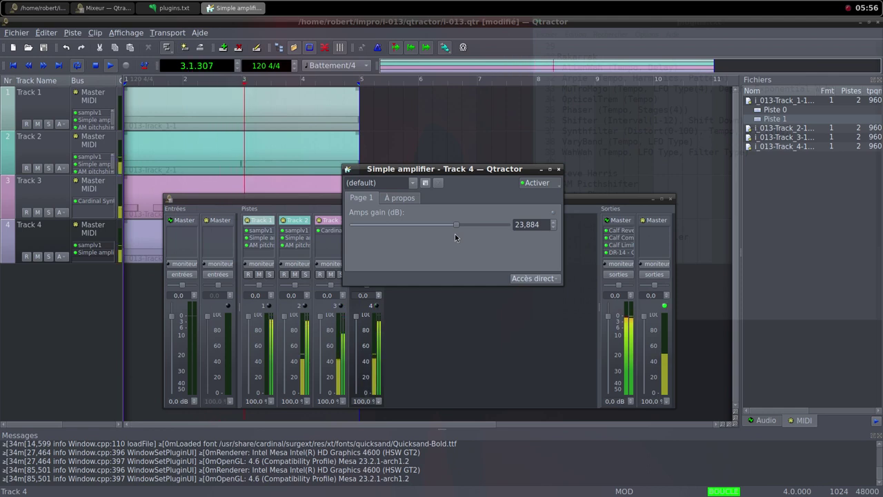
pyautogui.click(558, 169)
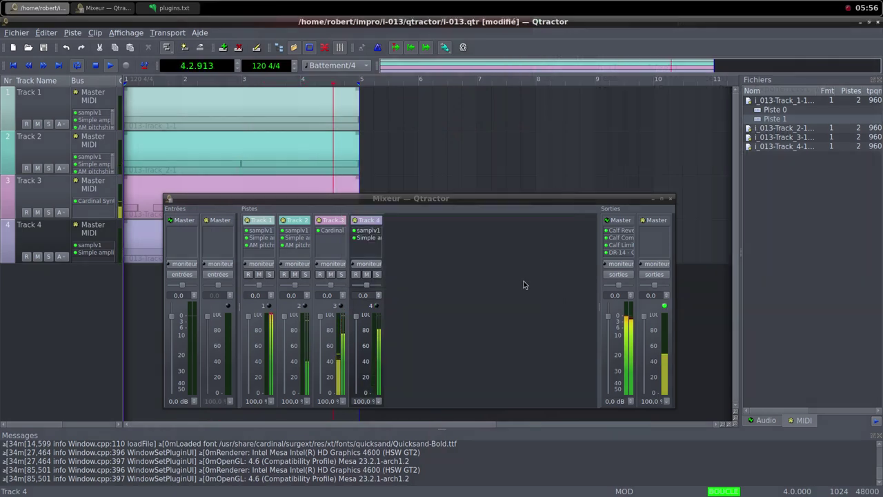
# Step: Lower Track 2's mixer level to 0 % and turn the Host Audio level in Track 3's Cardinal Synth down to -inf dB
pyautogui.middleClick(462, 5)
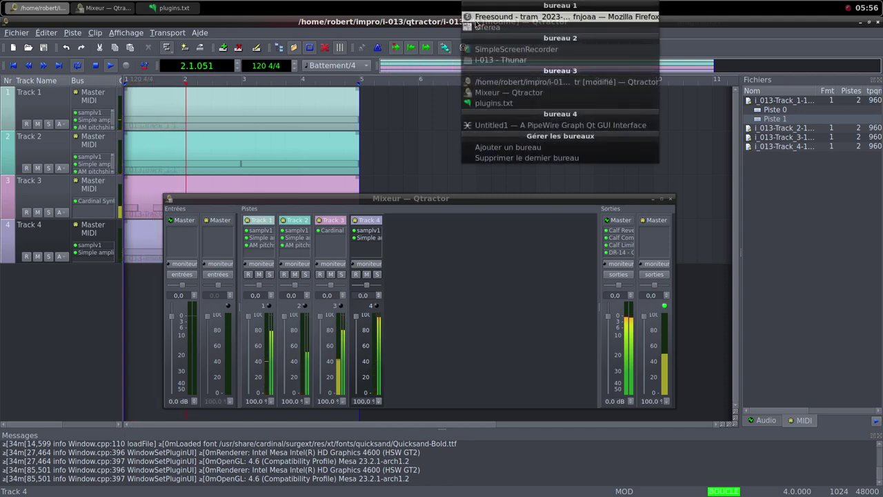
pyautogui.click(288, 319)
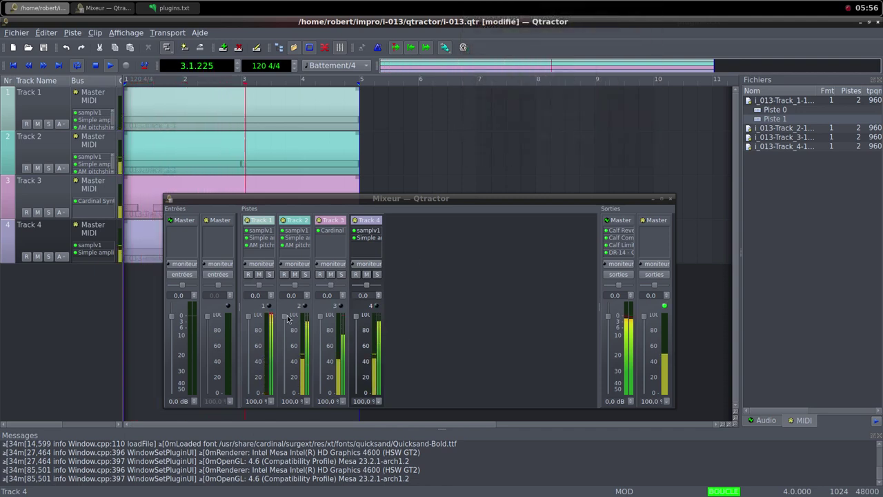
pyautogui.moveTo(289, 318); pyautogui.dragTo(297, 401)
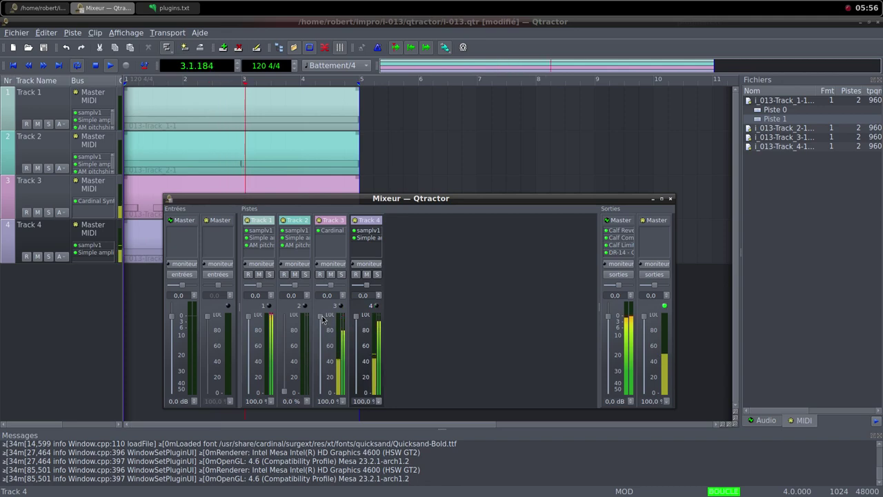
pyautogui.doubleClick(340, 230)
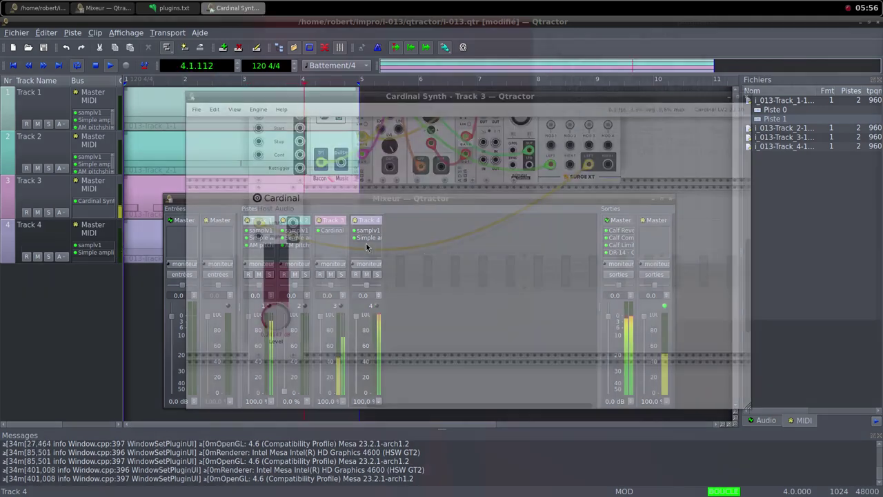
pyautogui.moveTo(283, 312); pyautogui.dragTo(268, 424)
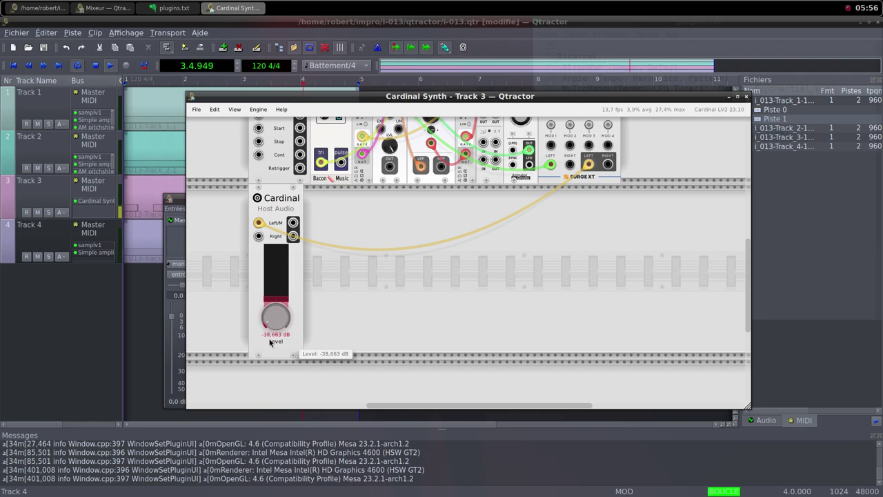
pyautogui.moveTo(265, 324); pyautogui.dragTo(275, 367)
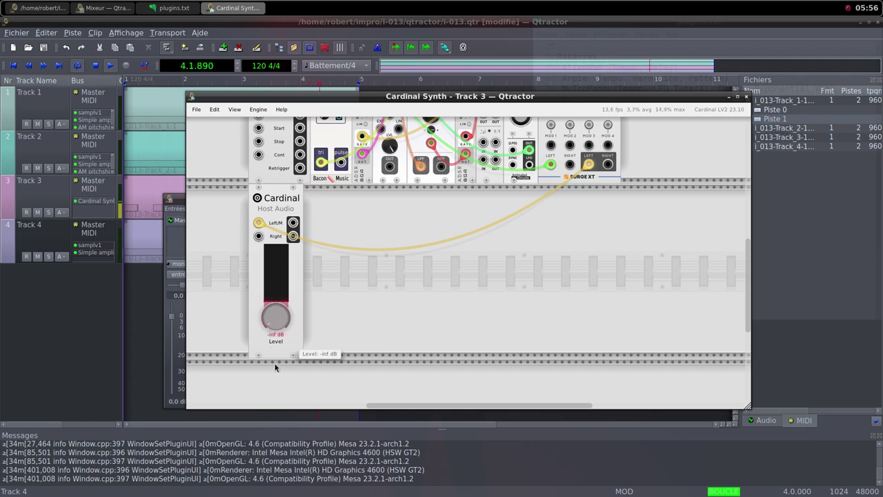
pyautogui.click(746, 96)
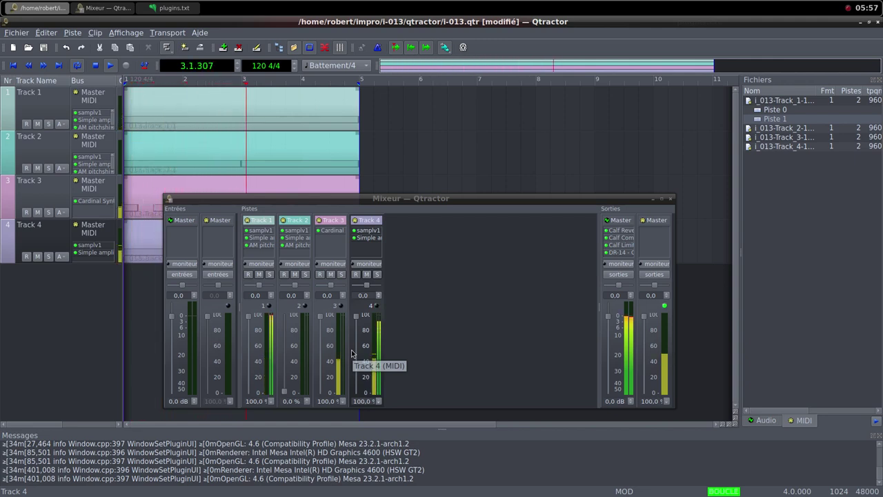
# Step: Return Track 2's mixer level to 100 % and set the Host Audio level in Track 3's Cardinal Synth to -0.38647 dB
pyautogui.moveTo(282, 393); pyautogui.dragTo(292, 318)
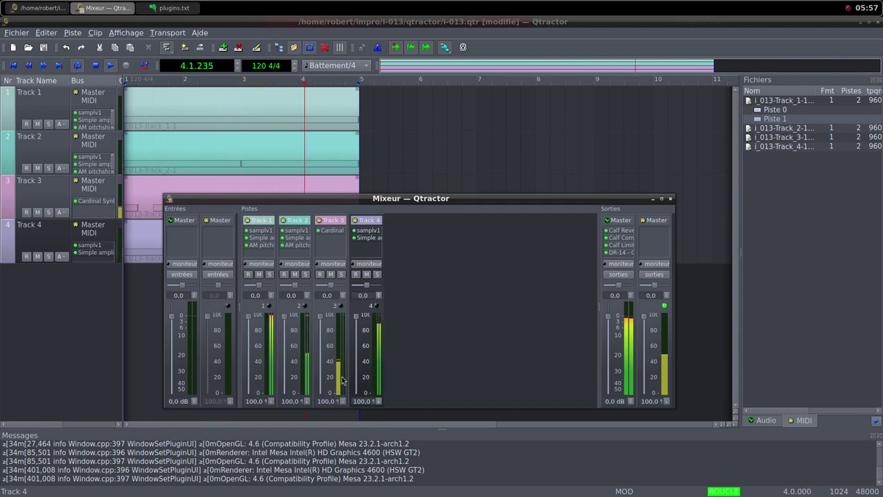
pyautogui.doubleClick(330, 231)
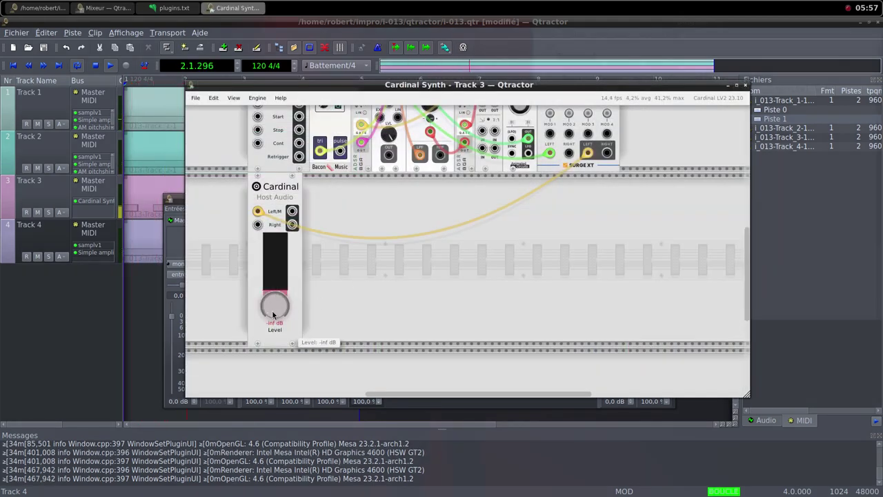
pyautogui.moveTo(263, 309); pyautogui.dragTo(264, 178)
pyautogui.moveTo(262, 134); pyautogui.dragTo(261, 124)
pyautogui.moveTo(256, 91); pyautogui.dragTo(491, 105)
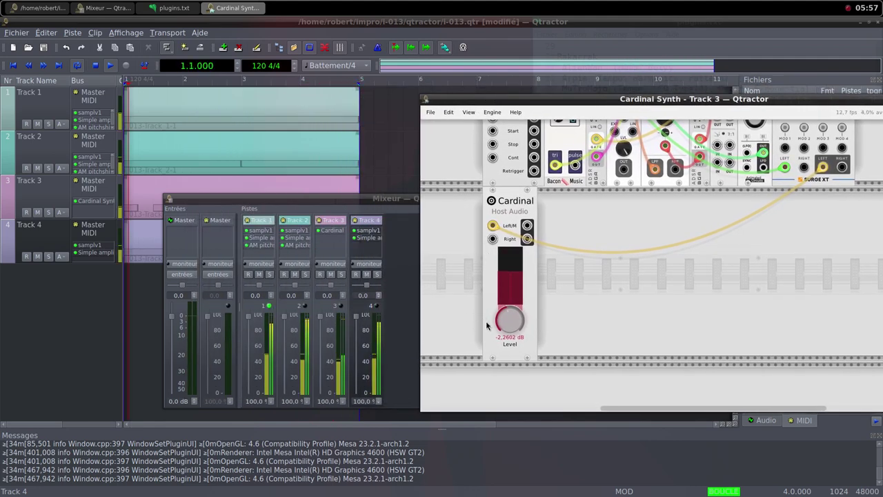
pyautogui.moveTo(505, 320)
pyautogui.scroll(2, 504, 319)
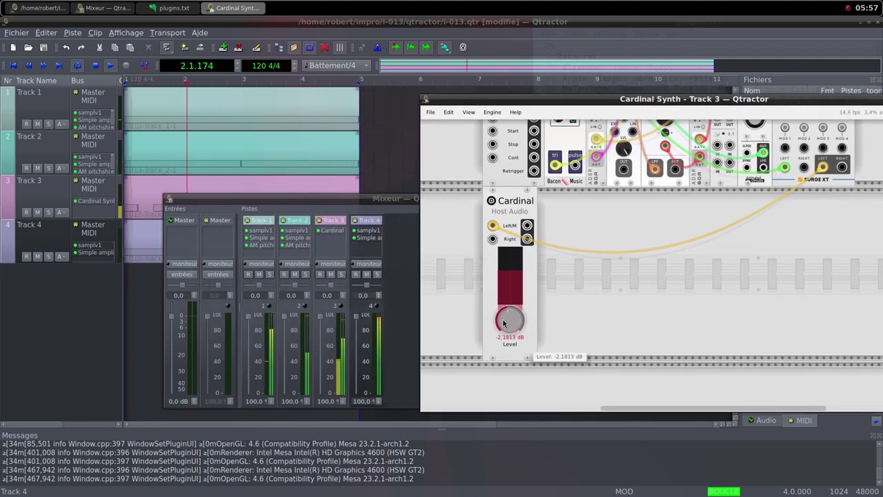
pyautogui.moveTo(503, 319); pyautogui.dragTo(499, 305)
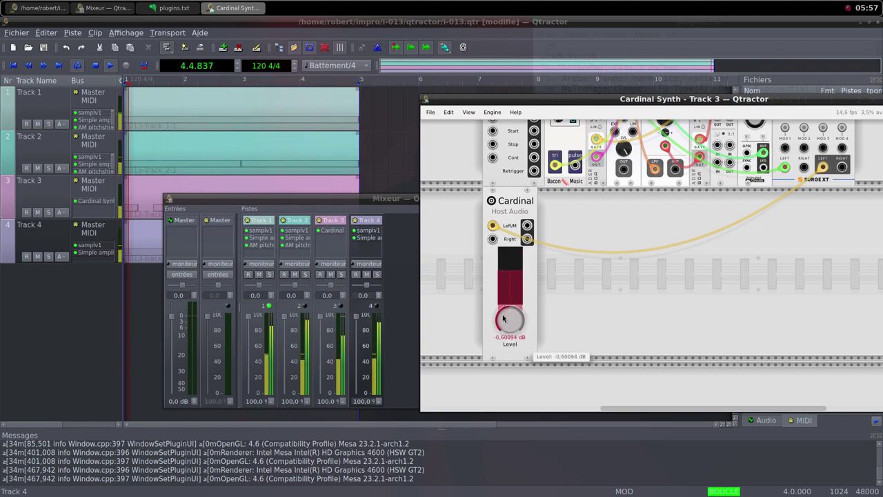
pyautogui.scroll(2, 503, 324)
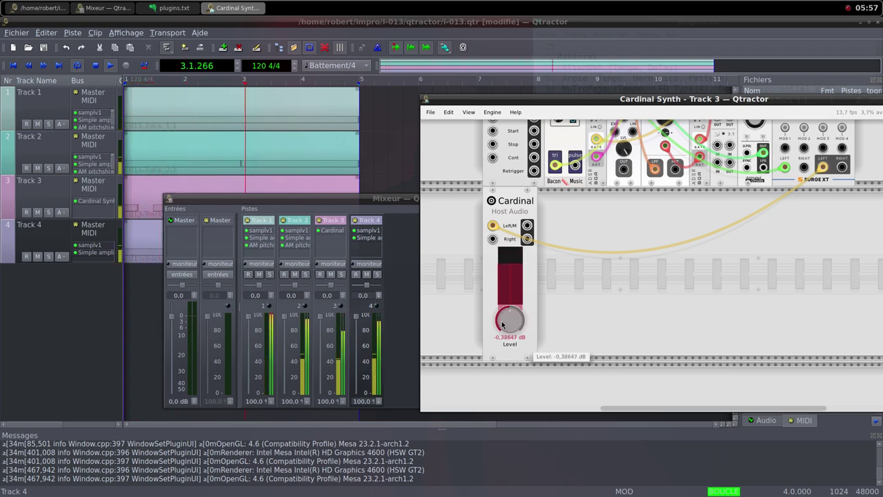
# Step: Raise the frequency of the ChipWaves oscillator in Track 3's Cardinal patch and close the synth window
pyautogui.moveTo(868, 97); pyautogui.dragTo(769, 104)
pyautogui.scroll(5, 598, 310)
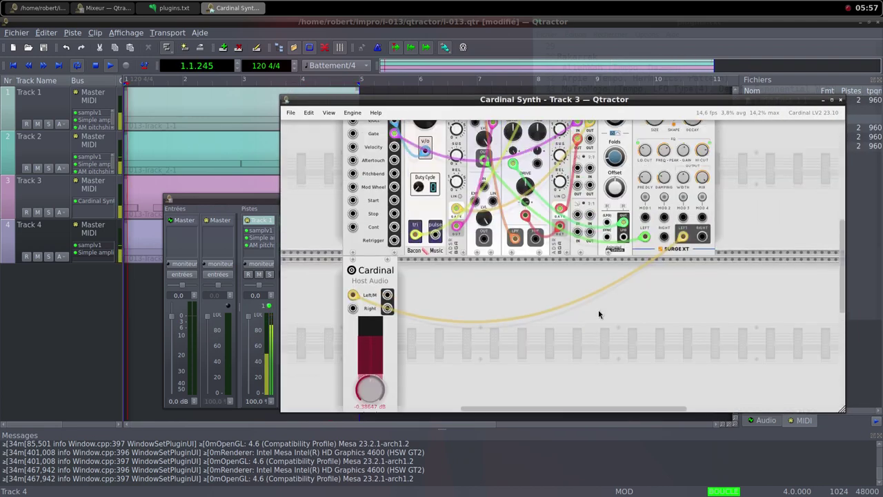
pyautogui.moveTo(423, 257)
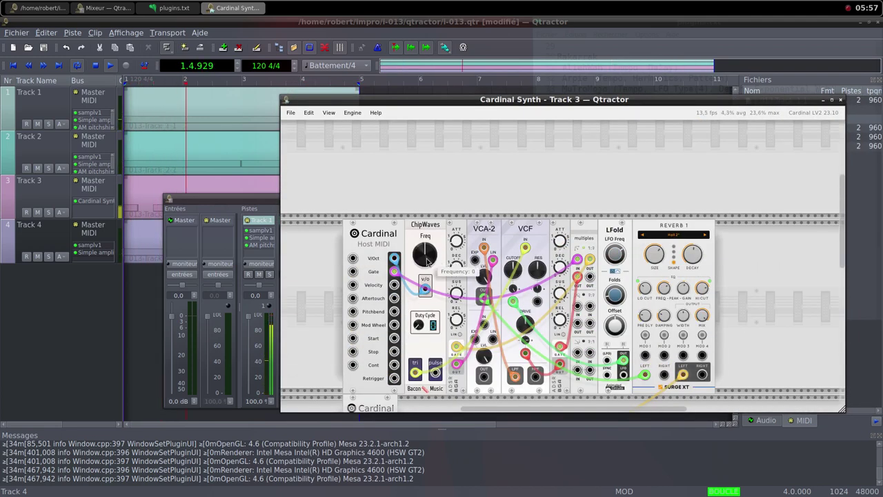
pyautogui.moveTo(424, 257); pyautogui.dragTo(422, 247)
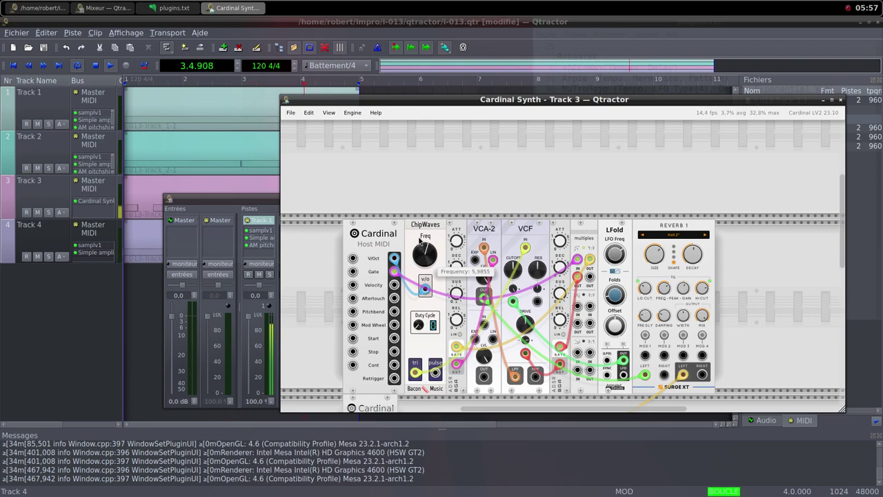
pyautogui.moveTo(418, 232); pyautogui.dragTo(390, 145)
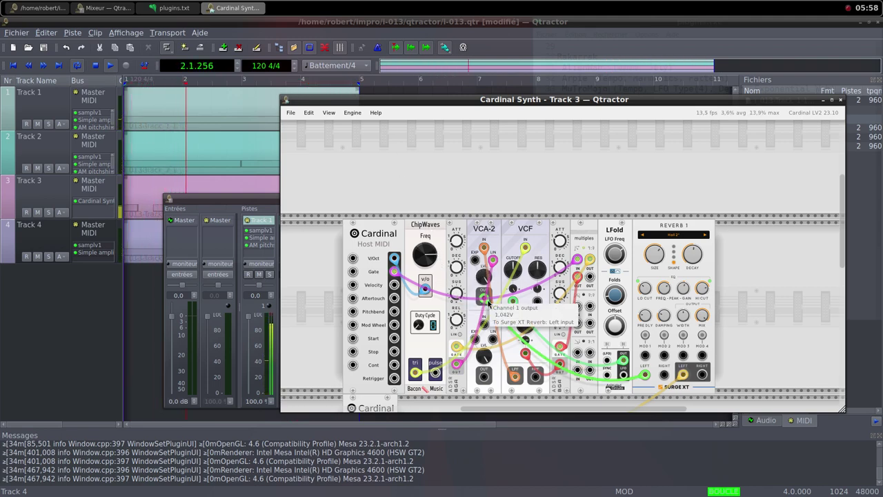
pyautogui.click(840, 100)
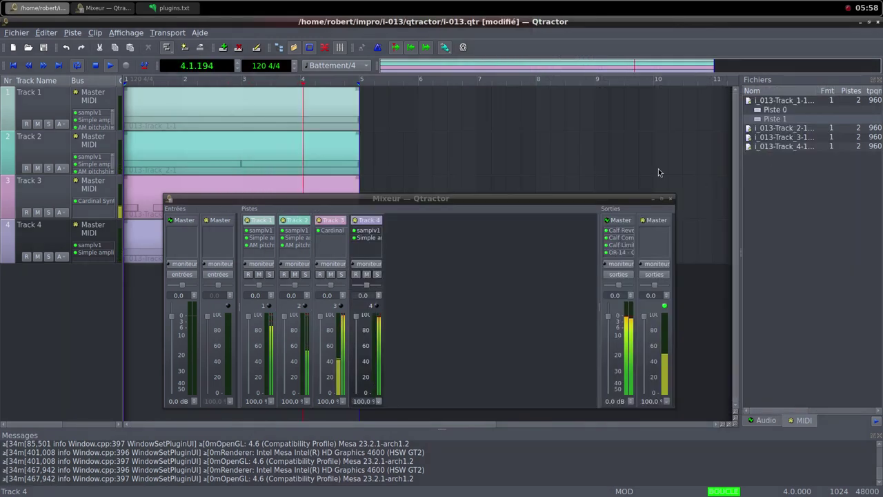
# Step: Switch to Firefox, bring up the random Freesound sound 8-Bit Laser, and download its WAV file into the i-013 samples folder
pyautogui.middleClick(526, 13)
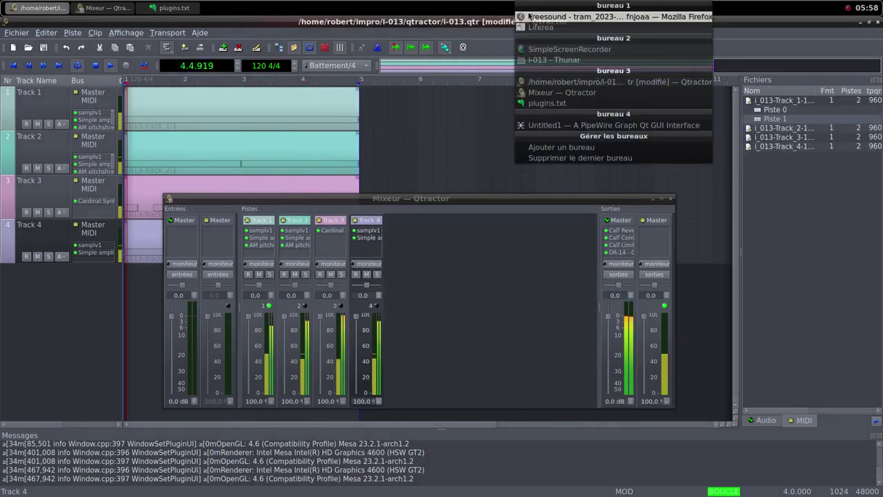
pyautogui.click(526, 16)
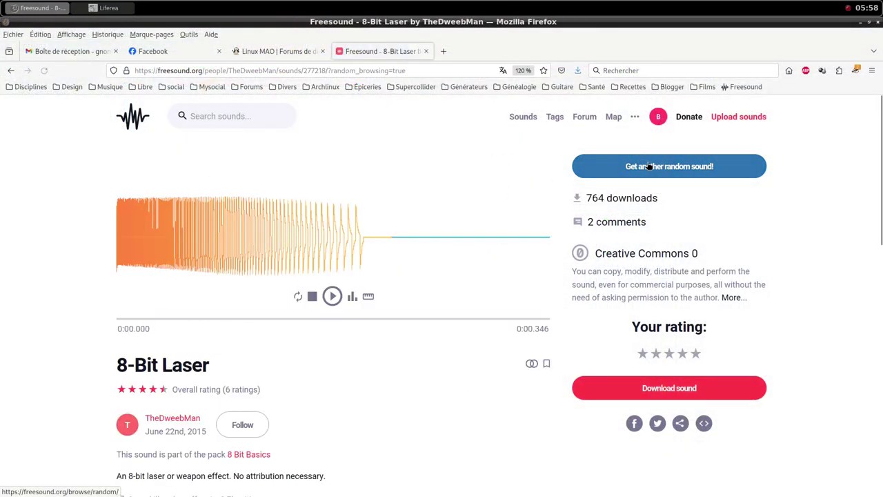
pyautogui.scroll(-3, 409, 369)
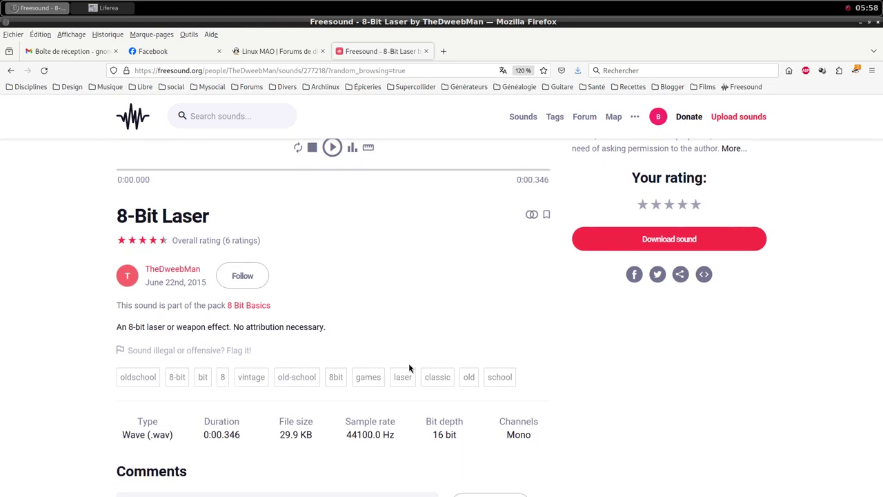
pyautogui.scroll(3, 644, 341)
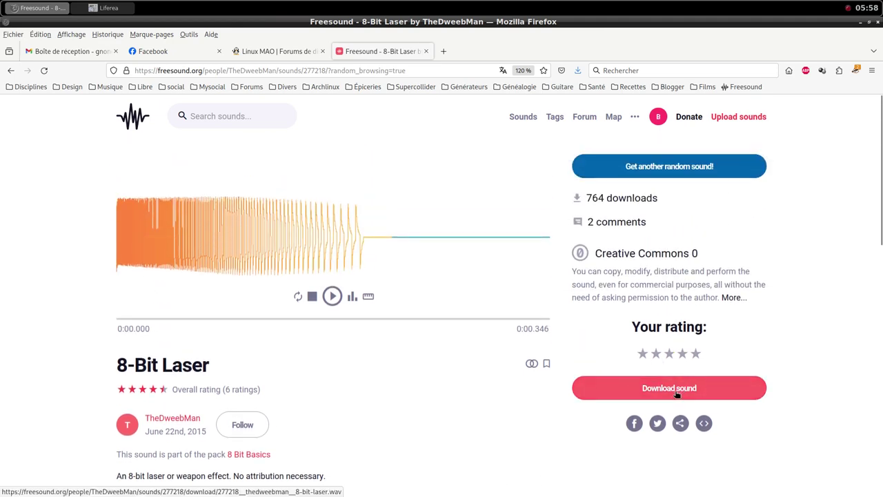
pyautogui.click(675, 389)
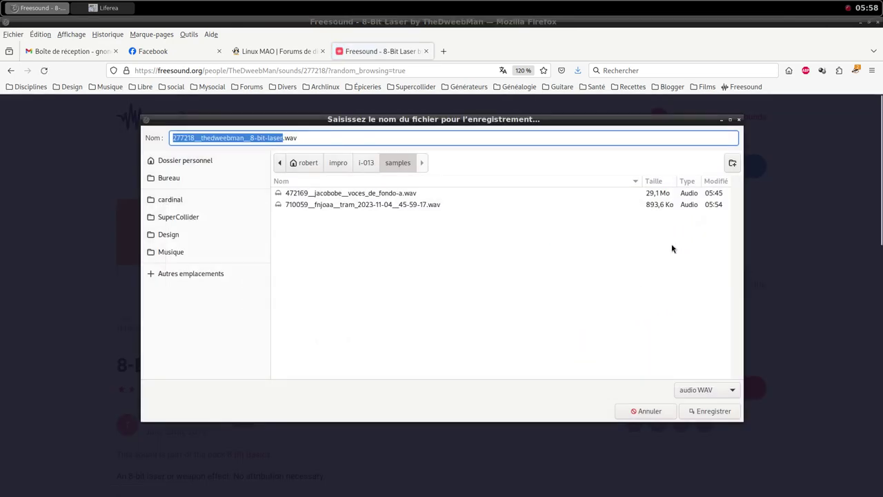
pyautogui.click(710, 411)
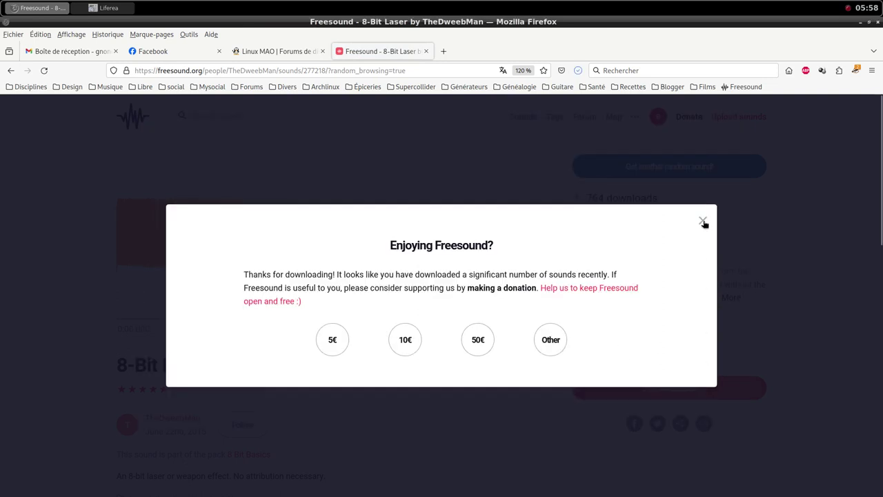
pyautogui.click(703, 221)
# Step: Switch to the Qtractor session and add a new track, Track 5, with its type set to MIDI
pyautogui.middleClick(435, 5)
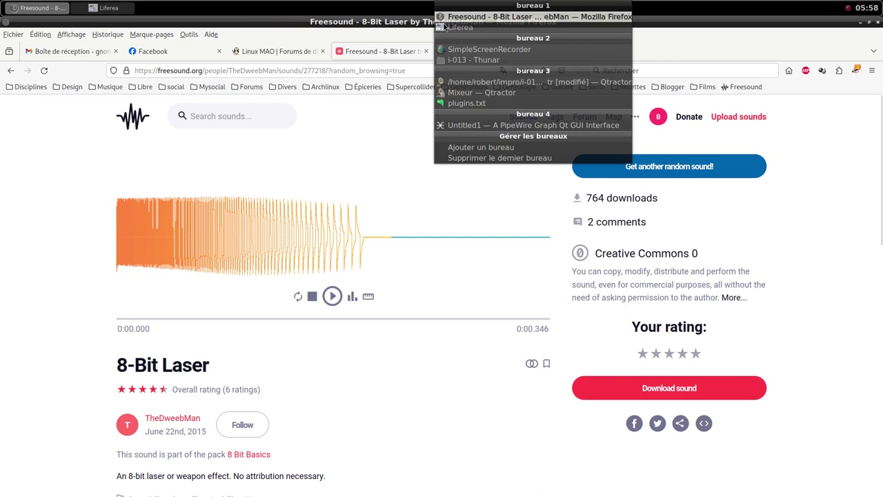
pyautogui.click(464, 83)
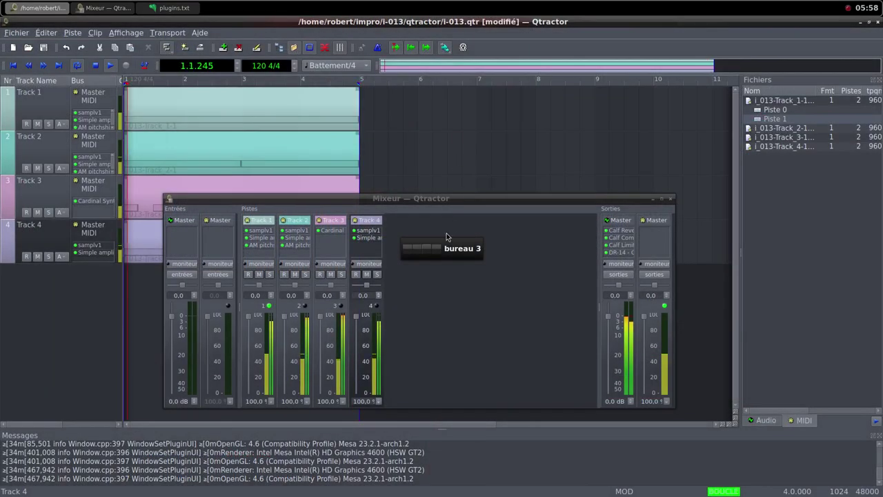
pyautogui.rightClick(438, 261)
pyautogui.click(441, 263)
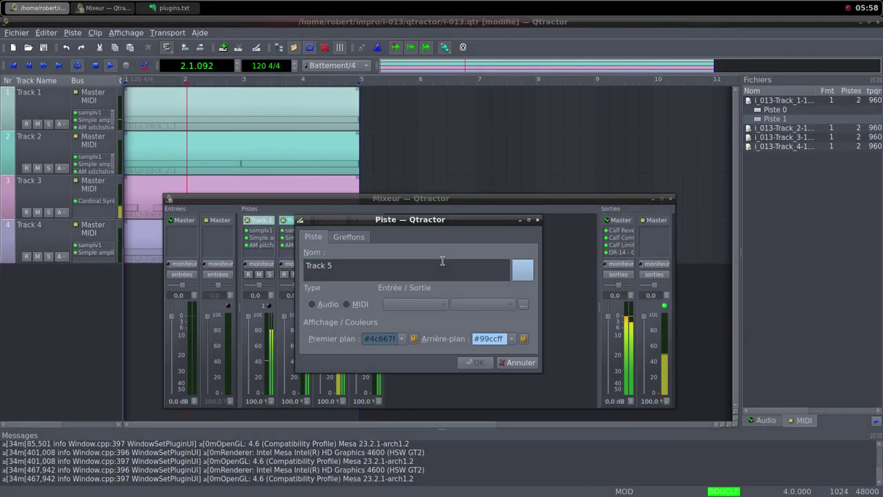
pyautogui.click(350, 304)
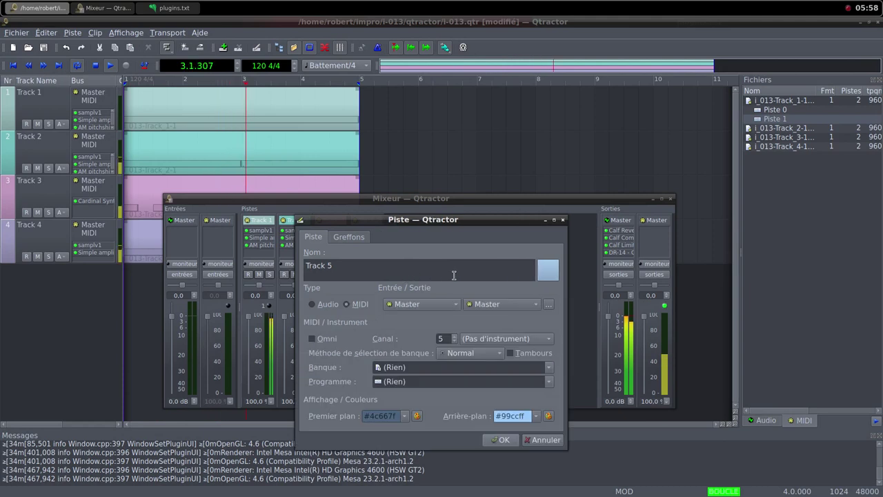
# Step: Find the samplv1 LV2 plugin by searching for "sam" and add it to Track 5
pyautogui.click(366, 237)
pyautogui.click(522, 254)
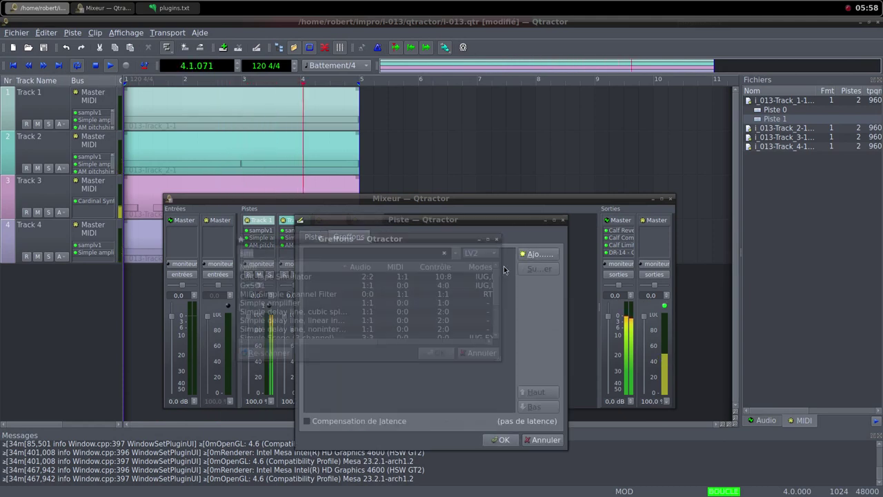
pyautogui.write('sam')
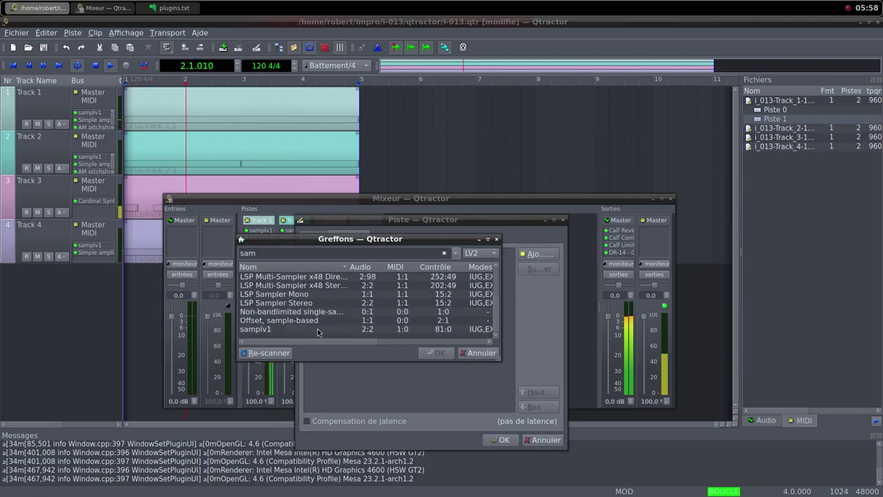
pyautogui.doubleClick(317, 328)
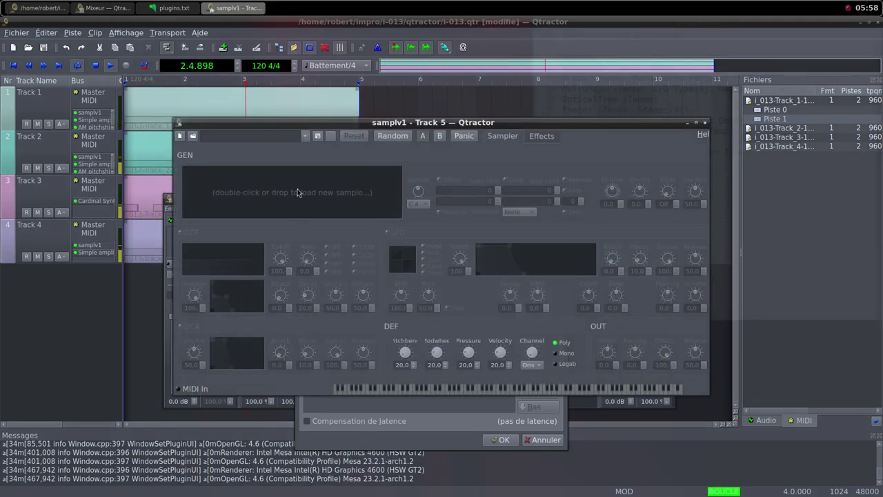
# Step: Load the 8-bit-laser WAV file from the impro/i-013/samples folder into Track 5's samplv1
pyautogui.doubleClick(298, 192)
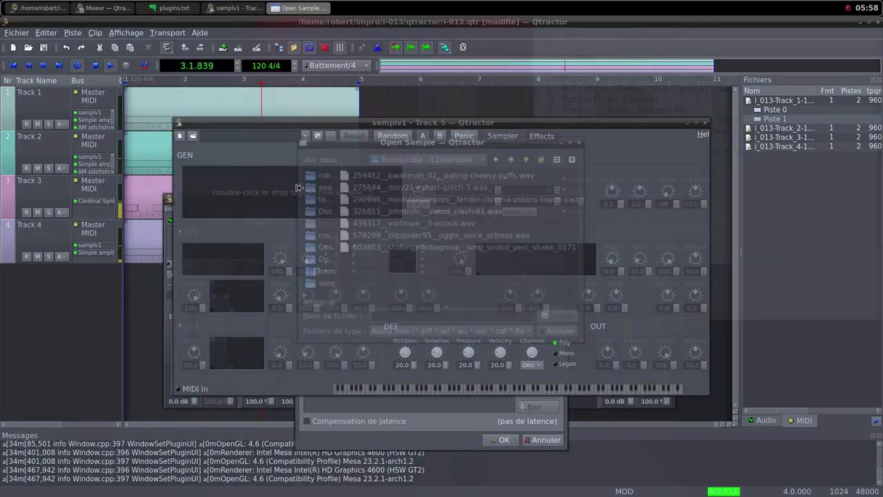
pyautogui.click(527, 161)
pyautogui.click(526, 161)
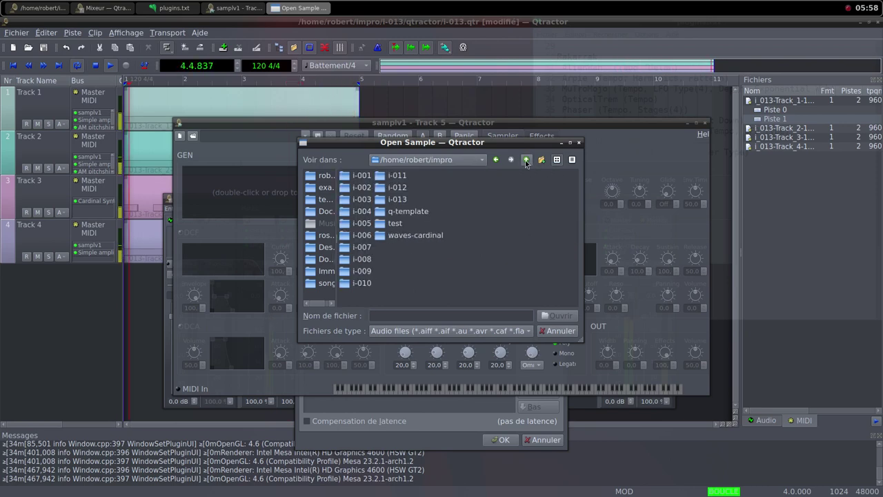
pyautogui.doubleClick(402, 201)
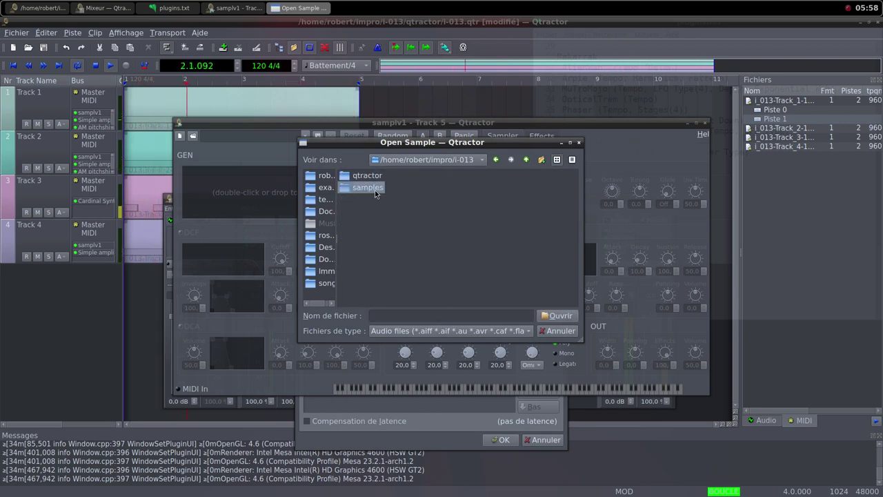
pyautogui.doubleClick(374, 189)
pyautogui.click(457, 190)
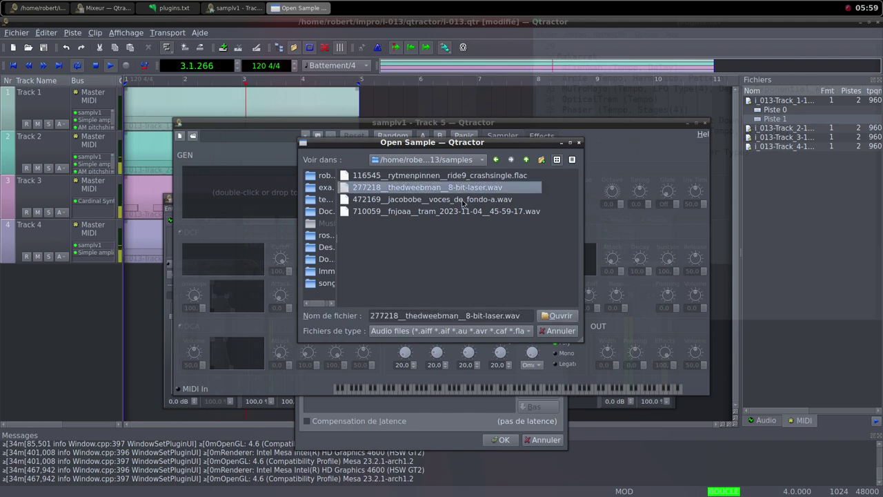
pyautogui.click(556, 315)
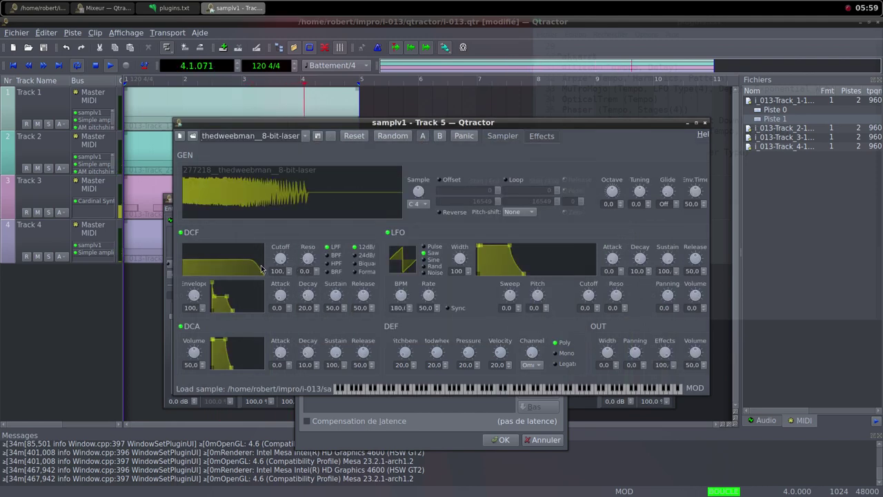
# Step: Set the DCA Volume, DCA Sustain and OUT Volume of Track 5's samplv1 to 100
pyautogui.moveTo(199, 353); pyautogui.dragTo(199, 385)
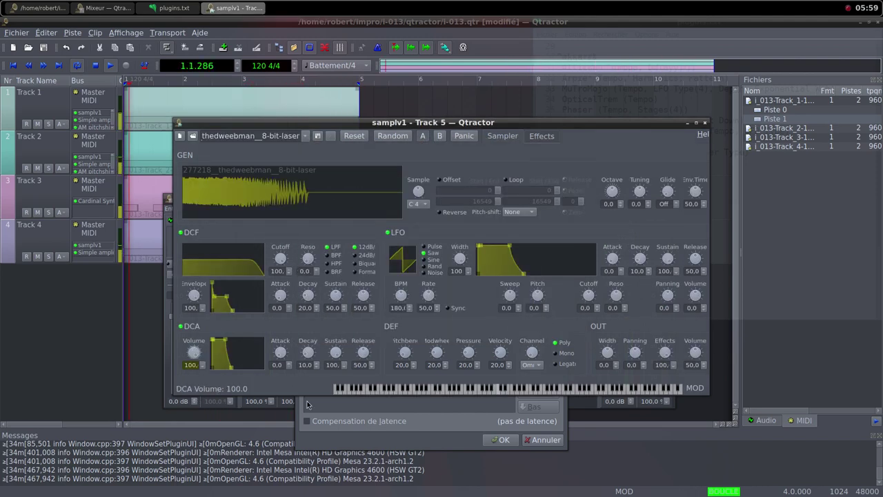
pyautogui.moveTo(695, 353); pyautogui.dragTo(699, 385)
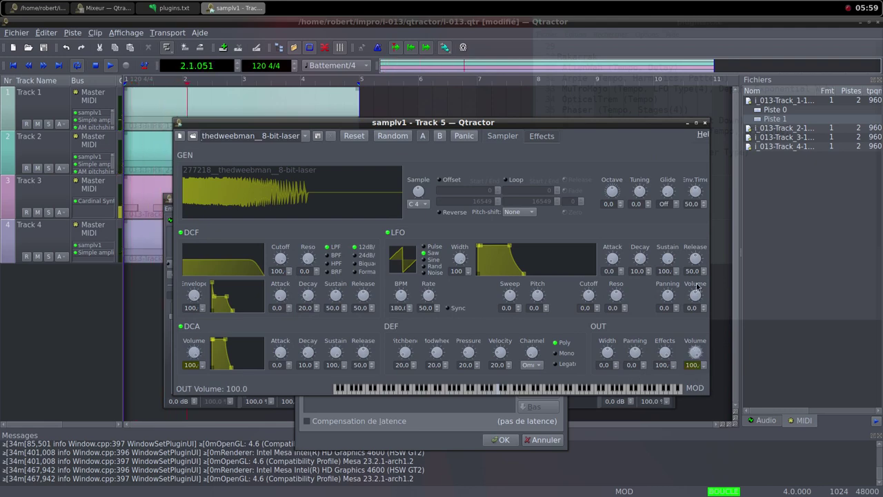
# Step: Add the Simple amplifier plugin after samplv1 in the new track's plugin chain and confirm the track
pyautogui.click(704, 123)
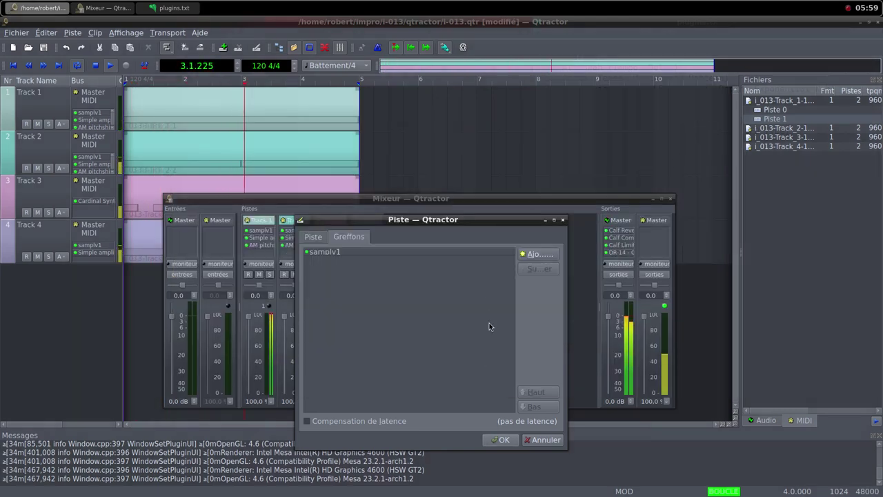
pyautogui.click(531, 254)
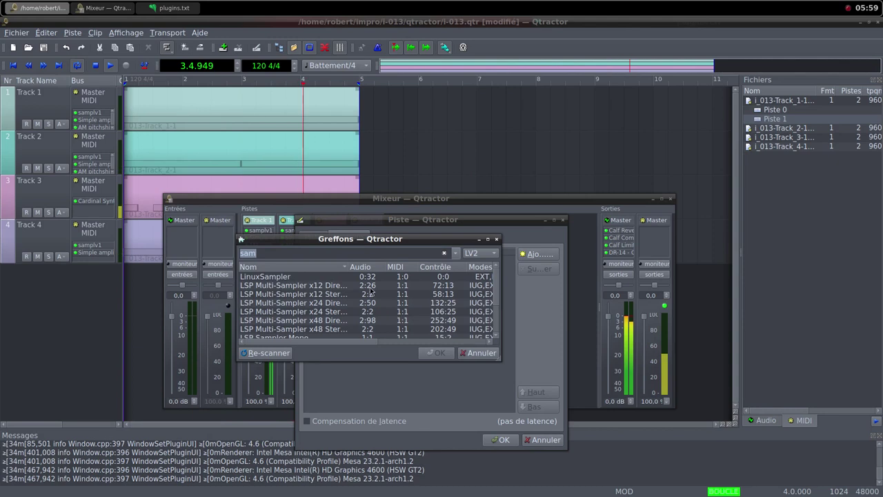
pyautogui.write('sim')
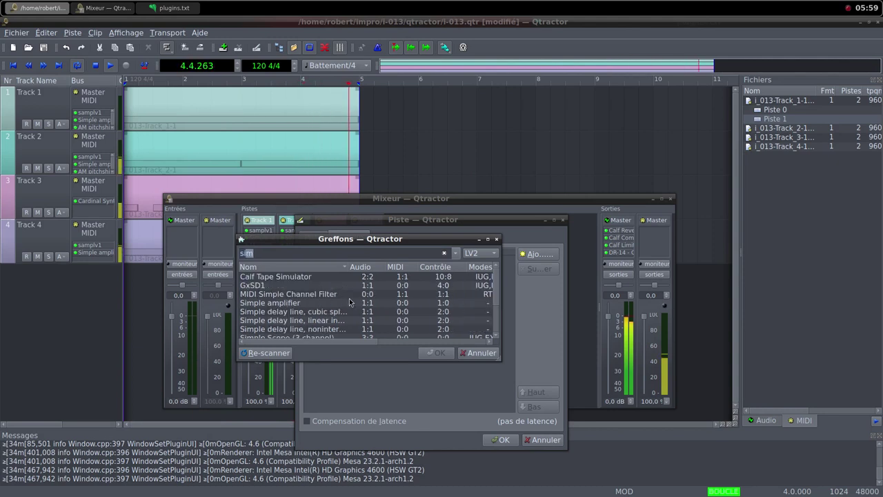
pyautogui.doubleClick(314, 301)
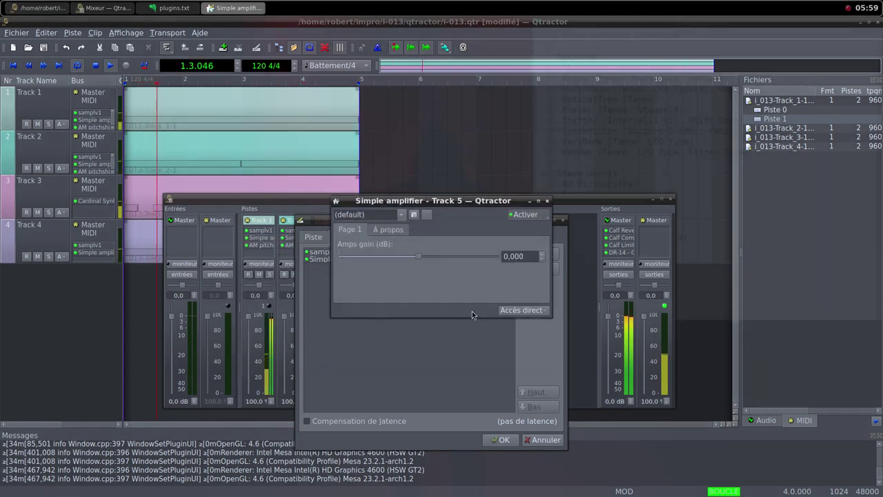
pyautogui.click(547, 201)
pyautogui.click(504, 440)
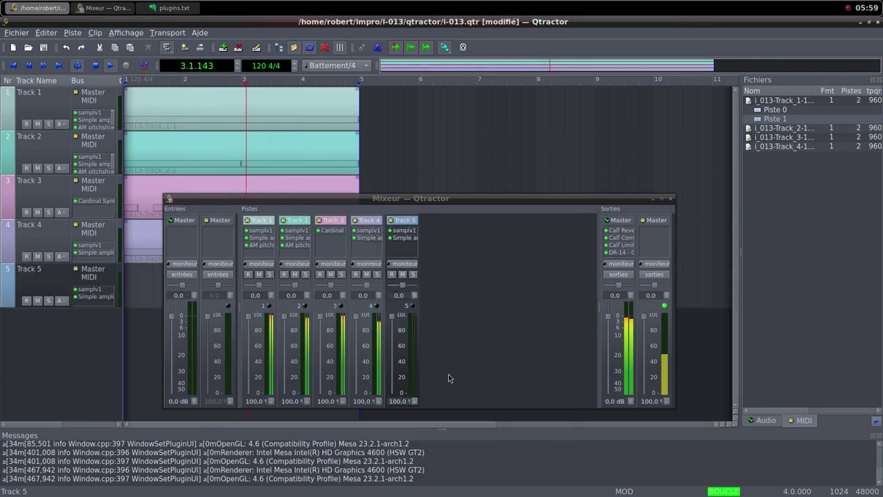
# Step: Lower Track 5's level to 0% in the mixer and create a new MIDI clip on that track
pyautogui.moveTo(393, 317); pyautogui.dragTo(393, 393)
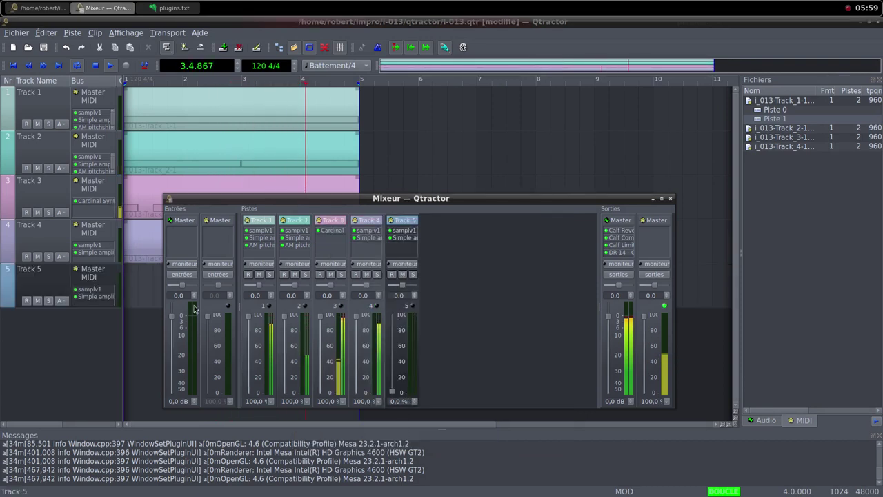
pyautogui.rightClick(149, 296)
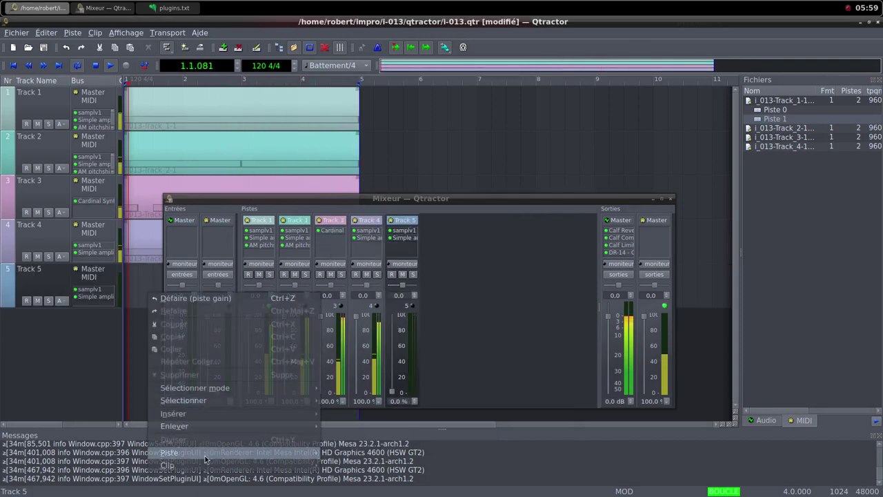
pyautogui.moveTo(252, 472)
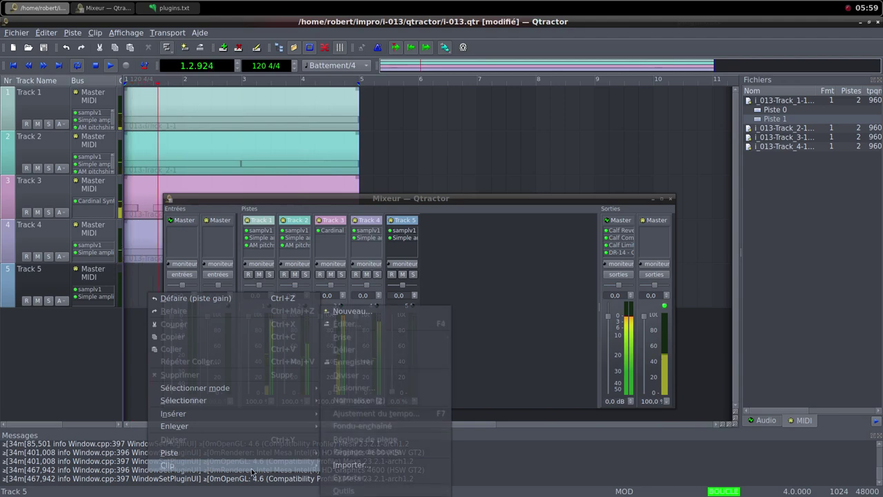
pyautogui.click(350, 311)
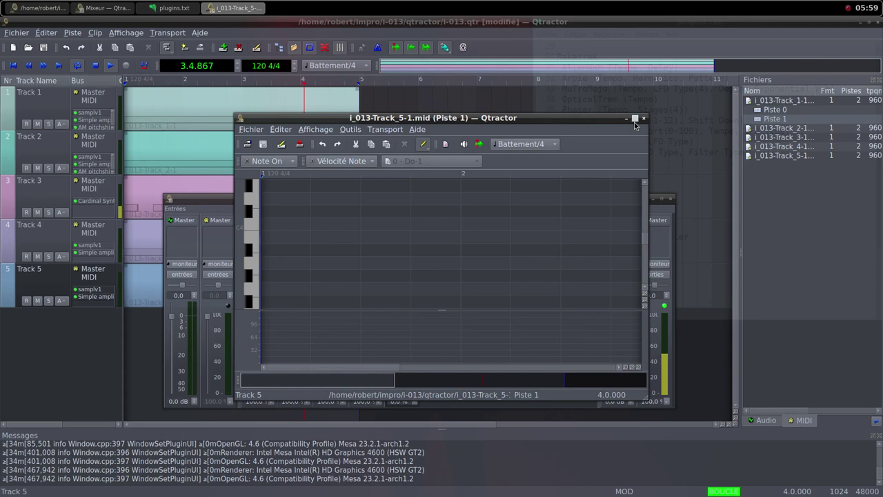
pyautogui.click(634, 118)
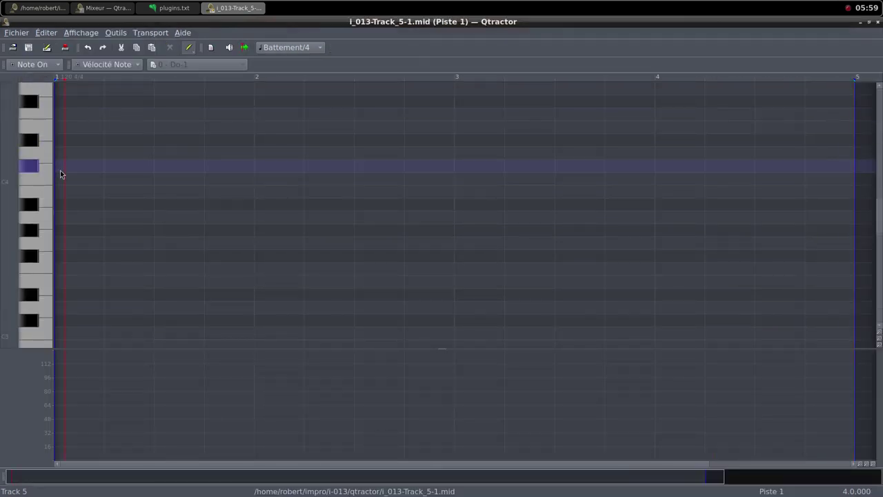
# Step: Draw one-beat C4 notes on beats 1 and 3 of all four bars in Track 5's clip, and close the MIDI editor
pyautogui.moveTo(59, 178)
pyautogui.mouseDown()
pyautogui.moveTo(116, 178)
pyautogui.moveTo(91, 182)
pyautogui.mouseUp()
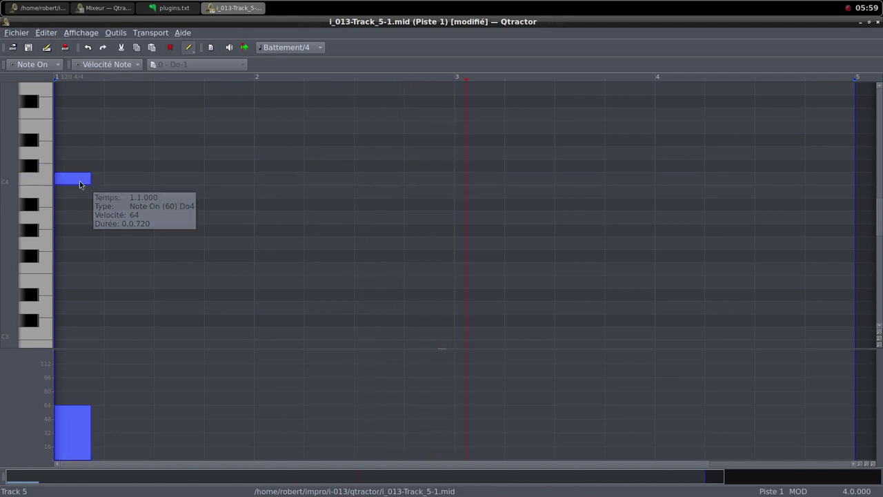
pyautogui.press('Delete')
pyautogui.moveTo(69, 181); pyautogui.dragTo(204, 178)
pyautogui.moveTo(257, 179); pyautogui.dragTo(304, 177)
pyautogui.moveTo(358, 178); pyautogui.dragTo(401, 178)
pyautogui.moveTo(468, 178)
pyautogui.mouseDown()
pyautogui.moveTo(477, 180)
pyautogui.moveTo(460, 177)
pyautogui.moveTo(501, 174)
pyautogui.mouseUp()
pyautogui.click(476, 179)
pyautogui.press('Delete')
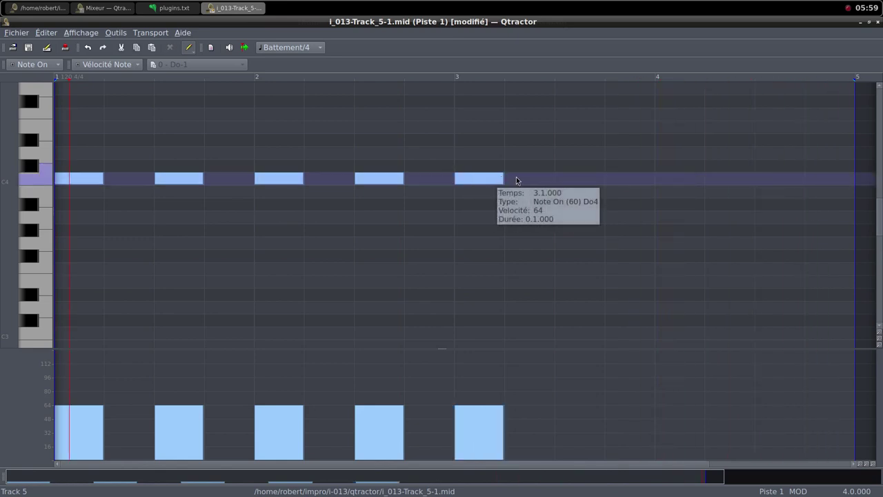
pyautogui.moveTo(561, 180); pyautogui.dragTo(705, 178)
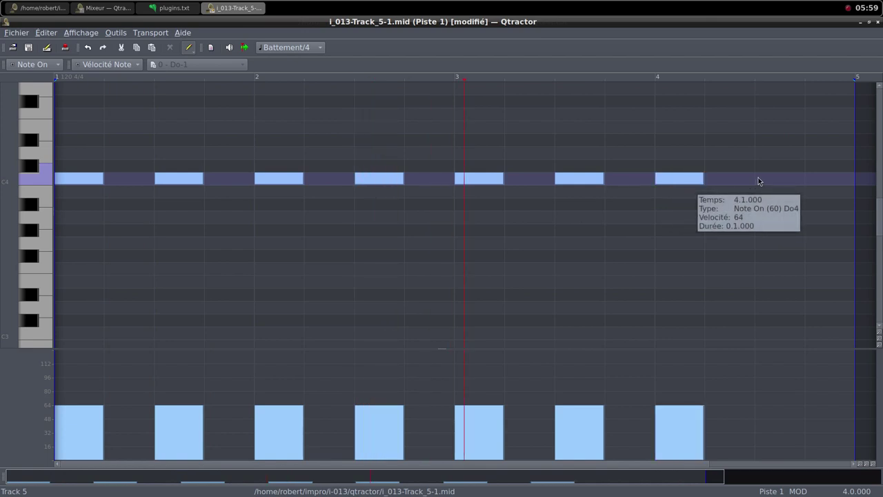
pyautogui.moveTo(758, 178); pyautogui.dragTo(801, 177)
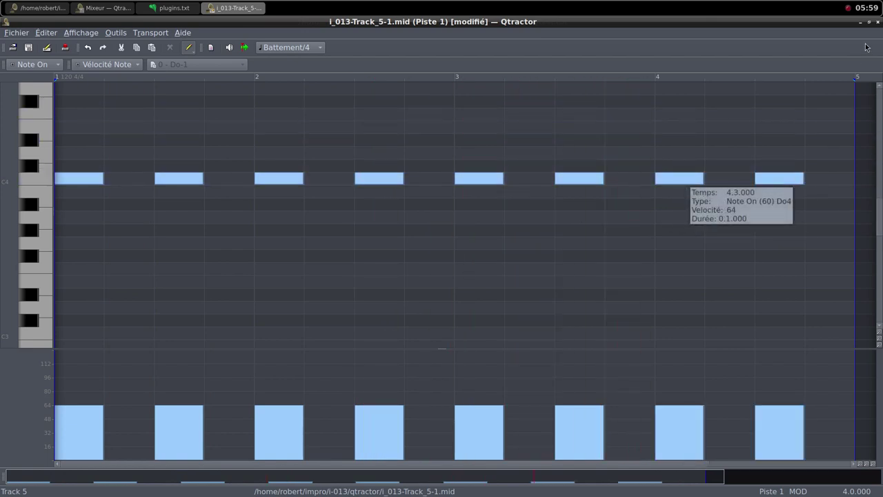
pyautogui.click(869, 23)
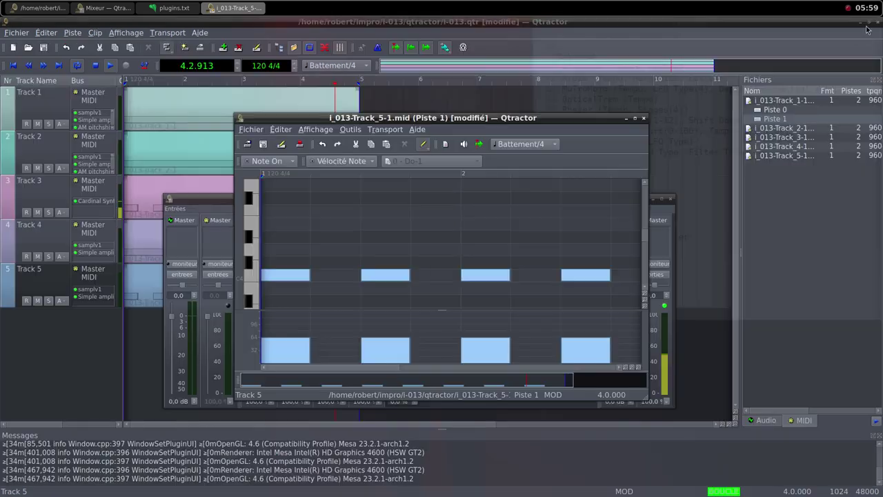
pyautogui.click(643, 118)
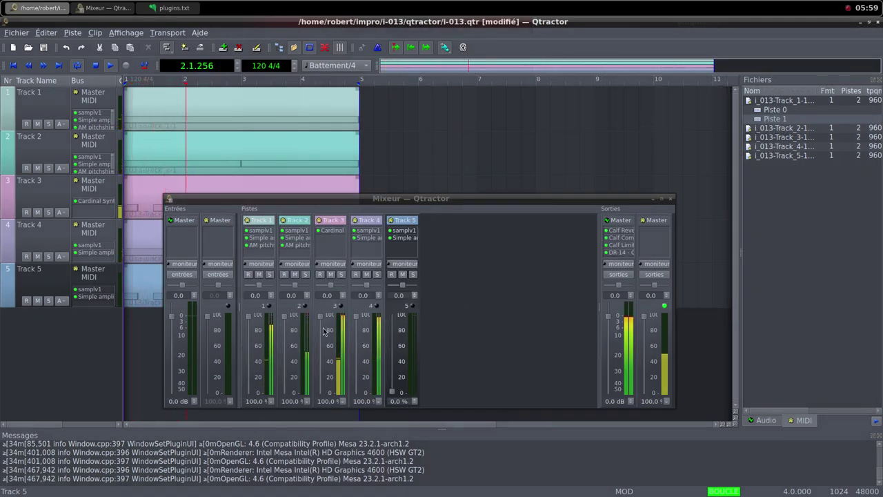
# Step: Examine Track 3's Cardinal Synth patch, from the ChipWaves oscillator to the LFold module's folding shape and LFO frequency
pyautogui.click(338, 232)
pyautogui.doubleClick(338, 230)
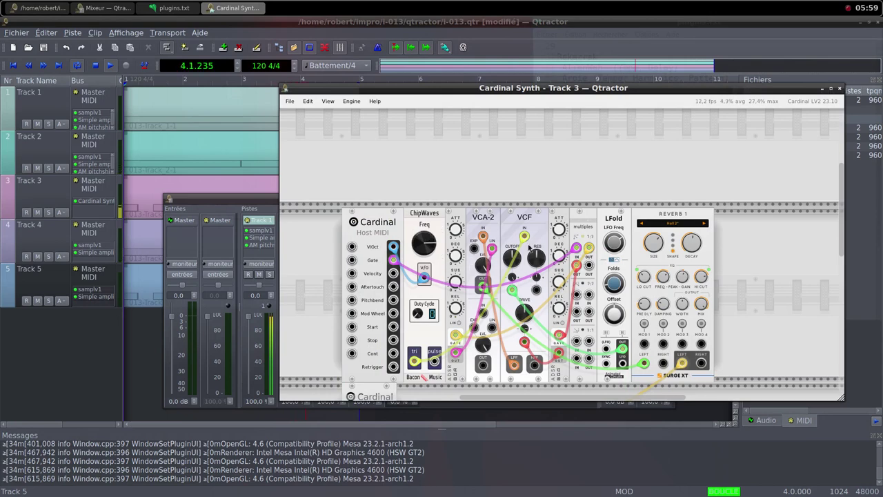
pyautogui.moveTo(420, 248)
pyautogui.moveTo(424, 246); pyautogui.dragTo(426, 344)
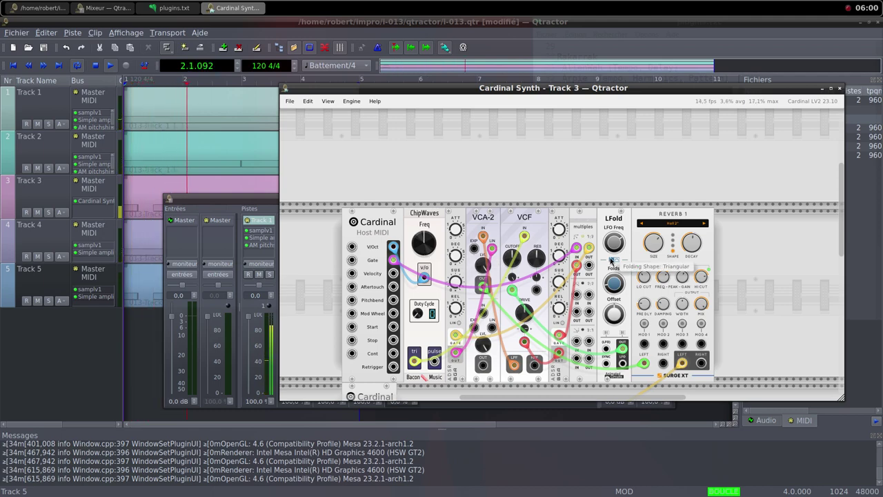
pyautogui.moveTo(612, 251)
pyautogui.moveTo(611, 257); pyautogui.dragTo(602, 225)
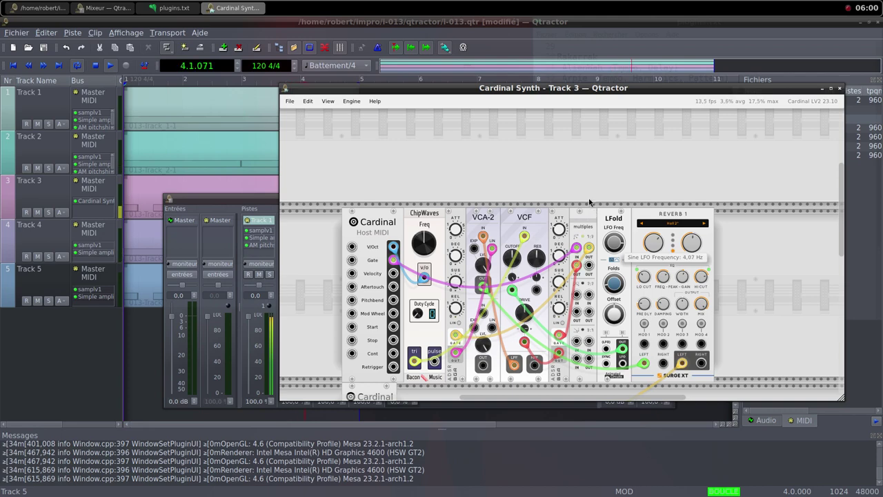
pyautogui.moveTo(584, 184); pyautogui.dragTo(584, 180)
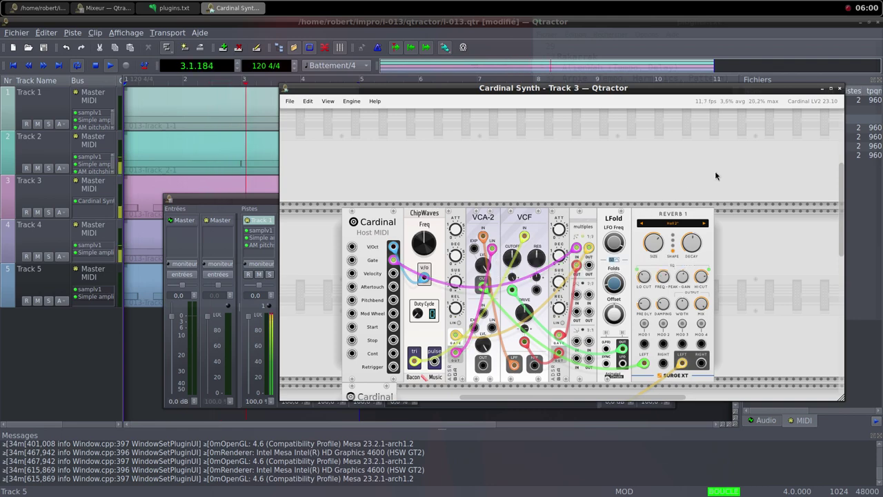
pyautogui.click(839, 89)
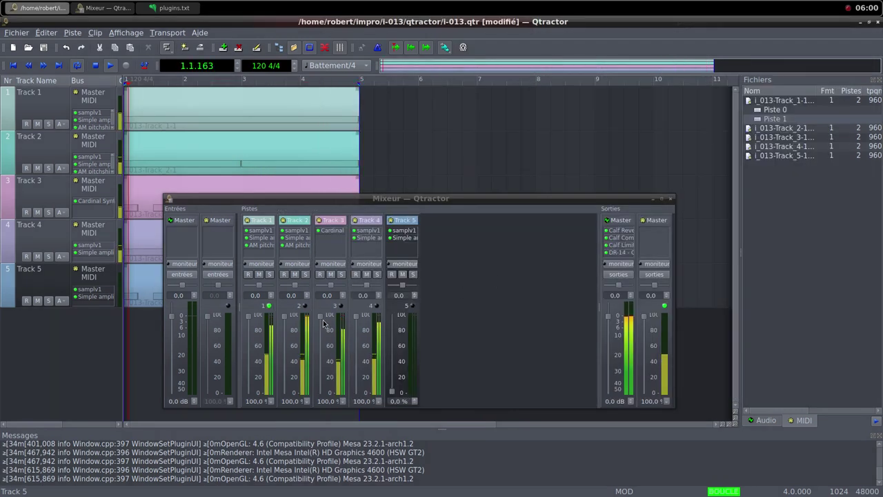
# Step: Lower Track 3's level to 0% and return it to 100%, and set Tracks 4 and 2 to 0%
pyautogui.moveTo(320, 317); pyautogui.dragTo(324, 400)
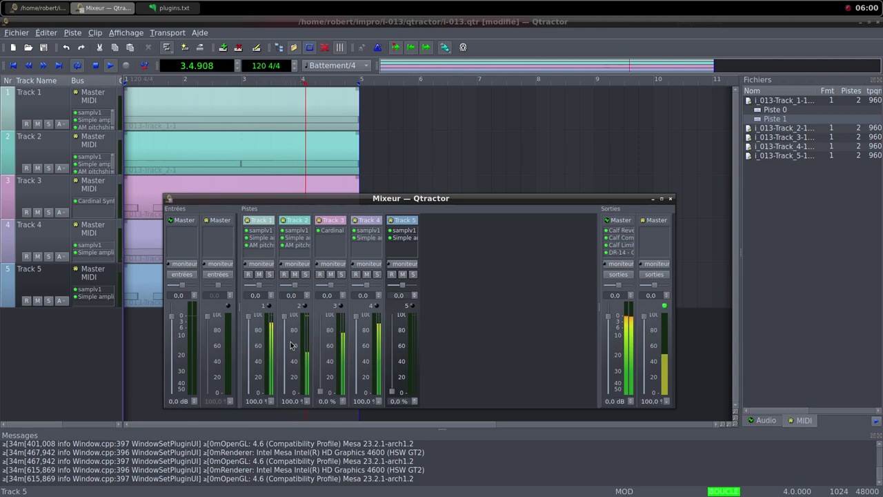
pyautogui.moveTo(320, 391); pyautogui.dragTo(320, 316)
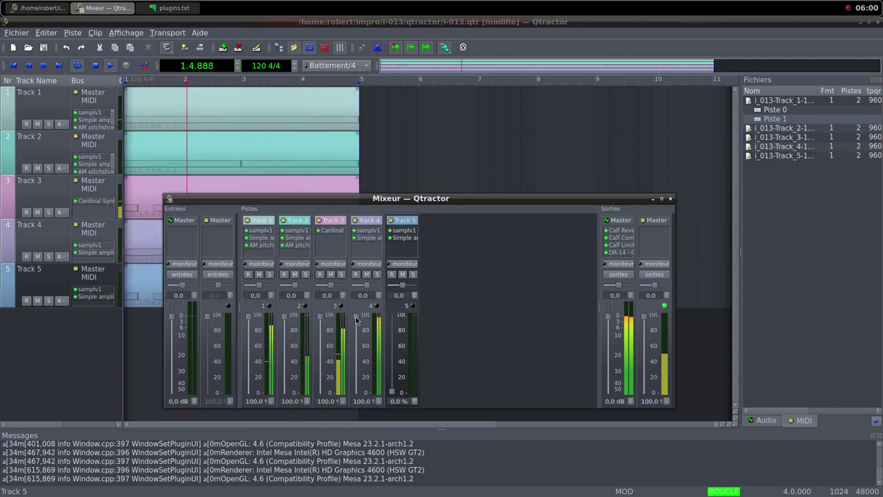
pyautogui.moveTo(356, 319); pyautogui.dragTo(360, 397)
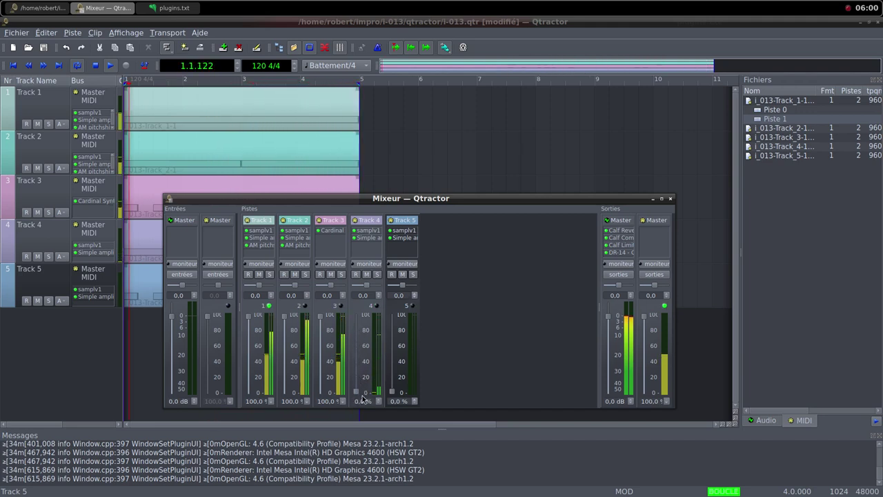
pyautogui.moveTo(284, 318); pyautogui.dragTo(292, 395)
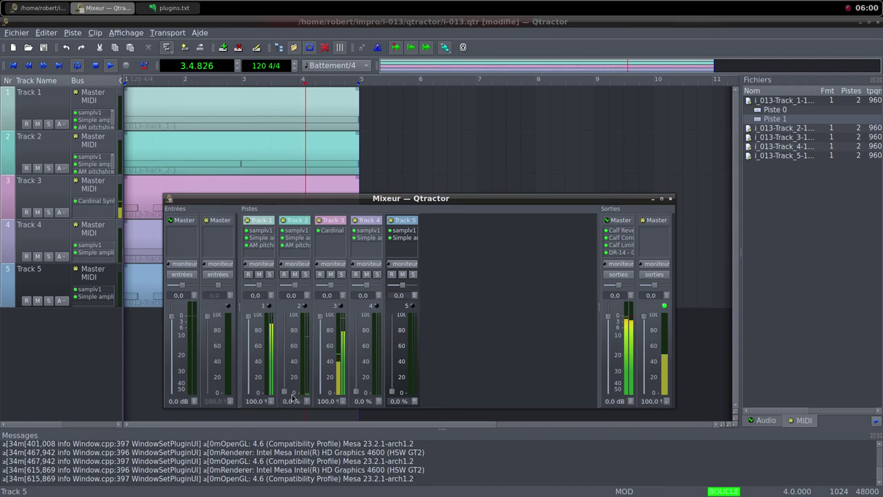
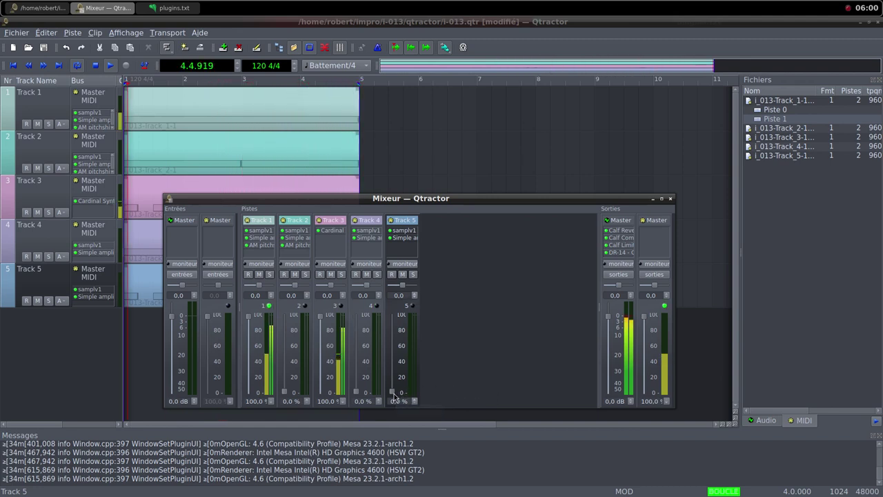
# Step: Raise Track 5's level to 100% and set its Simple amplifier gain to about 8.5 dB
pyautogui.moveTo(394, 399); pyautogui.dragTo(397, 316)
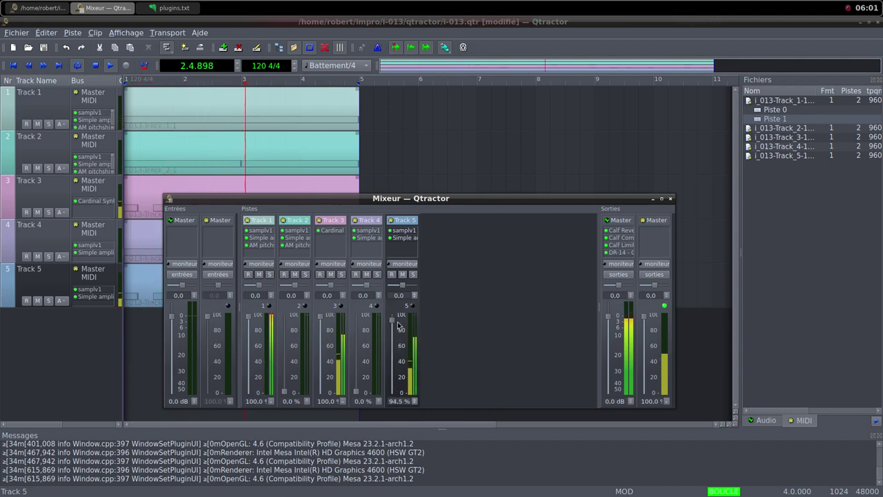
pyautogui.doubleClick(396, 238)
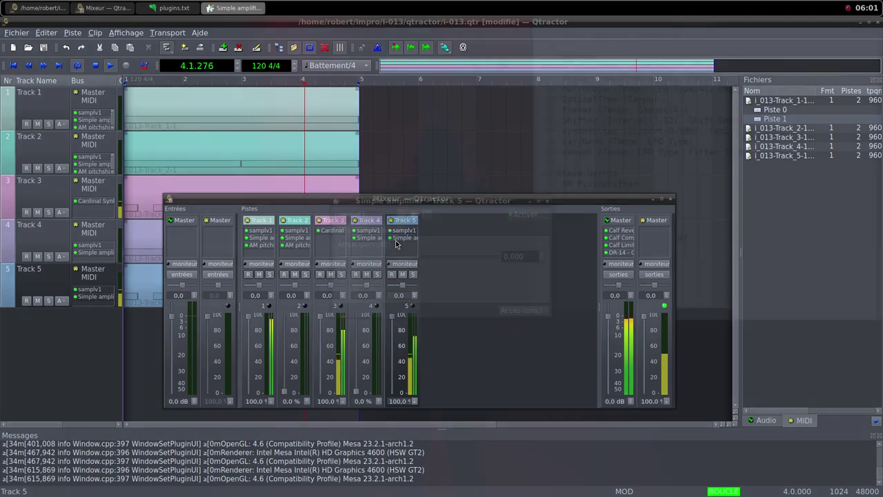
pyautogui.moveTo(440, 200); pyautogui.dragTo(560, 207)
pyautogui.moveTo(547, 263); pyautogui.dragTo(556, 267)
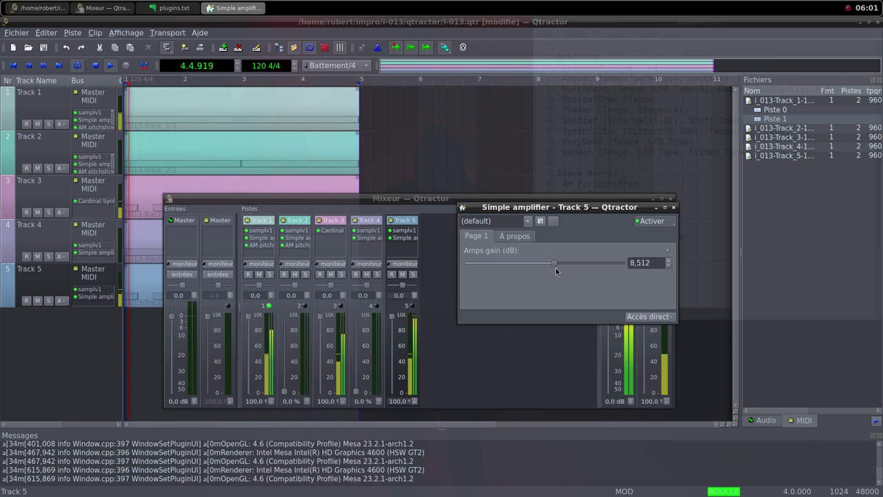
pyautogui.click(673, 207)
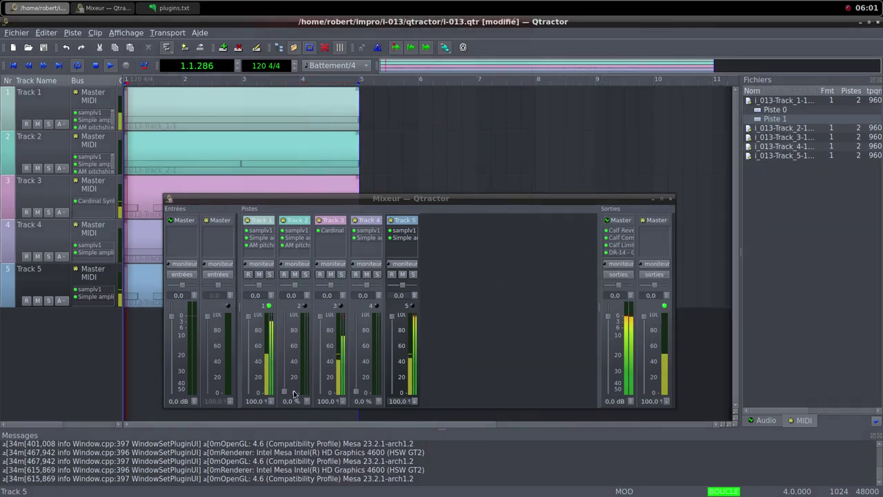
# Step: Restore Track 2's level to 100% and check the dynamic range on the master output's DR-14 meter
pyautogui.moveTo(283, 397); pyautogui.dragTo(302, 326)
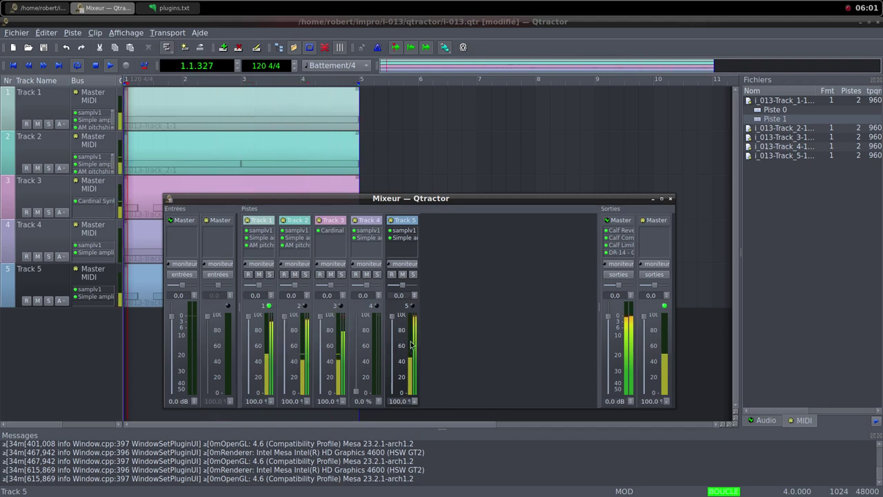
pyautogui.doubleClick(622, 253)
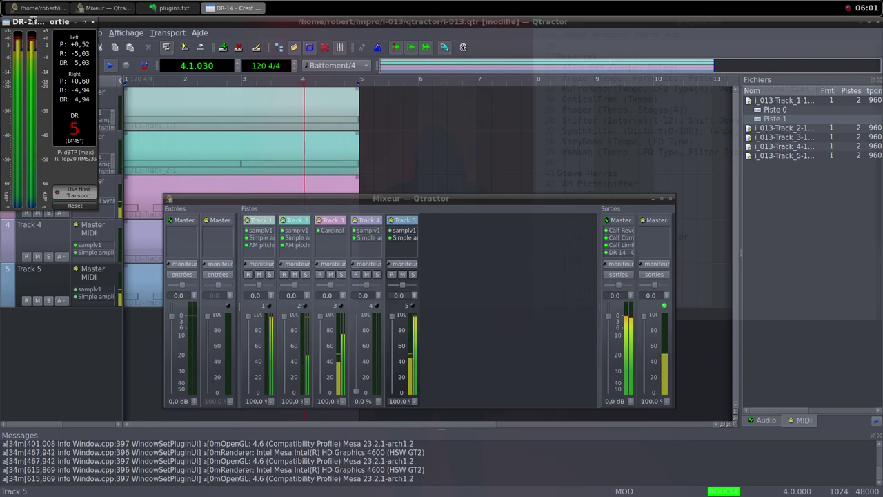
pyautogui.moveTo(32, 21); pyautogui.dragTo(563, 226)
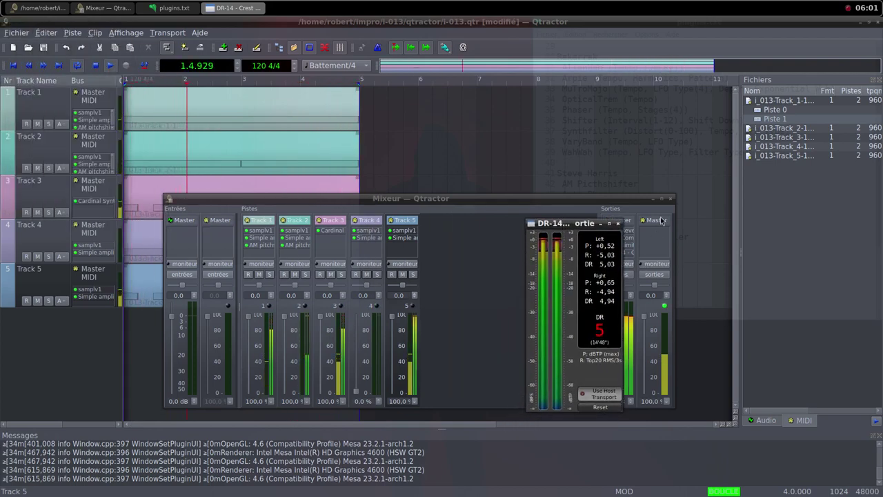
pyautogui.click(617, 225)
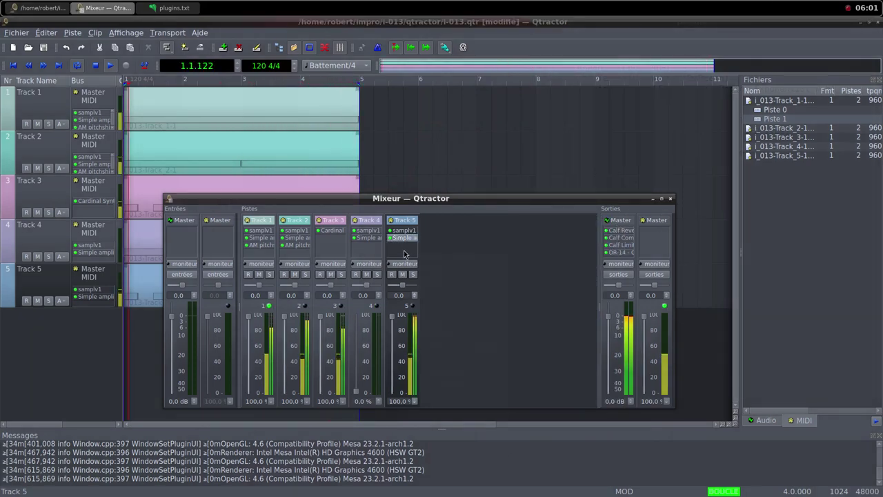
# Step: Add the AM pitchshifter plugin to Track 5 and set its pitch shift to about 0.302
pyautogui.rightClick(404, 254)
pyautogui.click(413, 255)
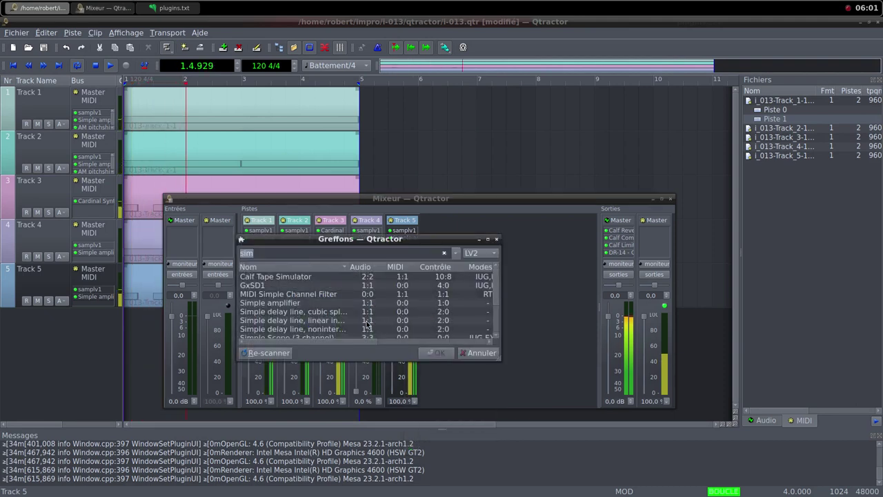
pyautogui.write('pit')
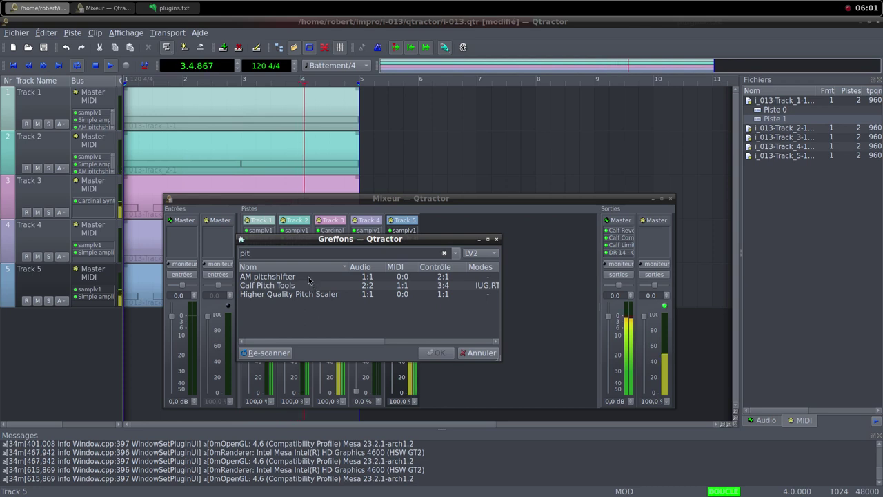
pyautogui.click(352, 277)
pyautogui.click(434, 352)
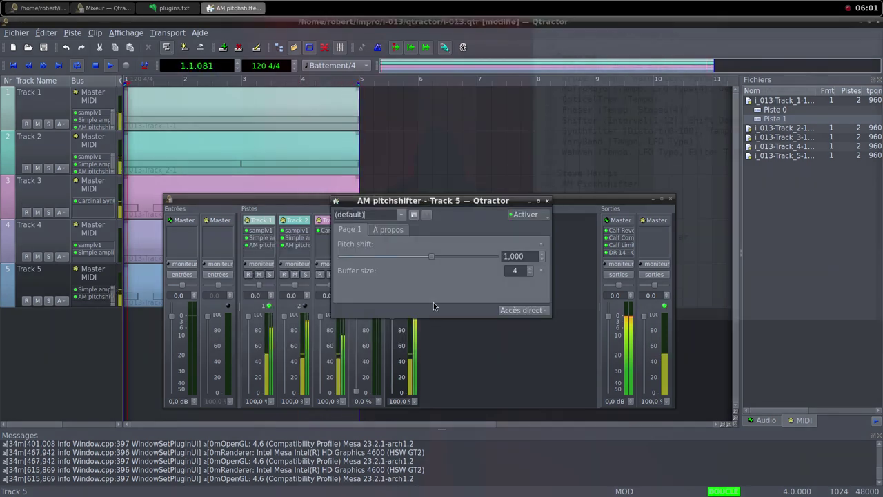
pyautogui.moveTo(468, 202); pyautogui.dragTo(596, 207)
pyautogui.moveTo(559, 263); pyautogui.dragTo(505, 270)
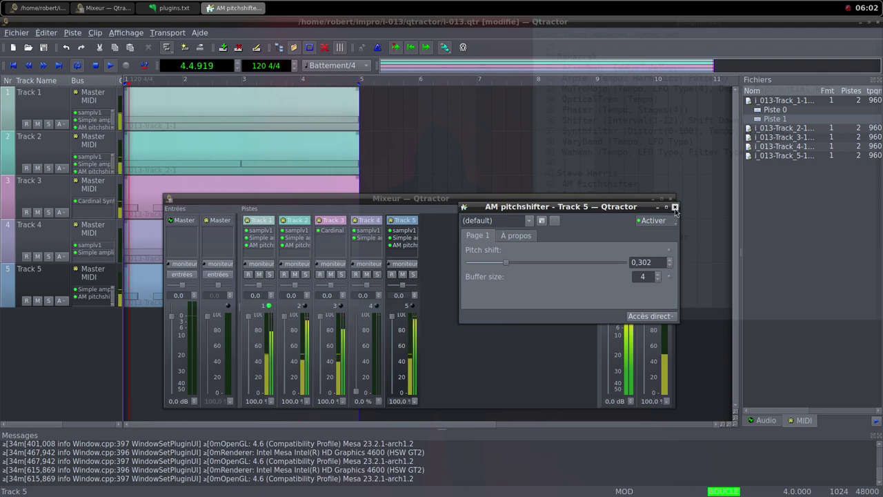
pyautogui.press('Escape')
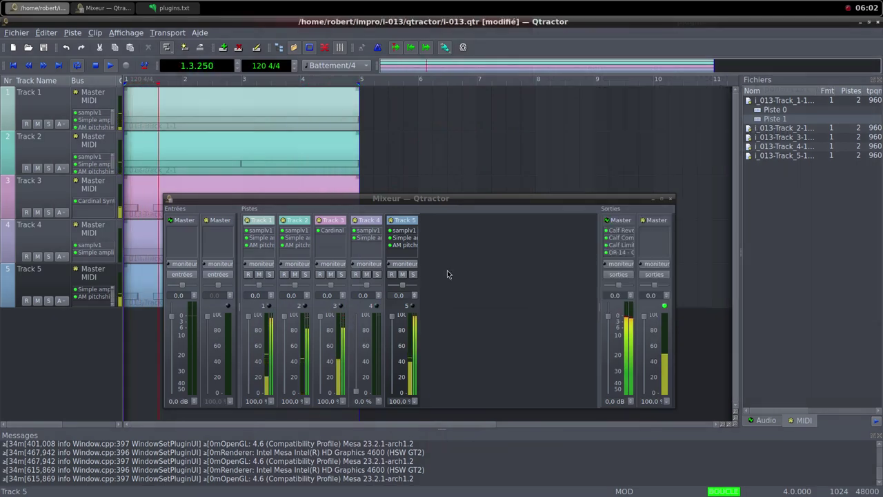
# Step: Adjust the ChipWaves oscillator's frequency in Track 3's Cardinal Synth patch and close the synth window
pyautogui.doubleClick(330, 230)
pyautogui.moveTo(423, 231)
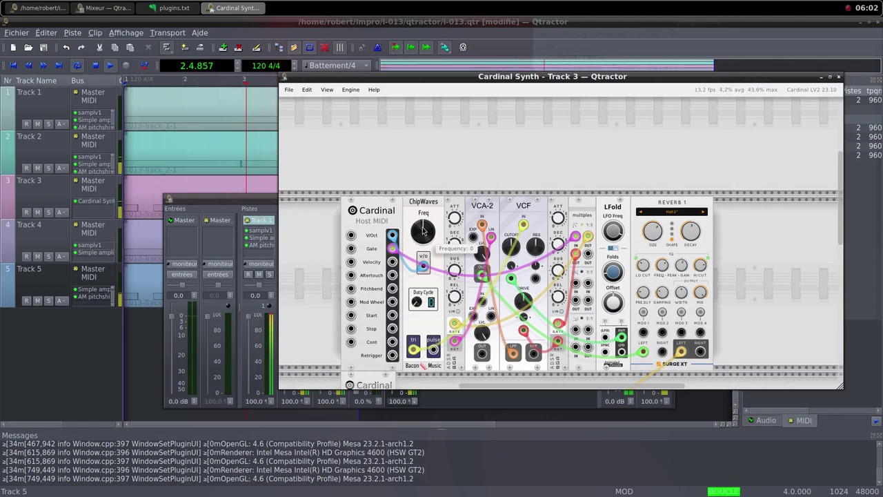
pyautogui.moveTo(423, 231); pyautogui.dragTo(411, 265)
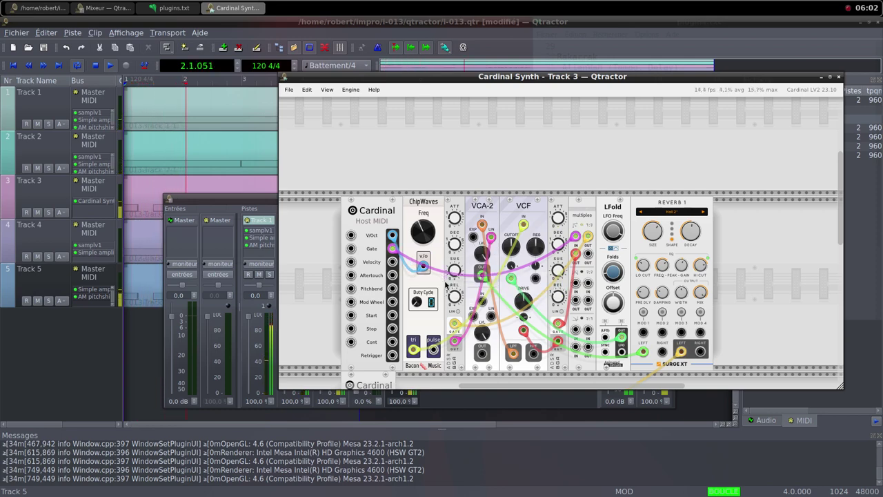
pyautogui.moveTo(418, 228)
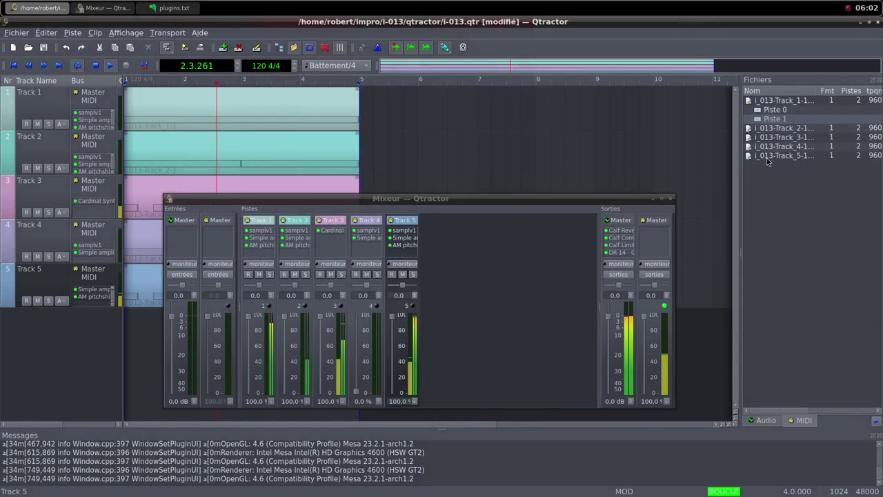
pyautogui.click(838, 76)
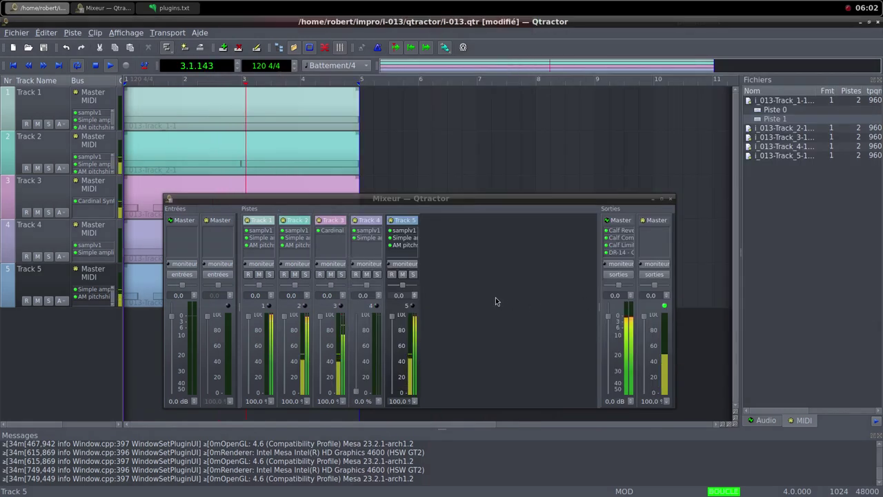
# Step: Switch to Freesound in Firefox, get another random sound, and review its description and audio properties
pyautogui.middleClick(487, 12)
pyautogui.click(486, 15)
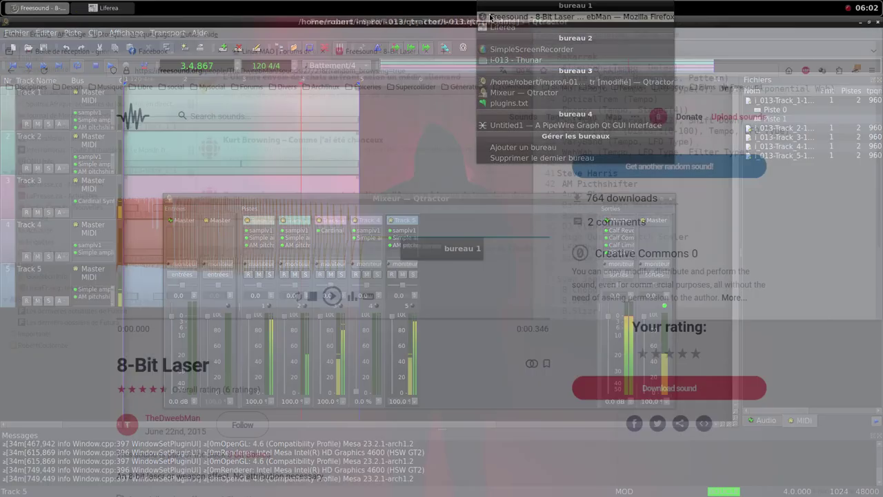
pyautogui.click(649, 170)
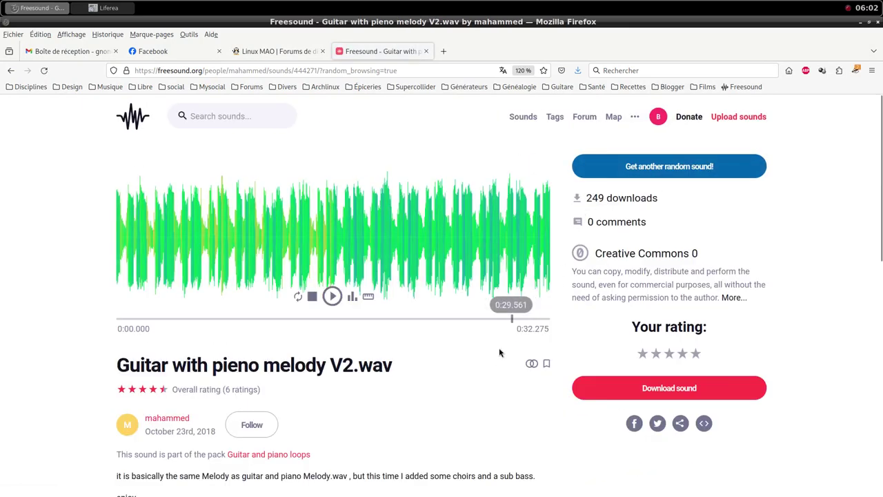
pyautogui.scroll(-2, 481, 403)
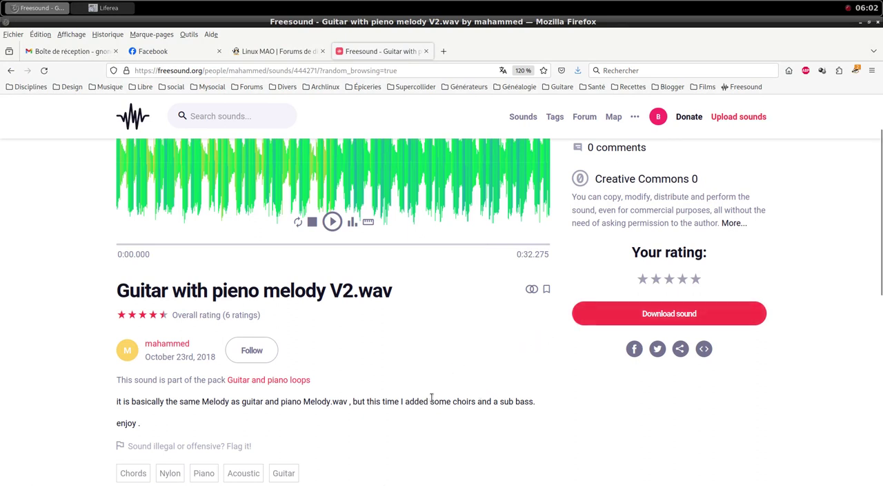
pyautogui.scroll(-2, 519, 396)
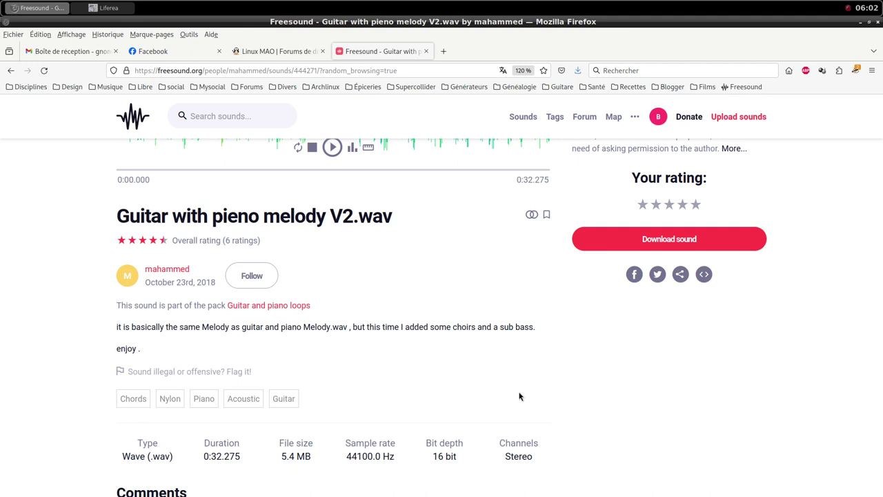
pyautogui.scroll(4, 520, 396)
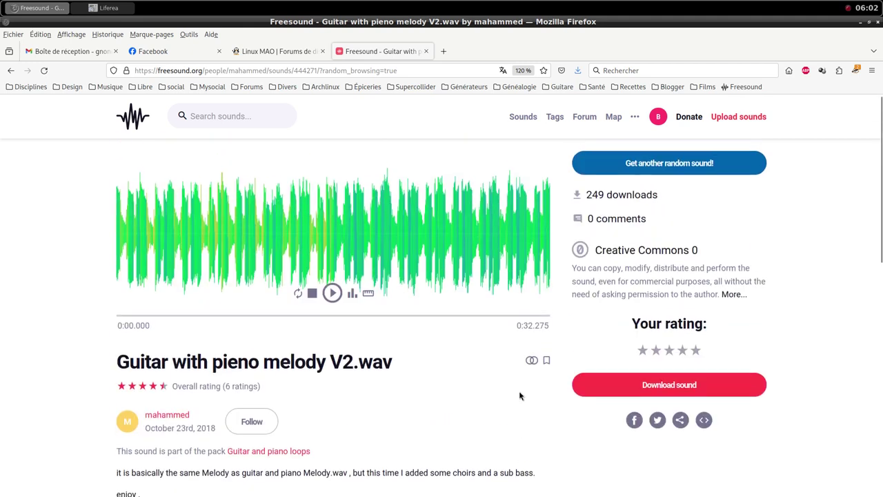
# Step: Download "Guitar with pieno melody V2.wav" into the i-013 samples folder and dismiss the donation request
pyautogui.click(654, 392)
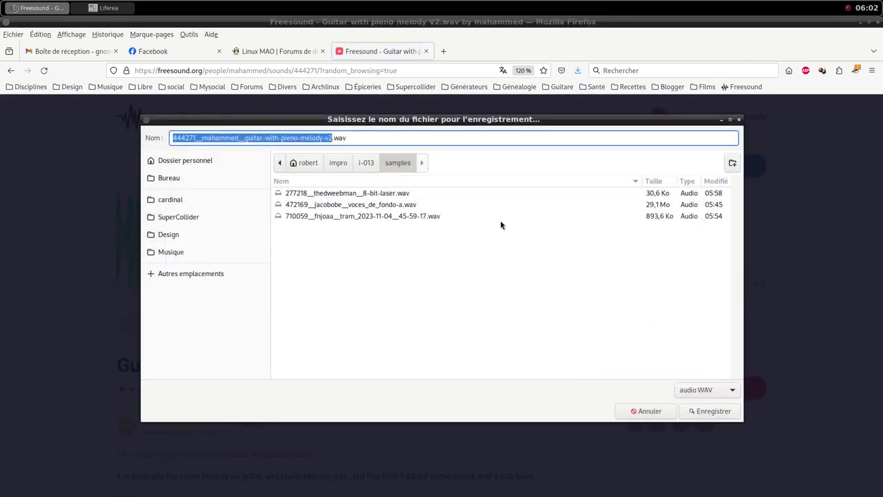
pyautogui.click(705, 411)
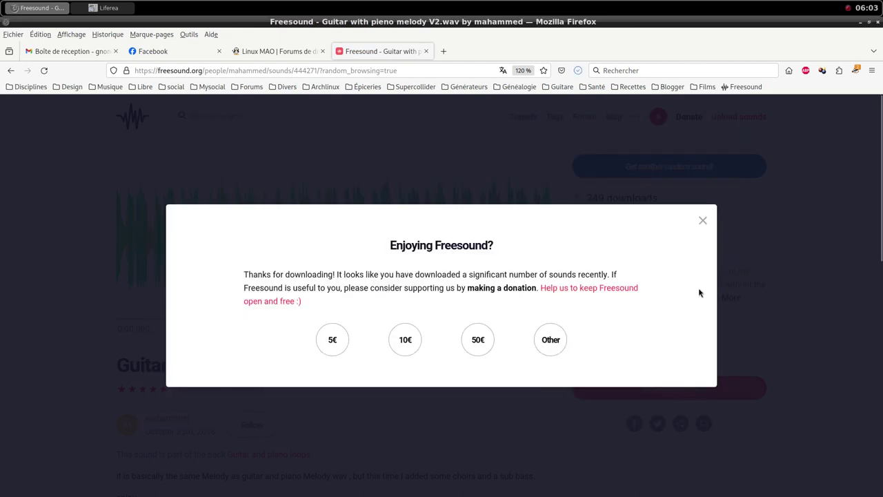
pyautogui.click(702, 221)
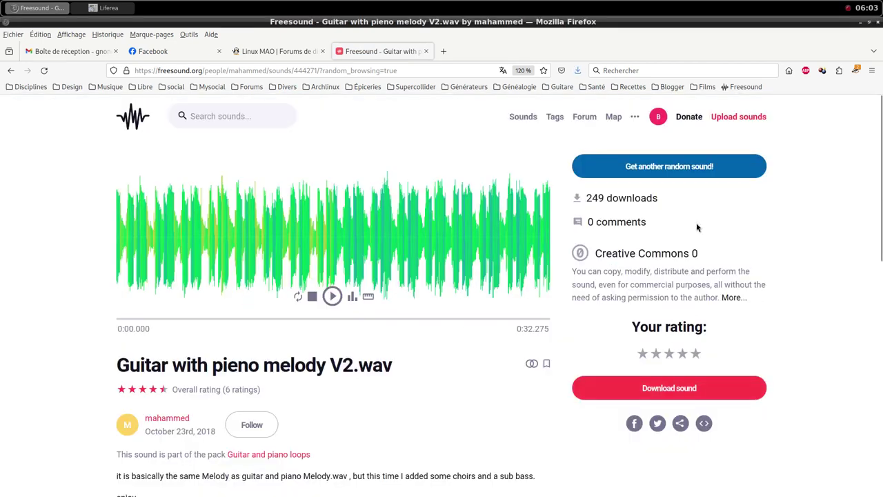
# Step: Switch back to Qtractor's mixer and start a new track, Track 6, with MIDI as its type
pyautogui.middleClick(476, 5)
pyautogui.click(512, 80)
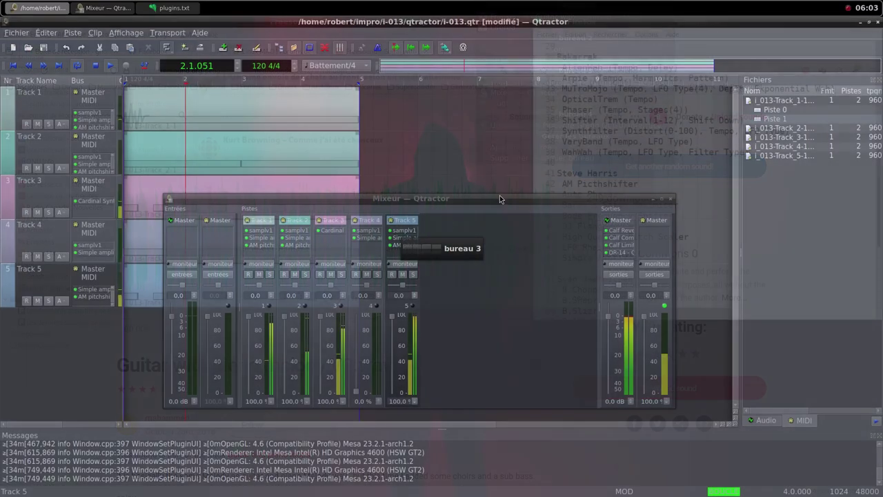
pyautogui.rightClick(451, 300)
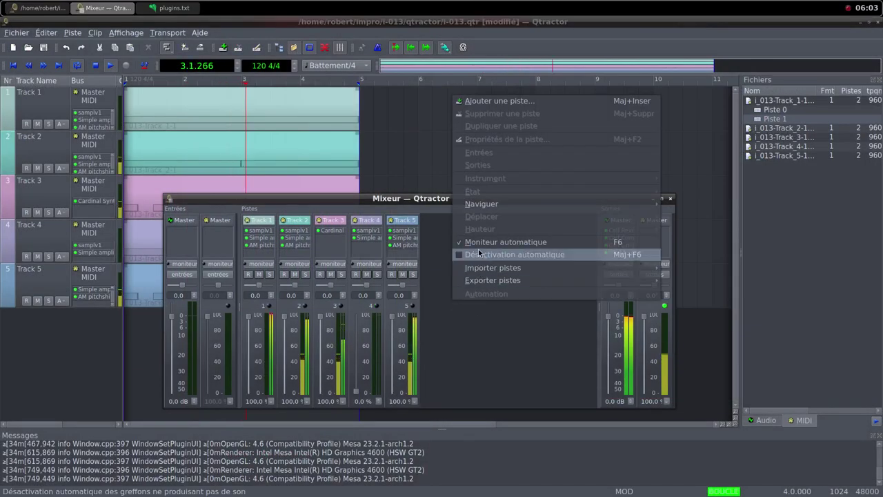
pyautogui.click(499, 101)
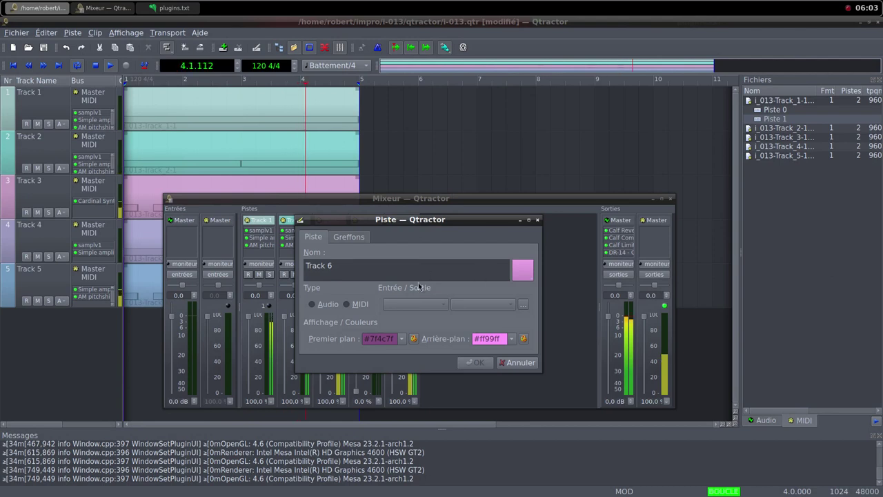
pyautogui.click(348, 304)
# Step: Add the samplv1 sampler plugin to the new Track 6
pyautogui.click(348, 236)
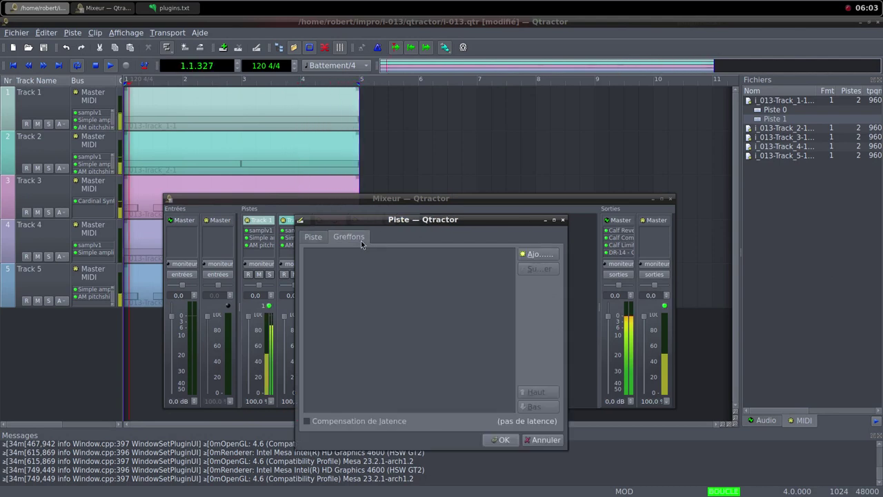
pyautogui.click(538, 253)
pyautogui.write('sam')
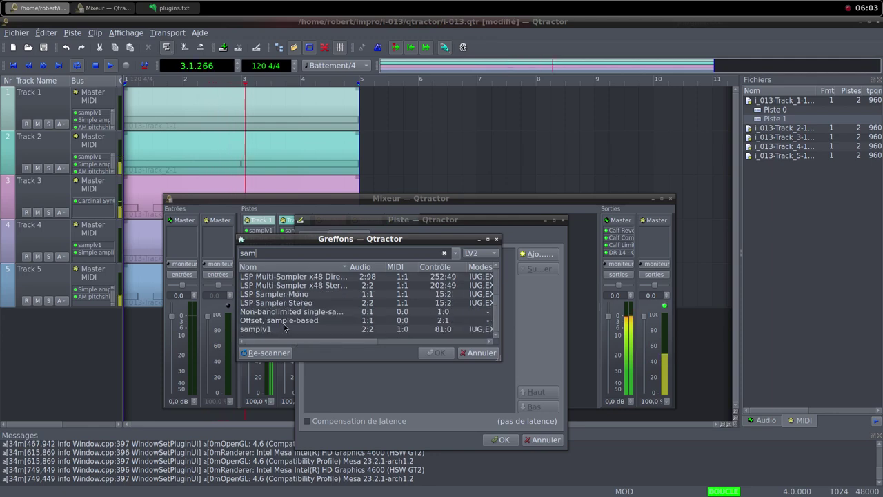
pyautogui.doubleClick(284, 328)
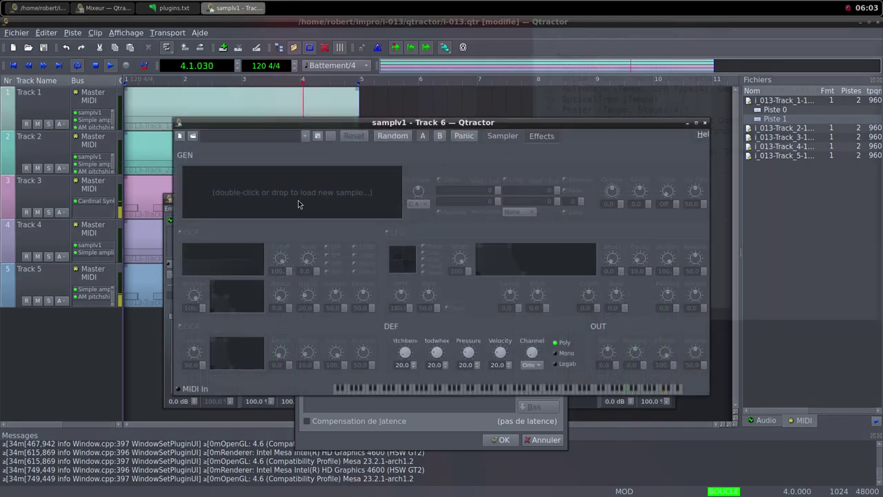
# Step: Load the guitar-with-pieno-melody-v2 WAV file from the i-013 samples folder into Track 6's samplv1
pyautogui.doubleClick(298, 204)
pyautogui.click(525, 160)
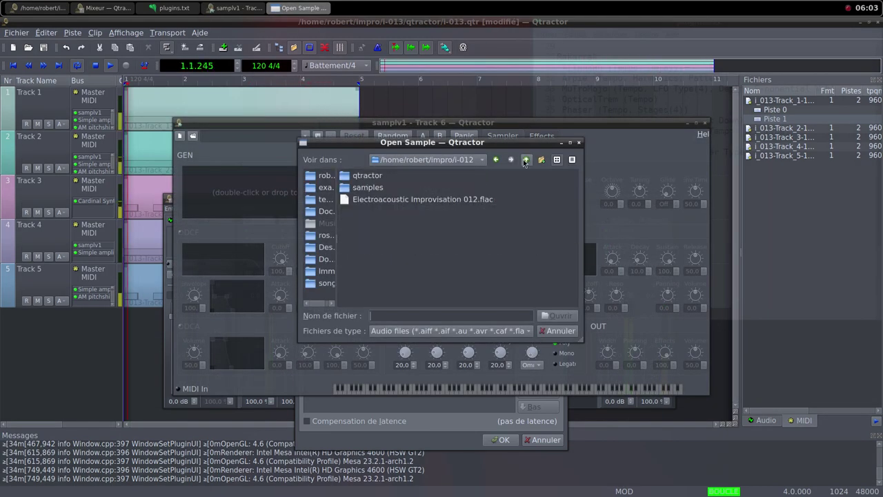
pyautogui.click(525, 160)
pyautogui.doubleClick(412, 199)
pyautogui.click(383, 189)
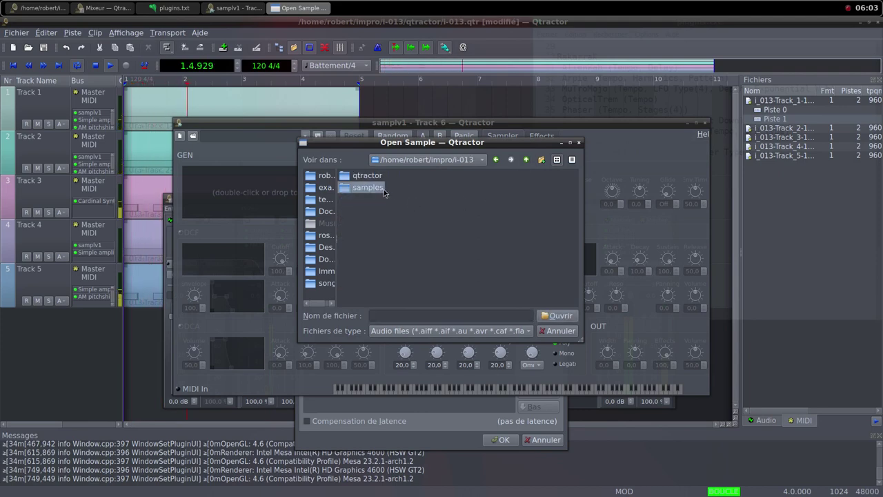
pyautogui.doubleClick(384, 189)
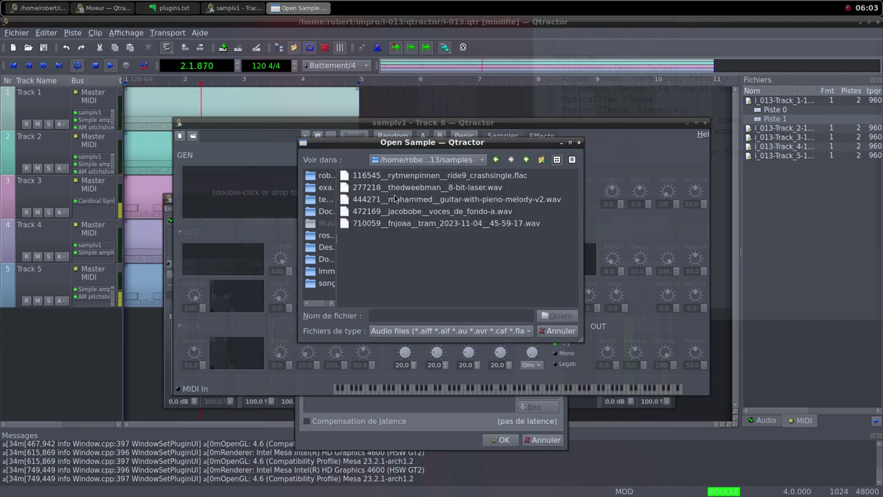
pyautogui.click(476, 199)
pyautogui.click(552, 316)
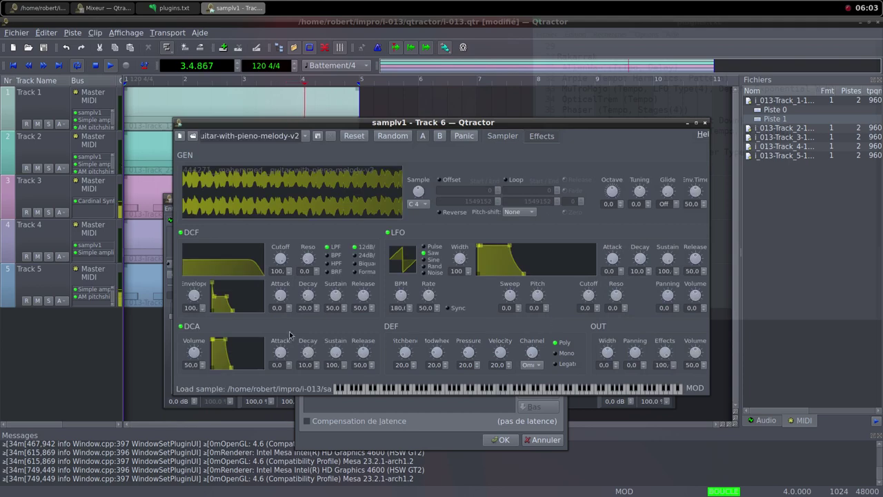
# Step: Set samplv1's DCA volume and output volume to 100 on Track 6, and close the sampler window
pyautogui.moveTo(193, 353); pyautogui.dragTo(202, 363)
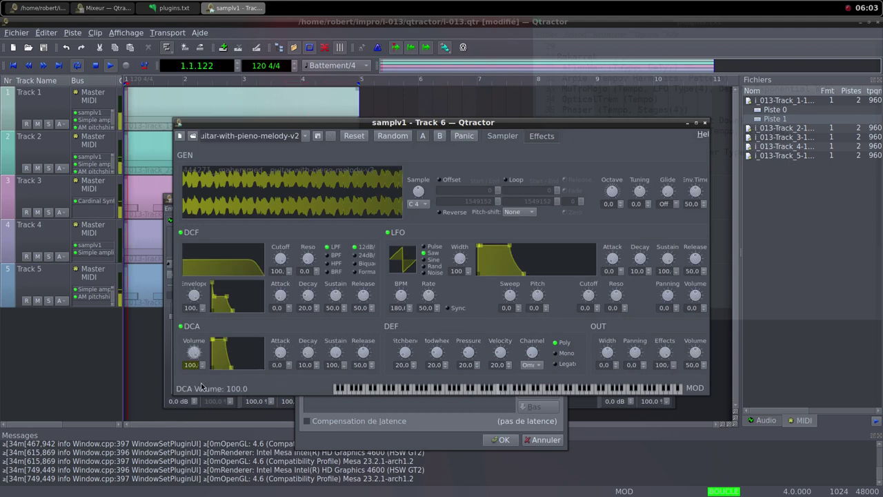
pyautogui.moveTo(695, 353); pyautogui.dragTo(699, 354)
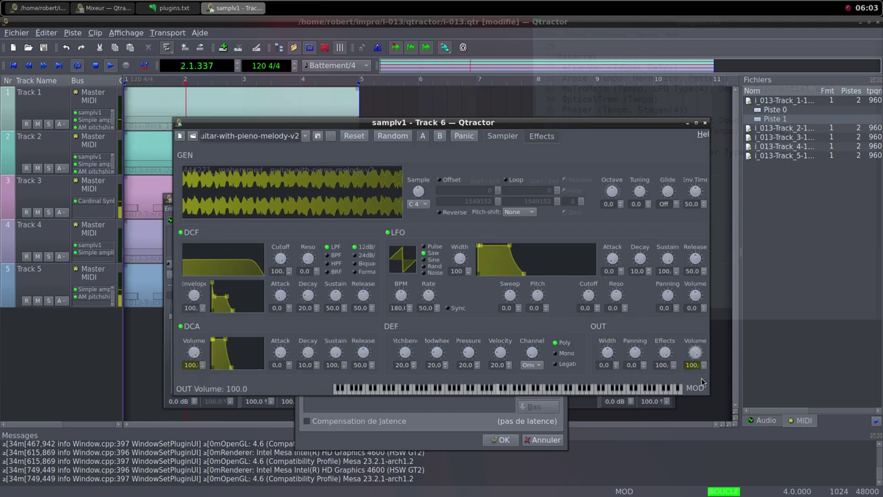
pyautogui.click(704, 124)
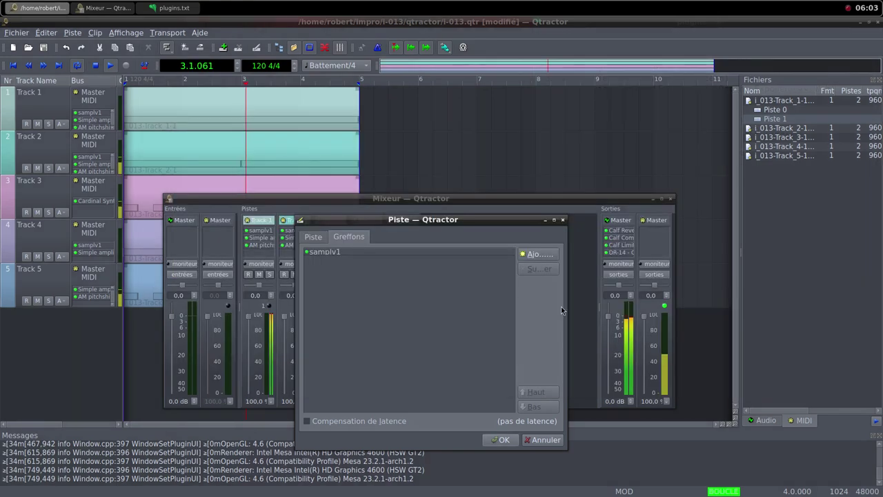
# Step: Add the Simple amplifier plugin after samplv1, leaving its gain at the default, and create Track 6
pyautogui.click(523, 254)
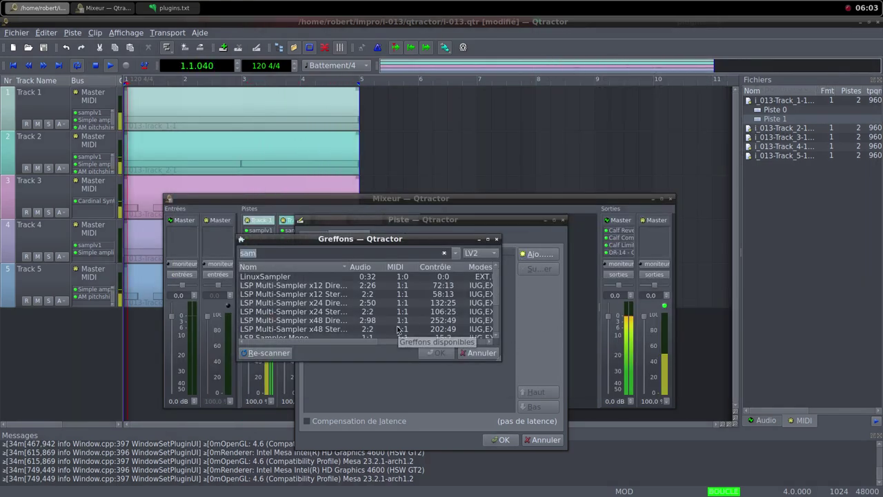
pyautogui.write('si')
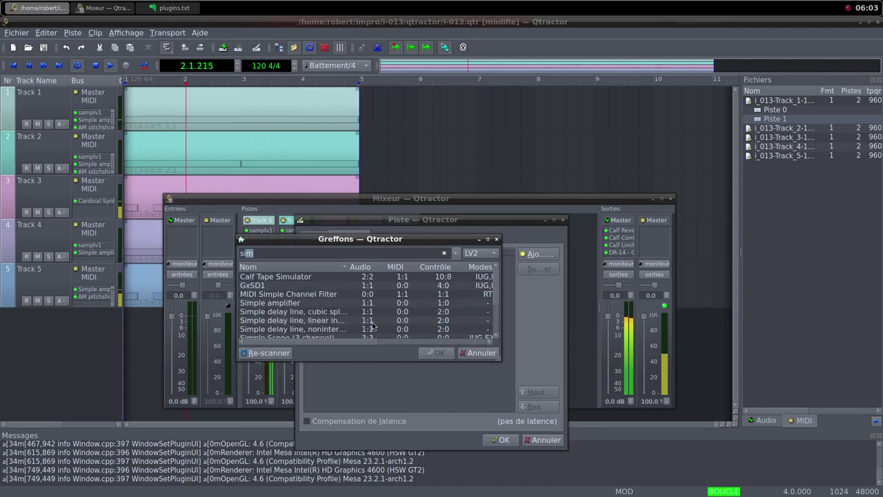
pyautogui.click(321, 304)
pyautogui.click(437, 353)
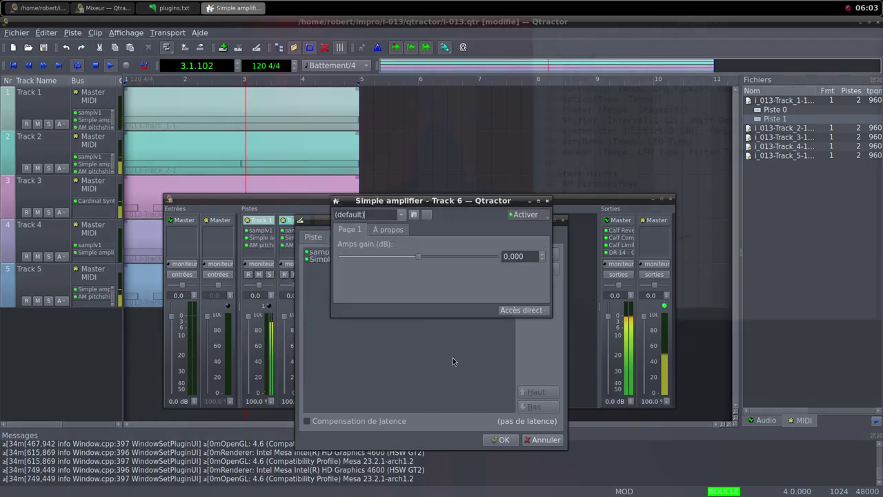
pyautogui.click(547, 200)
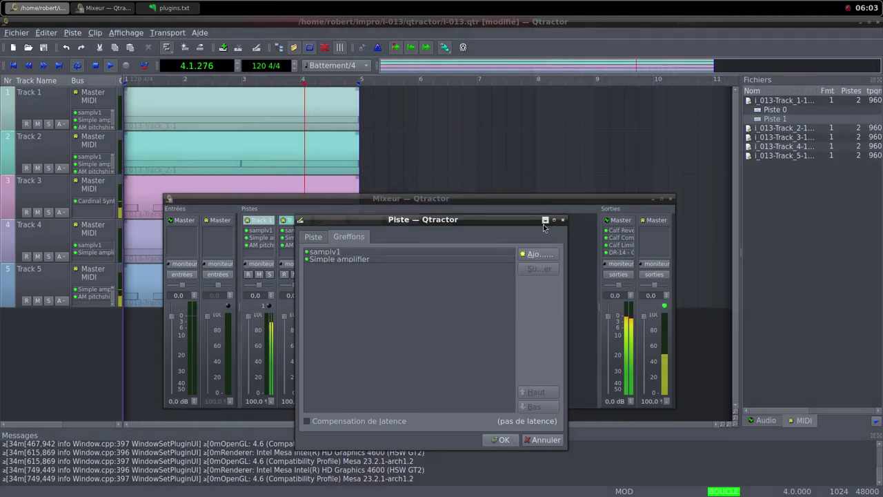
pyautogui.click(501, 439)
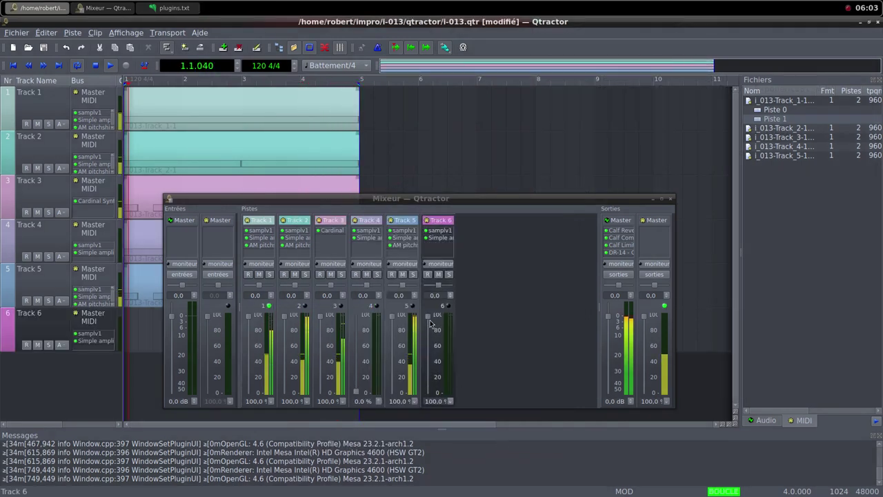
# Step: Lower Track 6's volume to 0% and add the AM pitchshifter plugin with its pitch shift at about 0.345
pyautogui.moveTo(431, 331); pyautogui.dragTo(431, 412)
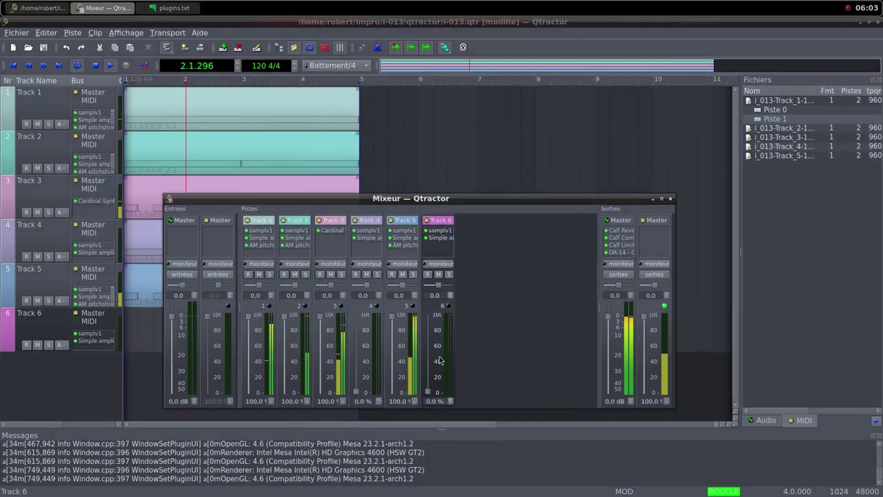
pyautogui.rightClick(436, 250)
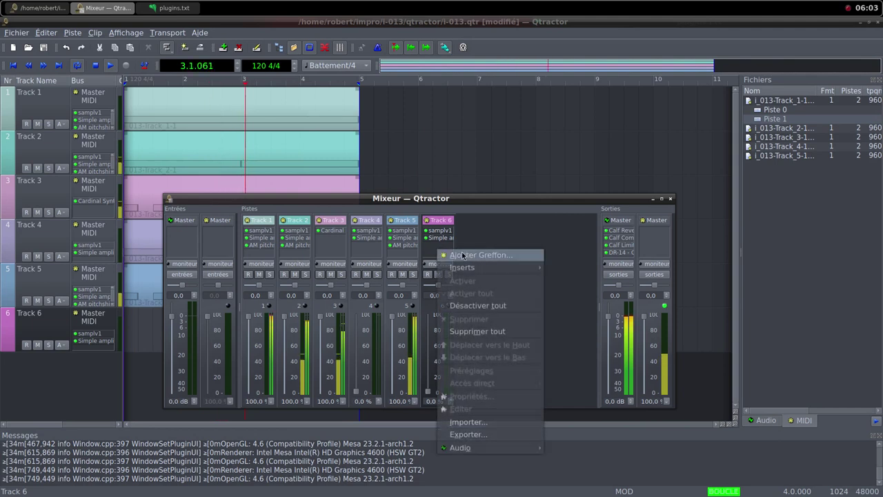
pyautogui.click(473, 256)
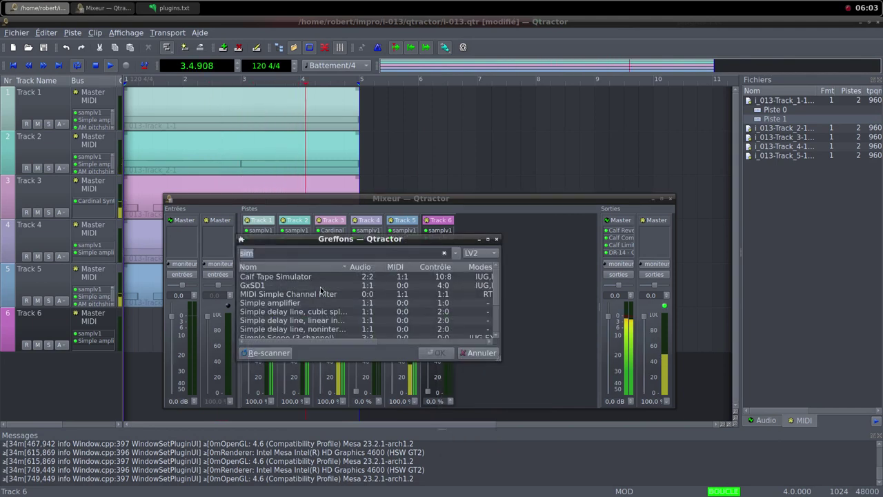
pyautogui.write('pit')
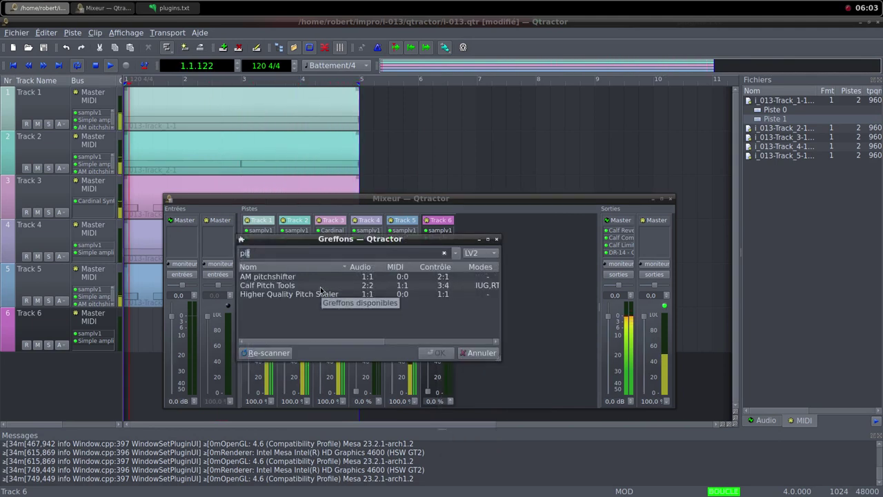
pyautogui.doubleClick(293, 278)
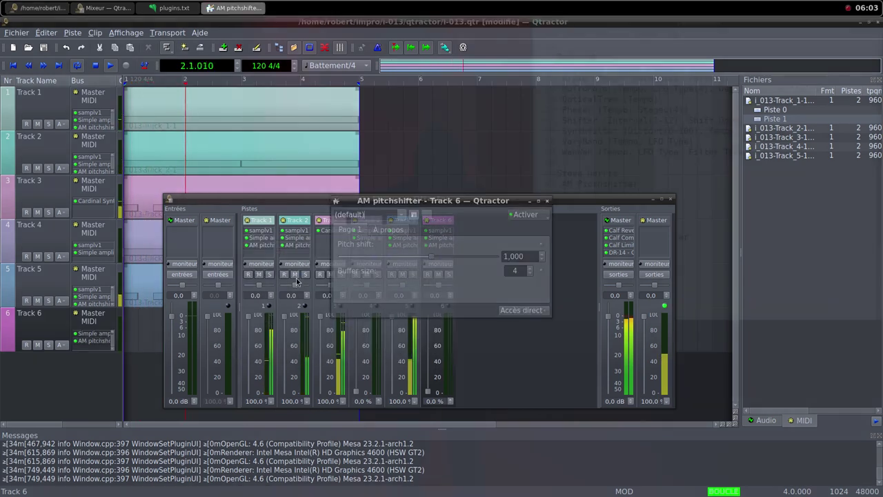
pyautogui.moveTo(424, 258); pyautogui.dragTo(388, 258)
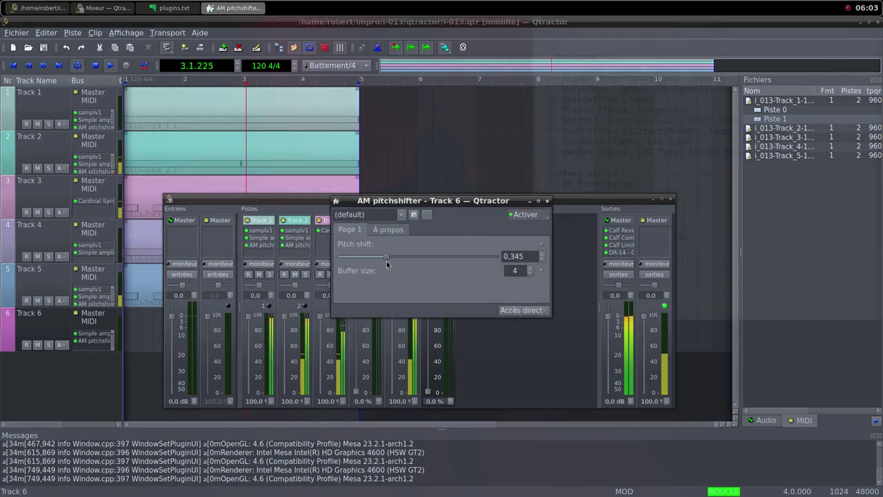
pyautogui.click(547, 201)
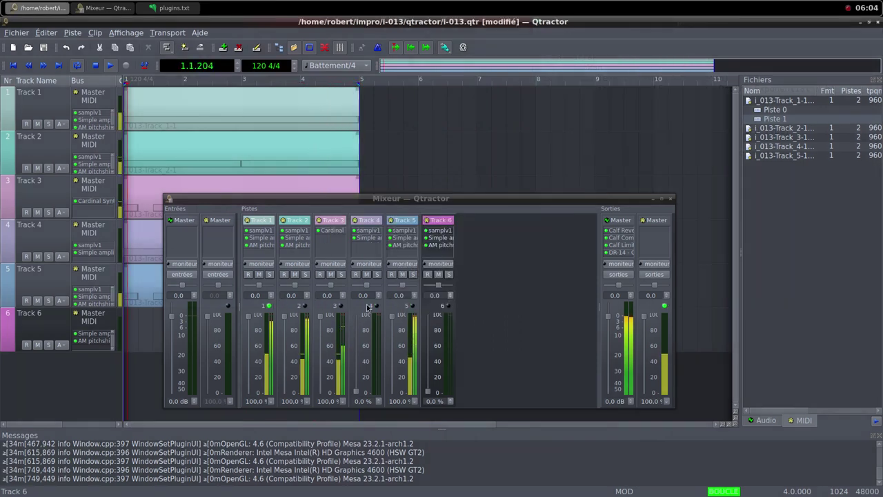
# Step: Lower Track 5's volume to 0% and move its clip's notes at 1.3, 2.3, 3.3 and 4.3 to B3, D#4, F4 and C#4
pyautogui.click(392, 323)
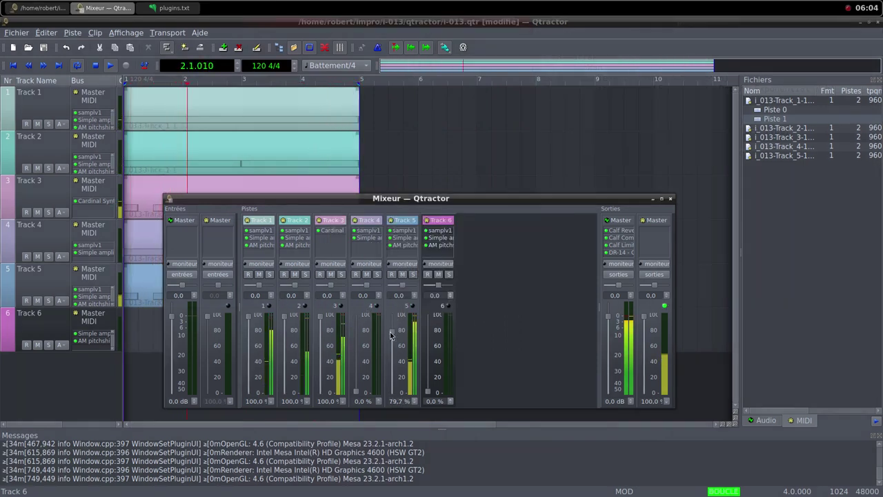
pyautogui.moveTo(392, 323); pyautogui.dragTo(396, 393)
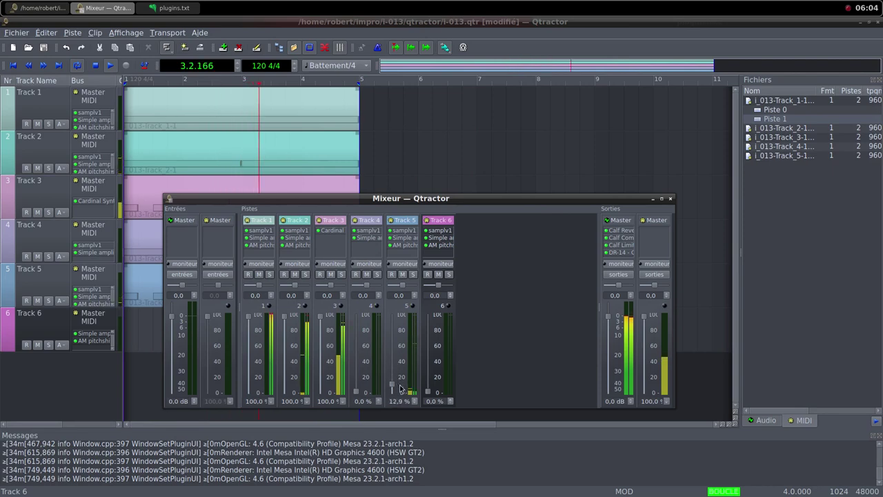
pyautogui.doubleClick(142, 292)
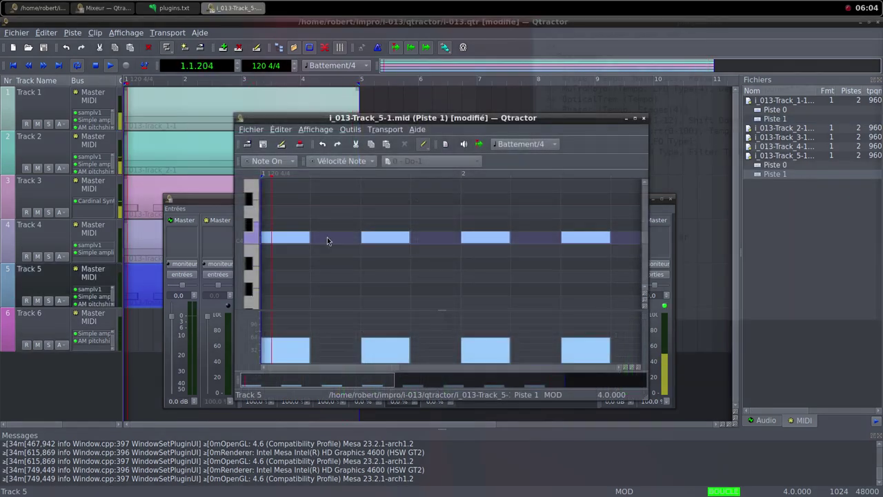
pyautogui.click(635, 119)
pyautogui.scroll(4, 198, 187)
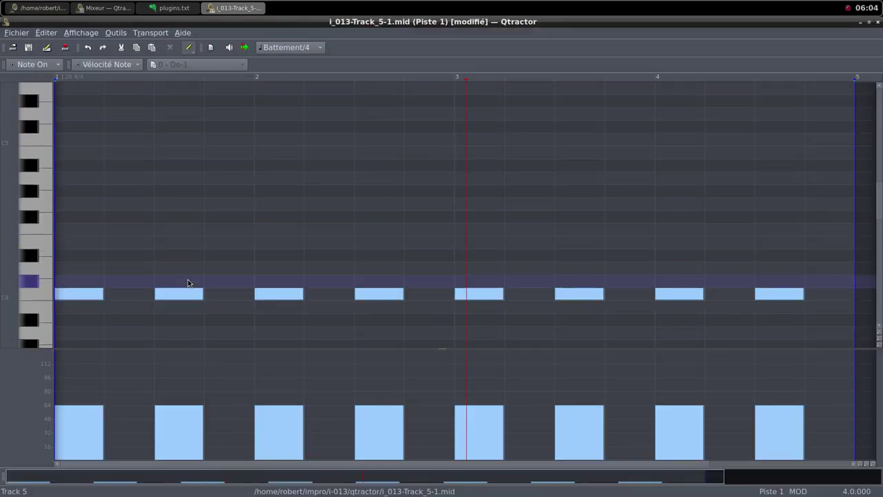
pyautogui.moveTo(183, 293); pyautogui.dragTo(187, 308)
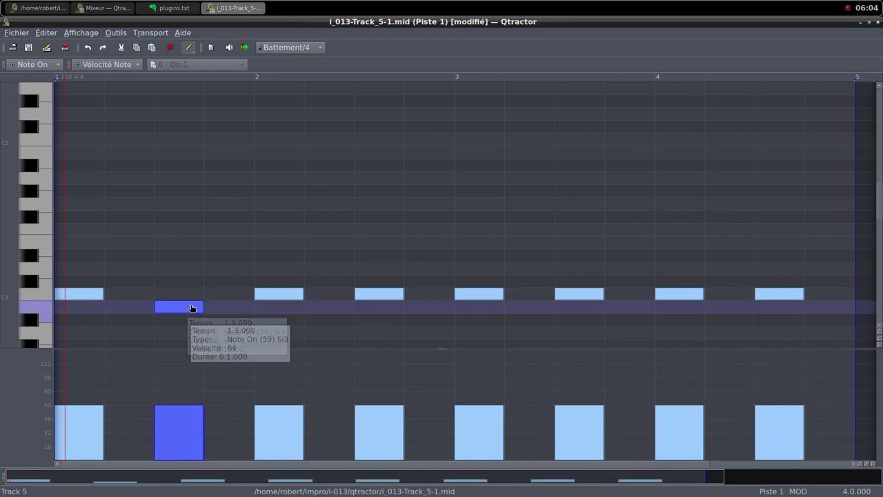
pyautogui.moveTo(378, 294); pyautogui.dragTo(384, 256)
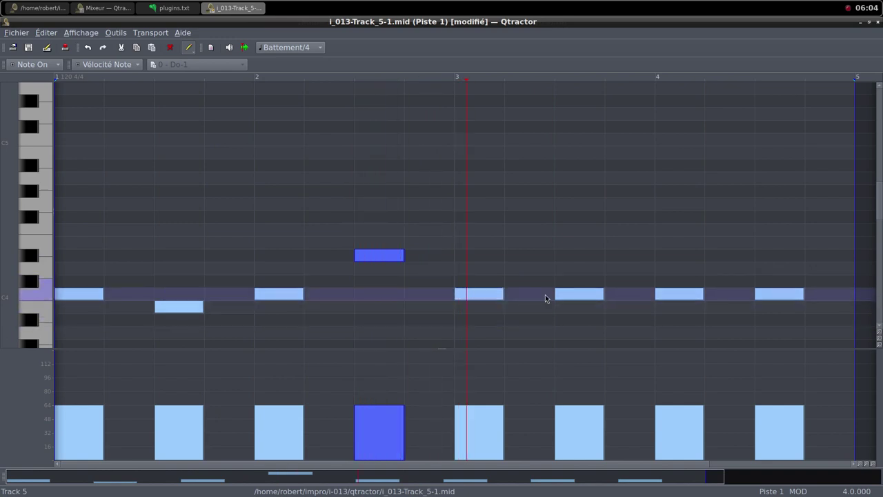
pyautogui.moveTo(580, 295); pyautogui.dragTo(579, 231)
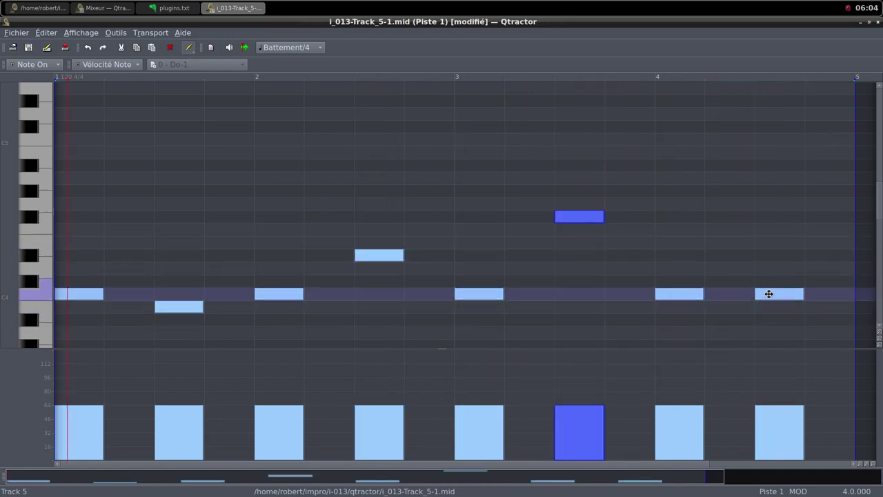
pyautogui.moveTo(768, 294)
pyautogui.mouseDown()
pyautogui.moveTo(769, 265)
pyautogui.moveTo(772, 285)
pyautogui.mouseUp()
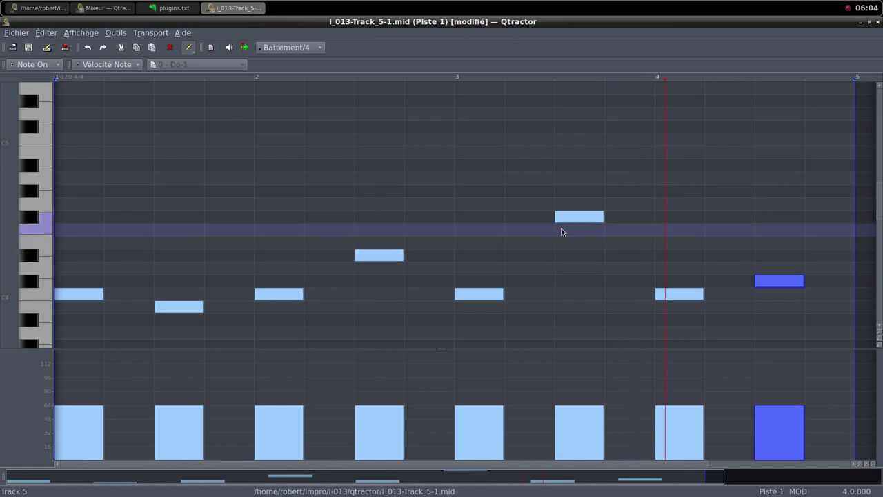
pyautogui.moveTo(574, 219); pyautogui.dragTo(576, 231)
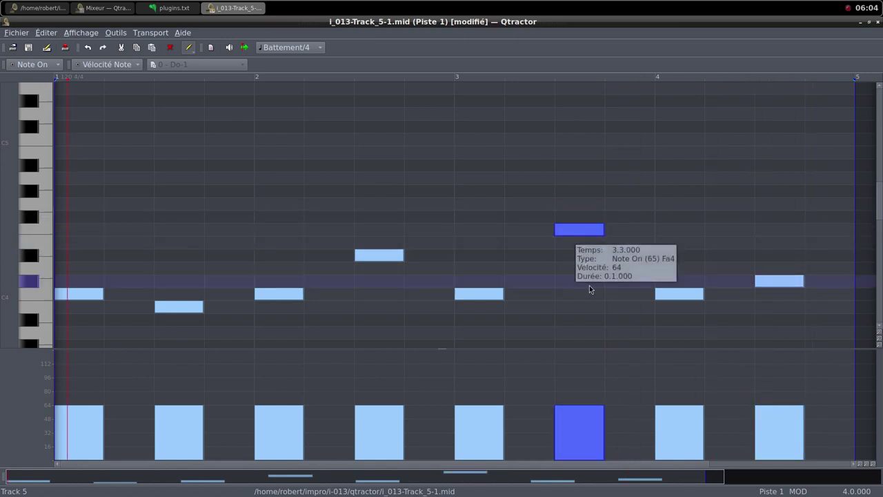
pyautogui.click(878, 22)
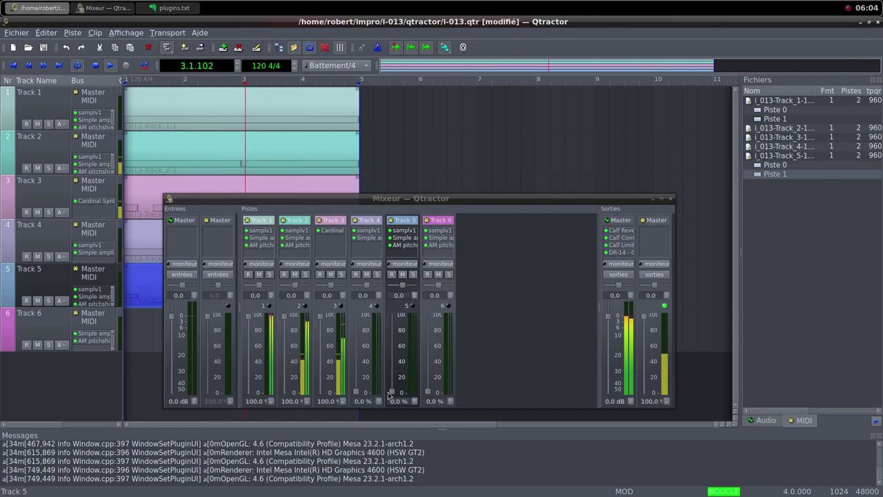
# Step: Raise the volumes of Track 5 and Track 4 to 100% in the mixer
pyautogui.moveTo(390, 395); pyautogui.dragTo(398, 315)
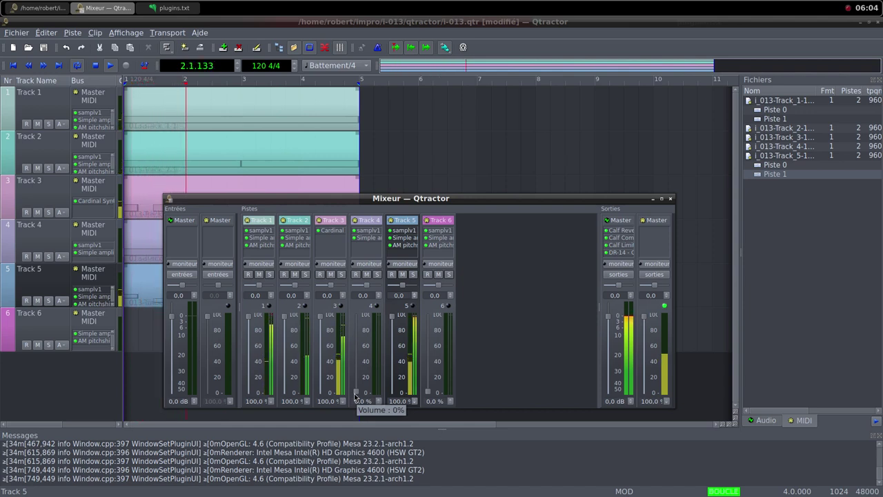
pyautogui.moveTo(355, 396); pyautogui.dragTo(362, 337)
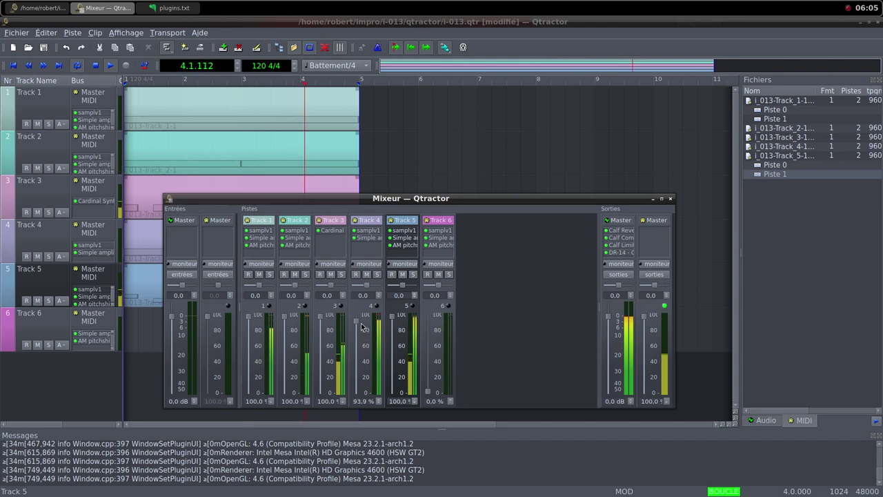
pyautogui.moveTo(360, 322); pyautogui.dragTo(361, 314)
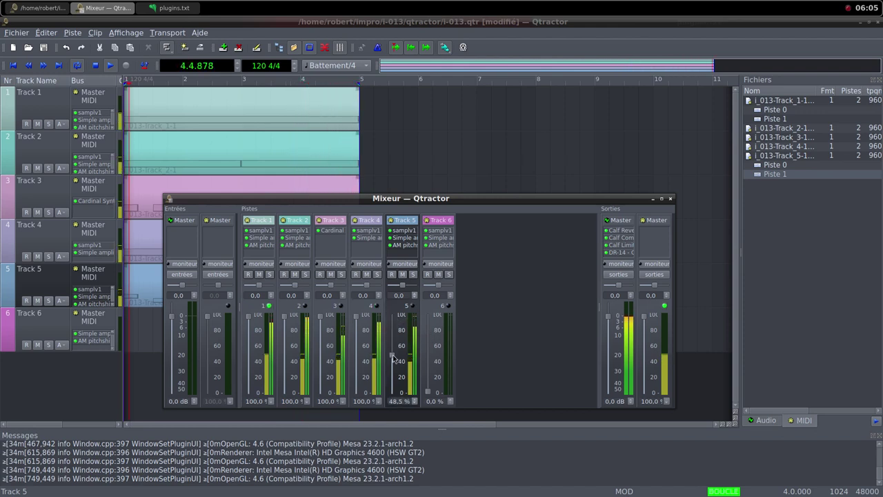
# Step: Lower Track 5's volume to 0%, check Track 6's samplv1 settings, and set Track 6's volume to 100%
pyautogui.moveTo(394, 317); pyautogui.dragTo(394, 393)
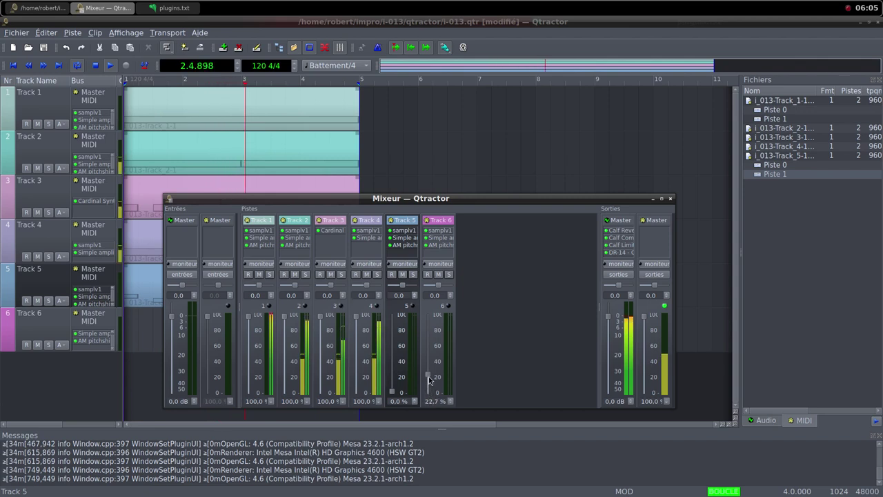
pyautogui.moveTo(428, 396)
pyautogui.mouseDown()
pyautogui.moveTo(428, 325)
pyautogui.moveTo(427, 412)
pyautogui.mouseUp()
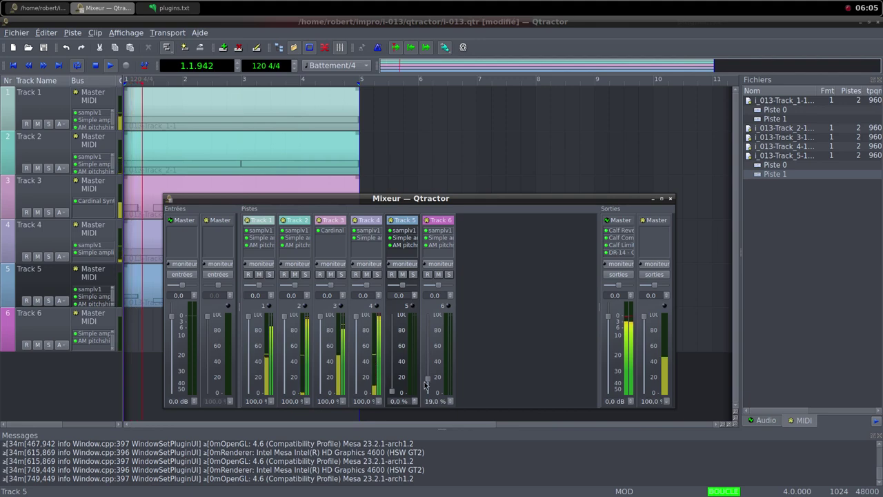
pyautogui.doubleClick(436, 232)
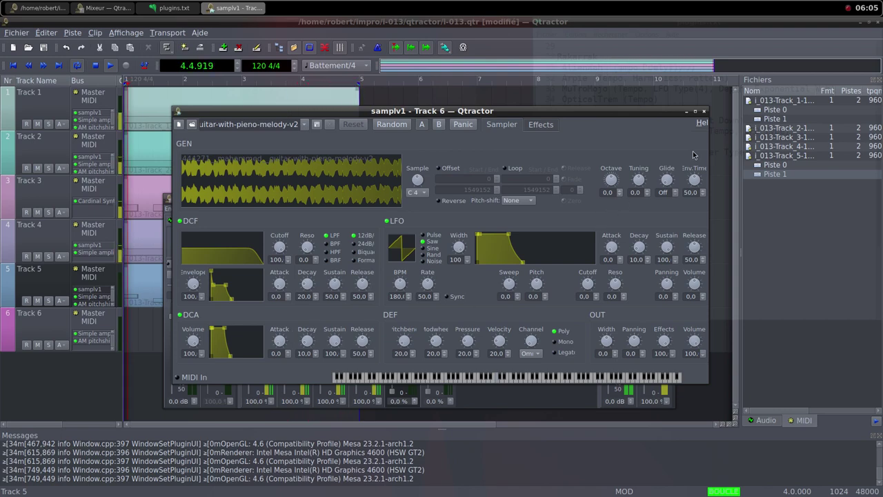
pyautogui.click(704, 112)
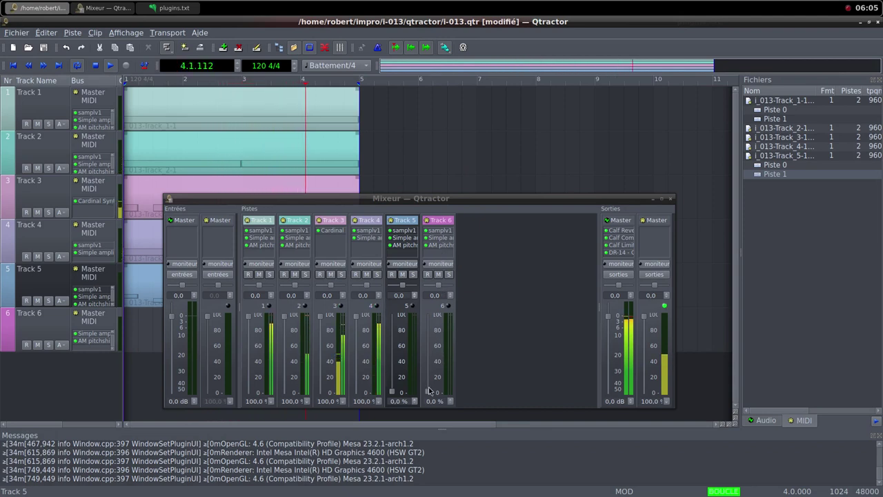
pyautogui.moveTo(428, 391); pyautogui.dragTo(425, 314)
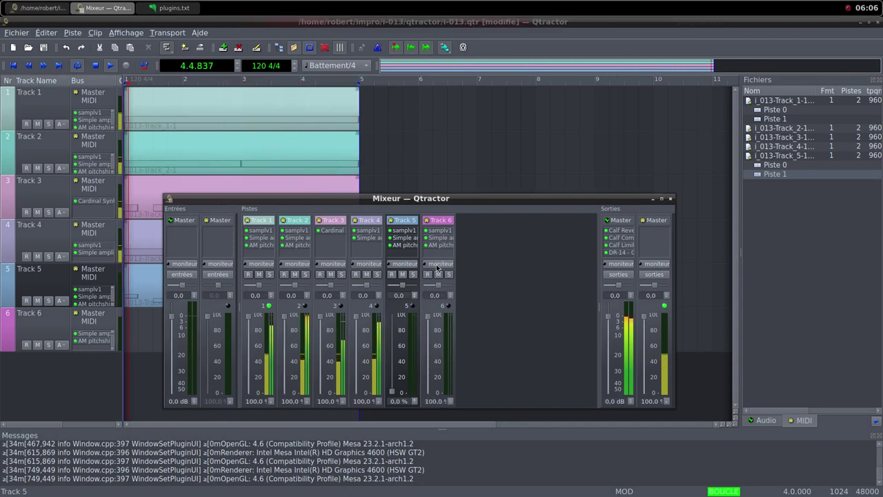
# Step: Set the gain of Track 6's Simple amplifier to about 1.036 dB and close the plugin window
pyautogui.doubleClick(439, 238)
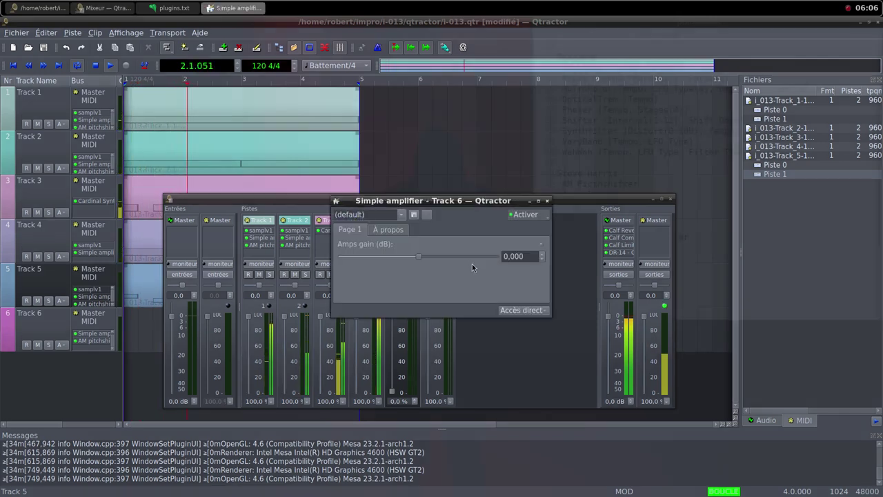
pyautogui.moveTo(420, 257)
pyautogui.mouseDown()
pyautogui.moveTo(478, 262)
pyautogui.moveTo(398, 271)
pyautogui.moveTo(419, 276)
pyautogui.moveTo(484, 256)
pyautogui.moveTo(419, 259)
pyautogui.mouseUp()
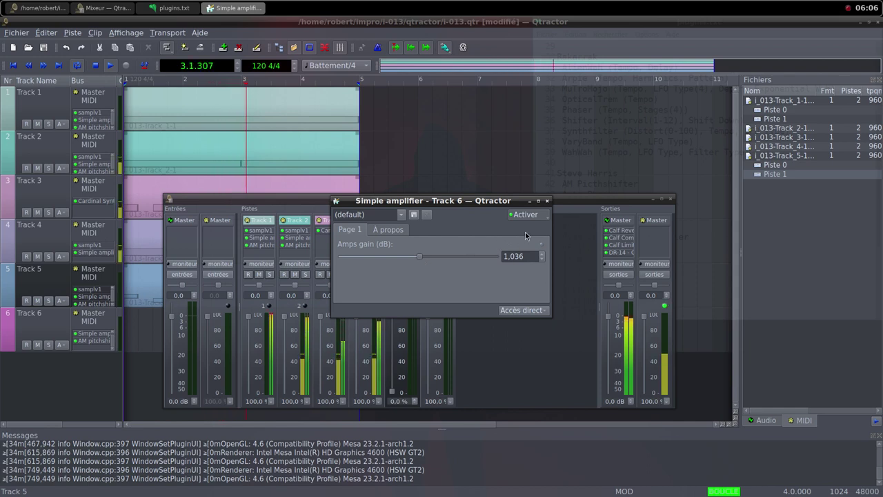
pyautogui.click(547, 201)
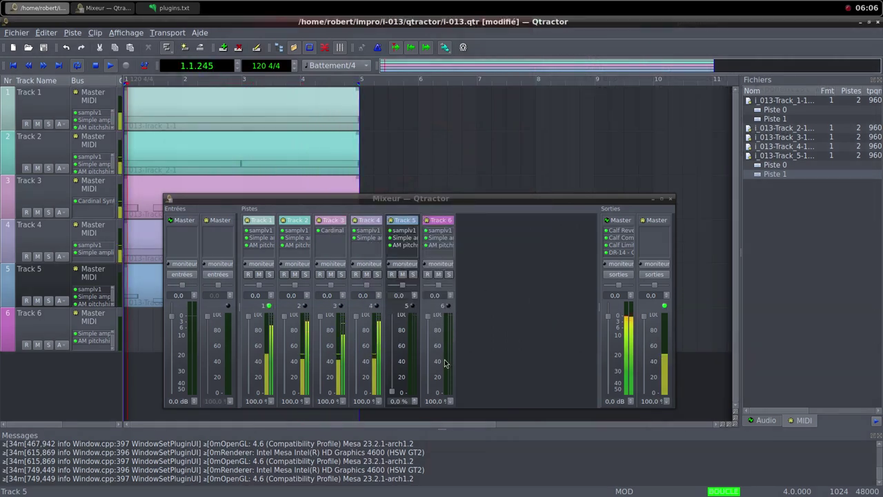
# Step: Remove the AM pitchshifter plugin from Track 6 and set the track's volume to 100%
pyautogui.click(442, 249)
pyautogui.rightClick(443, 249)
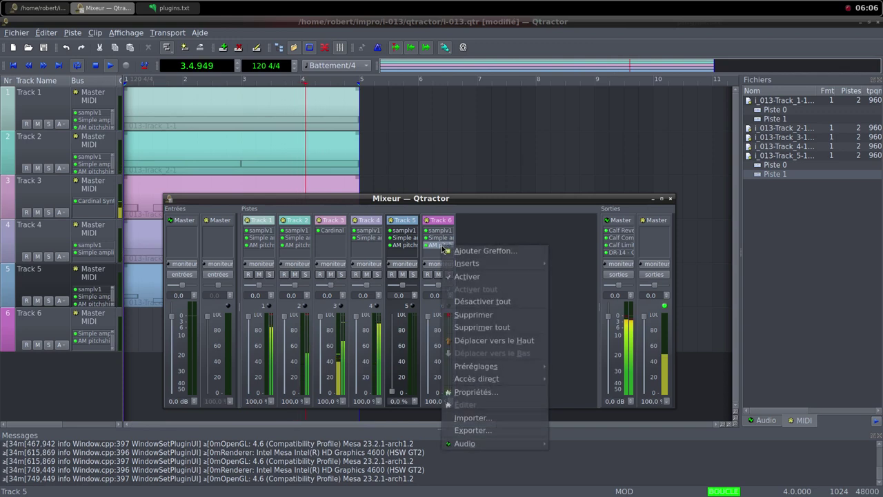
pyautogui.click(465, 314)
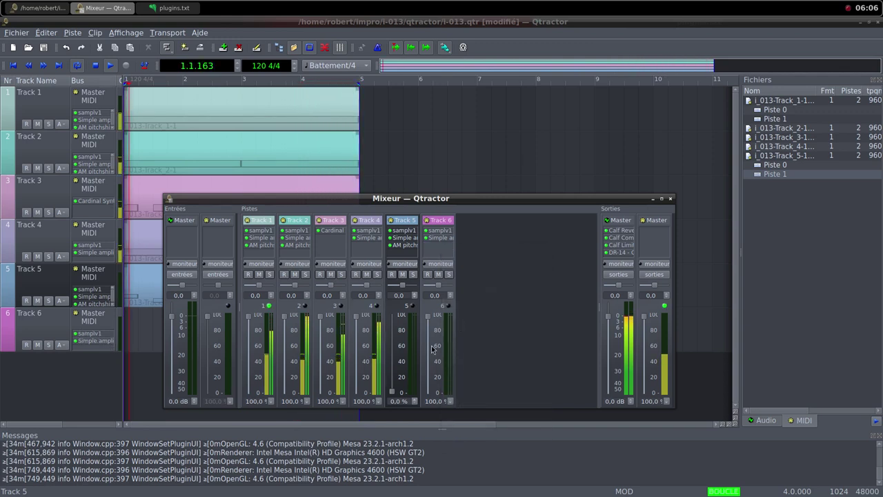
pyautogui.moveTo(429, 392); pyautogui.dragTo(434, 310)
# Step: Switch to Firefox and download the Freesound sample "convoluted back to back loop 60 bpm 1f.wav" into the i-013 samples folder
pyautogui.click(545, 4)
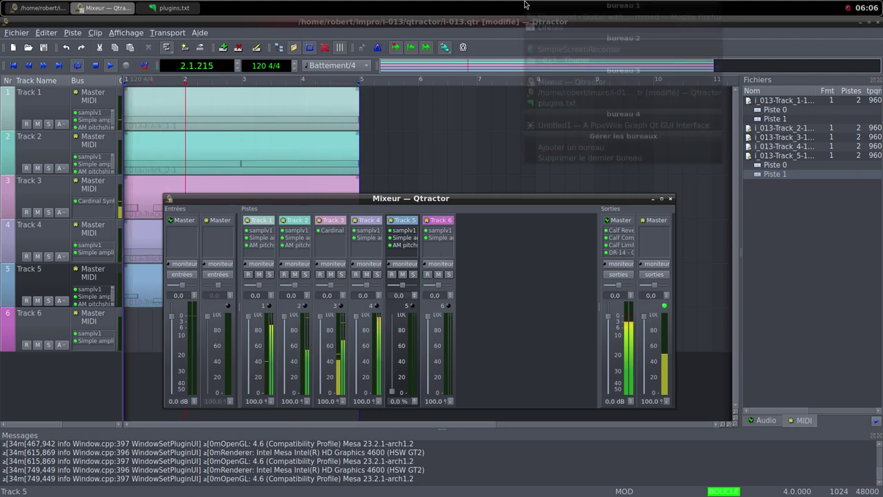
pyautogui.click(587, 21)
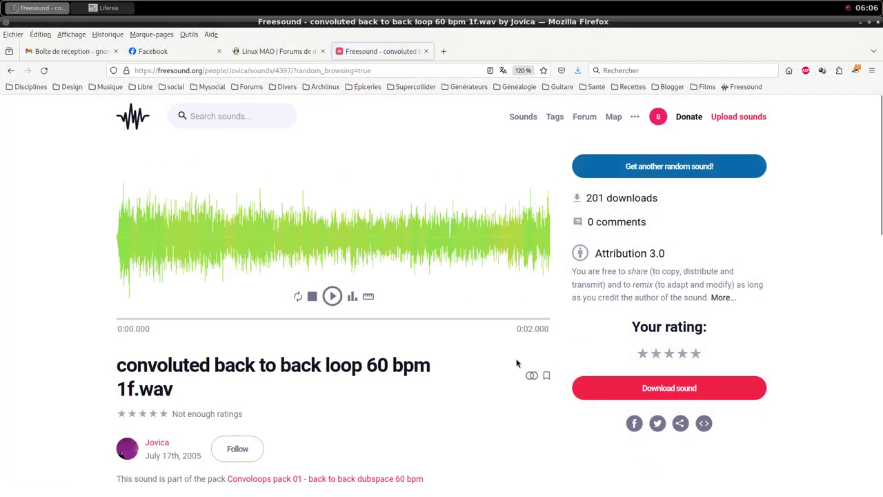
pyautogui.scroll(-2, 517, 363)
pyautogui.scroll(-4, 517, 363)
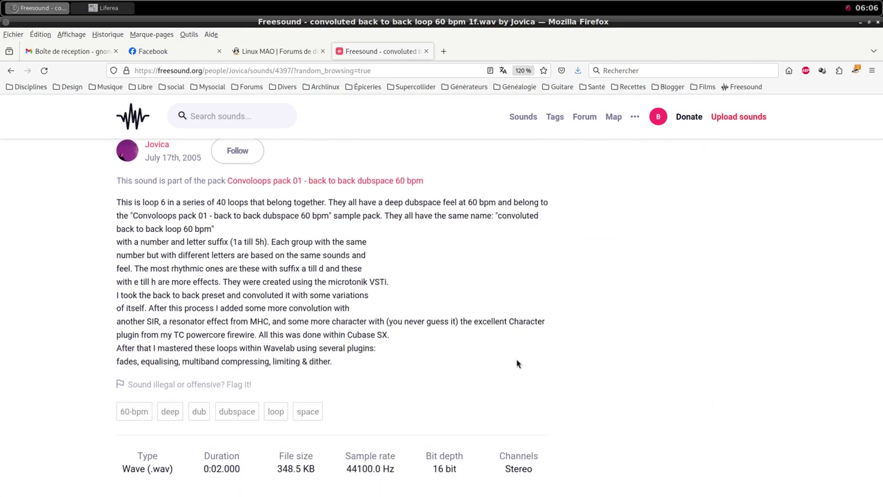
pyautogui.scroll(5, 517, 364)
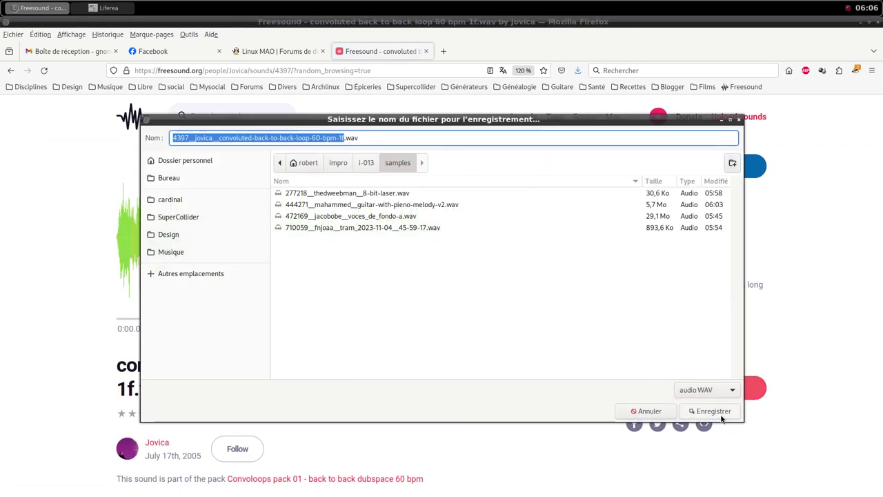
pyautogui.click(720, 414)
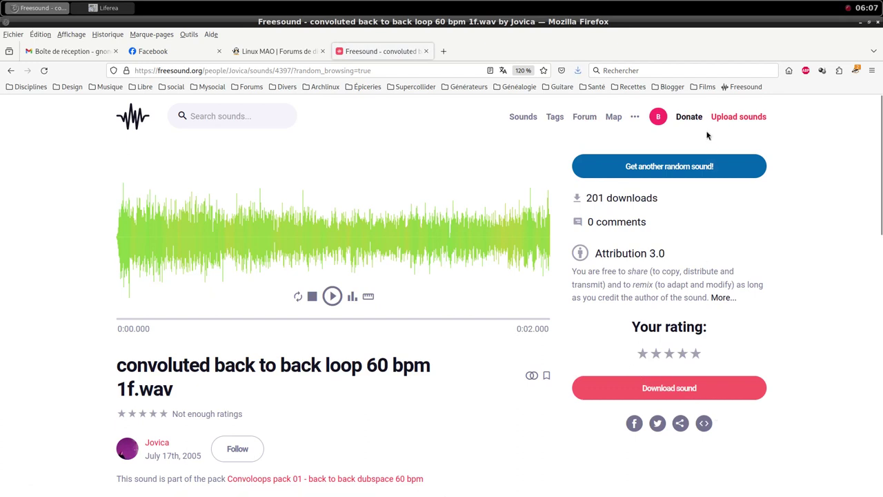
# Step: Switch to Qtractor and start adding a new MIDI track named Track 7, bringing up its plugin list
pyautogui.click(582, 5)
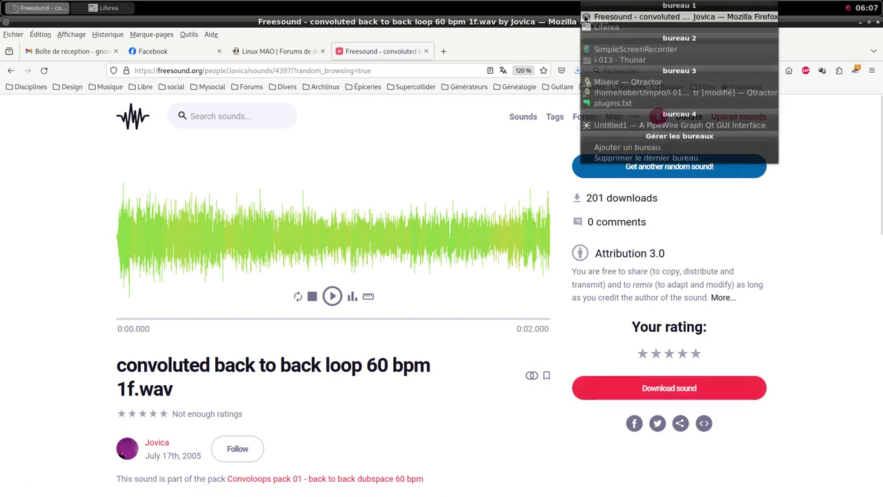
pyautogui.click(600, 88)
pyautogui.rightClick(442, 269)
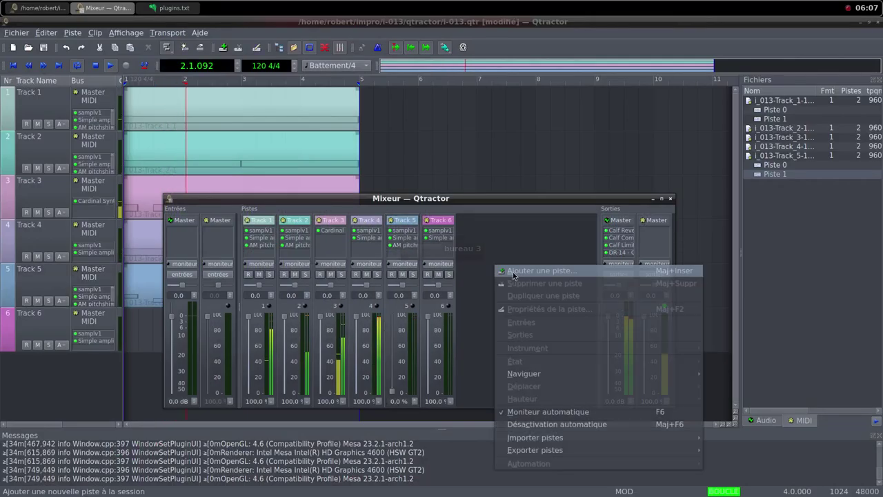
pyautogui.click(476, 272)
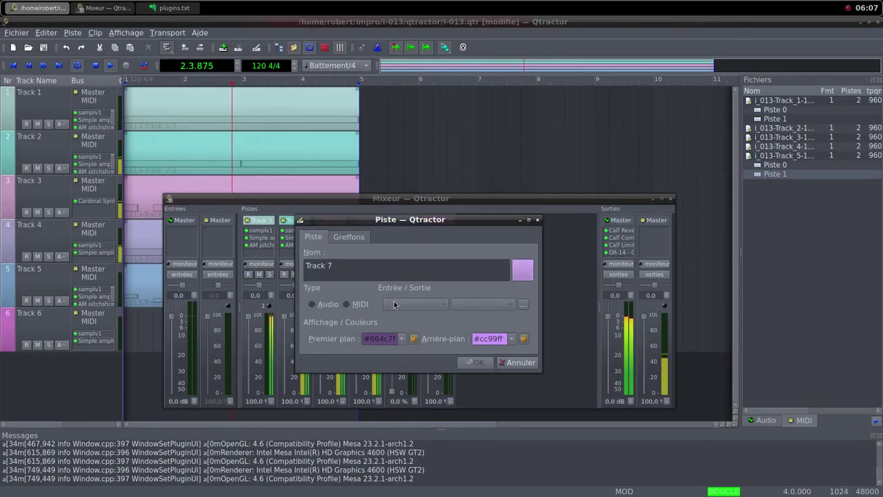
pyautogui.click(347, 304)
pyautogui.click(352, 238)
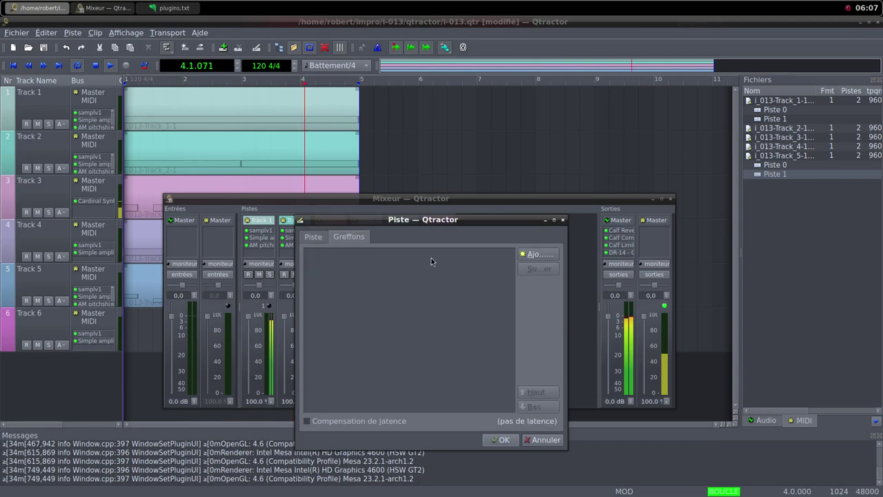
# Step: Find the samplv1 LV2 plugin and add it to Track 7
pyautogui.click(522, 256)
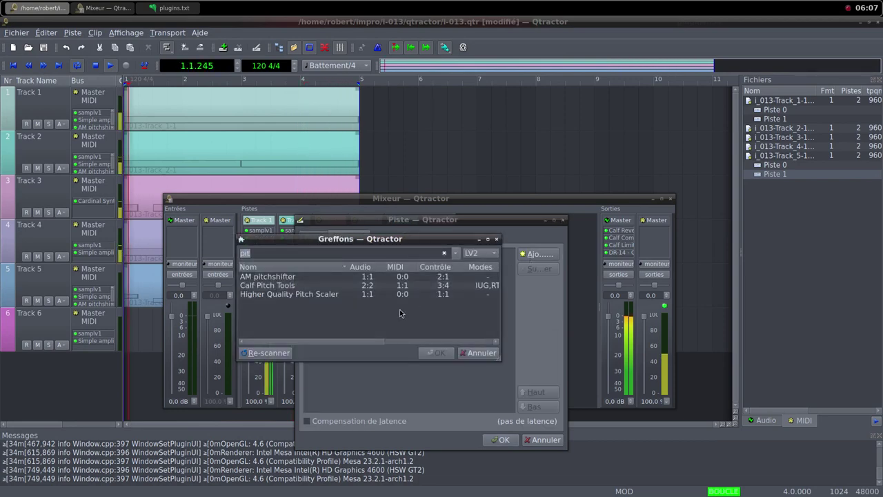
pyautogui.write('sam')
pyautogui.scroll(-2, 322, 309)
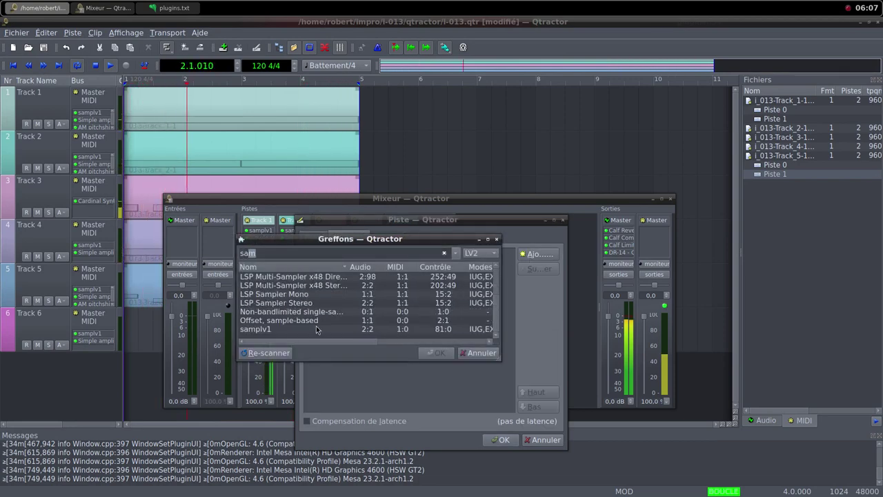
pyautogui.click(319, 328)
pyautogui.doubleClick(319, 328)
# Step: Load the sample "convoluted-back-to-back-loop-60-bpm-1f.wav" from the i-013 samples folder into Track 7's samplv1
pyautogui.doubleClick(299, 193)
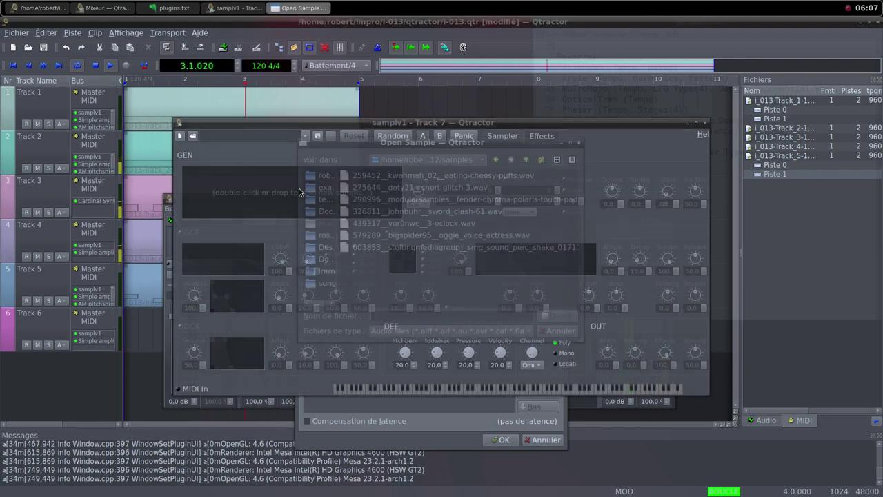
pyautogui.click(524, 160)
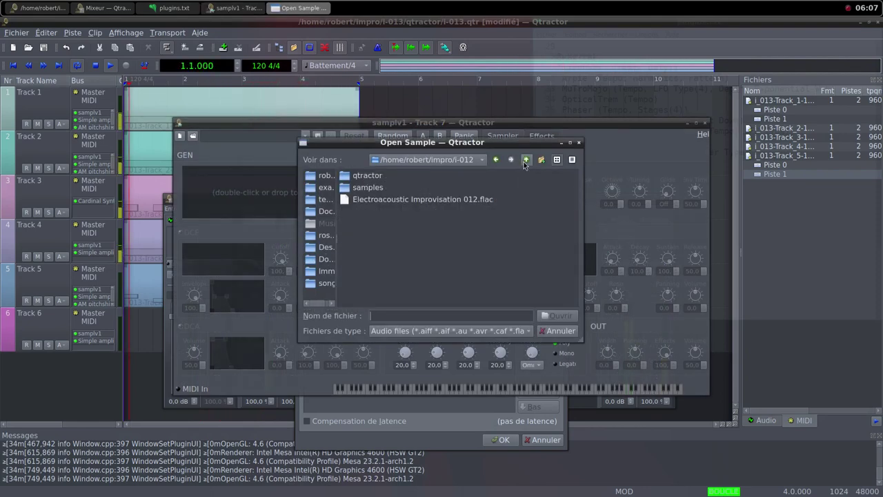
pyautogui.click(525, 161)
pyautogui.doubleClick(400, 202)
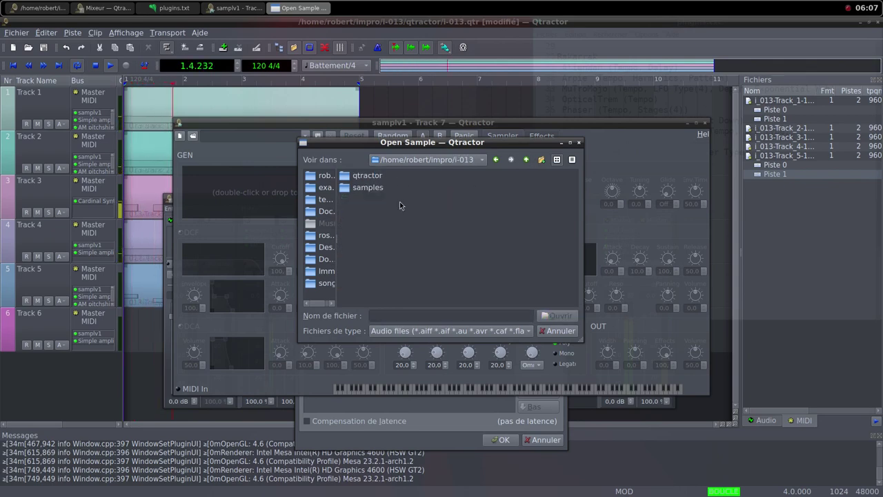
pyautogui.doubleClick(357, 188)
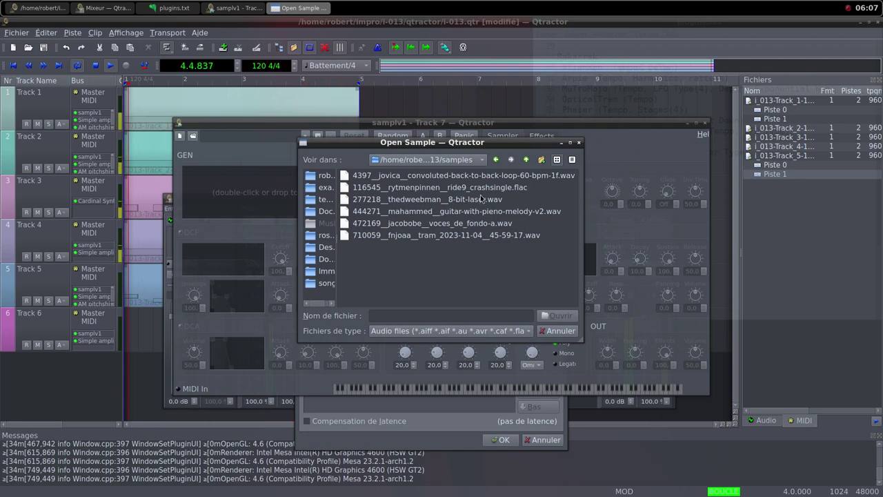
pyautogui.click(469, 175)
pyautogui.click(556, 315)
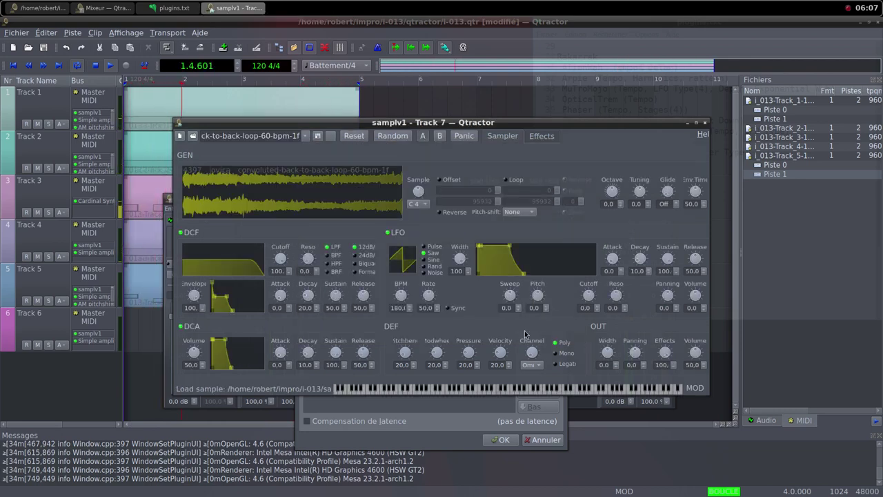
# Step: Raise samplv1's DCA volume to 100 and its output volume to about 91, and close the plugin window
pyautogui.moveTo(197, 354); pyautogui.dragTo(206, 369)
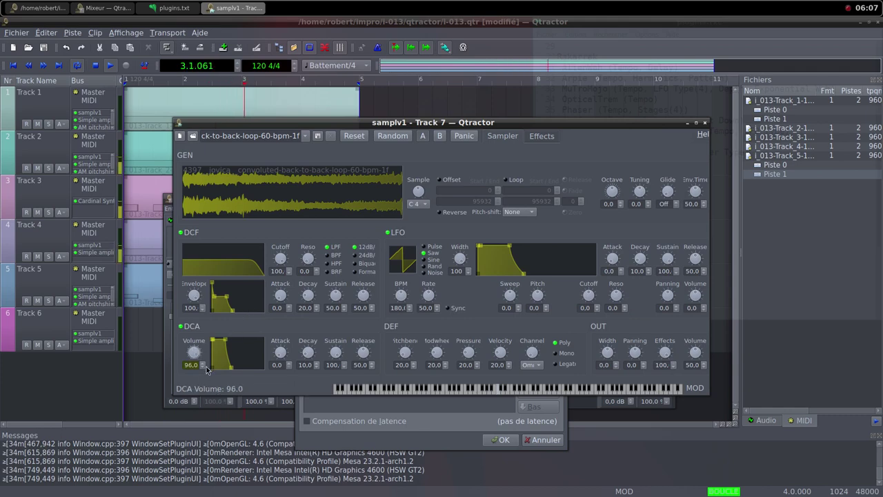
pyautogui.moveTo(703, 352); pyautogui.dragTo(703, 363)
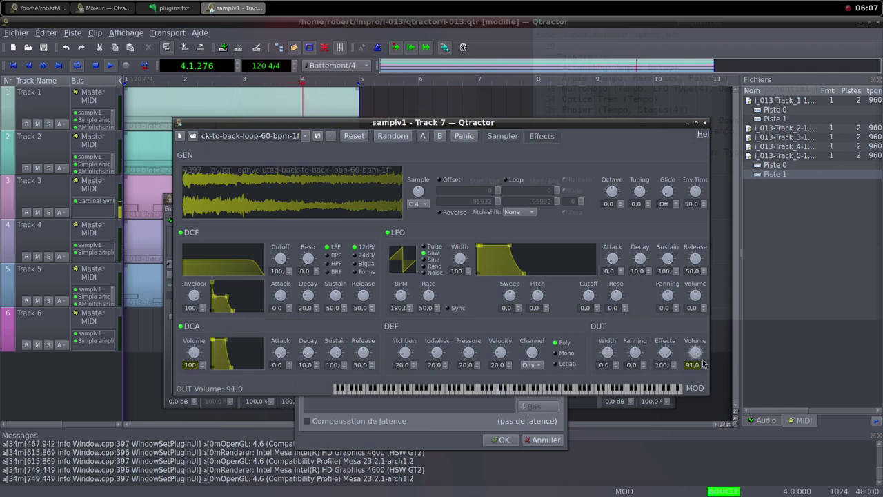
pyautogui.click(705, 123)
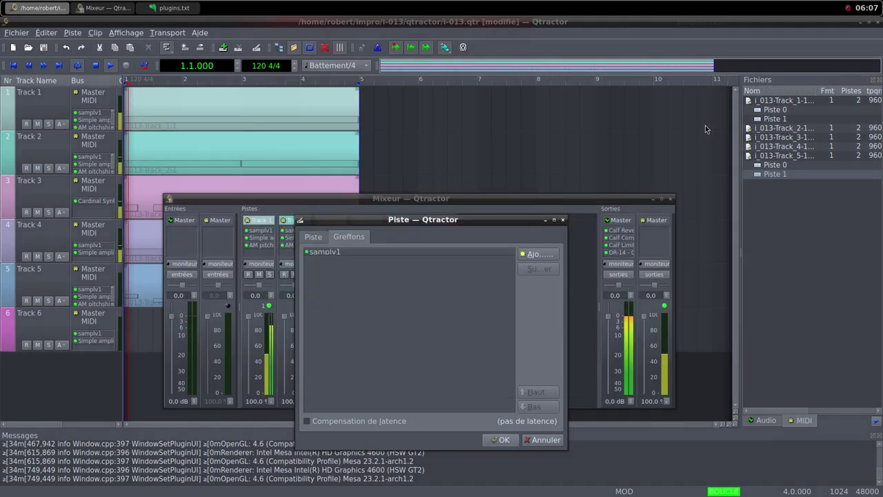
# Step: Add the Simple amplifier plugin to Track 7 at its default gain and confirm the new track
pyautogui.click(529, 254)
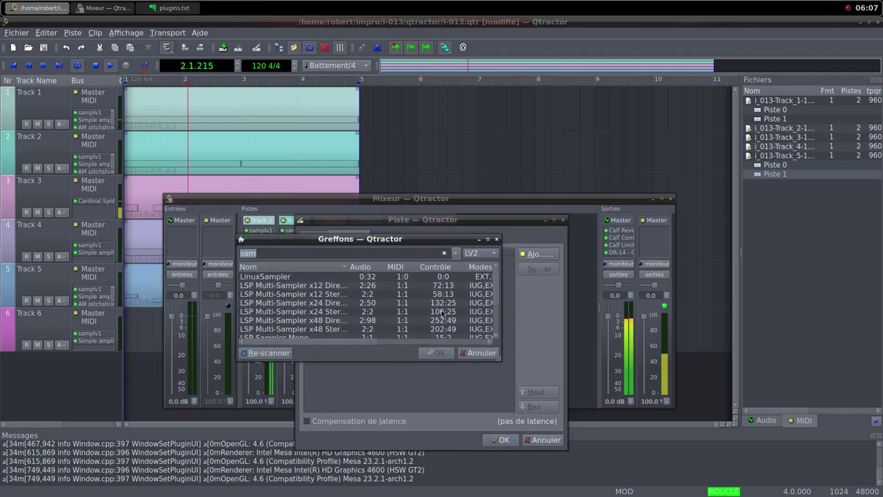
pyautogui.write('si')
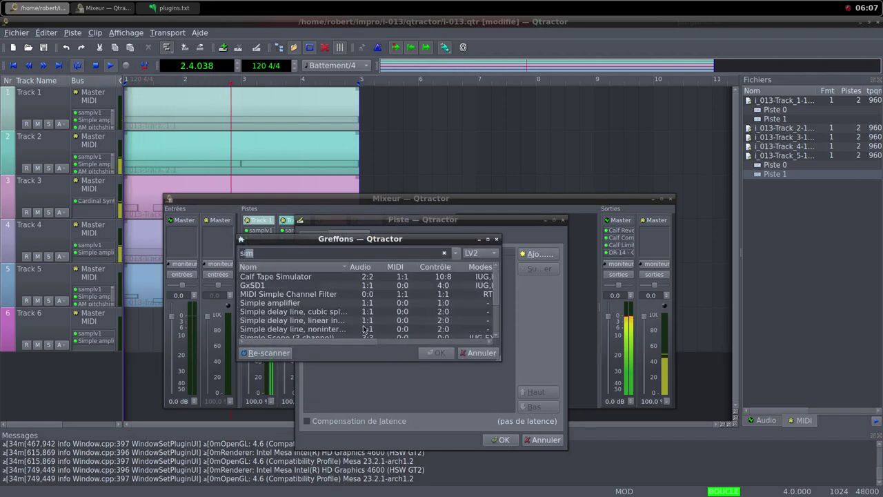
pyautogui.doubleClick(299, 308)
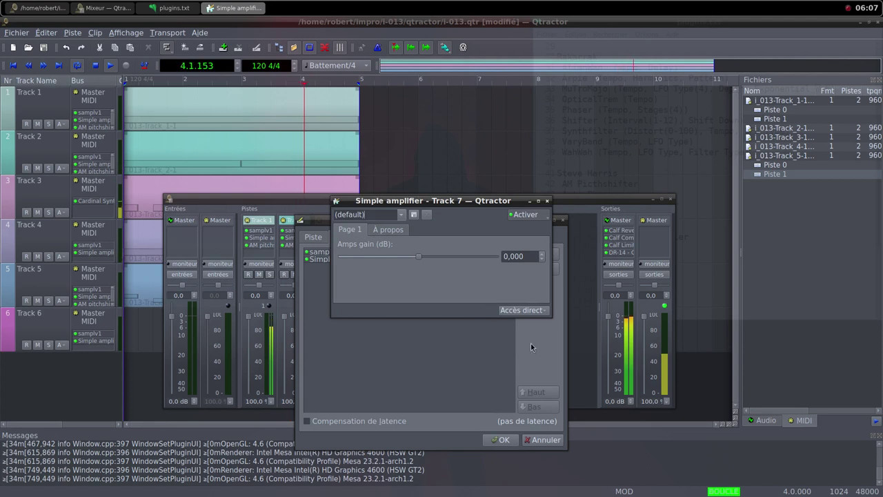
pyautogui.click(548, 201)
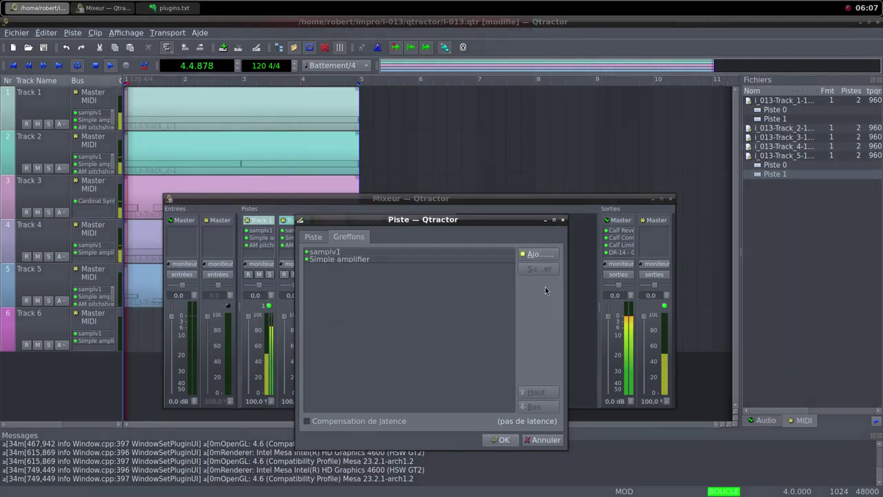
pyautogui.click(503, 439)
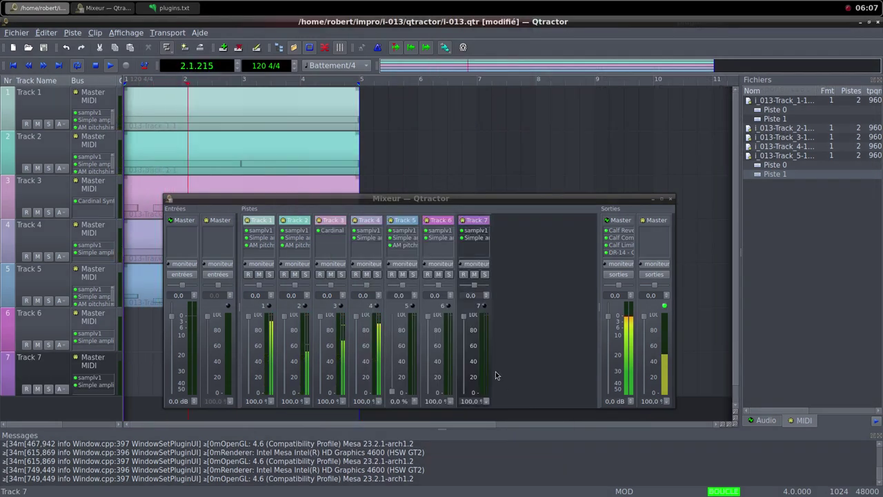
# Step: Set Track 5's volume to 100% and its AM pitchshifter's pitch shift to 0.250, and close the plugin window
pyautogui.moveTo(392, 391); pyautogui.dragTo(400, 318)
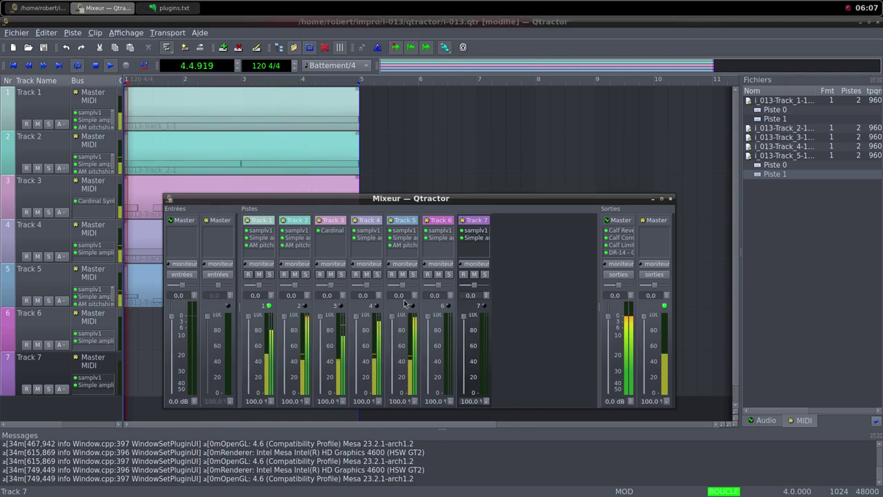
pyautogui.doubleClick(407, 246)
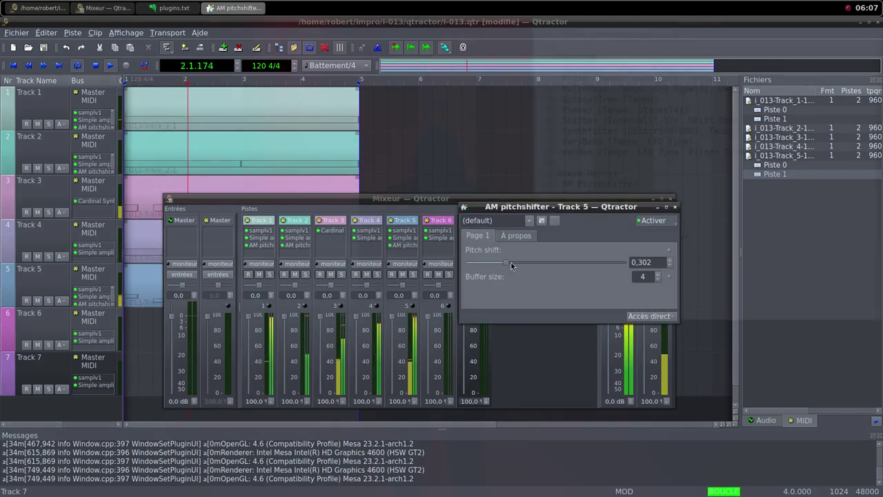
pyautogui.moveTo(511, 263); pyautogui.dragTo(480, 267)
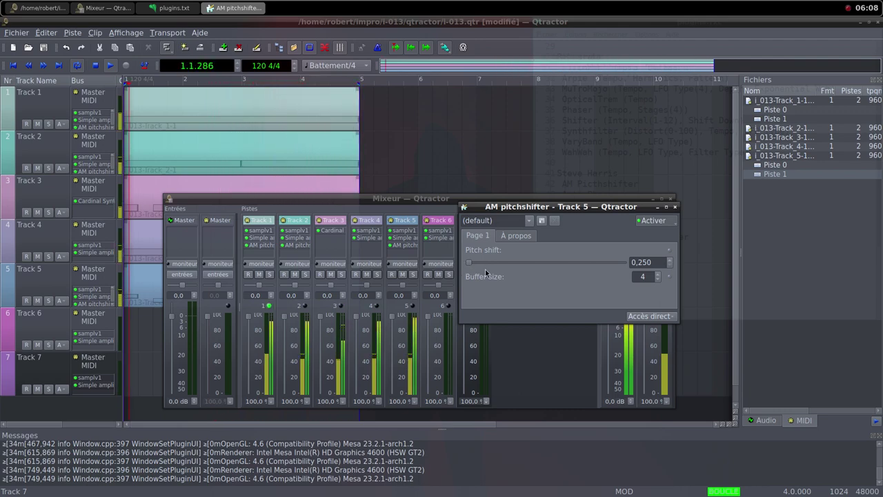
pyautogui.click(675, 206)
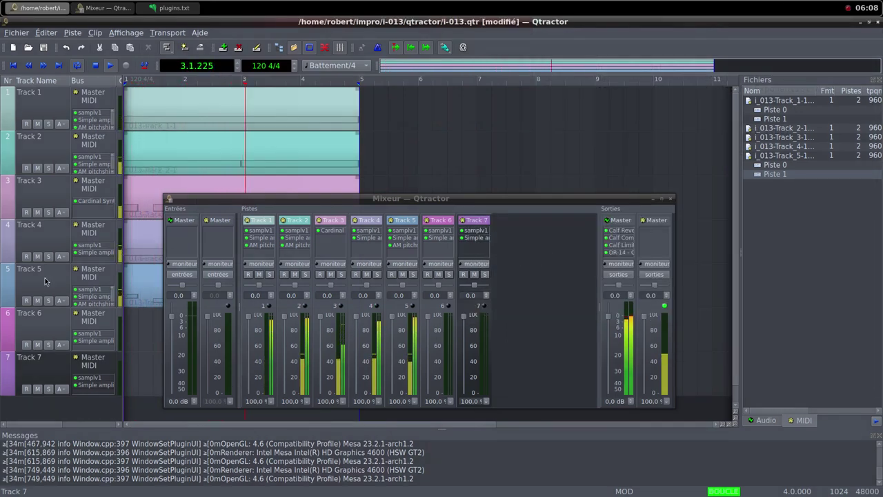
# Step: Lower Track 6's volume to 0% and create a new MIDI clip on that track, with its editor maximized
pyautogui.click(47, 325)
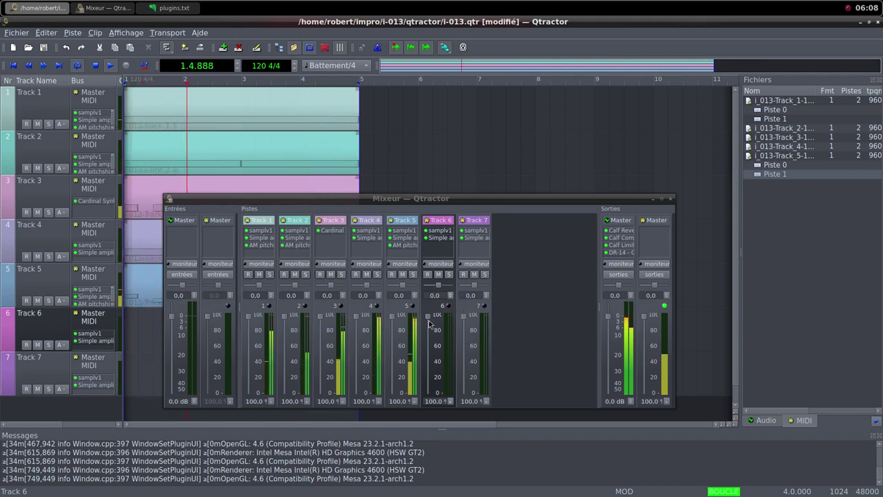
pyautogui.moveTo(429, 319); pyautogui.dragTo(430, 395)
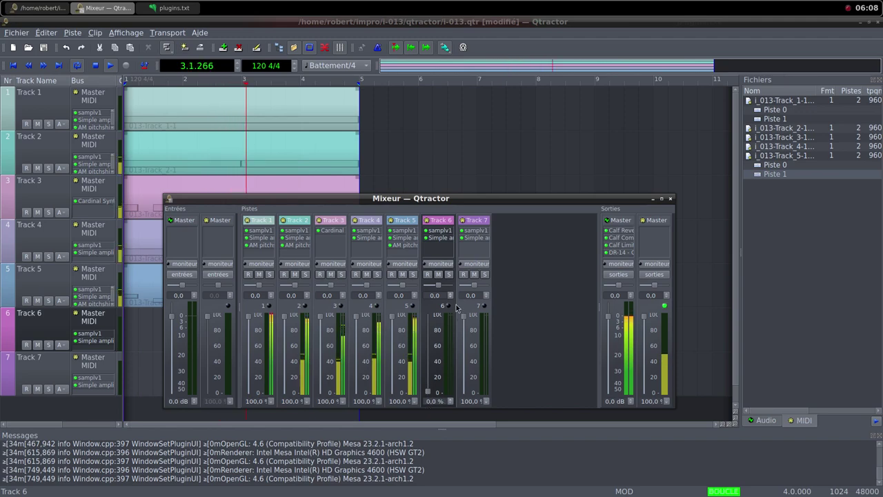
pyautogui.click(138, 338)
pyautogui.rightClick(150, 334)
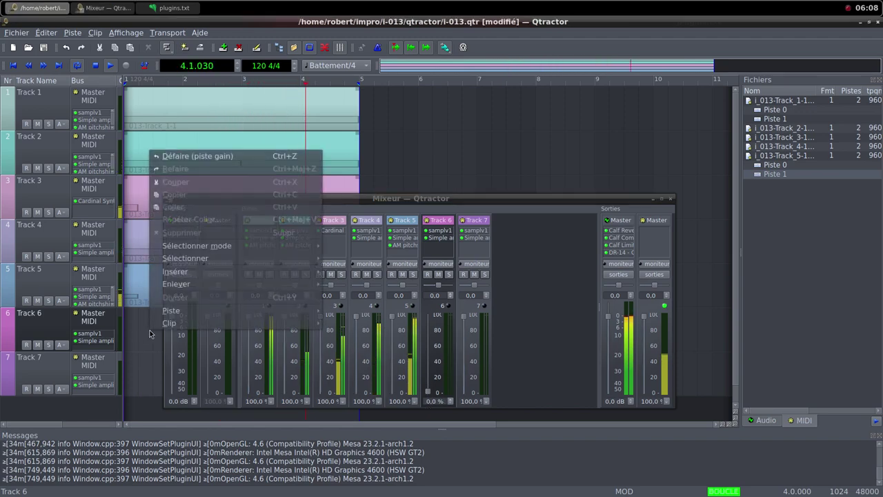
pyautogui.moveTo(297, 323)
pyautogui.click(355, 311)
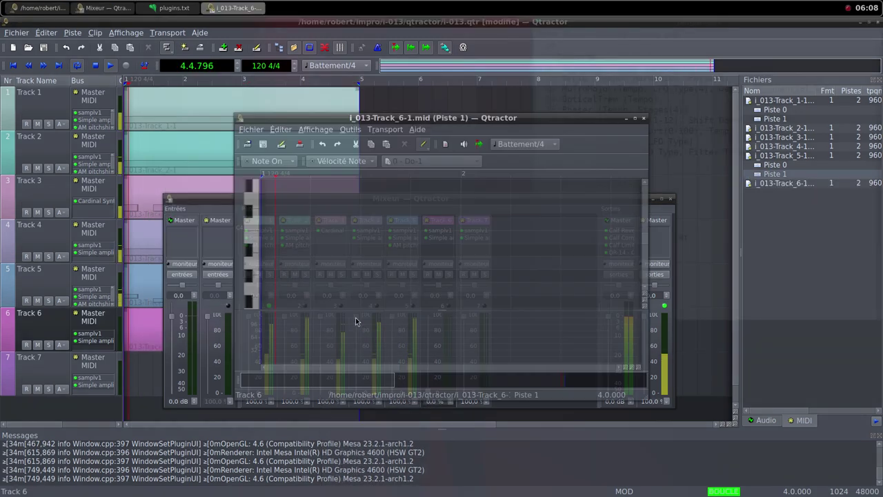
pyautogui.click(634, 119)
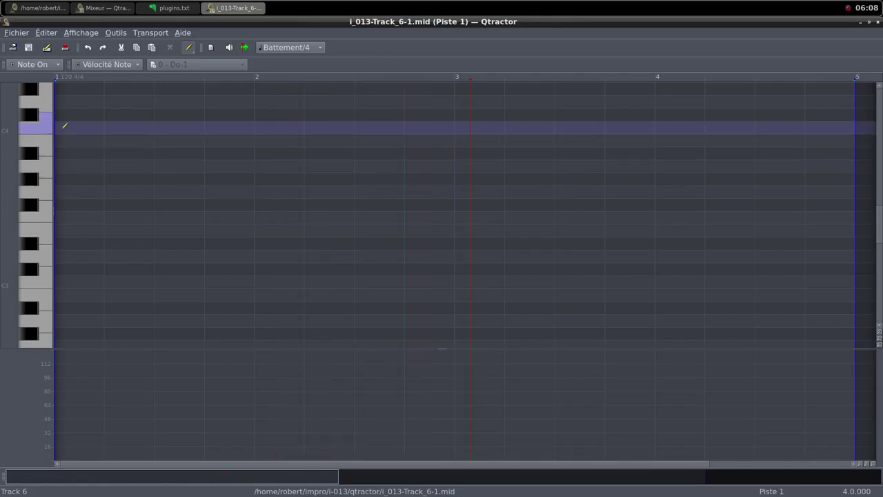
# Step: Draw one Do4 (C4) note spanning all four bars of Track 6's clip and close the MIDI editor
pyautogui.moveTo(65, 126); pyautogui.dragTo(856, 124)
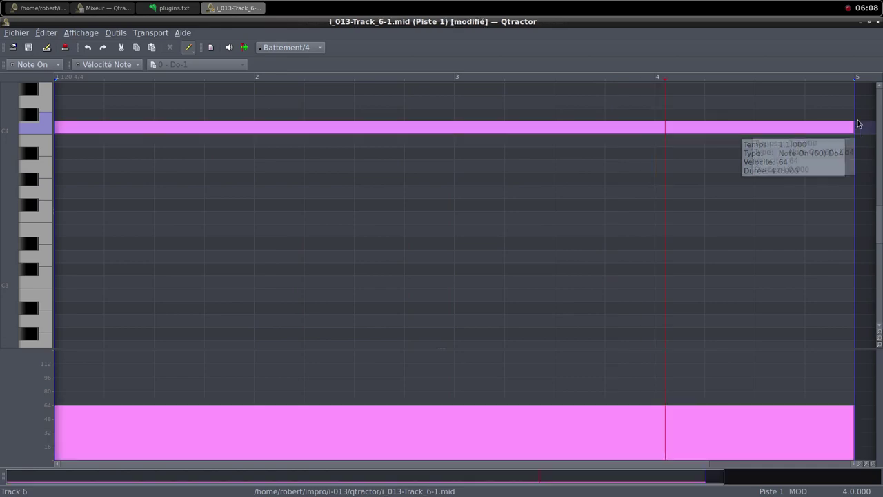
pyautogui.click(869, 22)
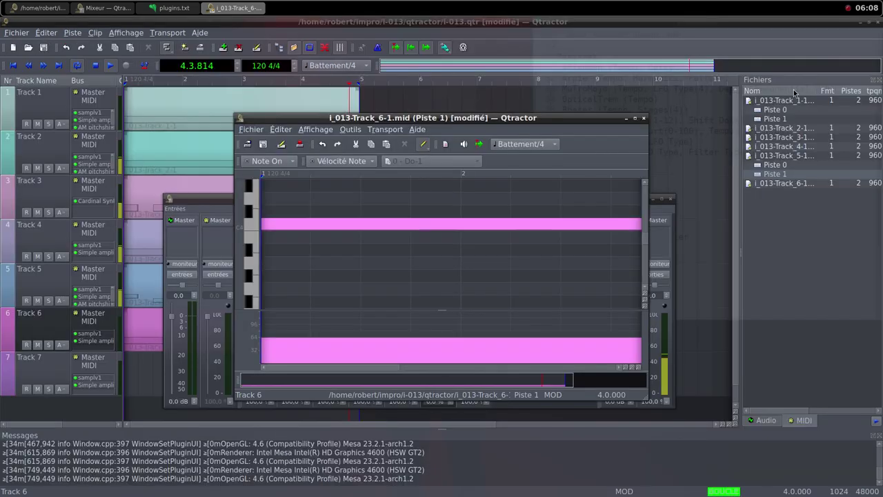
pyautogui.click(667, 124)
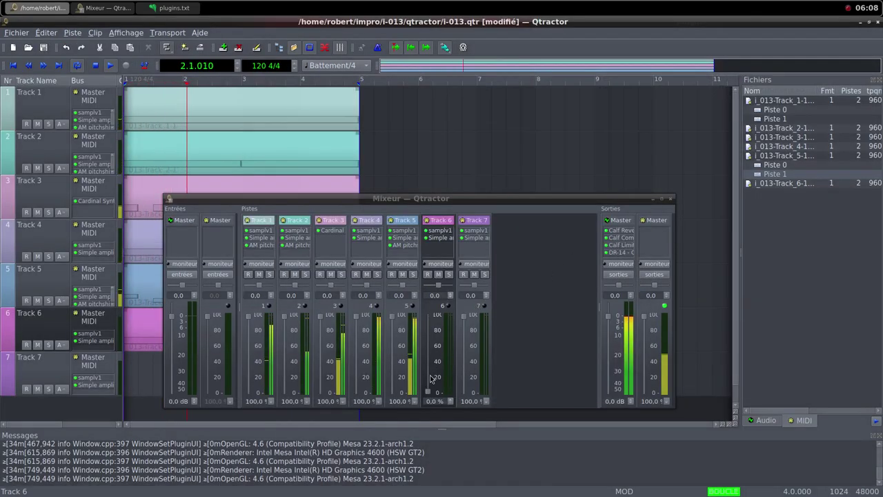
# Step: Set Track 6's volume to 100% and raise its Simple amplifier's gain to about 7.686 dB
pyautogui.click(427, 395)
pyautogui.moveTo(427, 395); pyautogui.dragTo(436, 312)
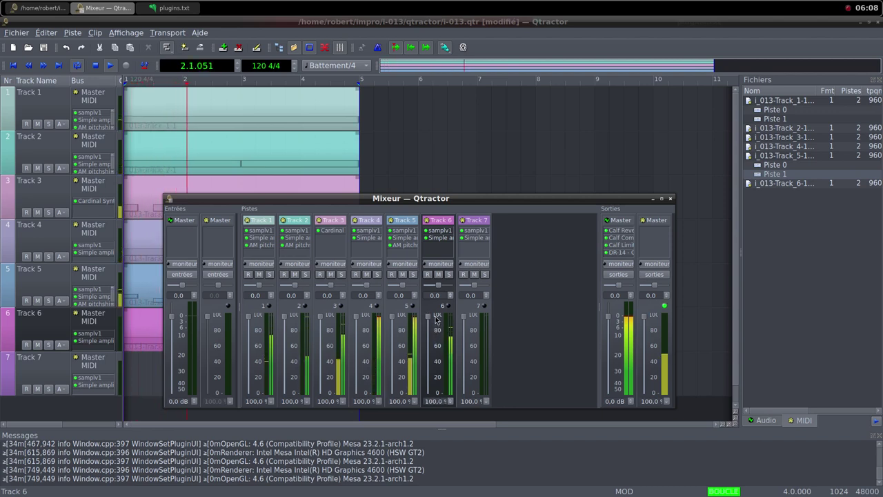
pyautogui.doubleClick(435, 242)
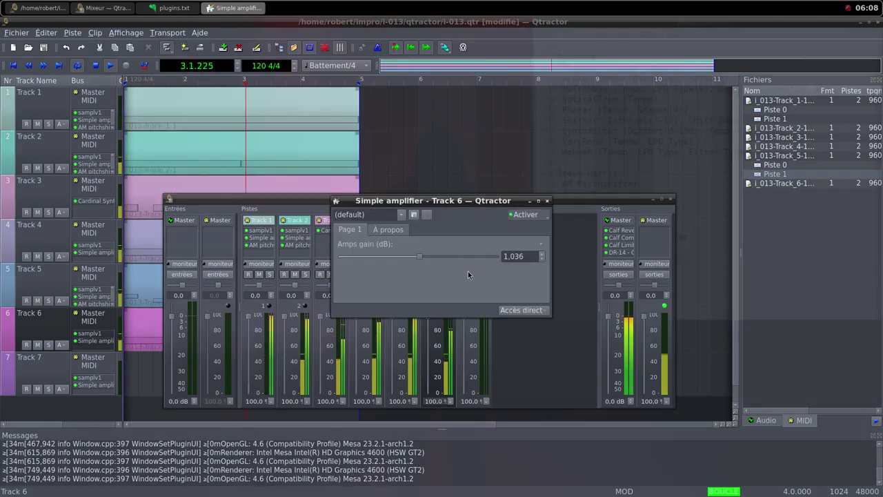
pyautogui.moveTo(449, 199); pyautogui.dragTo(498, 143)
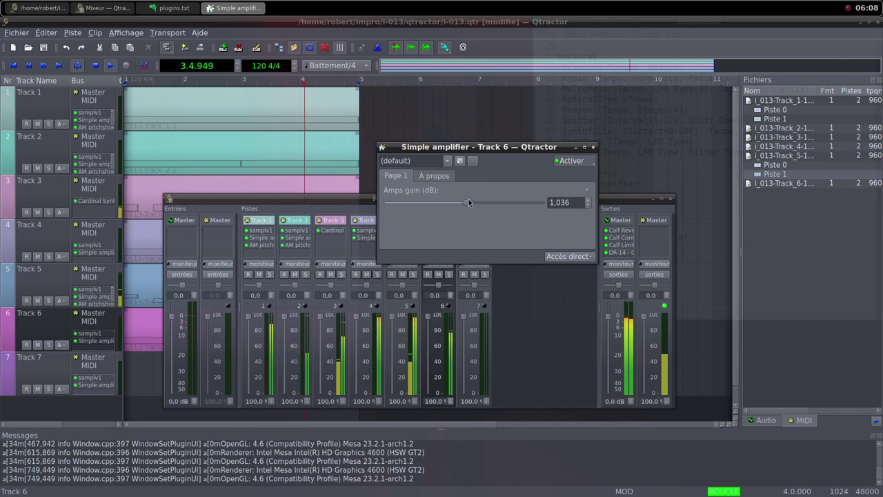
pyautogui.moveTo(469, 200); pyautogui.dragTo(474, 203)
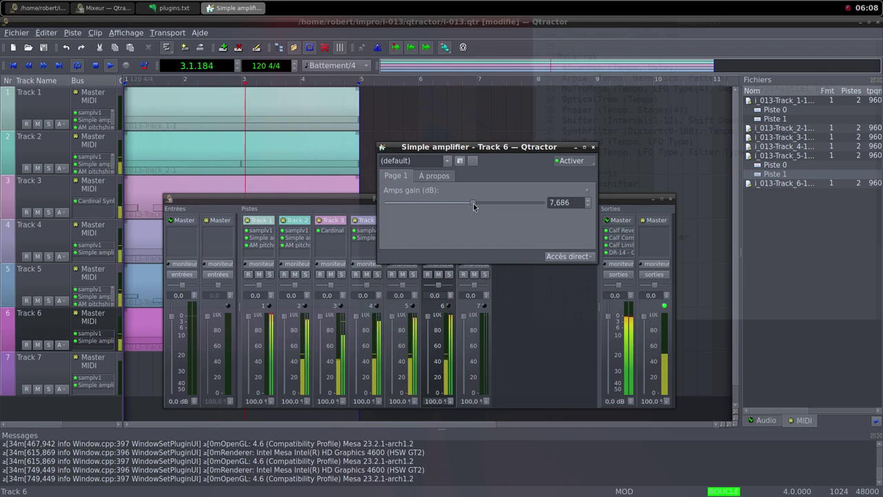
# Step: Close Track 6's amplifier window, add the AM pitchshifter plugin to Track 6 and lower its pitch shift to about 0.348
pyautogui.click(592, 149)
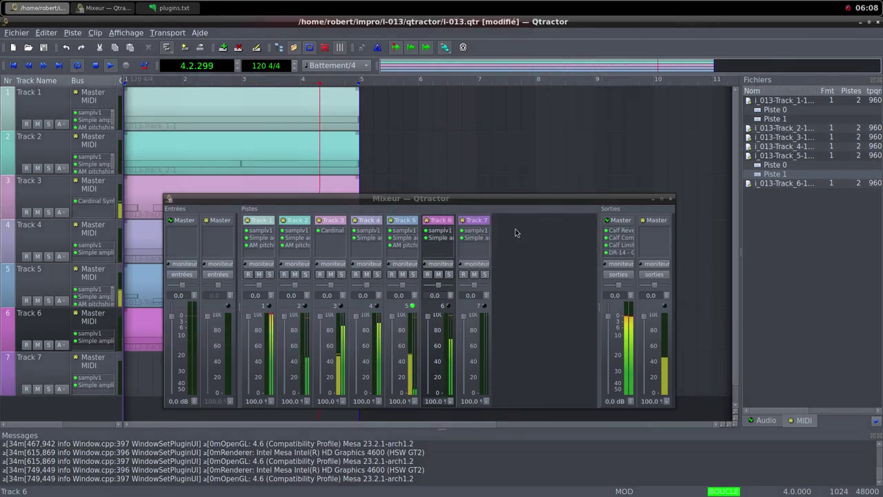
pyautogui.rightClick(436, 252)
pyautogui.click(455, 256)
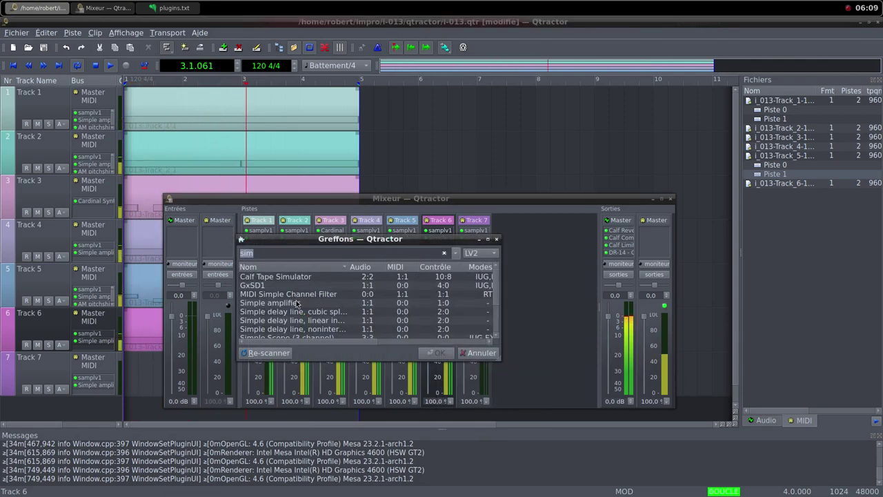
pyautogui.write('pit')
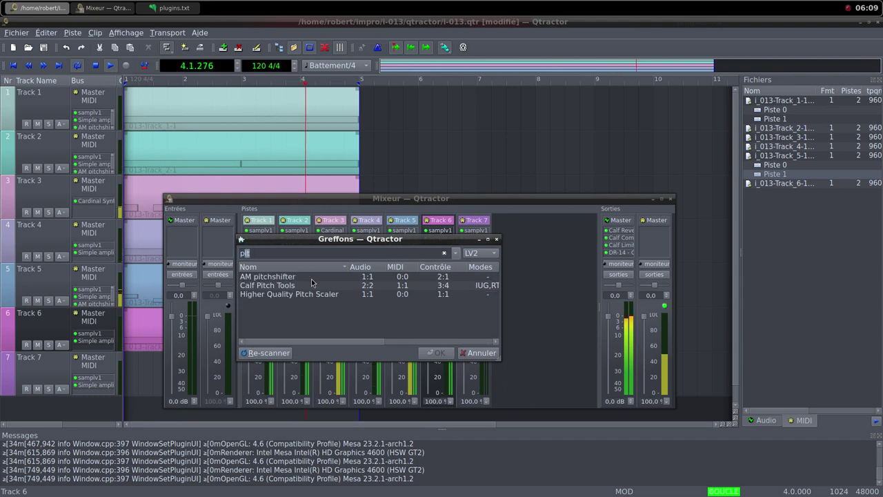
pyautogui.click(354, 277)
pyautogui.click(433, 353)
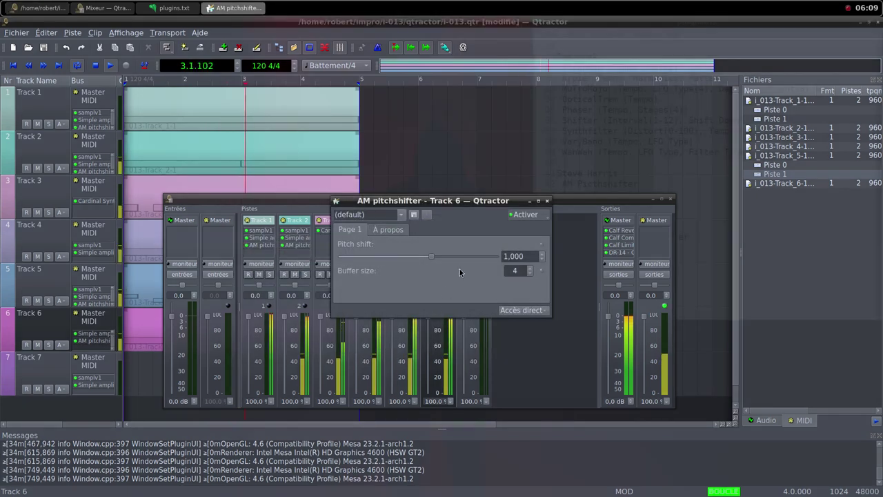
pyautogui.moveTo(433, 258); pyautogui.dragTo(389, 259)
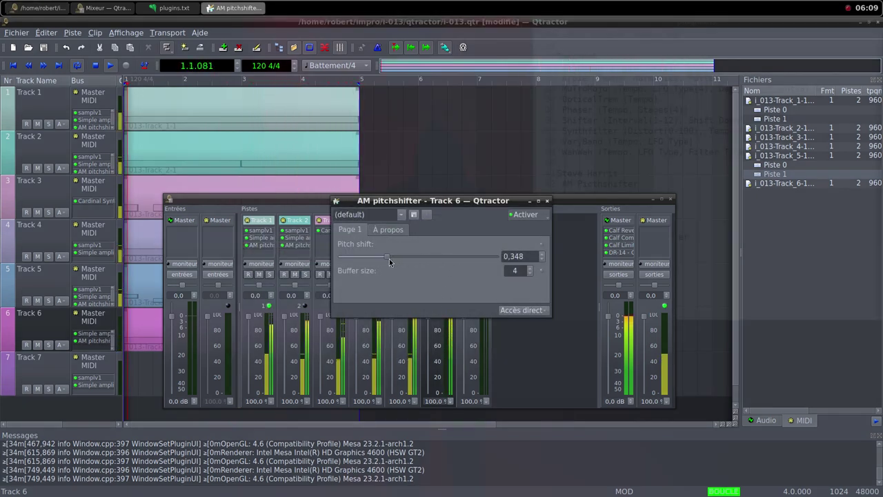
# Step: Lower the volumes of Tracks 2, 4 and 5 to 0% in the mixer
pyautogui.click(288, 318)
pyautogui.moveTo(289, 318); pyautogui.dragTo(291, 396)
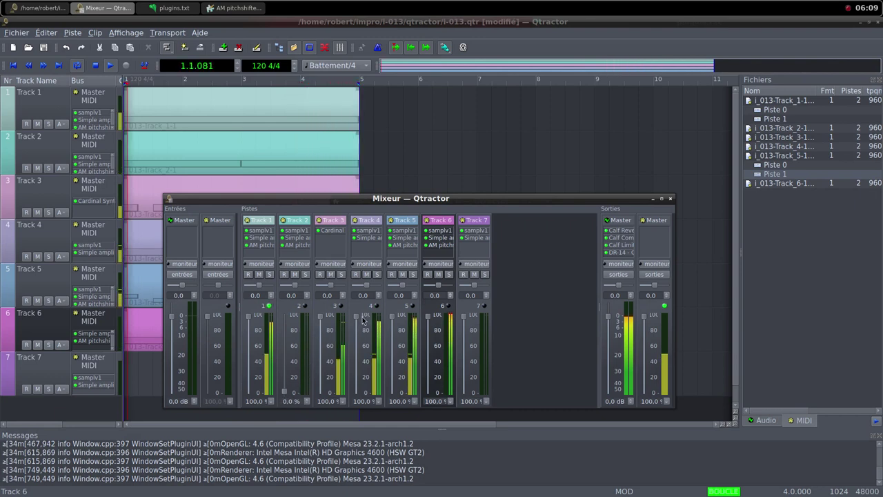
pyautogui.moveTo(356, 318); pyautogui.dragTo(360, 395)
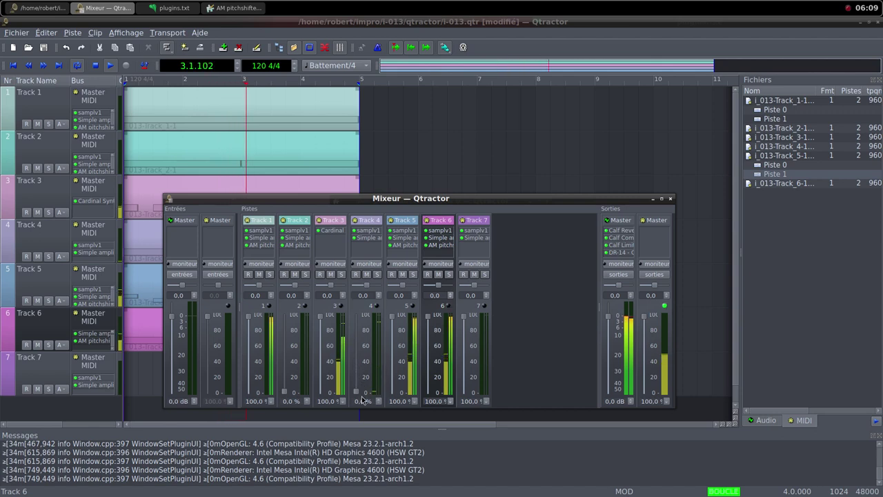
pyautogui.moveTo(397, 327); pyautogui.dragTo(394, 408)
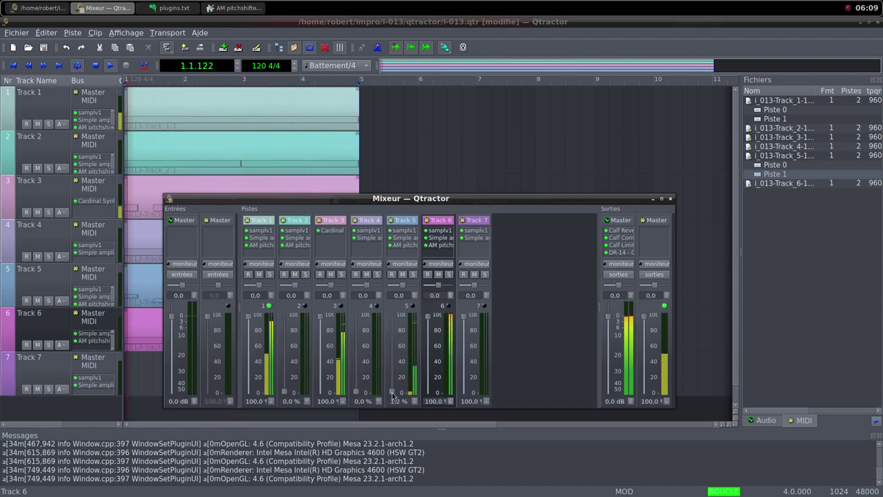
# Step: Reopen Track 6's AM pitchshifter, set its pitch shift to 1.000 and close the plugin window
pyautogui.doubleClick(439, 245)
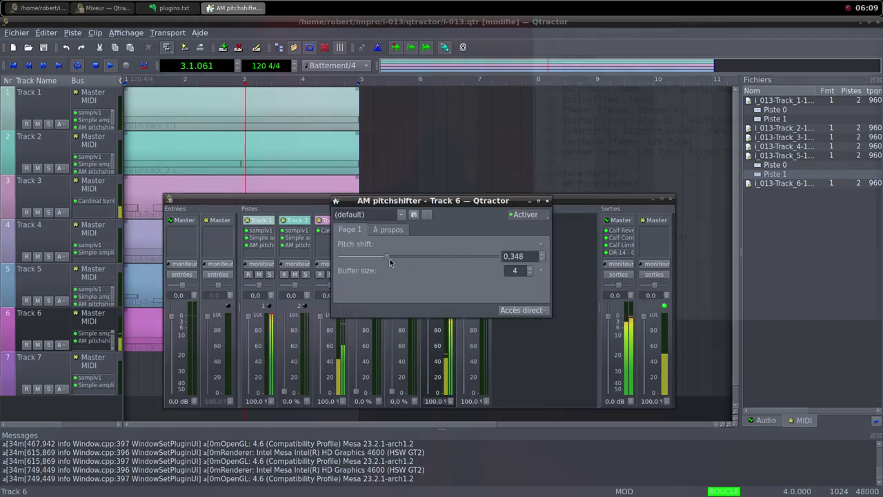
pyautogui.moveTo(390, 261); pyautogui.dragTo(434, 268)
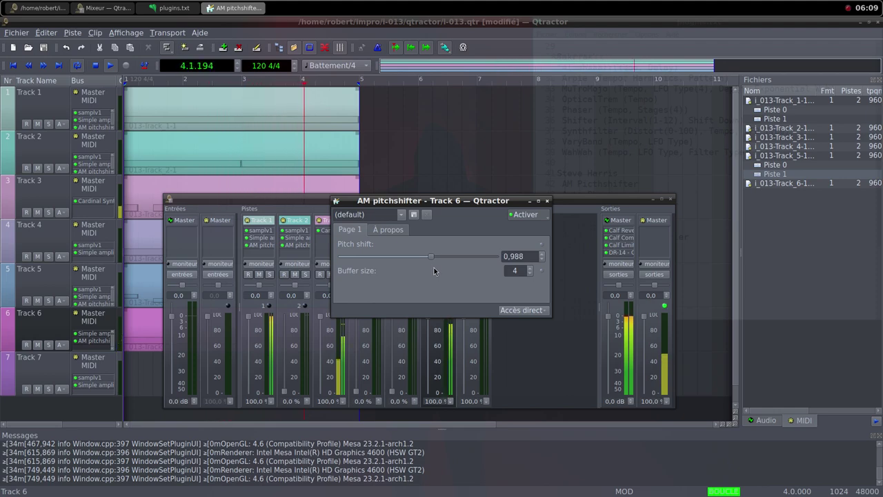
pyautogui.moveTo(432, 259); pyautogui.dragTo(435, 258)
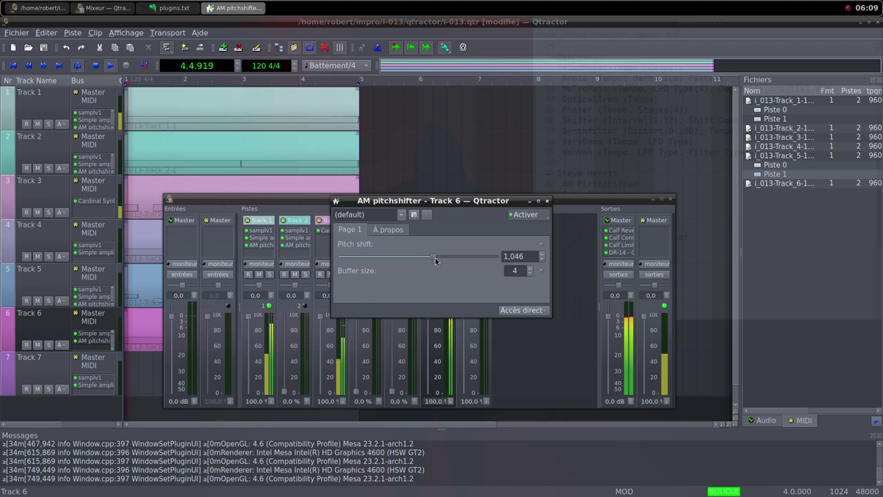
pyautogui.moveTo(524, 256); pyautogui.dragTo(491, 255)
pyautogui.write('1')
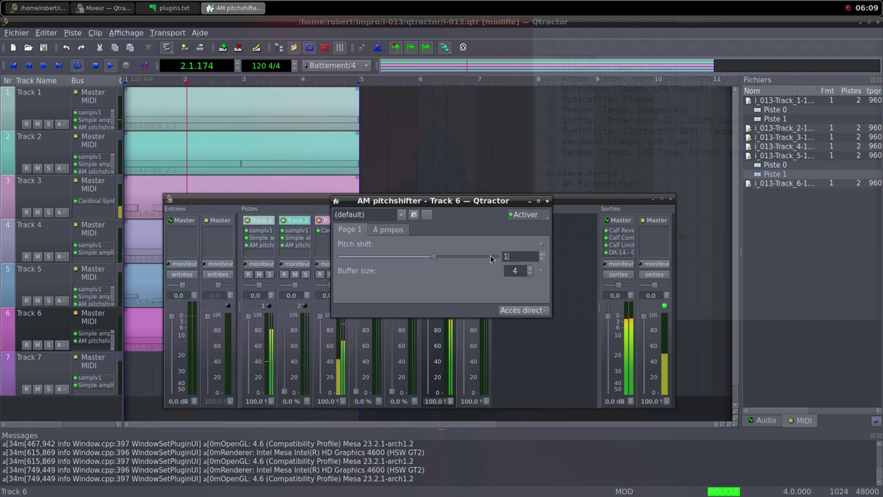
pyautogui.press('Return')
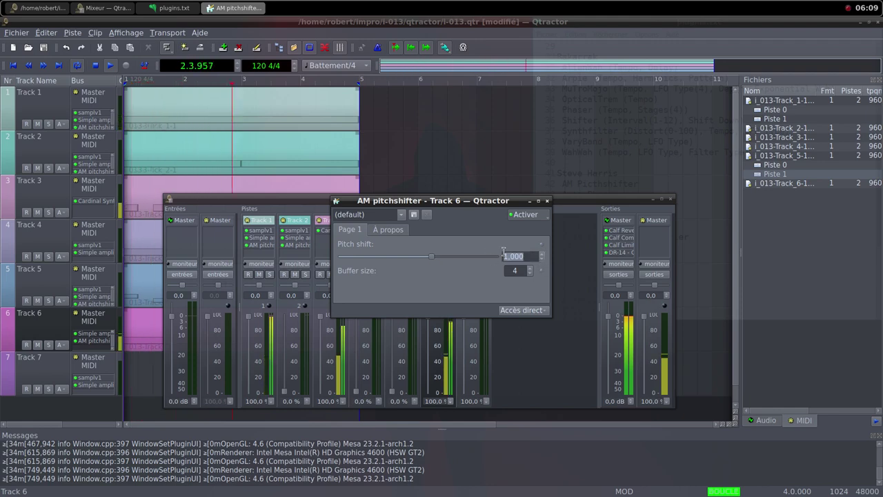
pyautogui.click(548, 201)
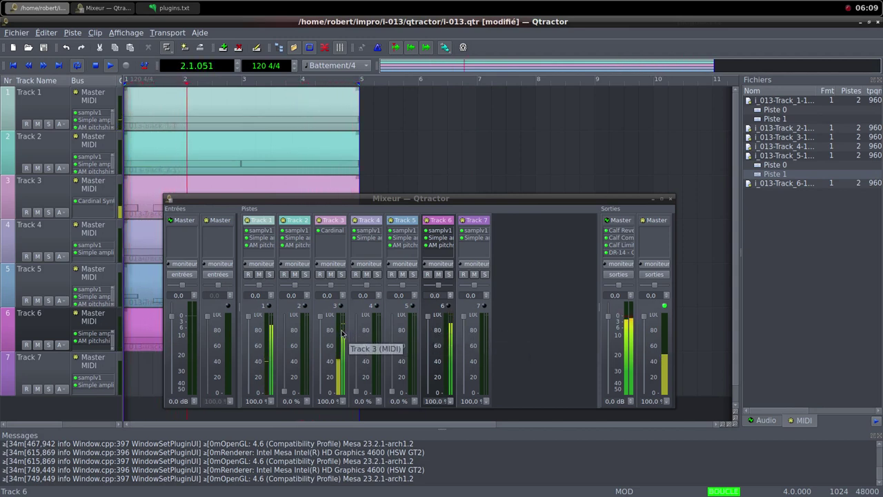
# Step: Turn the Host Audio level in Track 3's Cardinal Synth down to -inf dB and close the synth window
pyautogui.doubleClick(326, 235)
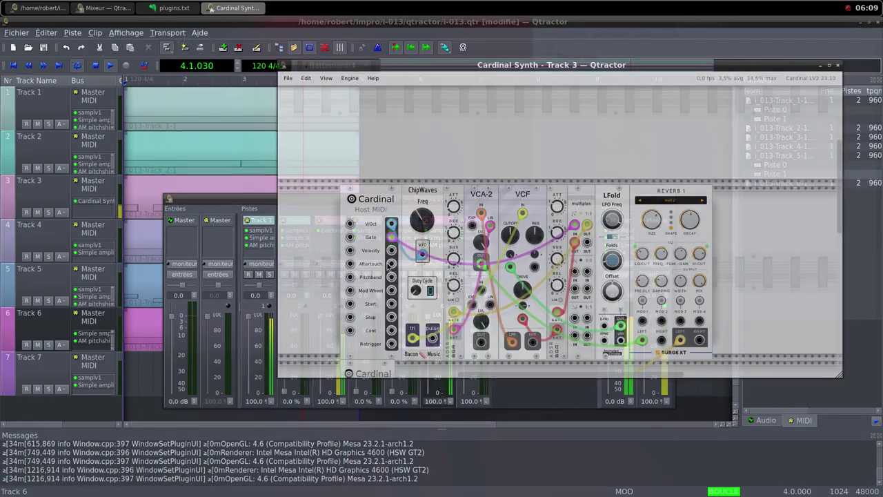
pyautogui.scroll(-3, 392, 298)
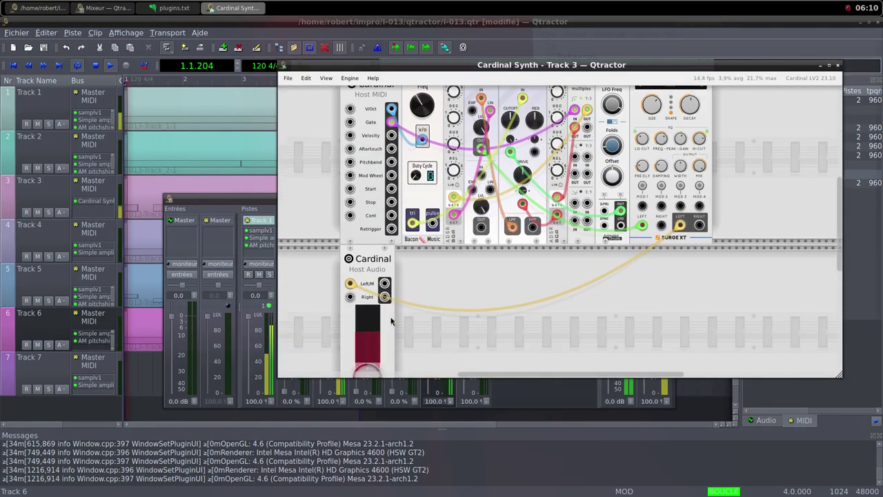
pyautogui.moveTo(359, 353); pyautogui.dragTo(373, 435)
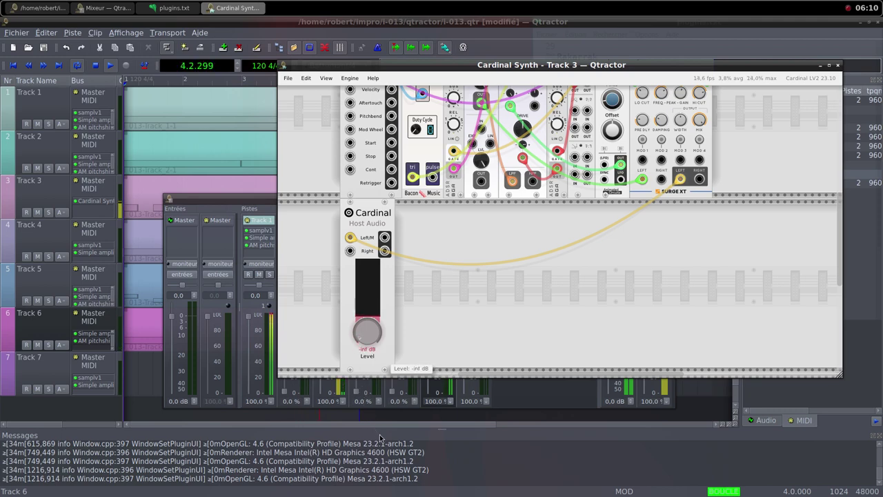
pyautogui.click(837, 65)
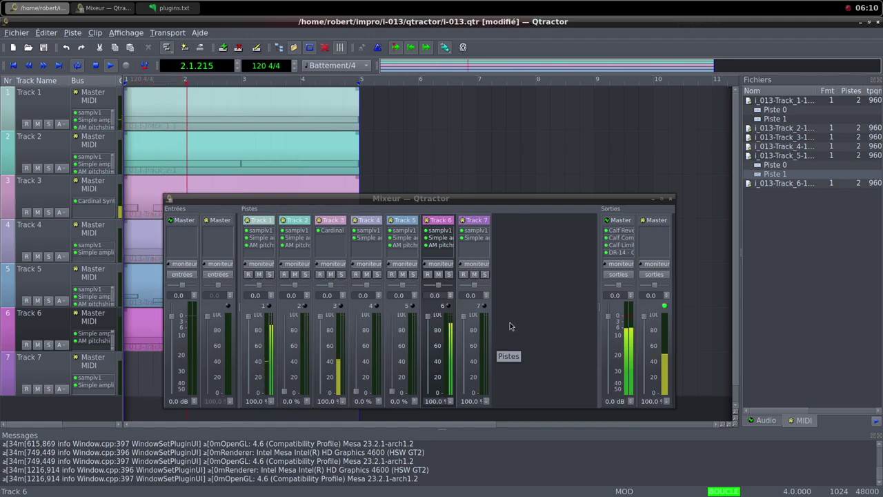
# Step: Switch to Firefox, get another random Freesound sound and download GrandPa010(1s).mp3 into the i-013/samples folder, dismissing the donation request
pyautogui.middleClick(483, 5)
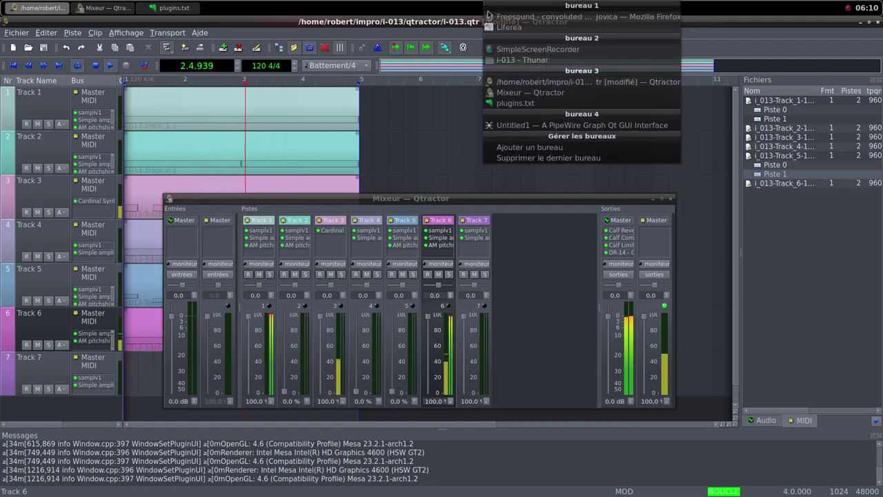
pyautogui.click(566, 16)
pyautogui.click(624, 164)
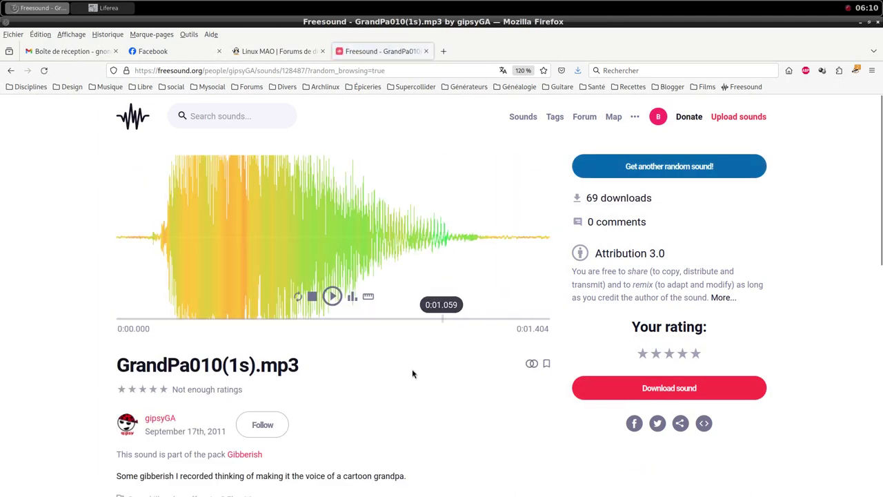
pyautogui.scroll(-2, 404, 382)
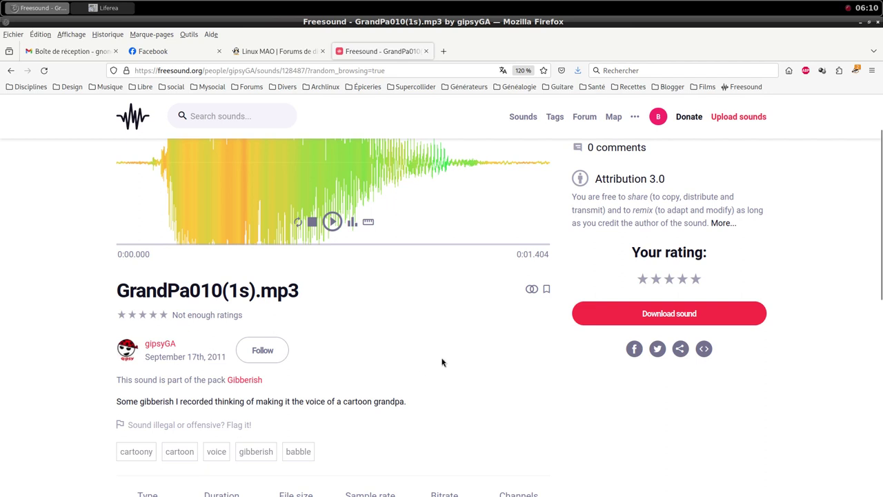
pyautogui.click(665, 313)
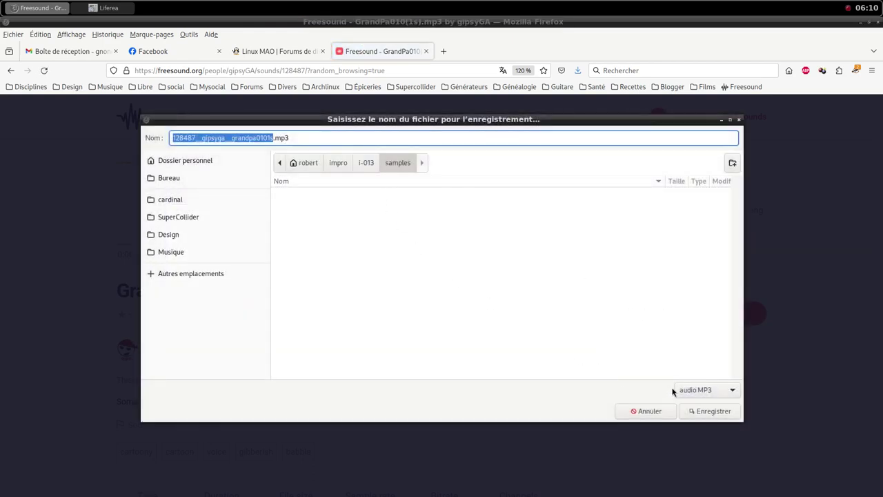
pyautogui.click(712, 411)
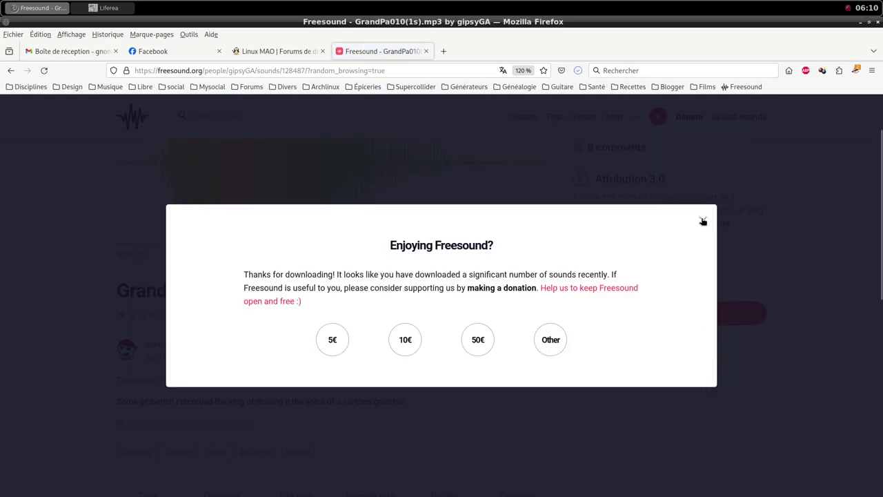
pyautogui.click(702, 219)
# Step: Switch to Thunar, open the samples folder and open a terminal in it, moved over the file window
pyautogui.middleClick(397, 5)
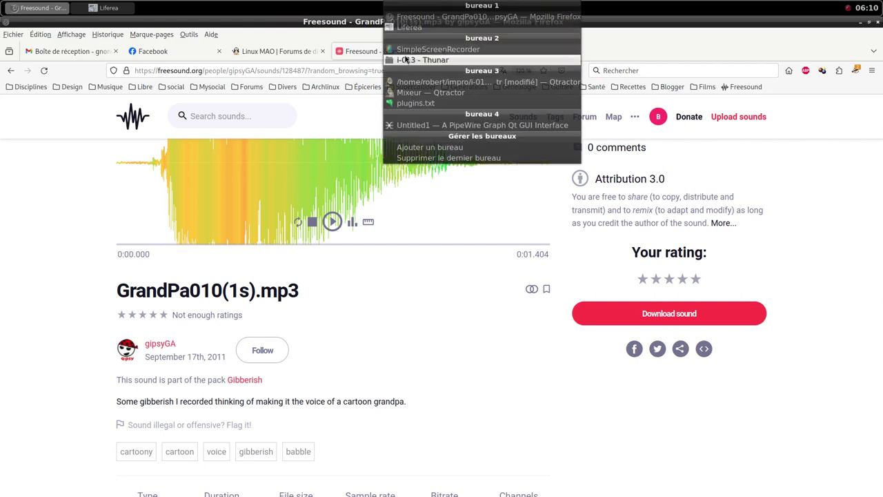
pyautogui.click(428, 59)
pyautogui.doubleClick(405, 200)
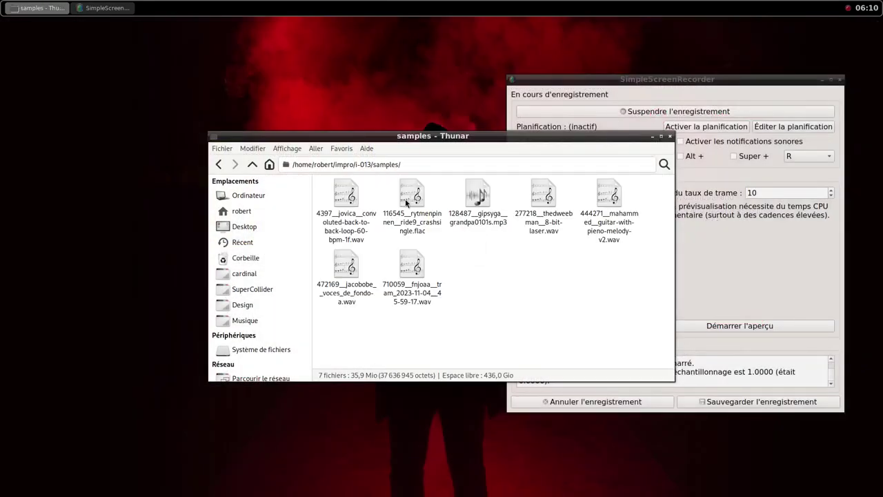
pyautogui.rightClick(455, 291)
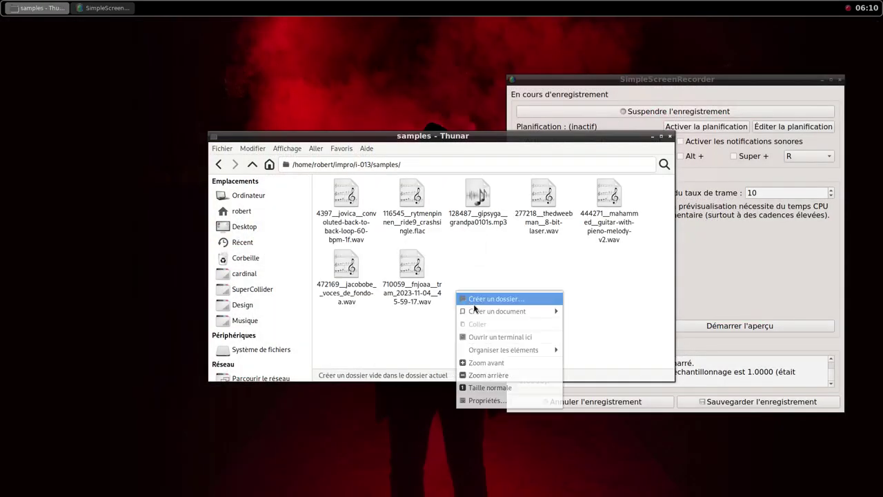
pyautogui.click(486, 337)
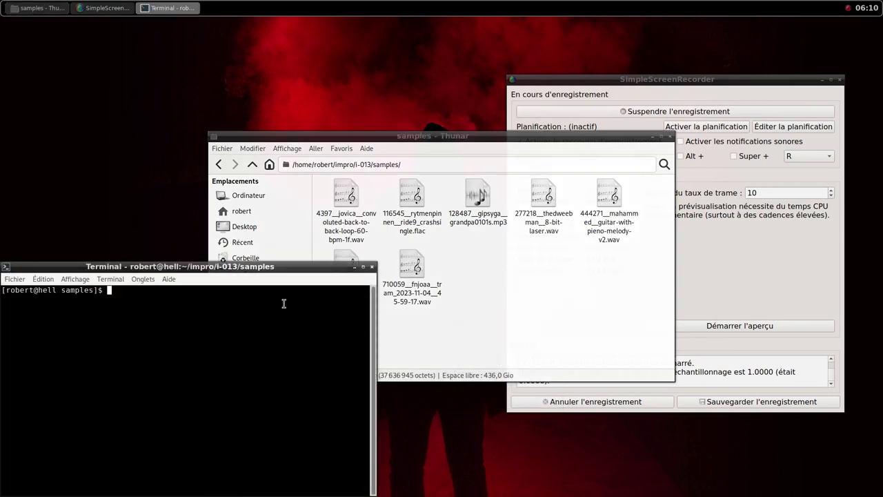
pyautogui.moveTo(277, 269); pyautogui.dragTo(492, 233)
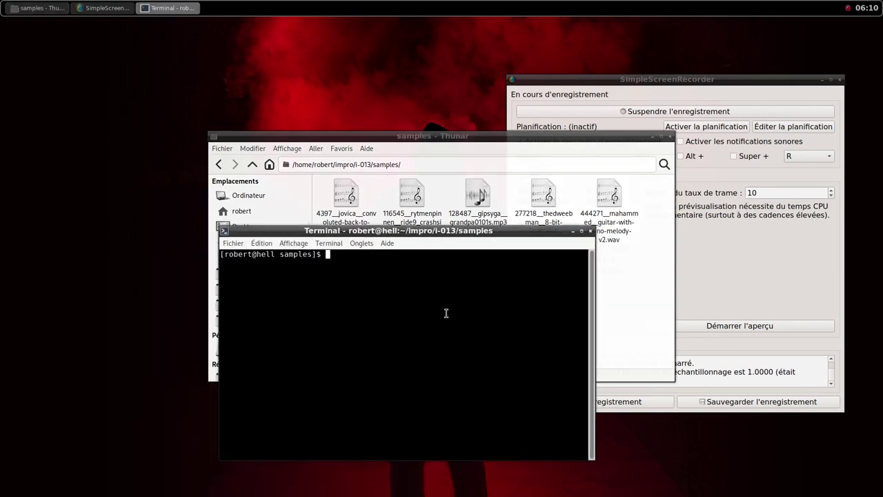
# Step: List the samples, convert 128487__gipsyga__grandpa0101s.mp3 to 128487__gipsyga__grandpa0101s.wav with ffmpeg and close the terminal
pyautogui.write('ls')
pyautogui.press('Return')
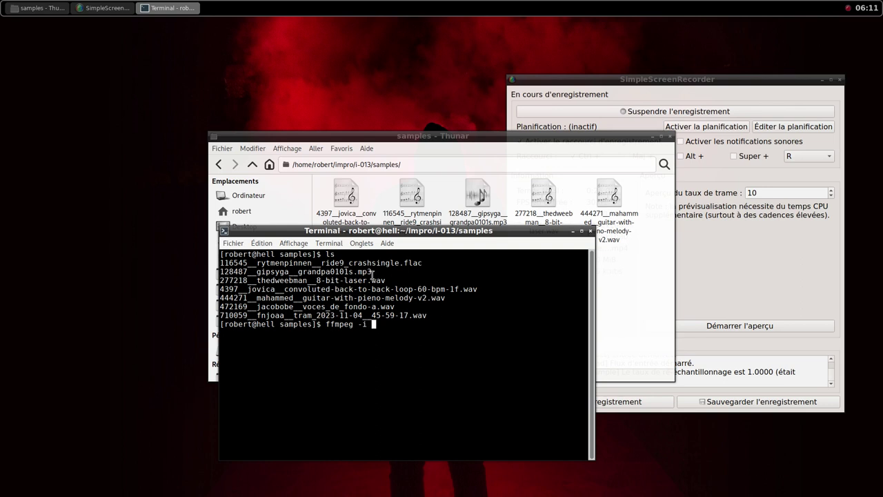
pyautogui.moveTo(372, 274); pyautogui.dragTo(217, 274)
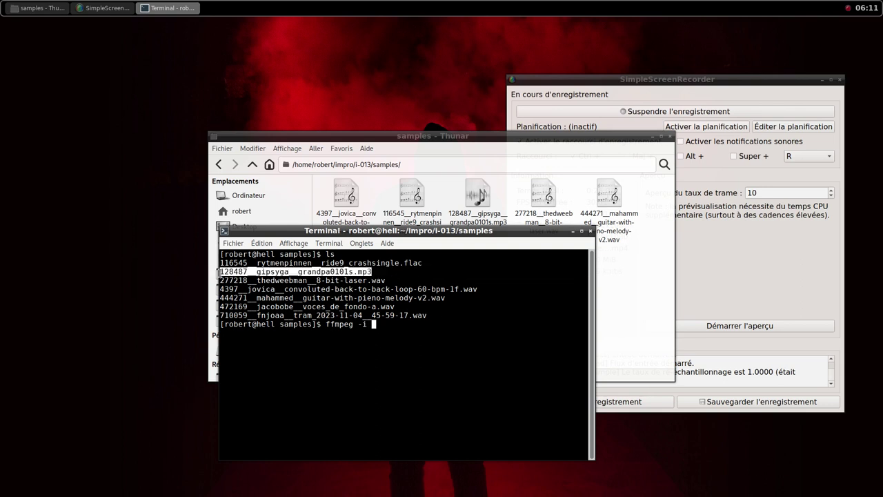
pyautogui.middleClick(256, 268)
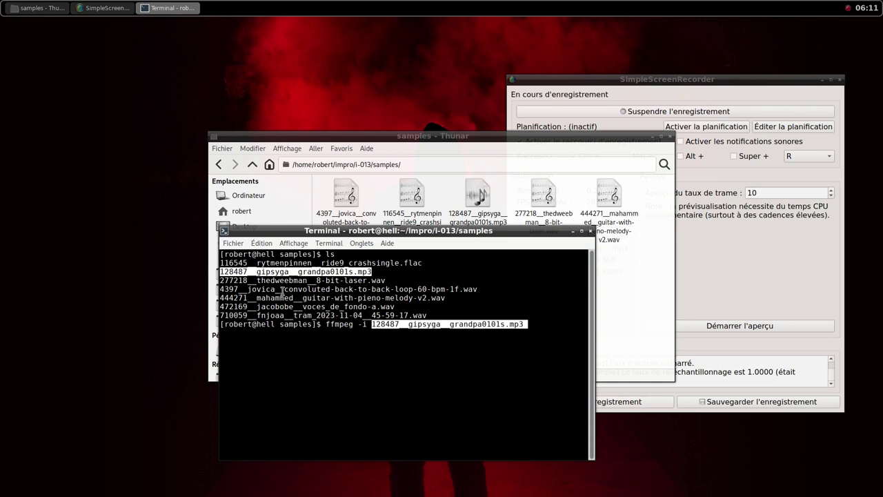
pyautogui.middleClick(283, 268)
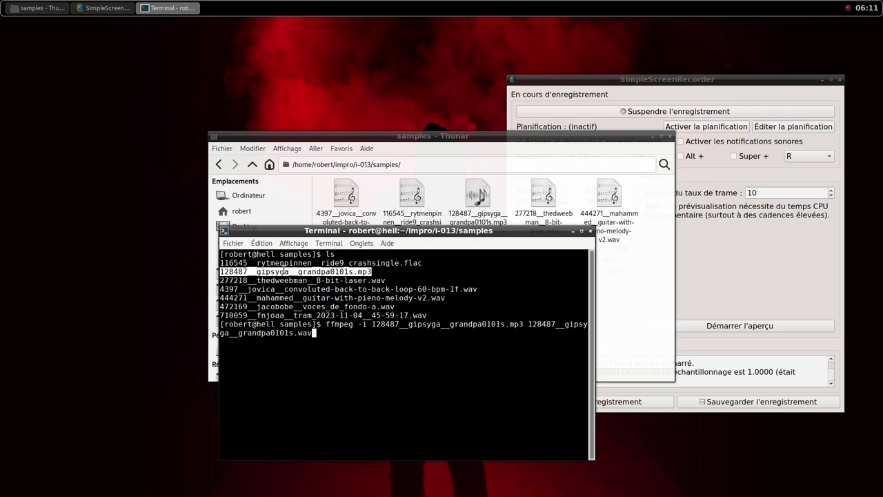
pyautogui.press('Return')
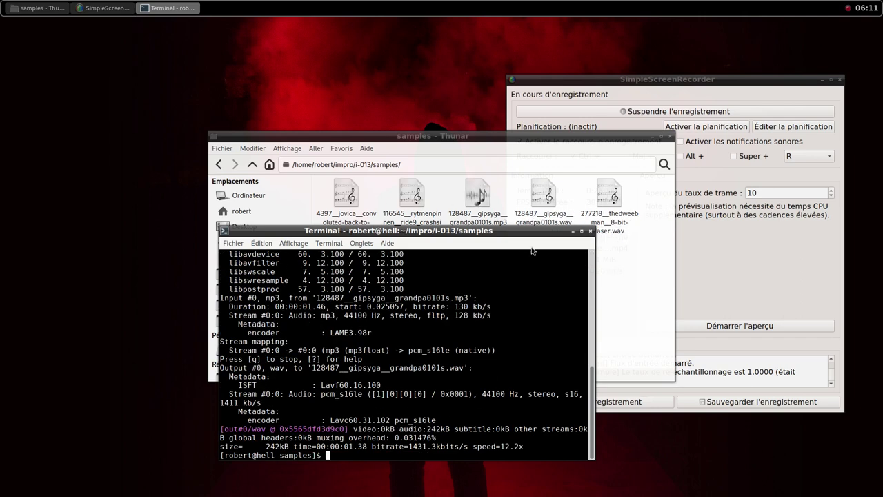
pyautogui.click(590, 232)
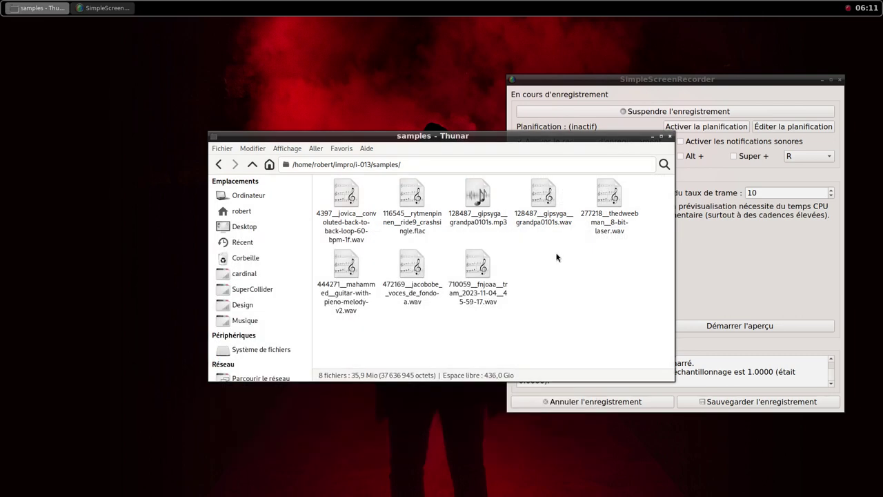
# Step: Delete 128487__gipsyga__grandpa0101s.mp3 from the samples folder, keeping the converted WAV file
pyautogui.click(481, 198)
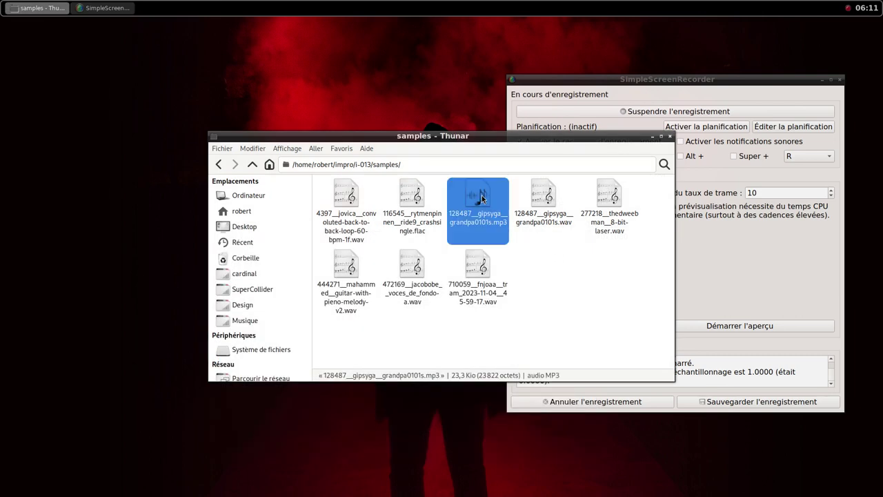
pyautogui.press('Delete')
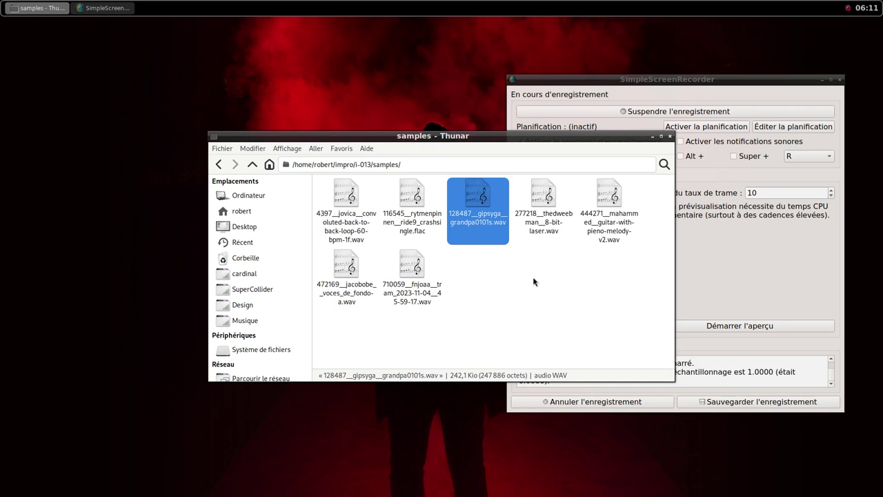
# Step: Switch to Qtractor and fade Track 2's volume up to 100% in the mixer
pyautogui.middleClick(514, 2)
pyautogui.click(566, 84)
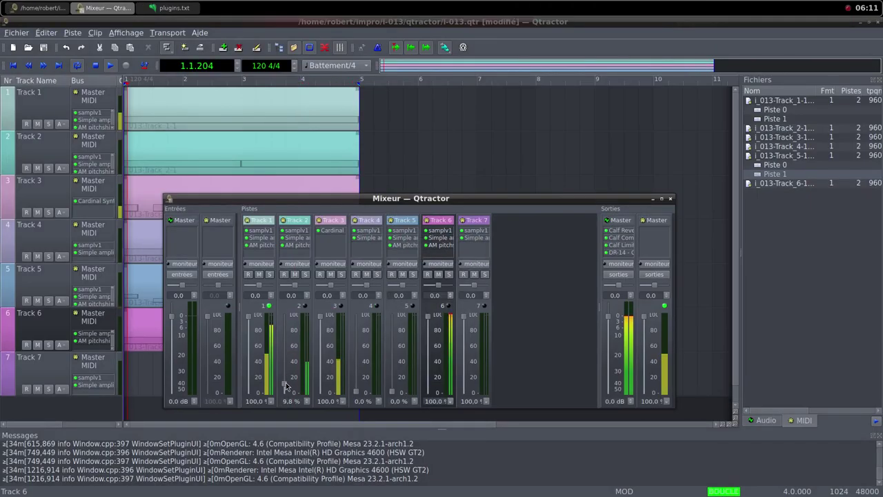
pyautogui.moveTo(287, 393); pyautogui.dragTo(292, 357)
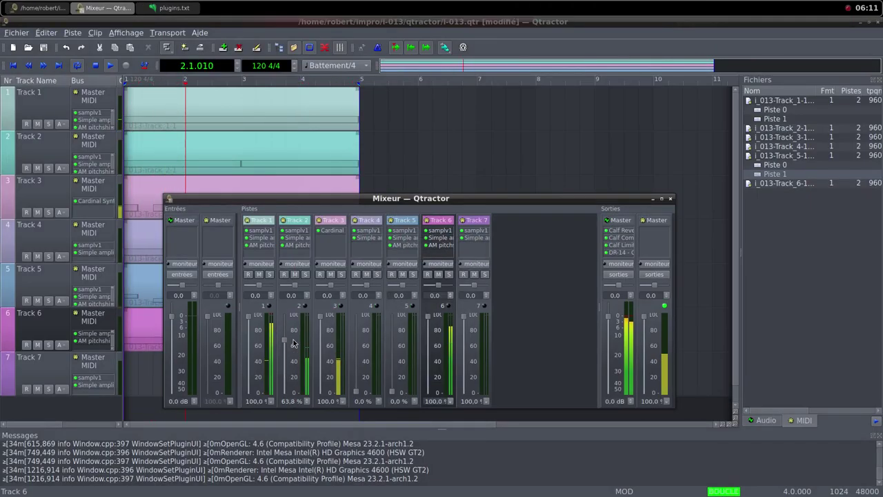
pyautogui.moveTo(292, 357); pyautogui.dragTo(295, 317)
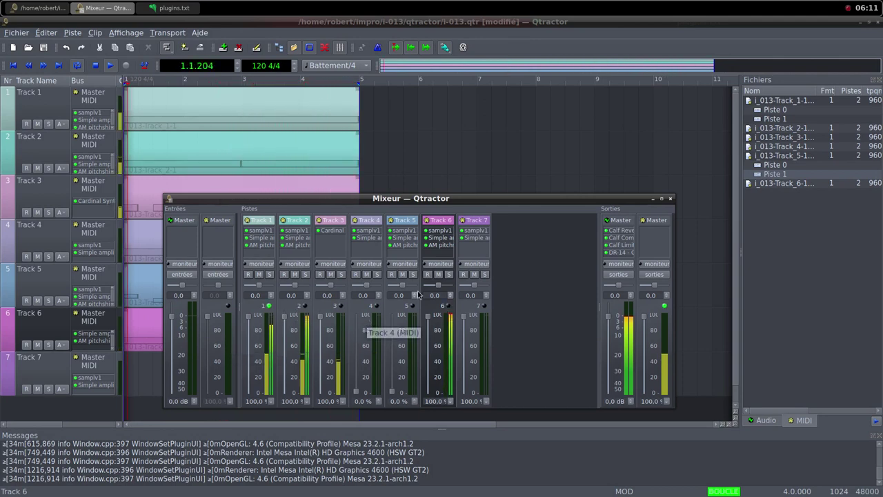
# Step: Open Track 3's Cardinal Synth and raise its Host Audio level to 0.71467 dB
pyautogui.doubleClick(330, 231)
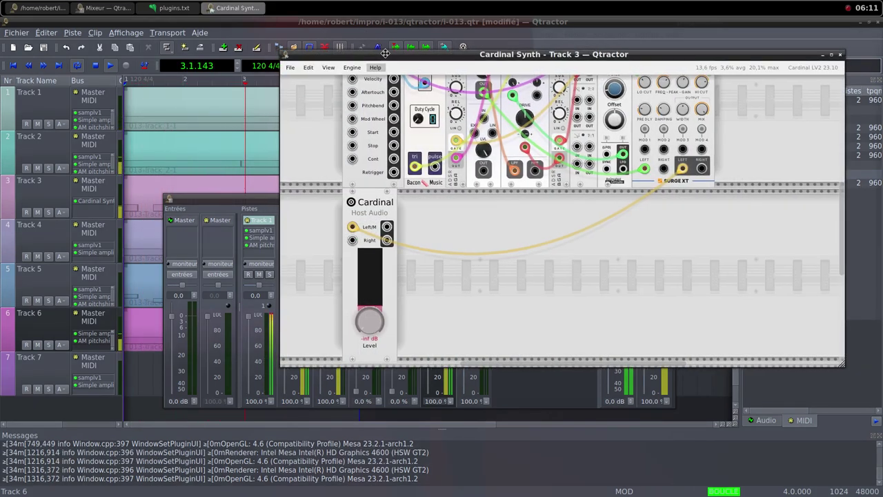
pyautogui.moveTo(376, 53); pyautogui.dragTo(520, 54)
pyautogui.moveTo(510, 328); pyautogui.dragTo(495, 308)
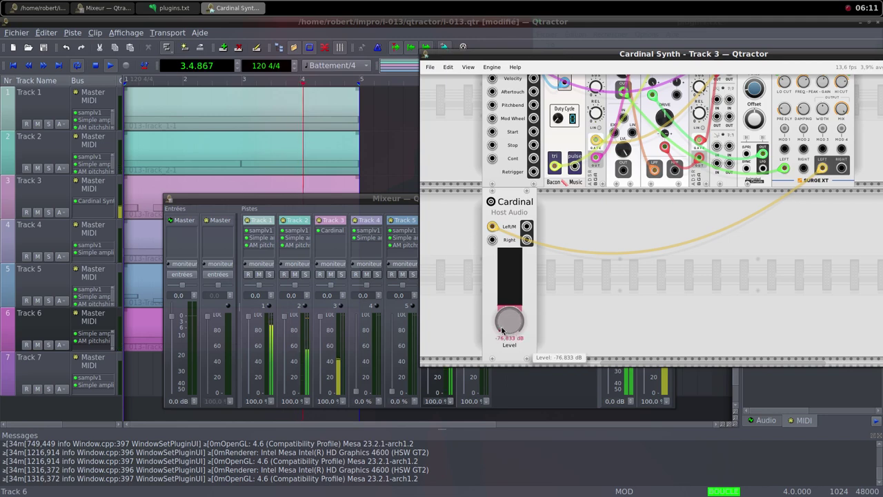
pyautogui.moveTo(486, 269); pyautogui.dragTo(438, 90)
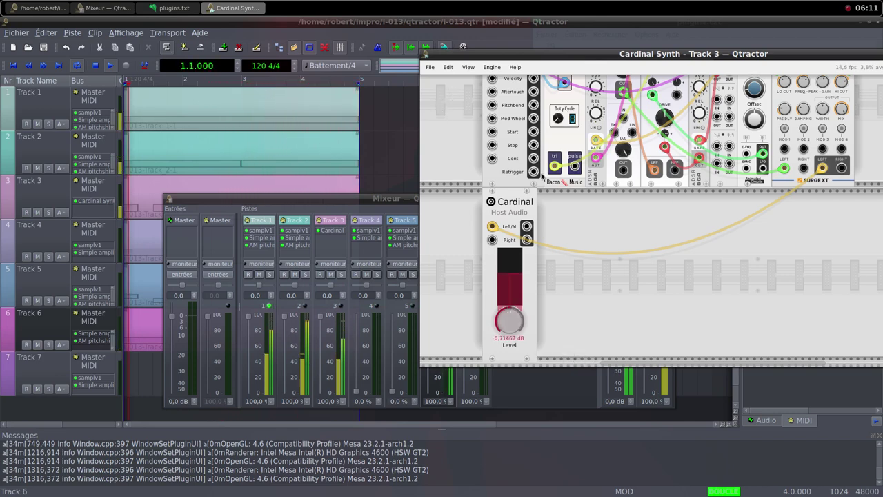
# Step: Adjust the ChipWaves Freq setting in Track 3's Cardinal Synth and close the synth window
pyautogui.scroll(3, 635, 271)
pyautogui.moveTo(558, 141)
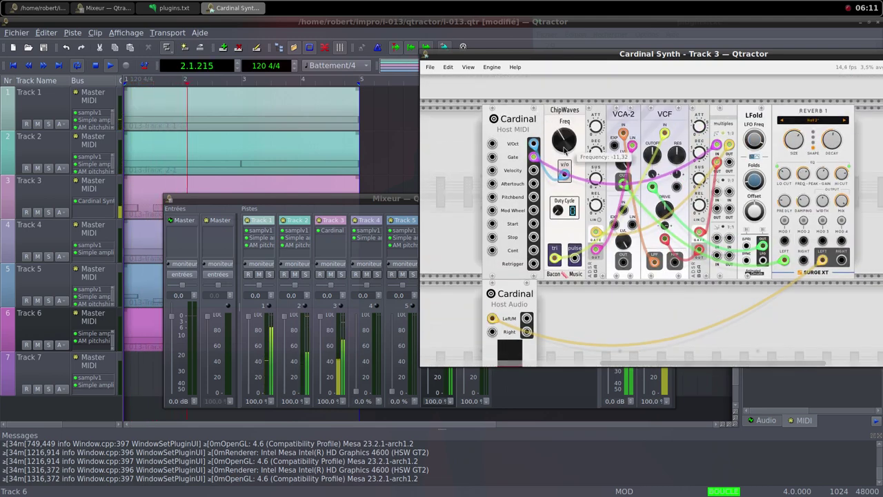
pyautogui.moveTo(558, 142); pyautogui.dragTo(555, 117)
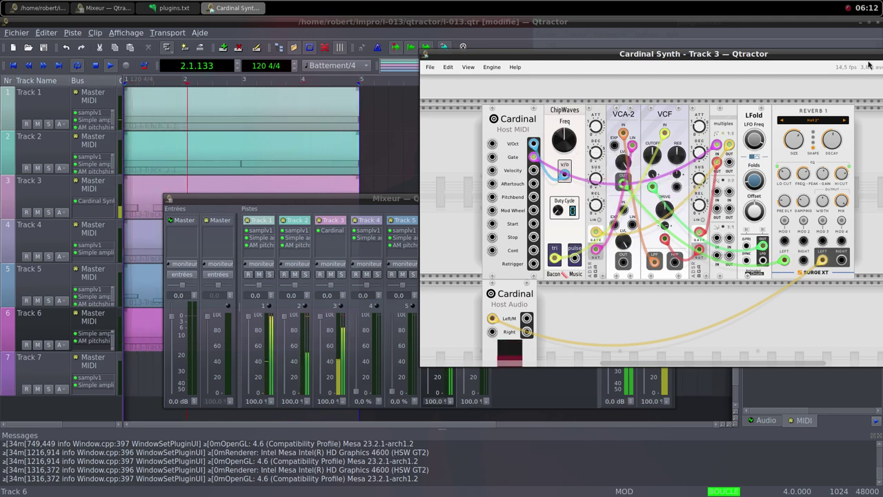
pyautogui.moveTo(860, 57); pyautogui.dragTo(752, 79)
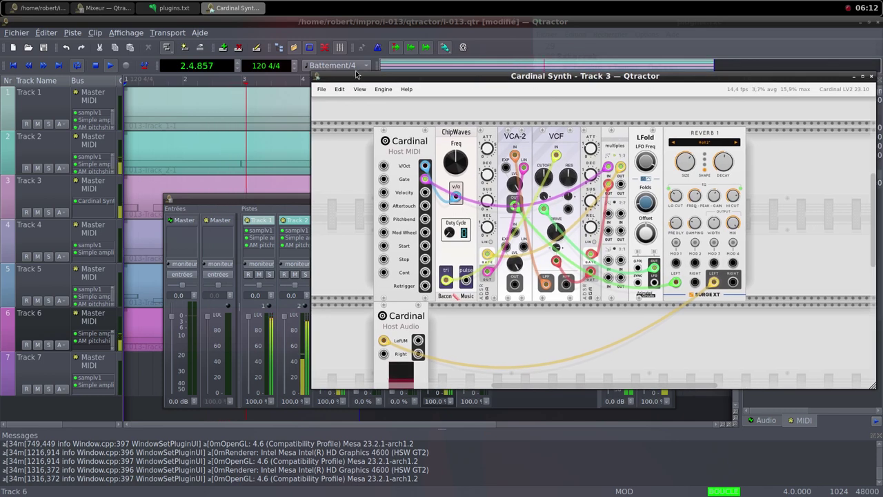
pyautogui.click(316, 78)
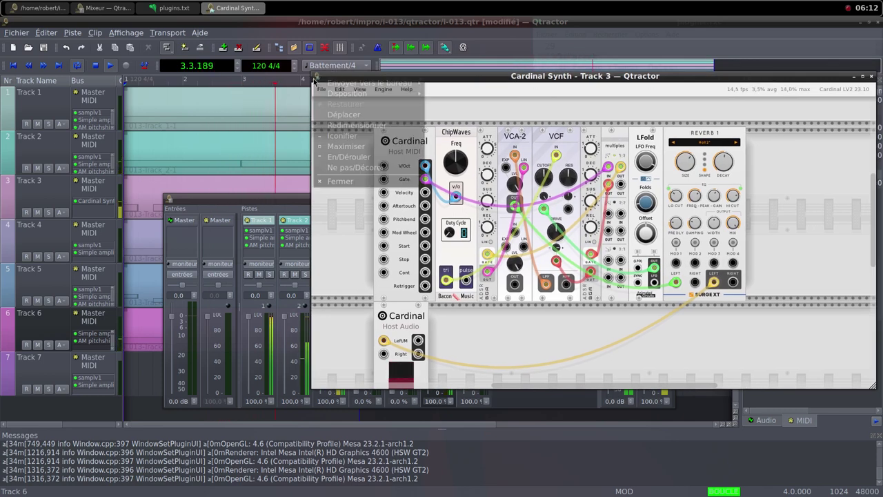
pyautogui.click(339, 180)
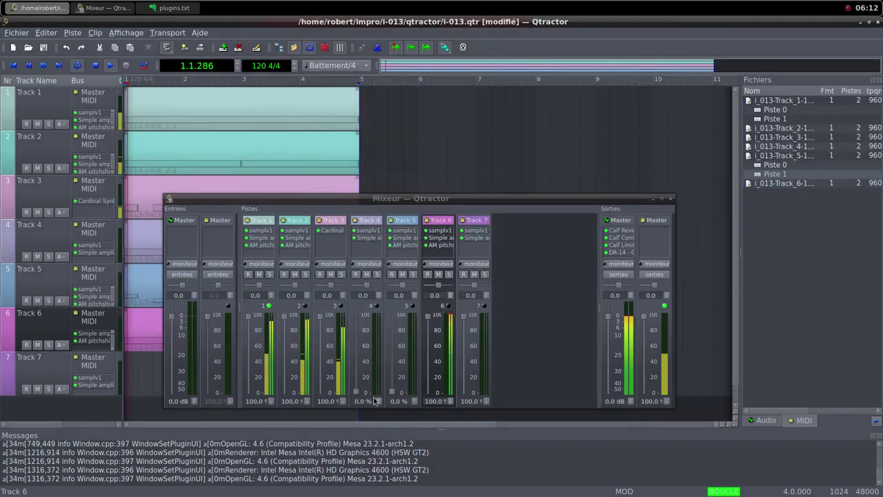
# Step: Fade the volumes of Track 4 and Track 5 up to 100% in the mixer
pyautogui.moveTo(358, 394); pyautogui.dragTo(365, 341)
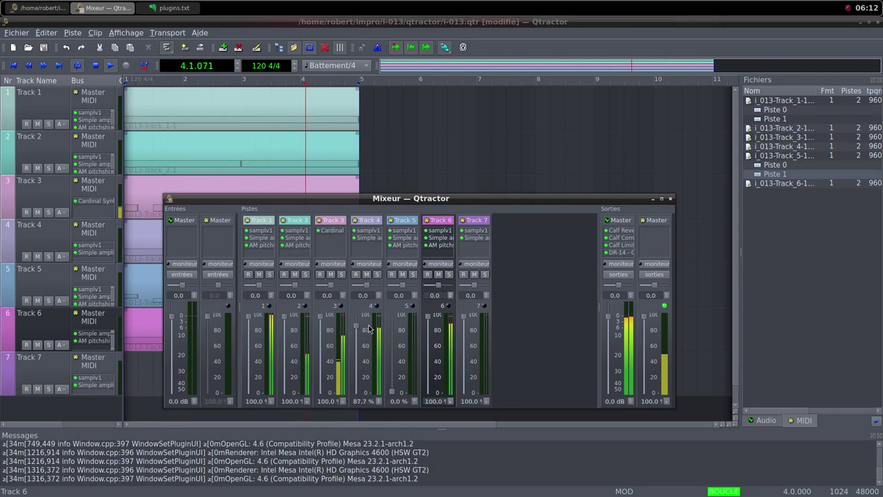
pyautogui.moveTo(373, 321); pyautogui.dragTo(373, 316)
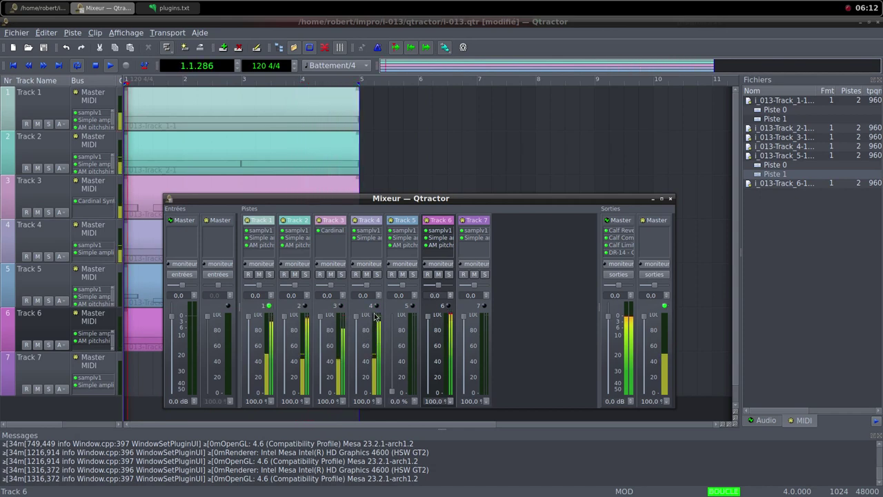
pyautogui.click(392, 394)
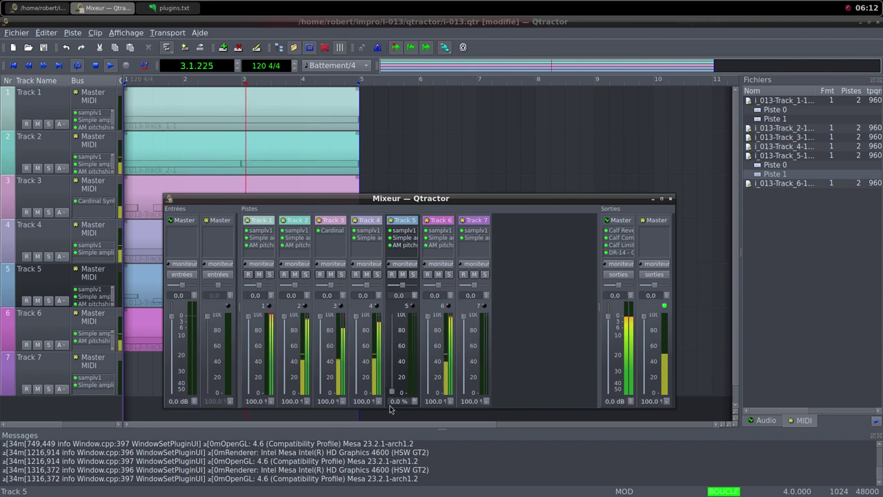
pyautogui.moveTo(394, 394); pyautogui.dragTo(400, 316)
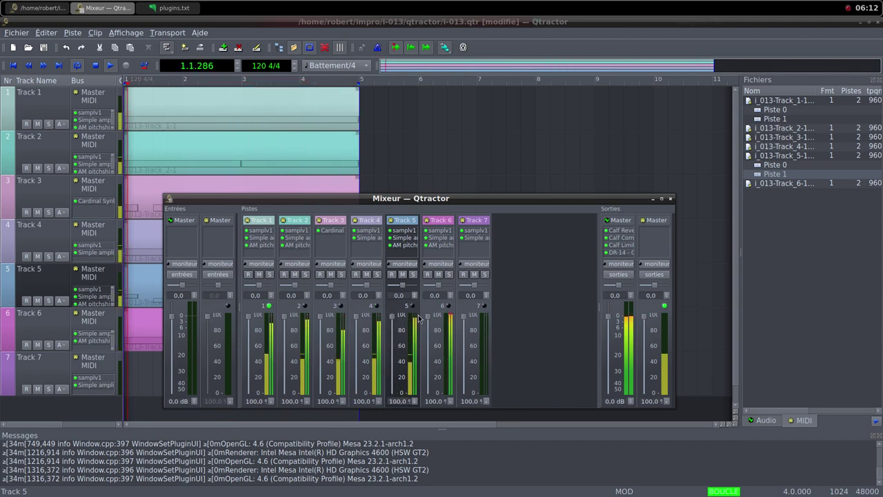
# Step: Lower Track 7's volume to 0% and create a new MIDI clip on Track 7, maximizing its editor
pyautogui.moveTo(466, 318); pyautogui.dragTo(465, 394)
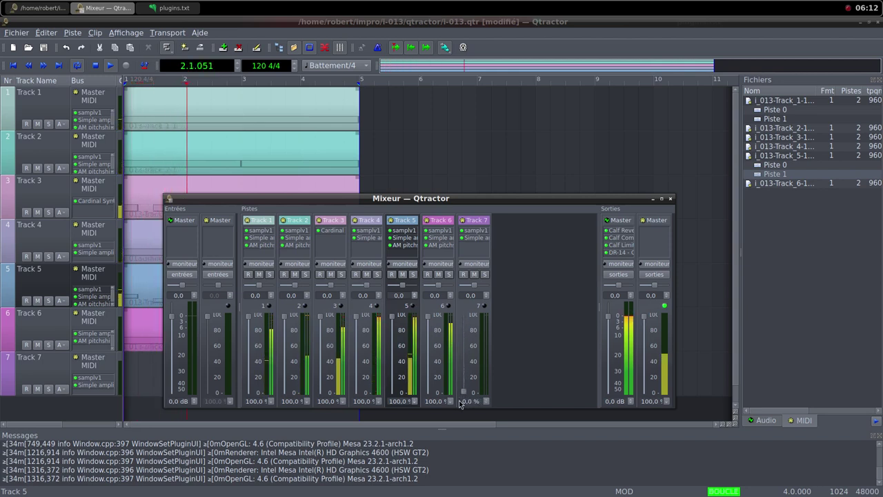
pyautogui.rightClick(149, 366)
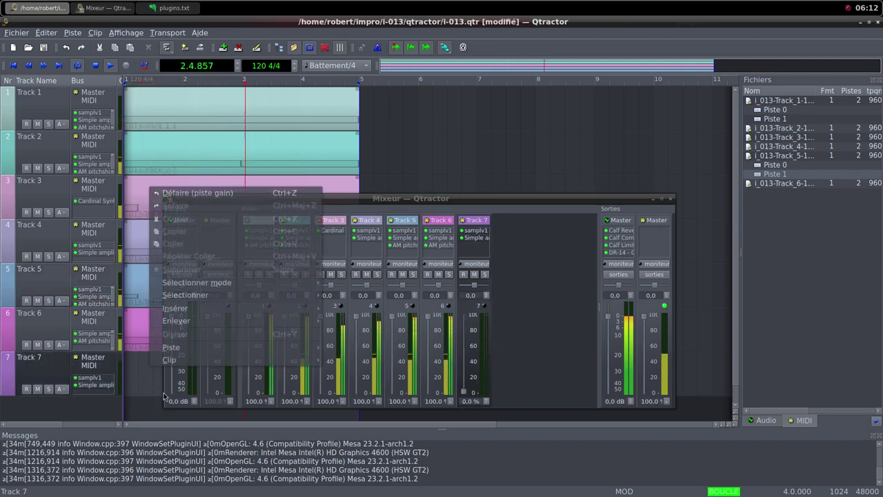
pyautogui.moveTo(325, 364)
pyautogui.click(348, 311)
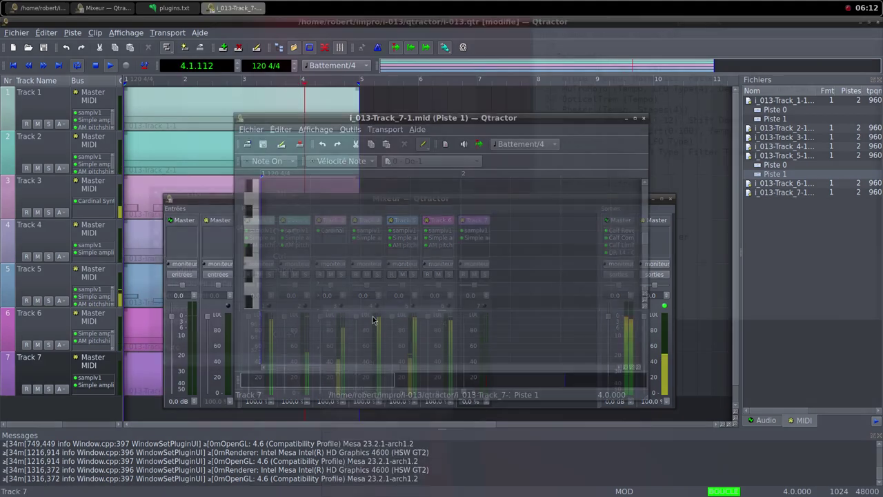
pyautogui.click(634, 120)
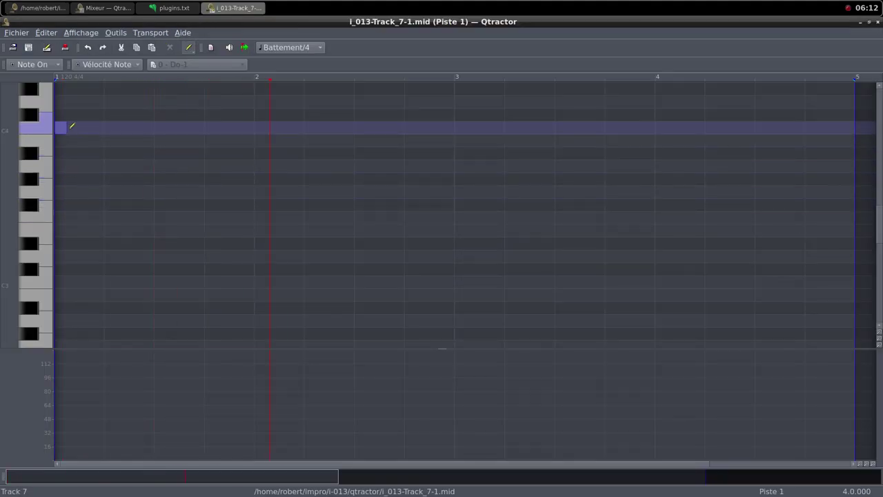
# Step: Draw eight one-beat C4 notes on beats 2 and 4 of all four bars in Track 7's clip and close the editor
pyautogui.moveTo(71, 127)
pyautogui.mouseDown()
pyautogui.moveTo(74, 135)
pyautogui.moveTo(145, 129)
pyautogui.mouseUp()
pyautogui.hotkey('ctrl', 'z')
pyautogui.moveTo(207, 131)
pyautogui.mouseDown()
pyautogui.moveTo(228, 128)
pyautogui.moveTo(256, 144)
pyautogui.moveTo(214, 128)
pyautogui.mouseUp()
pyautogui.moveTo(305, 128); pyautogui.dragTo(355, 134)
pyautogui.moveTo(407, 129); pyautogui.dragTo(554, 129)
pyautogui.moveTo(618, 129); pyautogui.dragTo(634, 135)
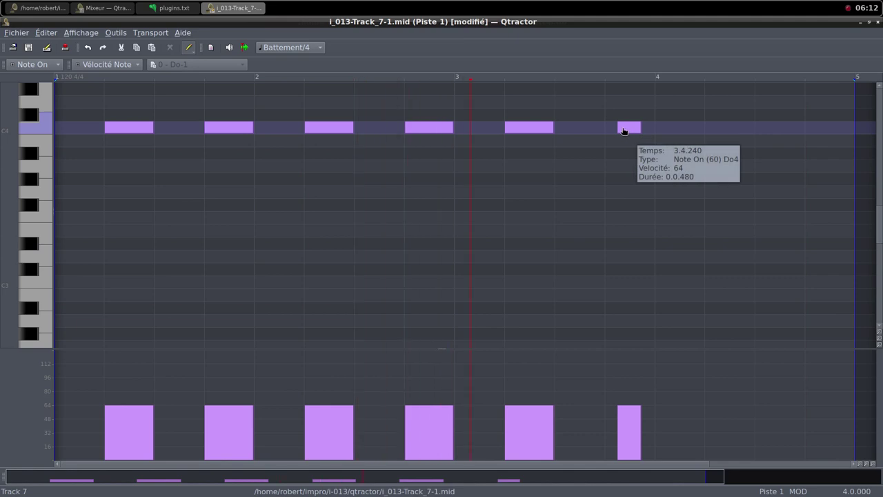
pyautogui.click(623, 131)
pyautogui.press('Delete')
pyautogui.moveTo(608, 129); pyautogui.dragTo(755, 134)
pyautogui.moveTo(813, 131); pyautogui.dragTo(849, 129)
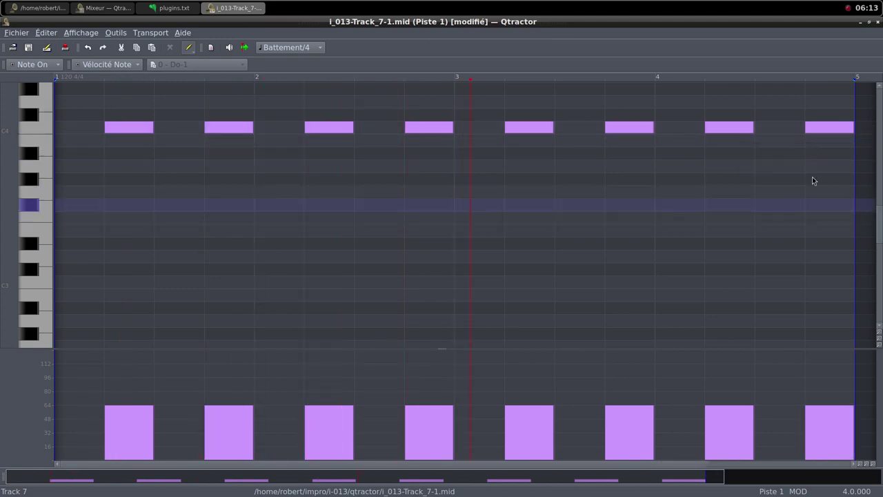
pyautogui.click(871, 23)
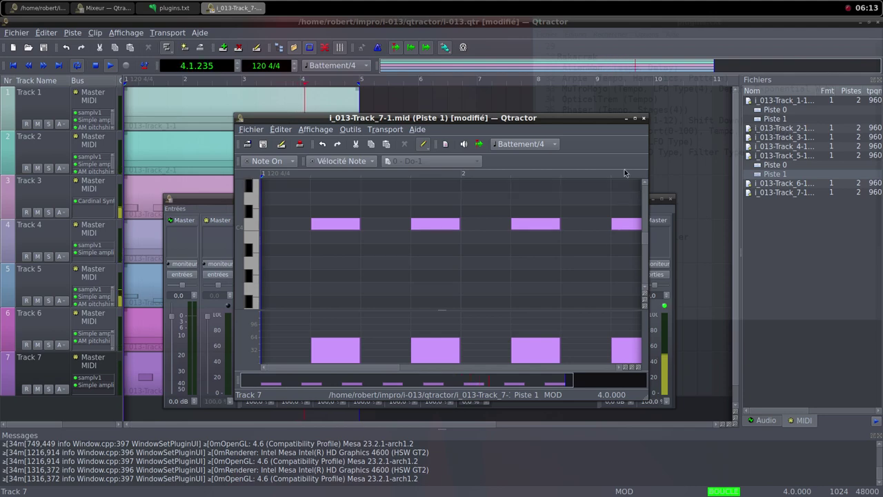
pyautogui.click(644, 118)
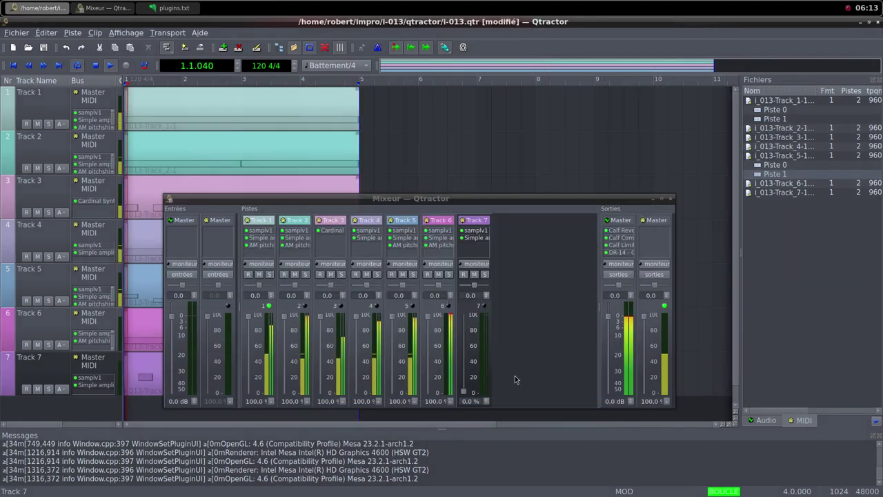
# Step: Fade Track 7's volume up to 100% and set its Simple amplifier gain to 13.090 dB, closing the plugin window
pyautogui.moveTo(465, 392); pyautogui.dragTo(467, 314)
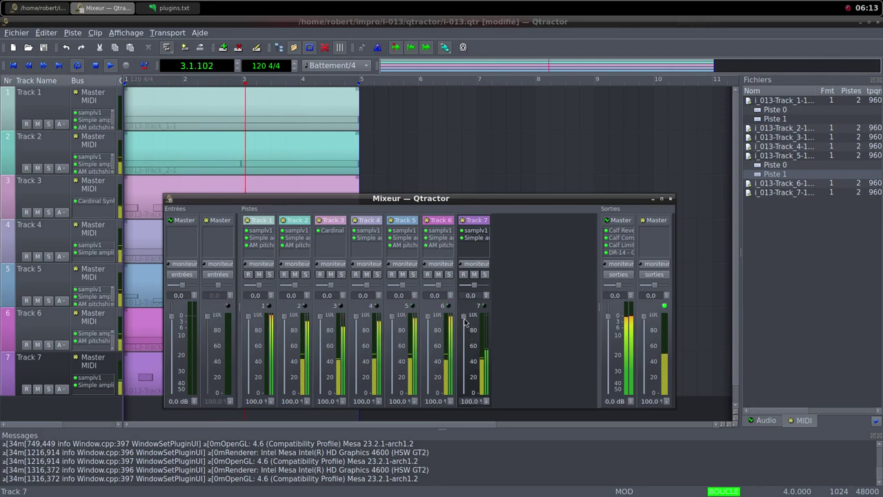
pyautogui.doubleClick(476, 239)
pyautogui.moveTo(470, 200)
pyautogui.mouseDown()
pyautogui.moveTo(515, 132)
pyautogui.moveTo(464, 192)
pyautogui.moveTo(480, 194)
pyautogui.mouseUp()
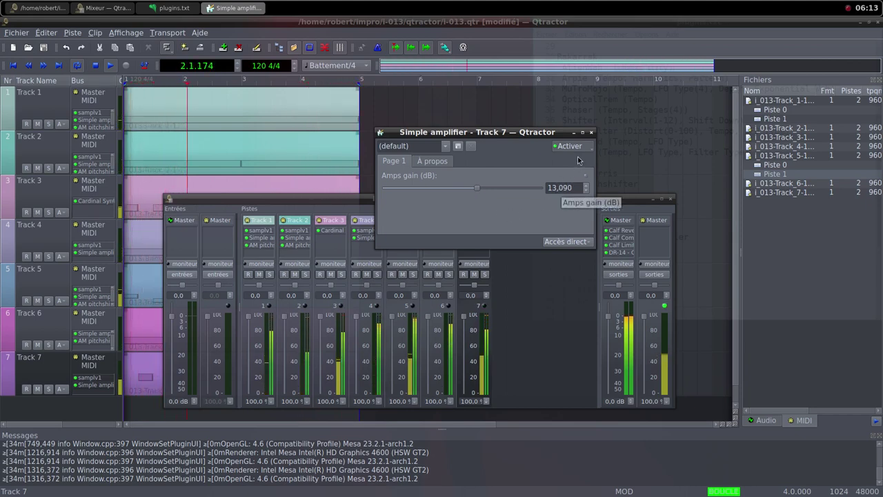
pyautogui.click(591, 132)
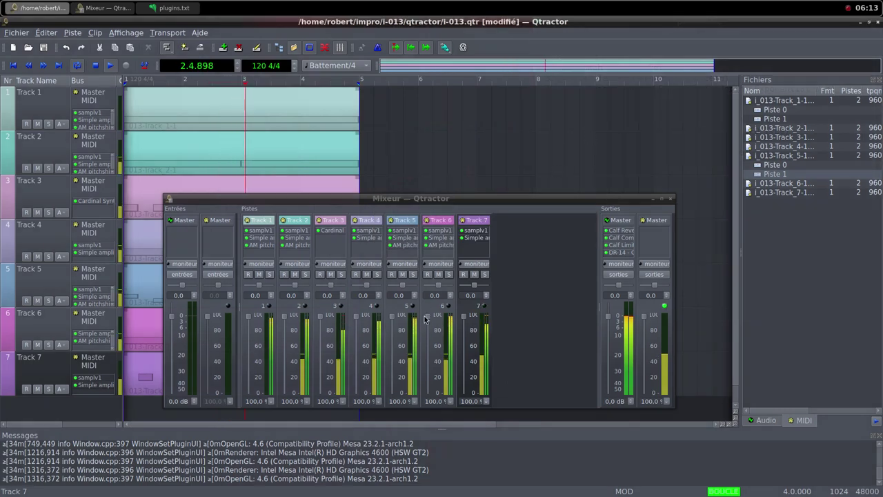
# Step: Fade the volumes of Tracks 6, 5, 4 and 2 down to 0%, one after another
pyautogui.moveTo(426, 318); pyautogui.dragTo(428, 389)
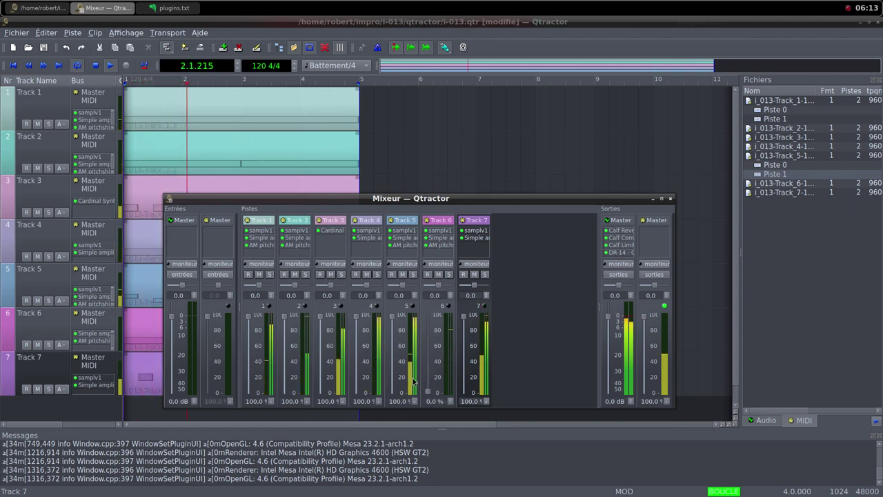
pyautogui.moveTo(396, 318); pyautogui.dragTo(394, 399)
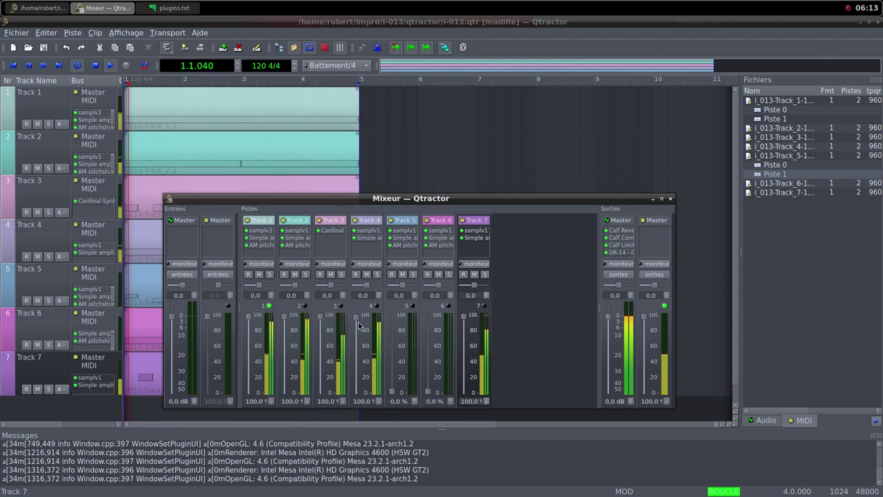
pyautogui.moveTo(360, 352); pyautogui.dragTo(359, 398)
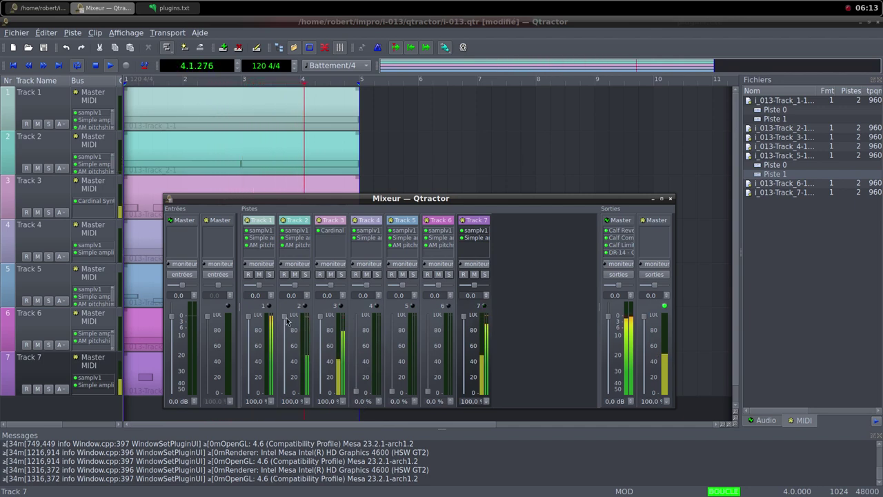
pyautogui.moveTo(287, 322); pyautogui.dragTo(291, 398)
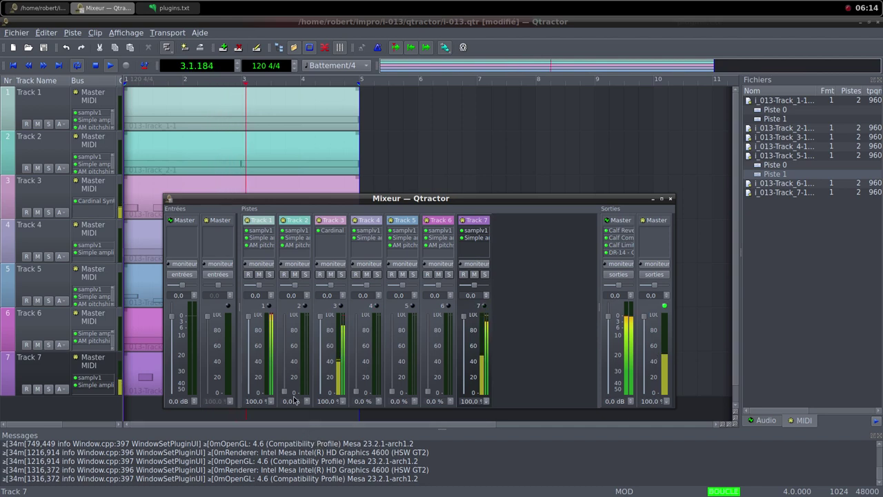
# Step: Bring Track 2's volume back up to 100% in the mixer
pyautogui.moveTo(293, 399)
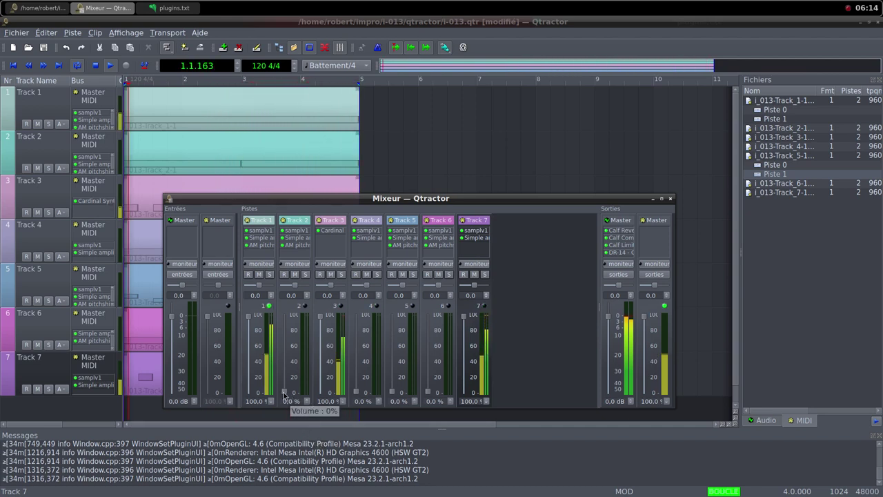
pyautogui.moveTo(284, 394); pyautogui.dragTo(290, 360)
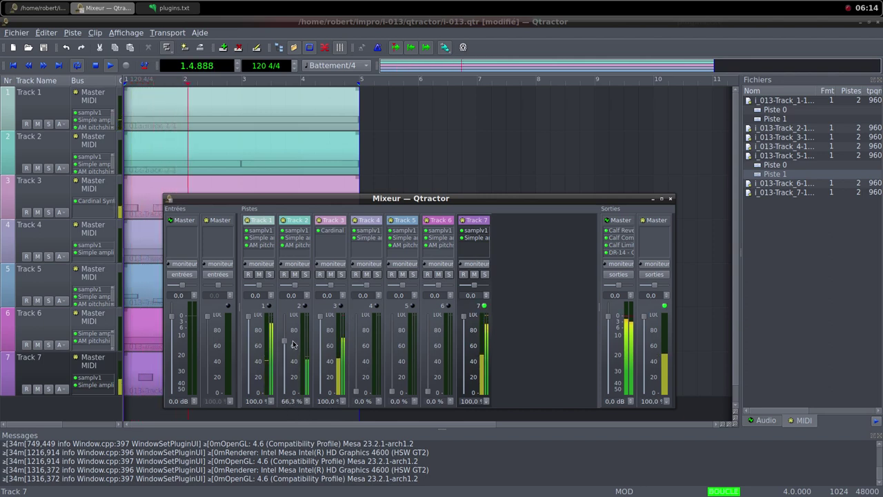
pyautogui.moveTo(293, 328); pyautogui.dragTo(293, 321)
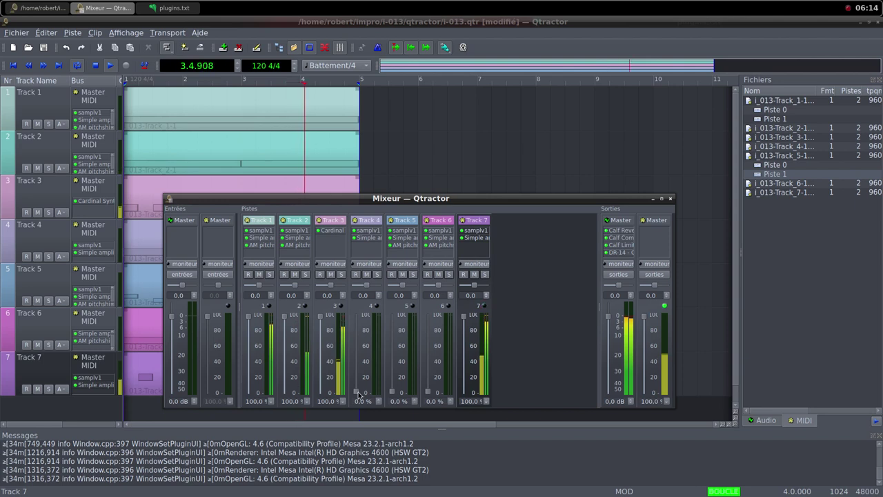
# Step: Bring the volumes of Tracks 4, 5 and 6 back up to 100% in the mixer, one after another
pyautogui.moveTo(357, 385); pyautogui.dragTo(357, 331)
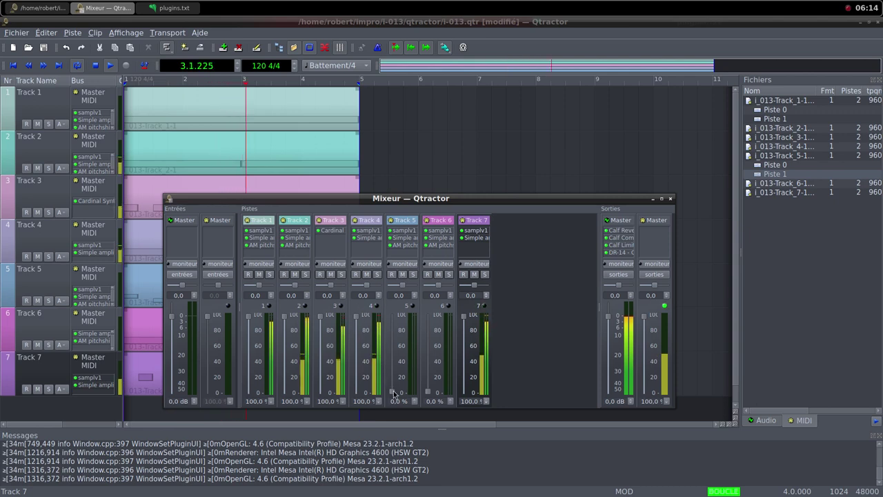
pyautogui.moveTo(392, 390); pyautogui.dragTo(389, 316)
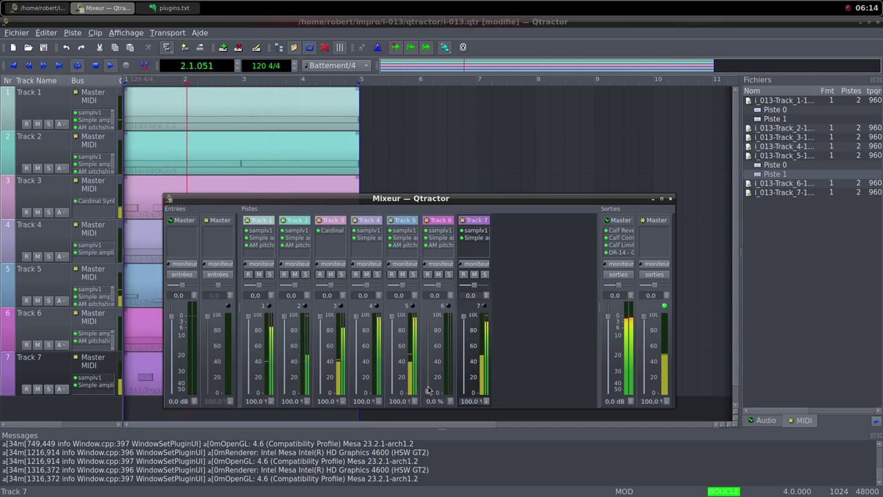
pyautogui.moveTo(429, 394); pyautogui.dragTo(428, 316)
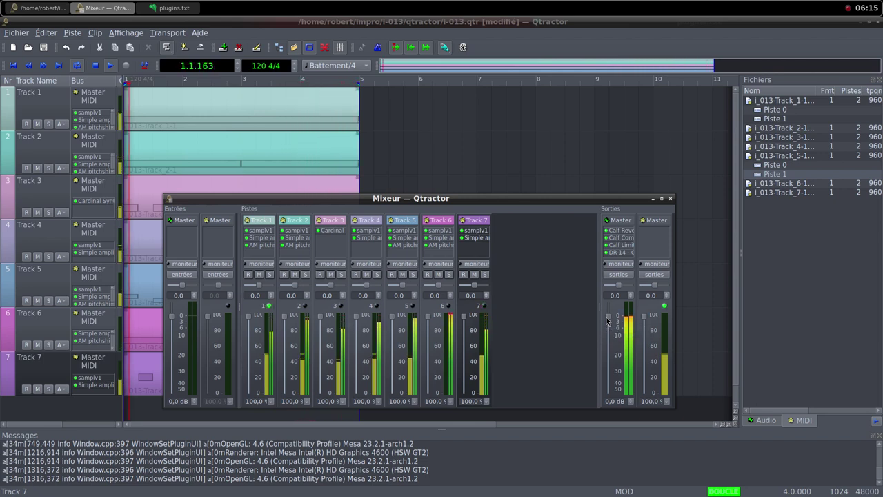
# Step: Gradually fade the Master audio output volume down to -70.0 dB in the mixer
pyautogui.scroll(-1, 607, 321)
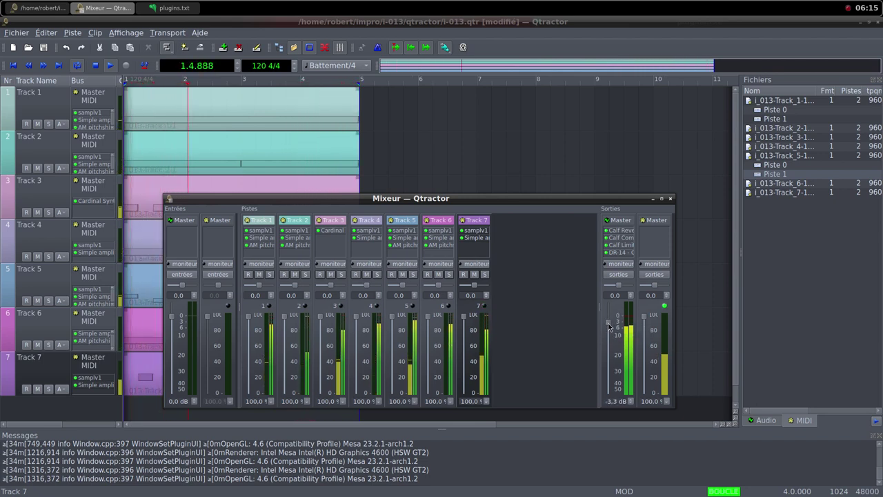
pyautogui.scroll(-1, 608, 329)
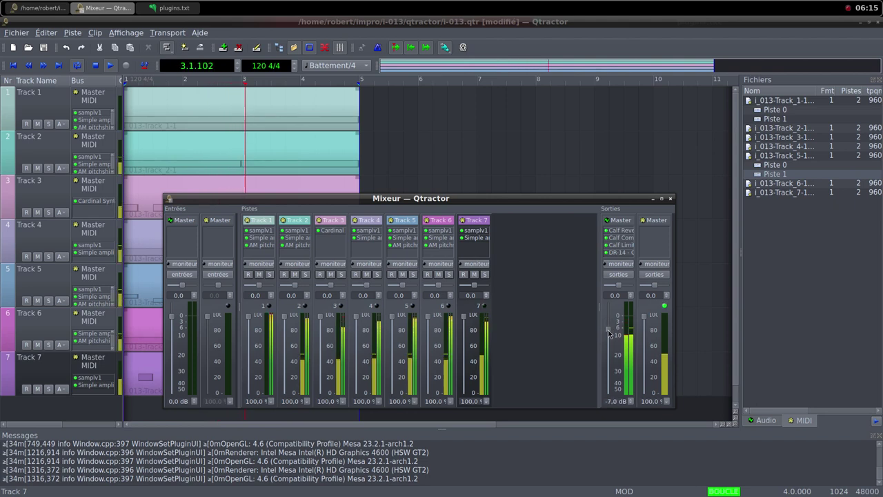
pyautogui.scroll(-1, 608, 334)
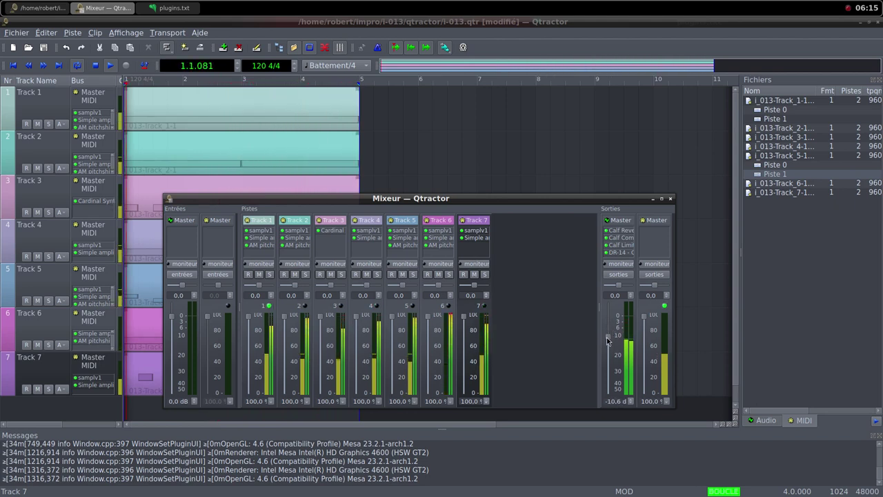
pyautogui.scroll(-2, 608, 341)
pyautogui.scroll(-2, 607, 344)
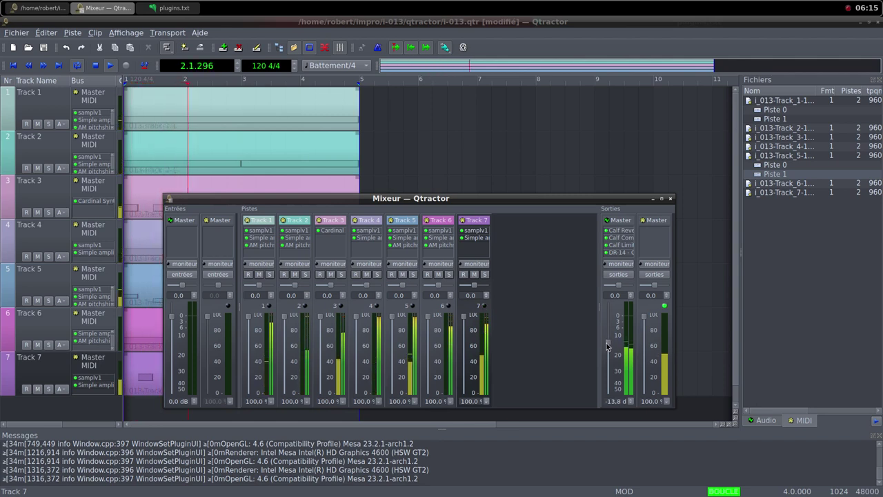
pyautogui.scroll(-2, 607, 352)
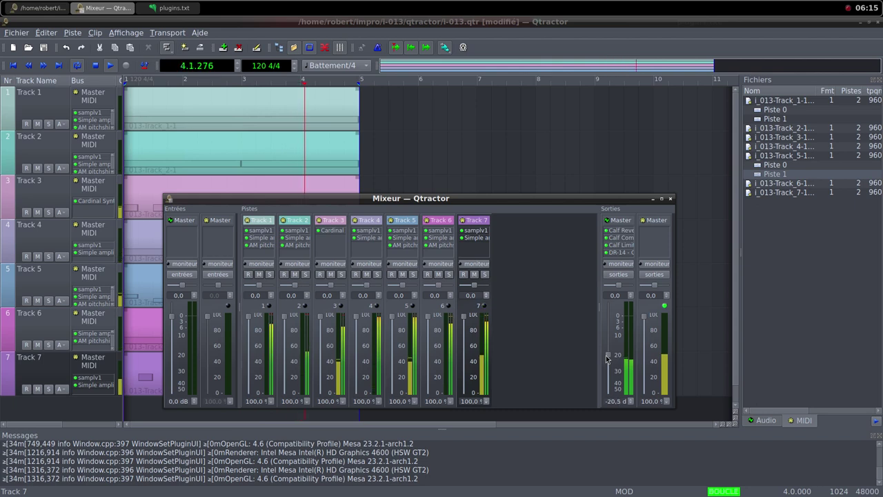
pyautogui.scroll(-8, 608, 373)
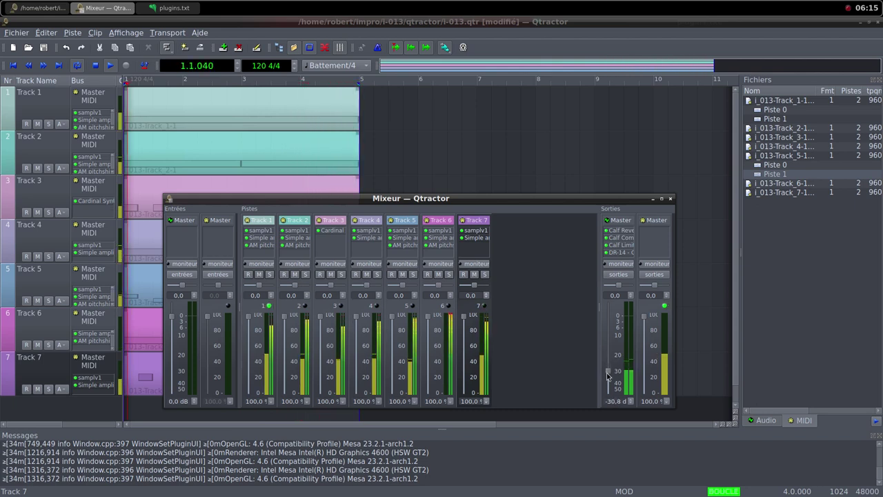
pyautogui.scroll(-3, 607, 381)
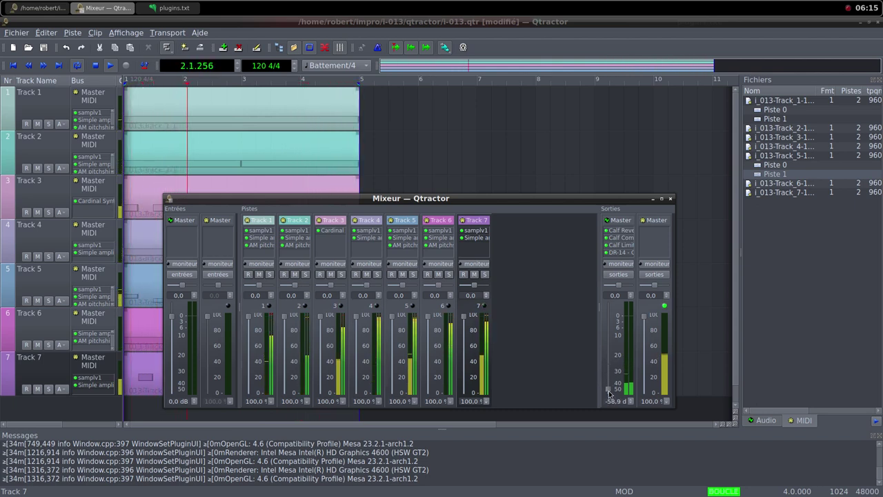
pyautogui.scroll(-2, 608, 394)
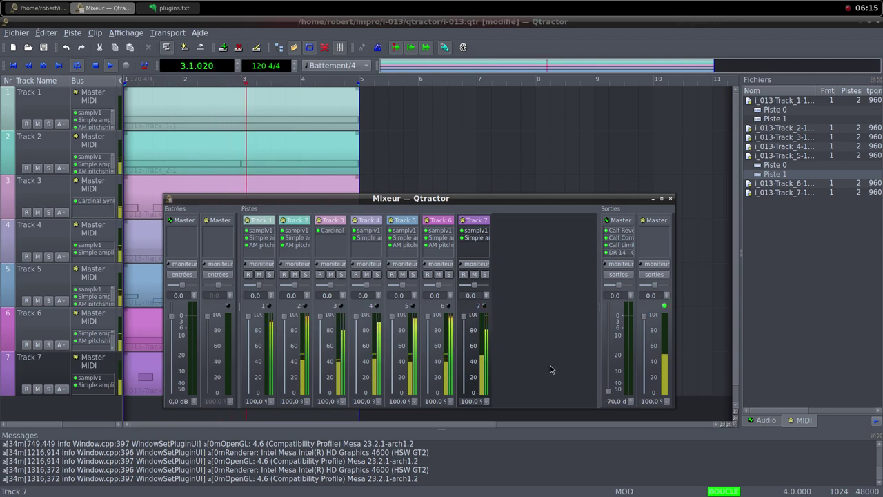